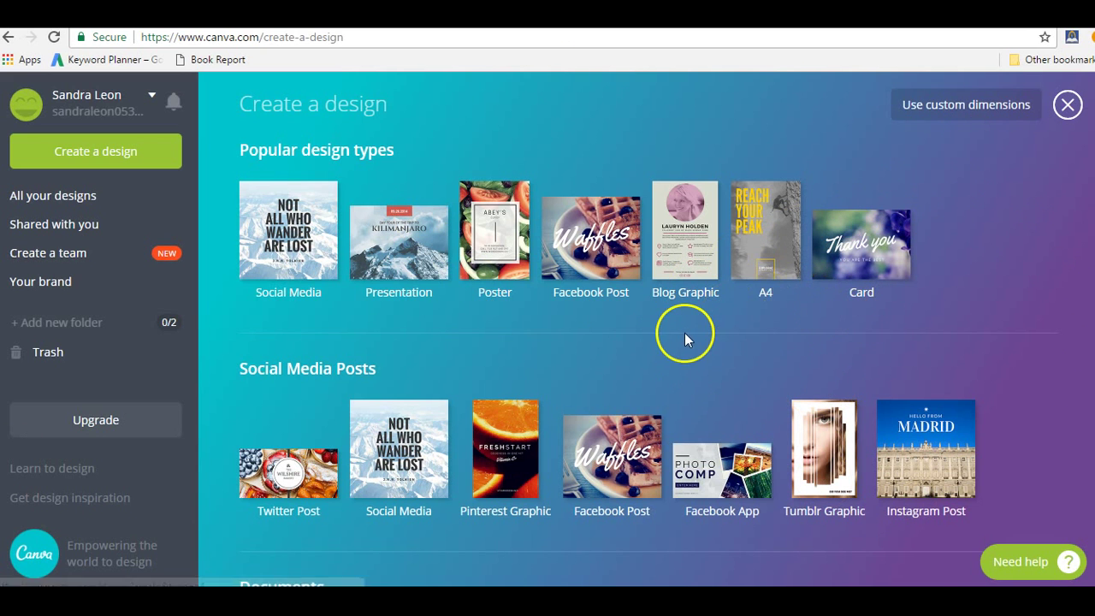
Look through the available design types and the custom dimensions option, and return to the home page.
scroll(685, 335, down, 2)
scroll(676, 342, down, 6)
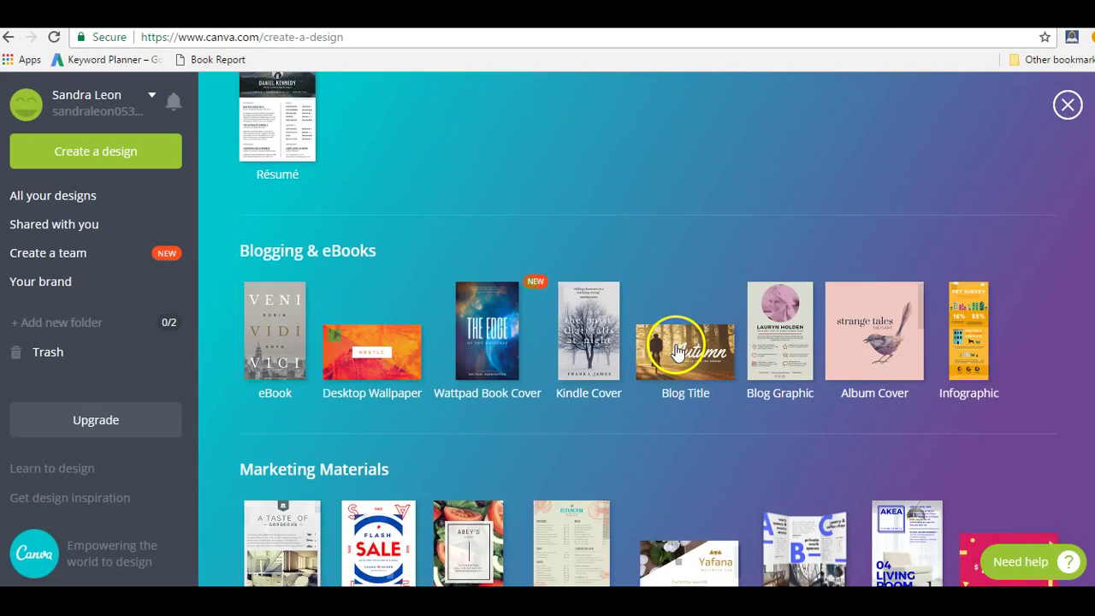
scroll(673, 353, up, 7)
scroll(669, 351, up, 1)
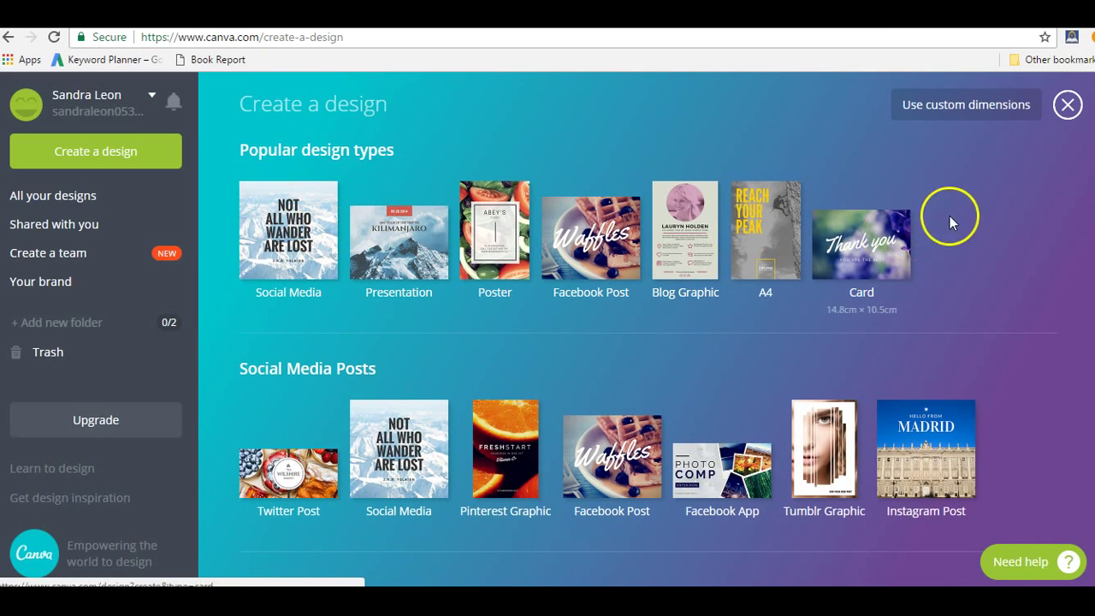
click(1008, 114)
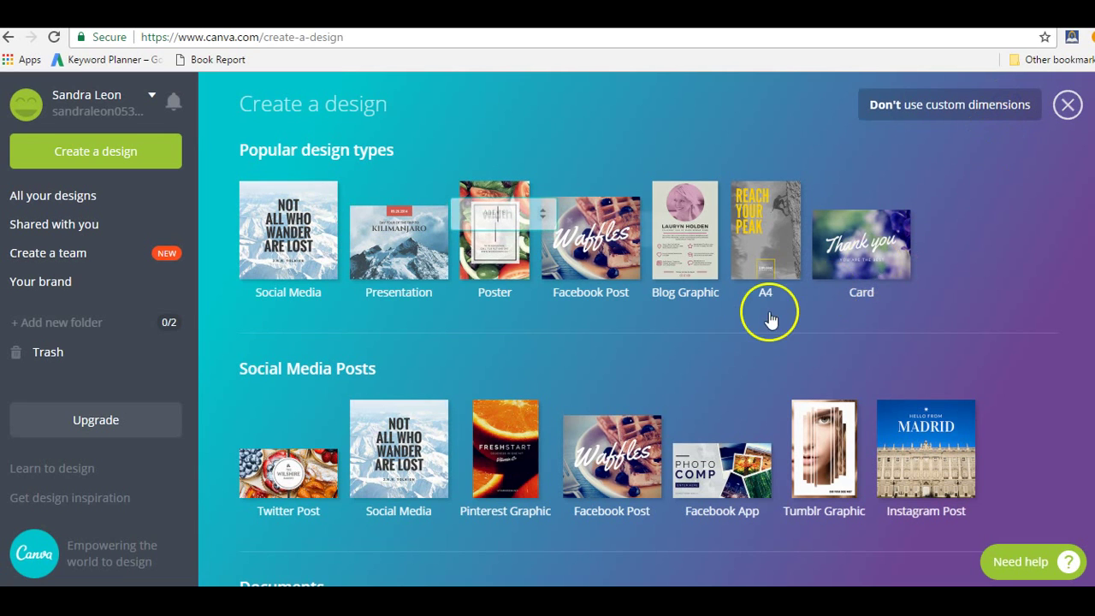
click(323, 267)
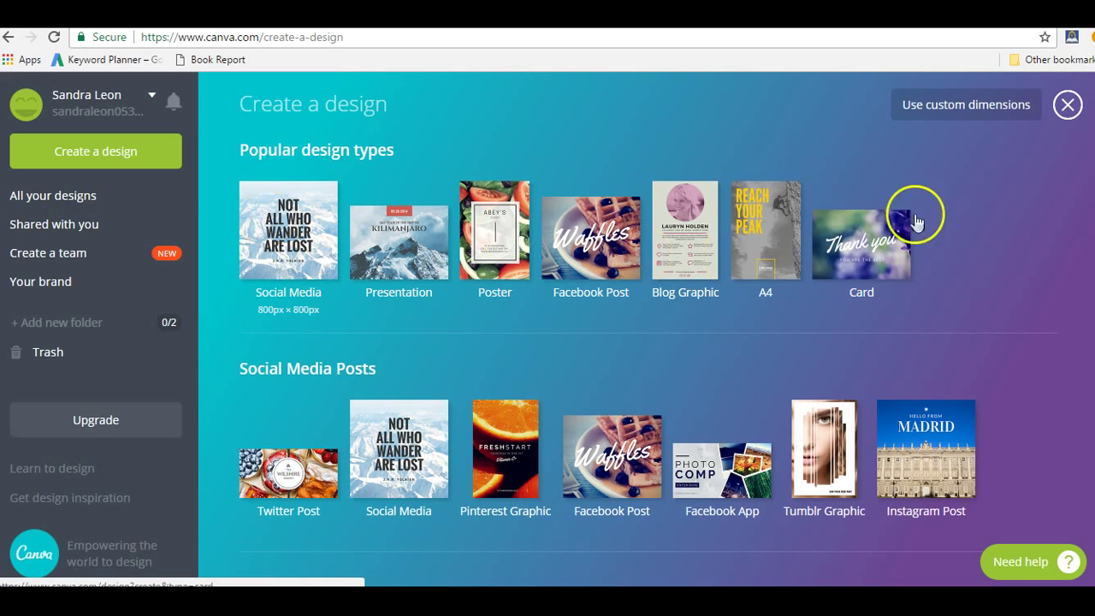
click(1066, 105)
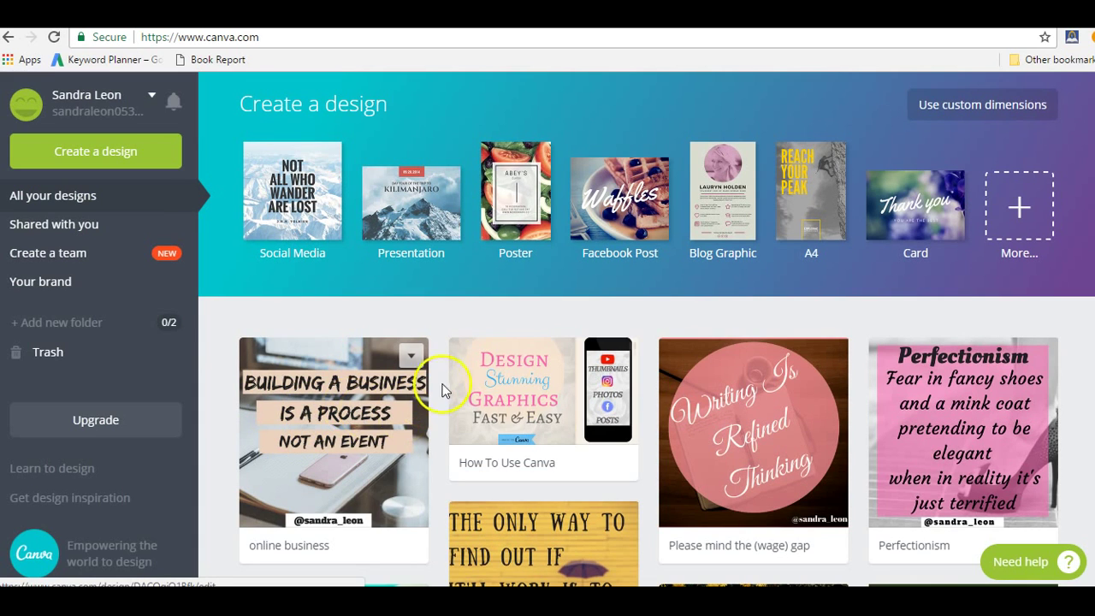
Create a new blank Social Media design at 800px × 800px.
click(563, 436)
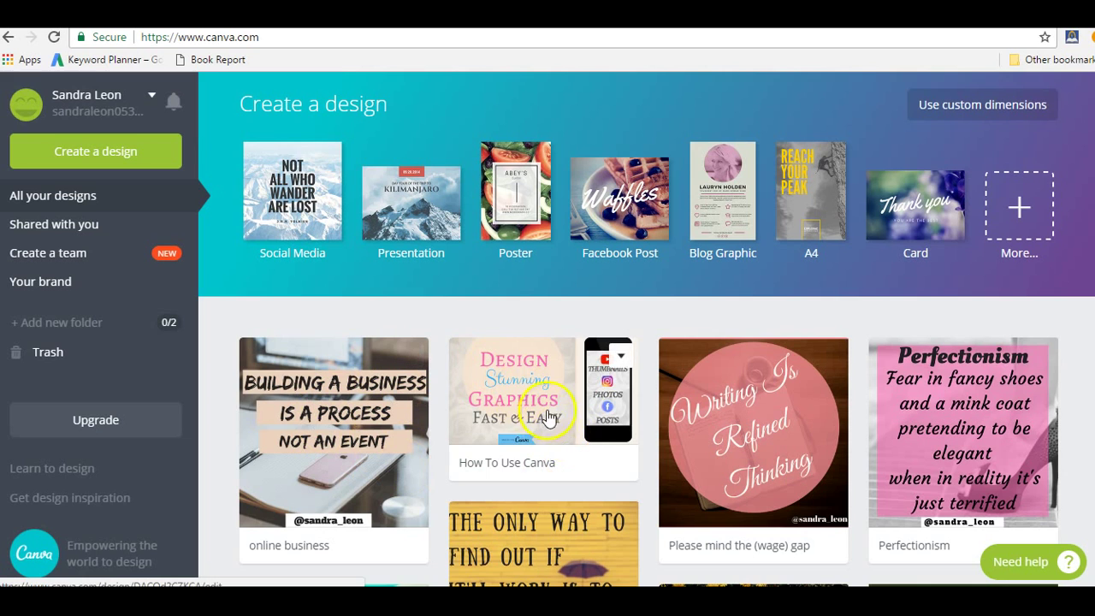
click(312, 193)
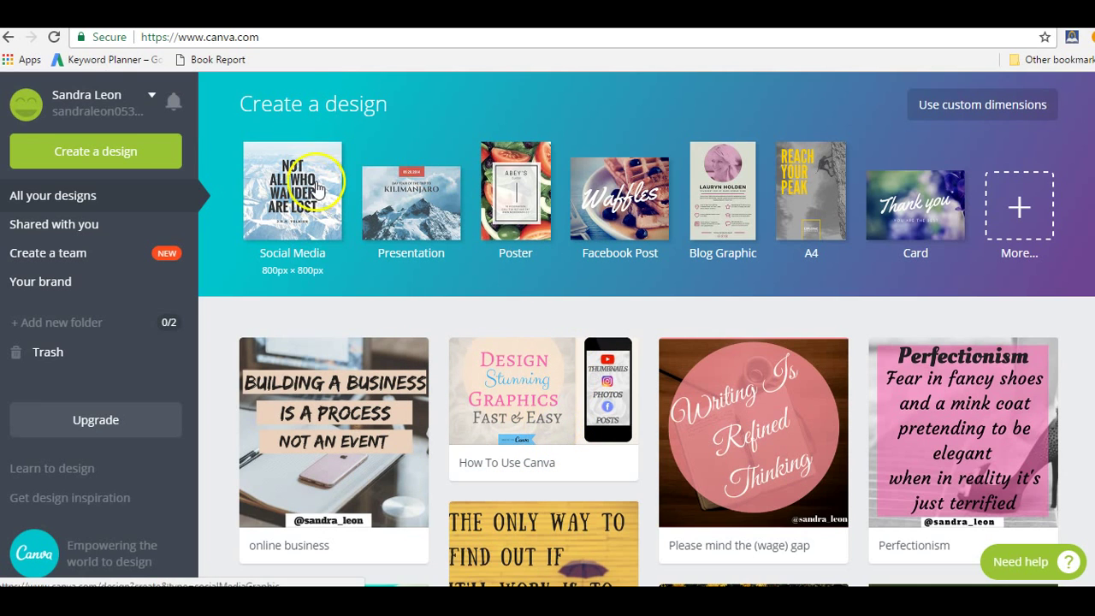
click(398, 12)
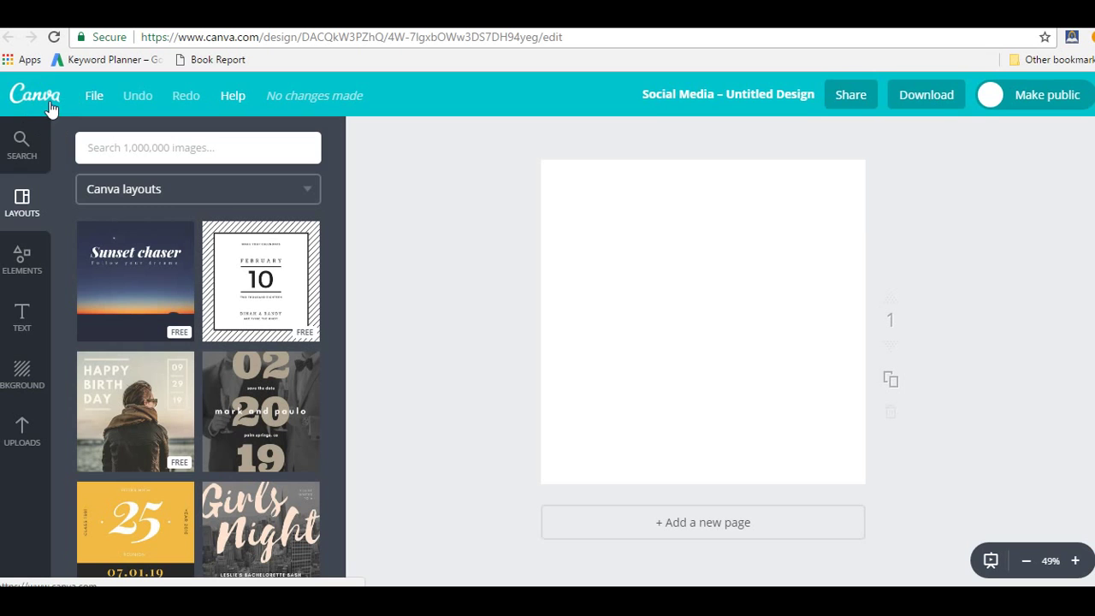
Examine the file options and the title field of the untitled design, leaving the title empty.
click(99, 98)
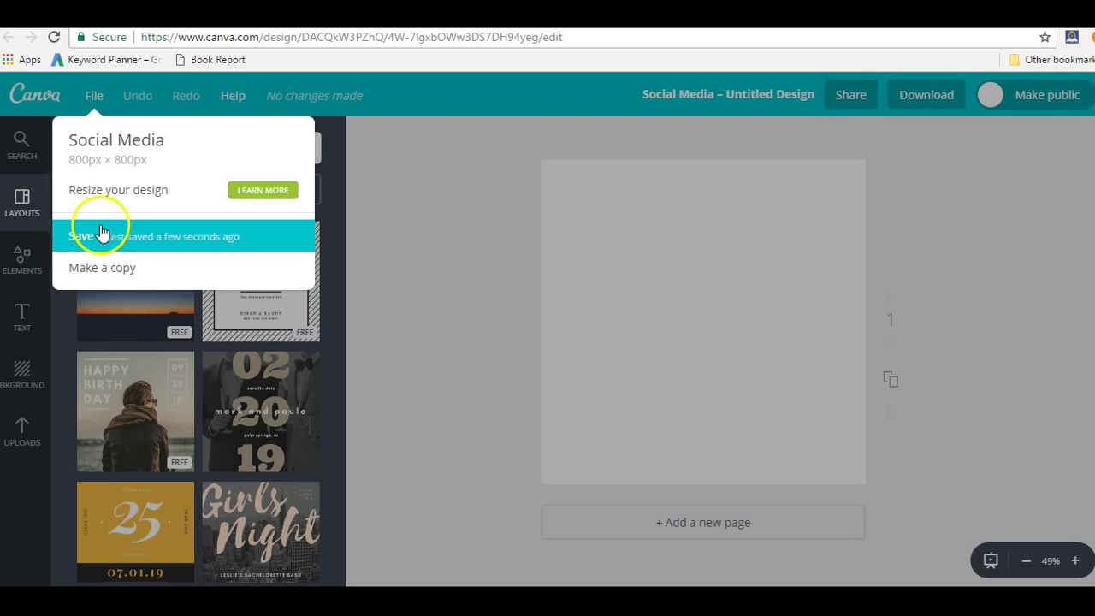
click(152, 104)
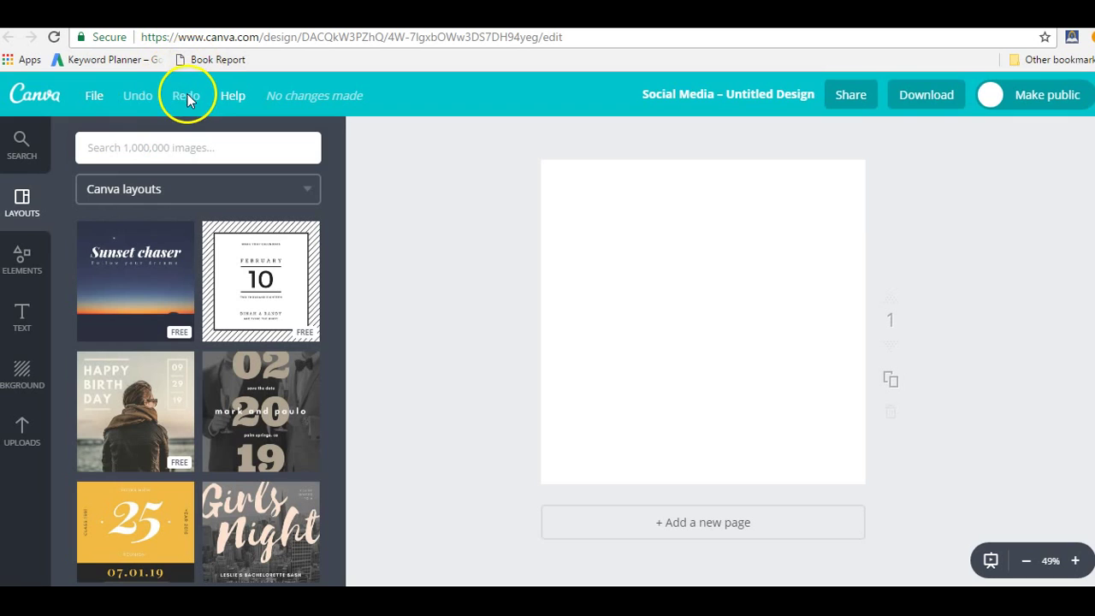
click(234, 102)
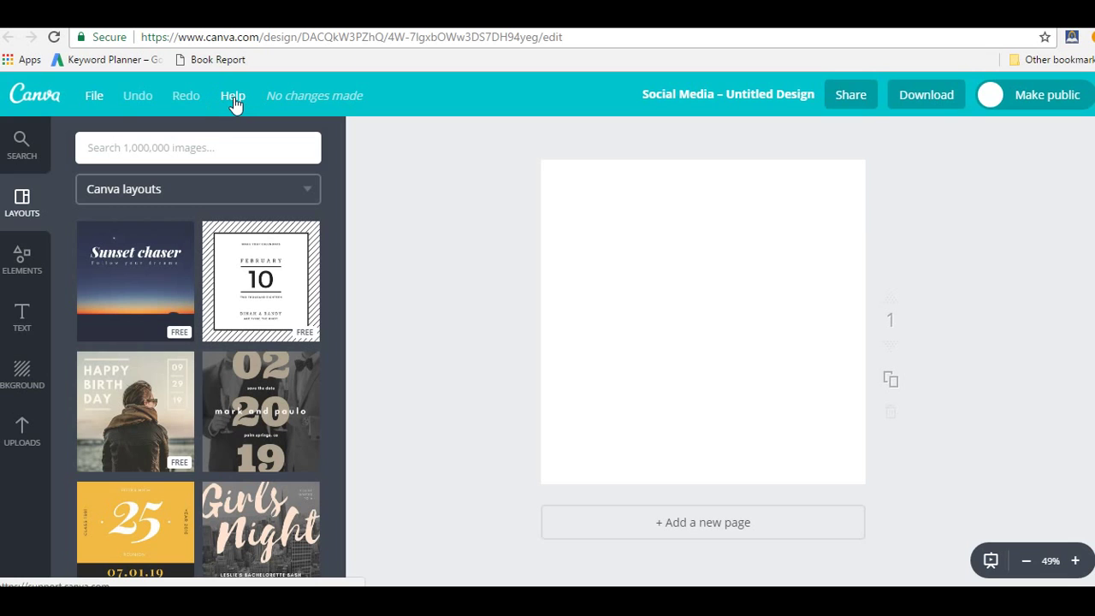
click(769, 96)
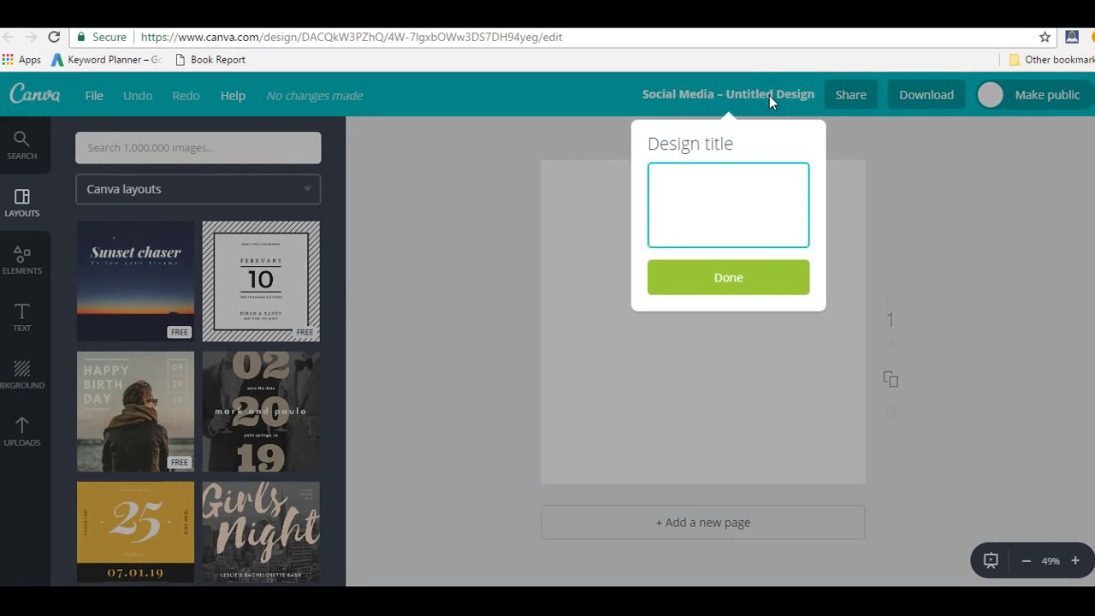
click(769, 95)
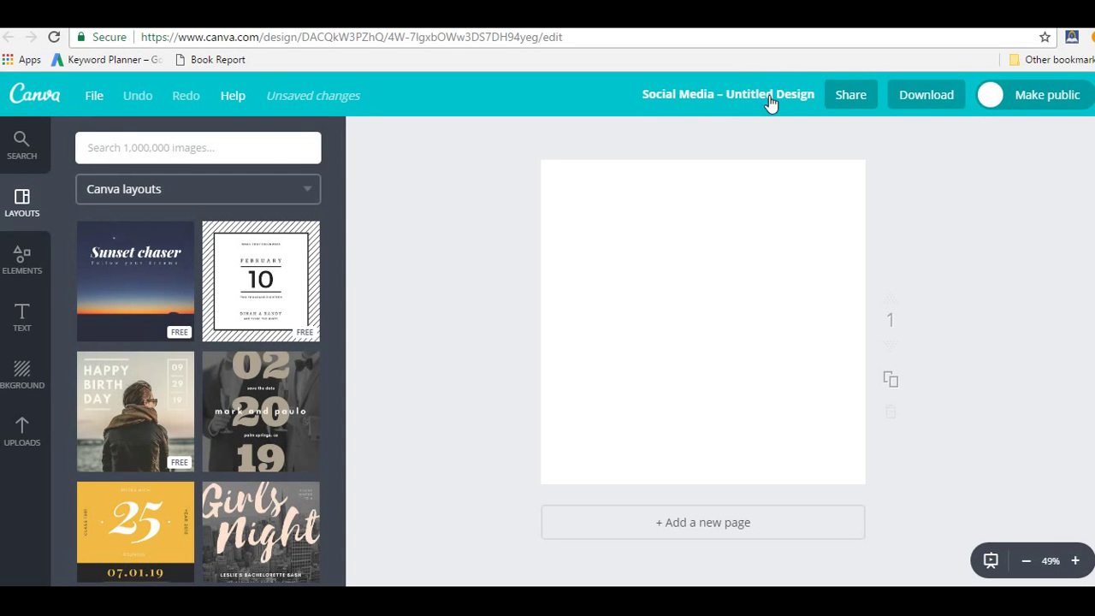
Check the sharing and download options of the empty design and close them.
click(861, 98)
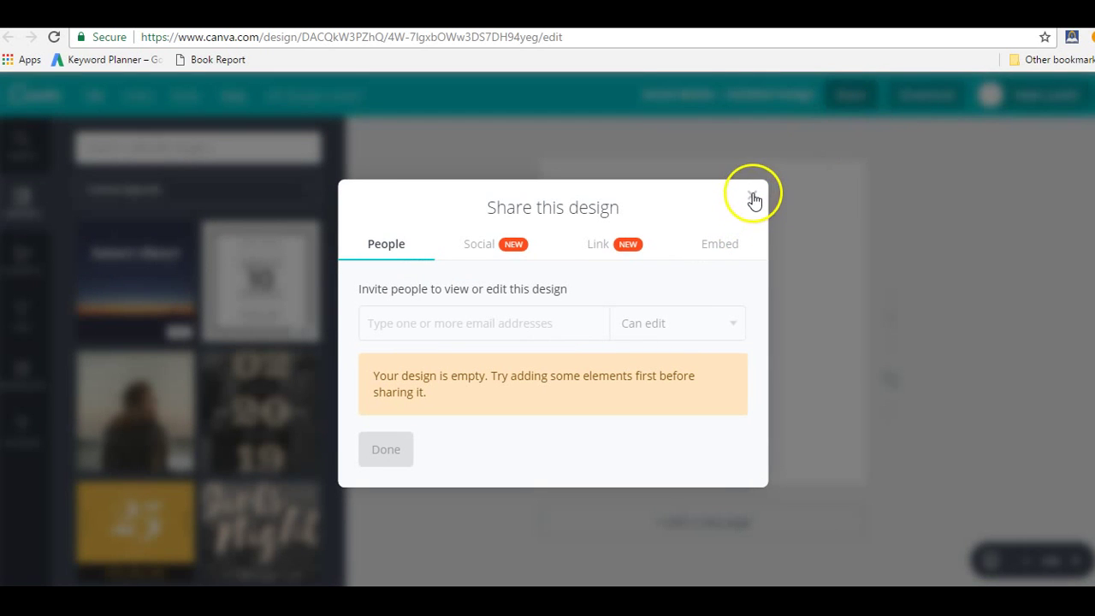
click(750, 202)
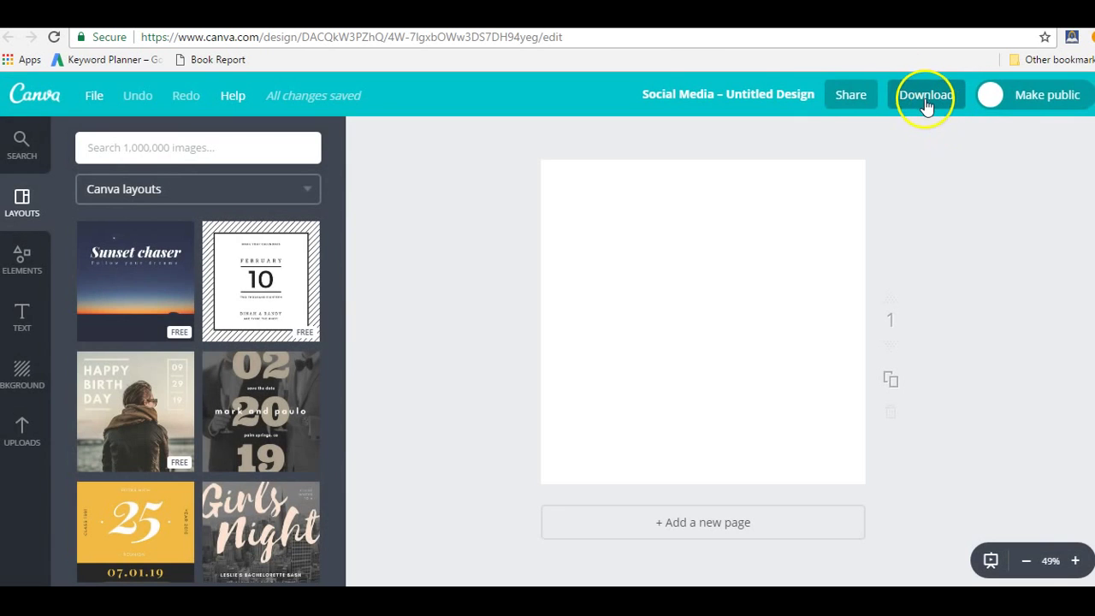
click(926, 98)
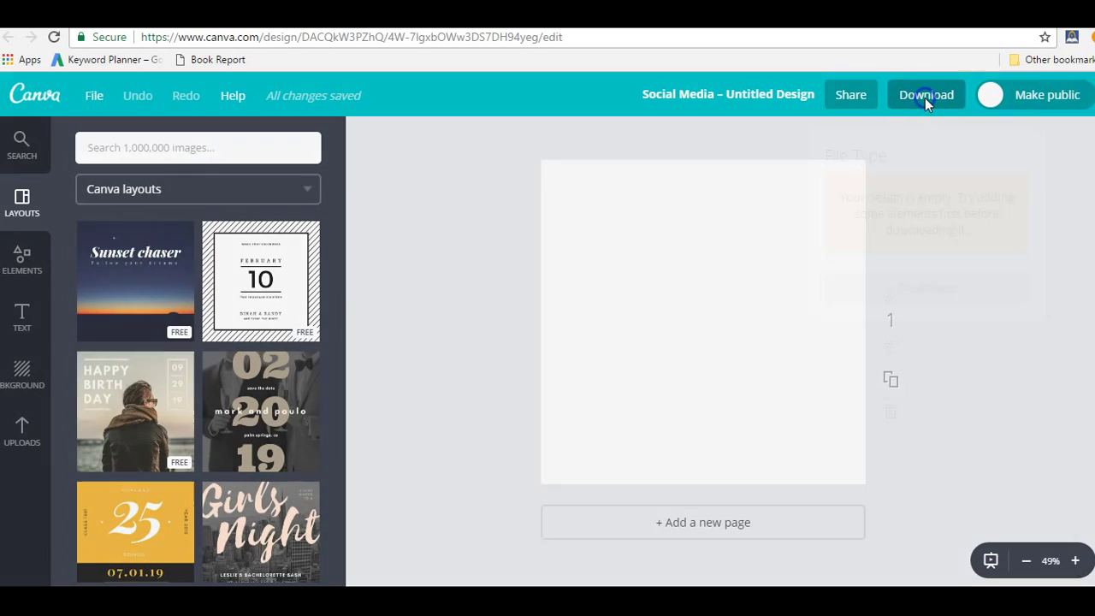
click(994, 96)
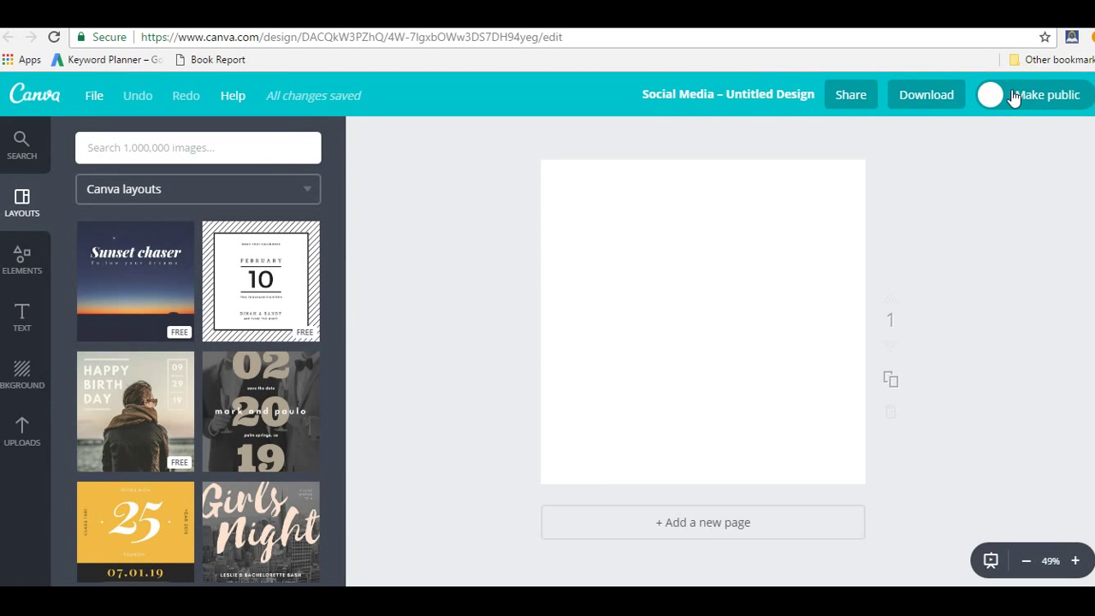
View the image search and browse the ready-made Canva layouts.
click(581, 428)
click(17, 402)
click(23, 163)
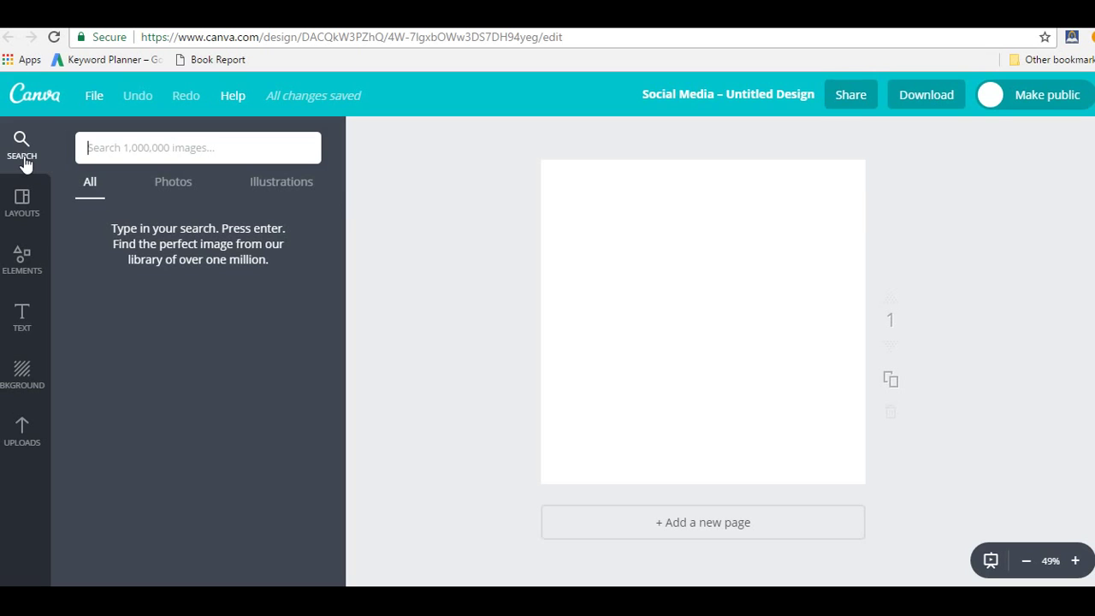
click(25, 198)
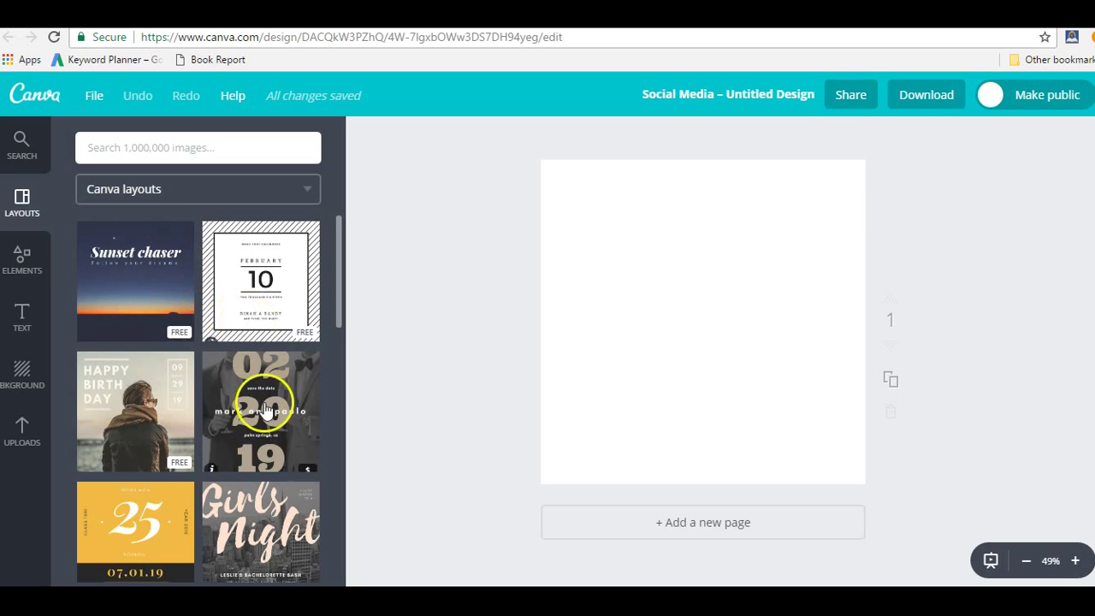
scroll(265, 409, down, 10)
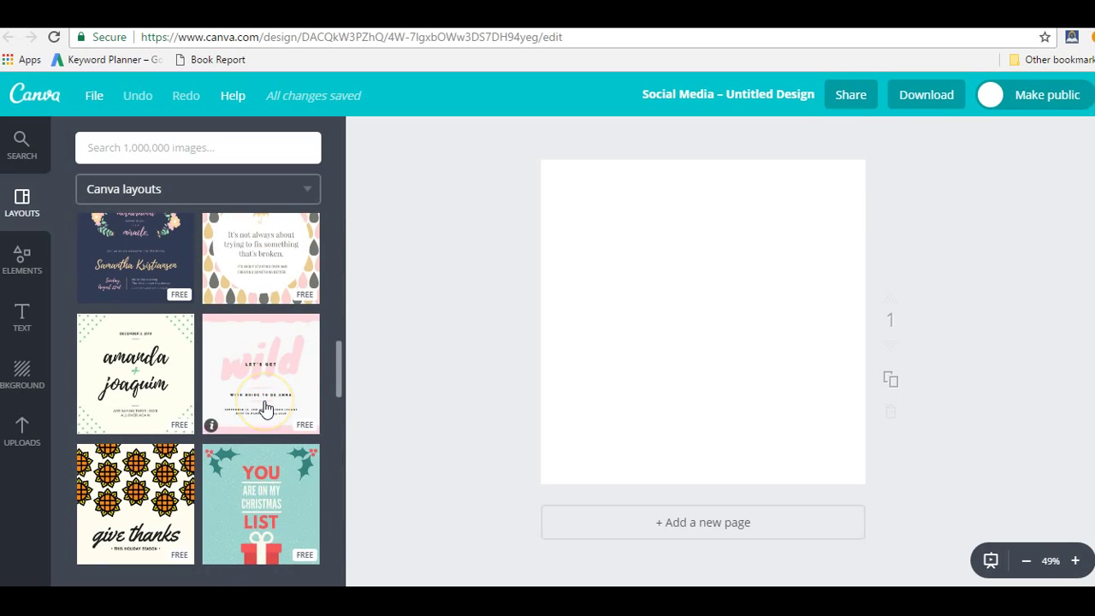
scroll(266, 409, down, 5)
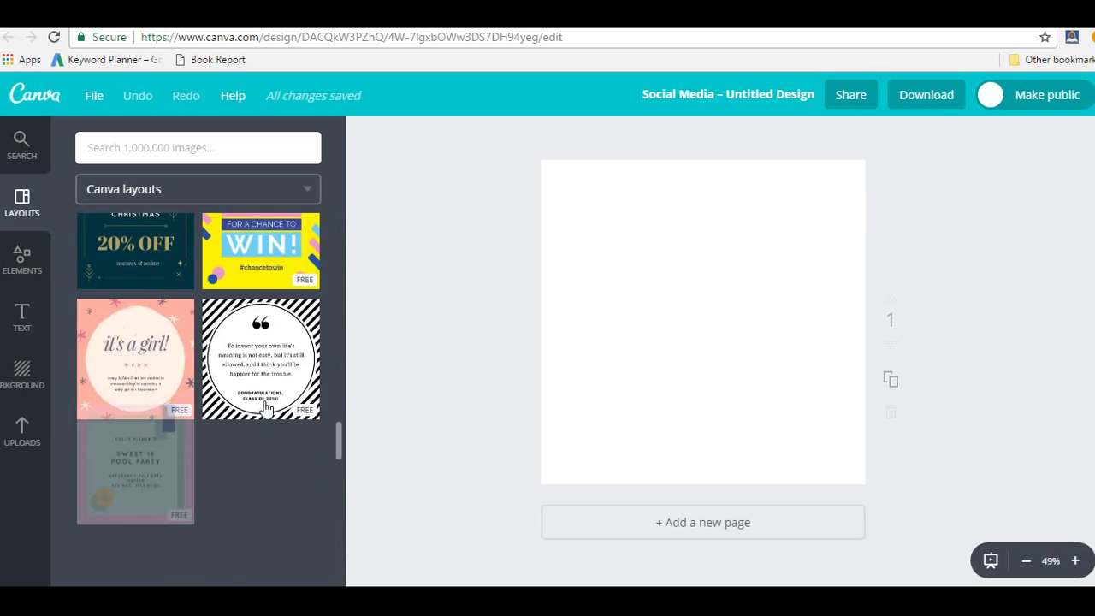
Browse the photo grids among the design elements.
click(33, 275)
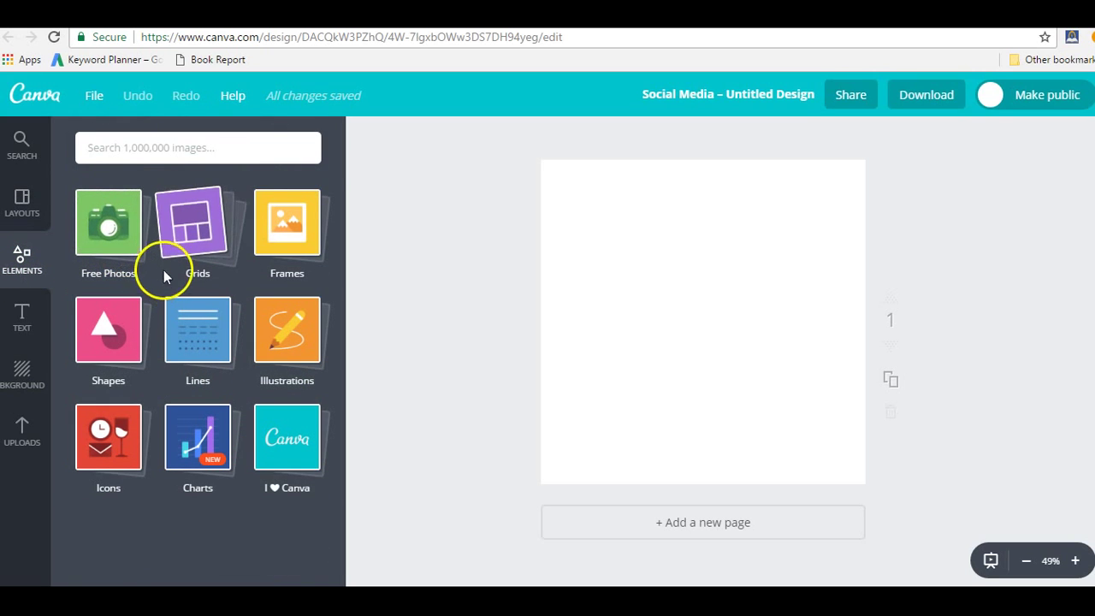
click(195, 255)
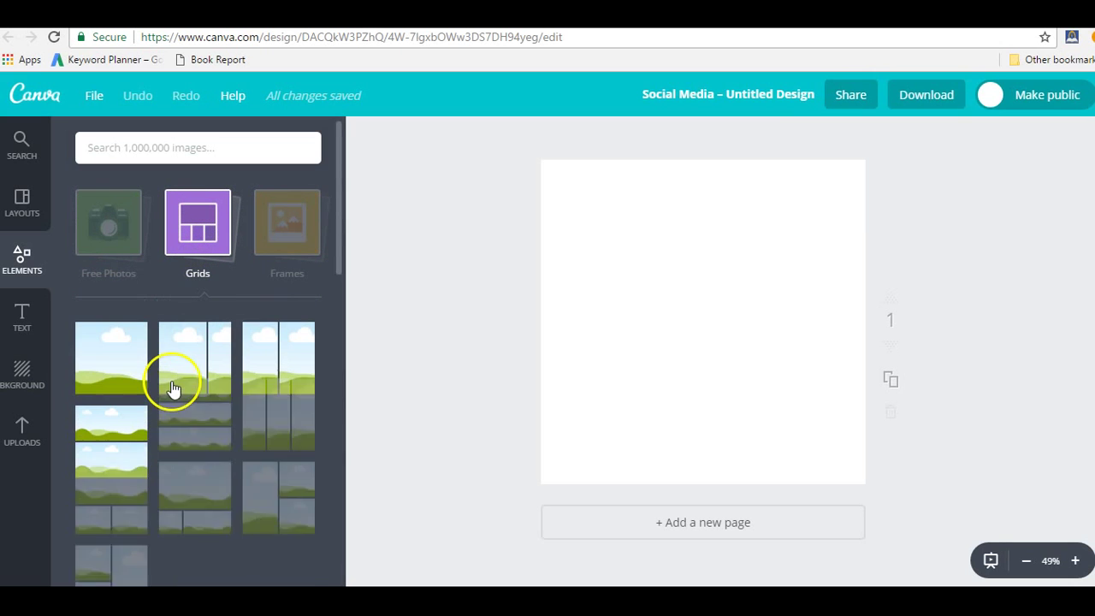
scroll(173, 389, down, 5)
scroll(173, 390, up, 5)
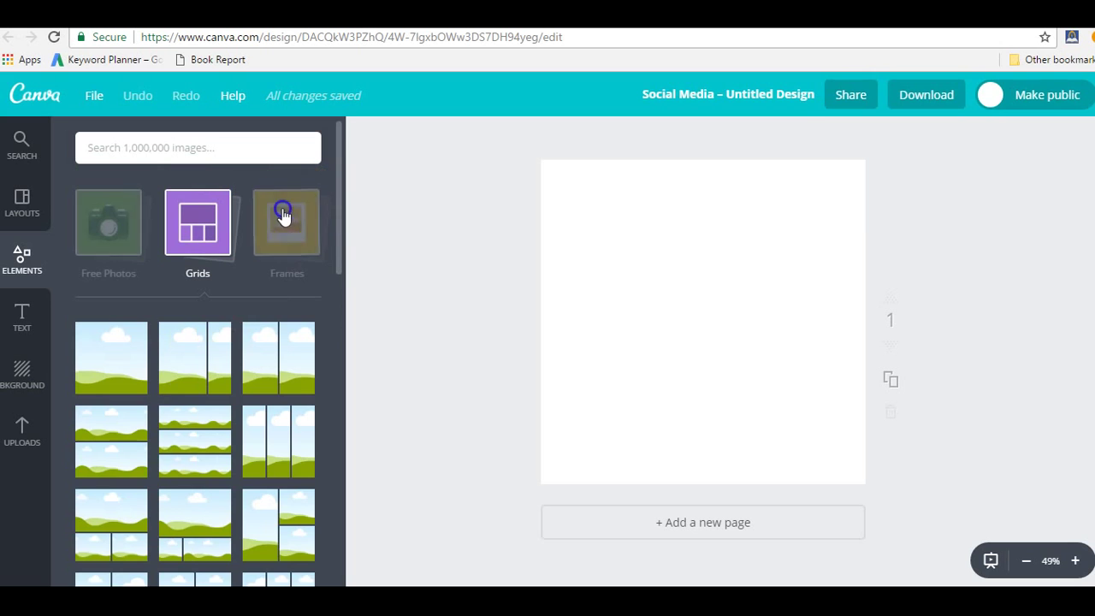
Browse the free frames among the design elements, including the device and picture frames, and close the collection.
click(283, 214)
click(285, 252)
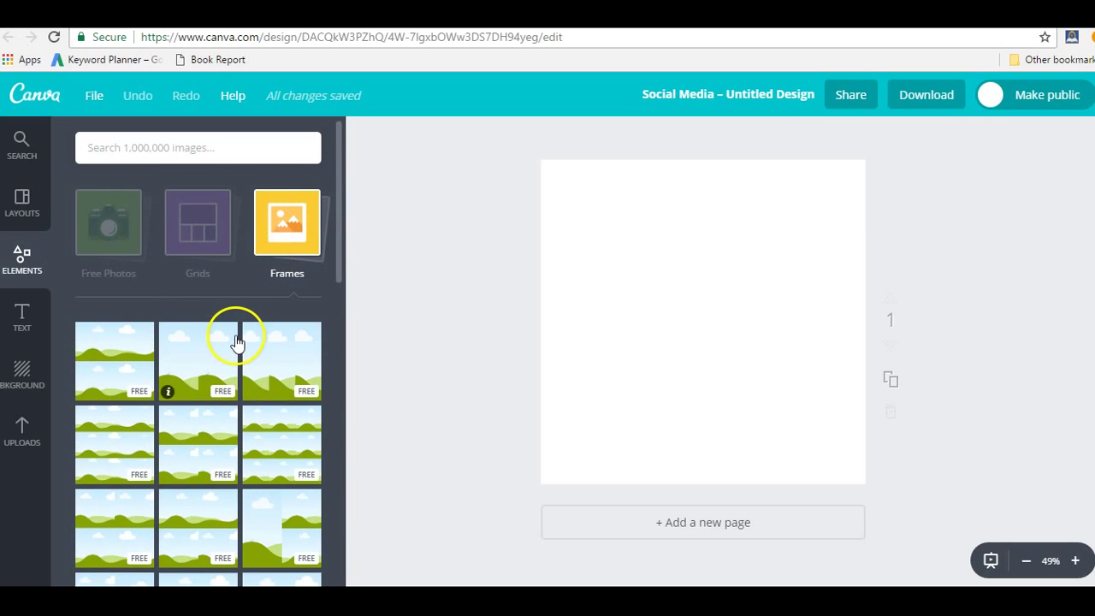
scroll(237, 343, down, 2)
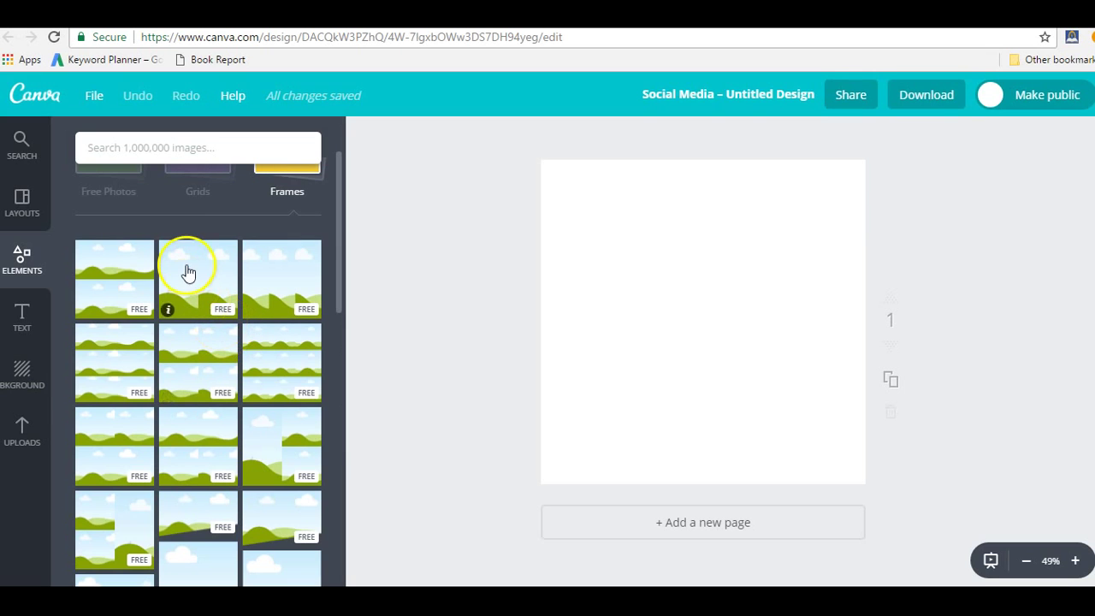
scroll(154, 411, down, 10)
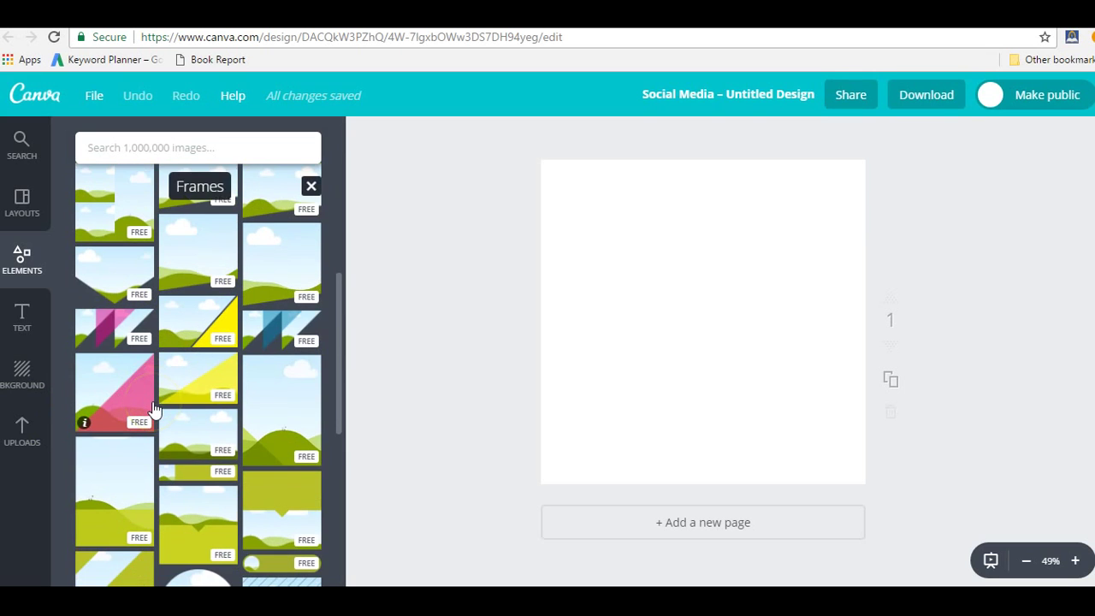
scroll(152, 409, down, 5)
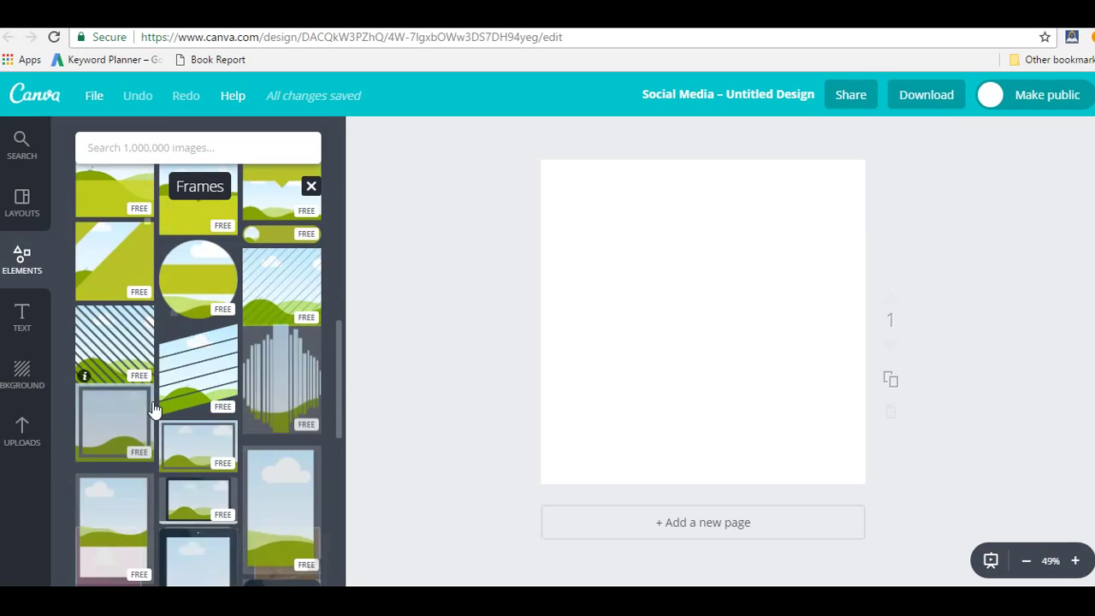
scroll(152, 409, down, 1)
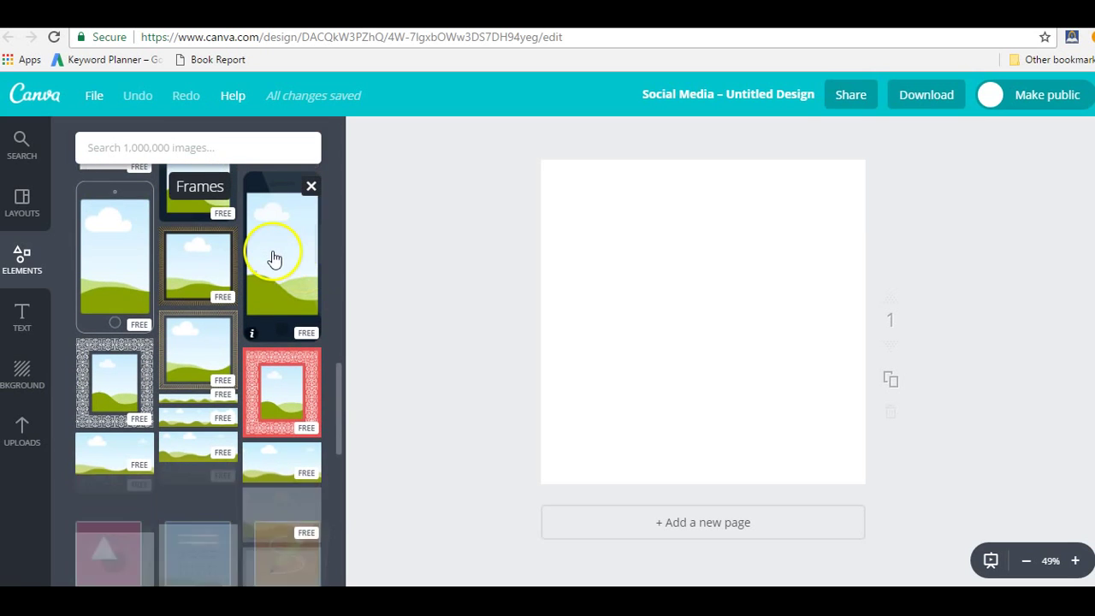
scroll(234, 270, up, 2)
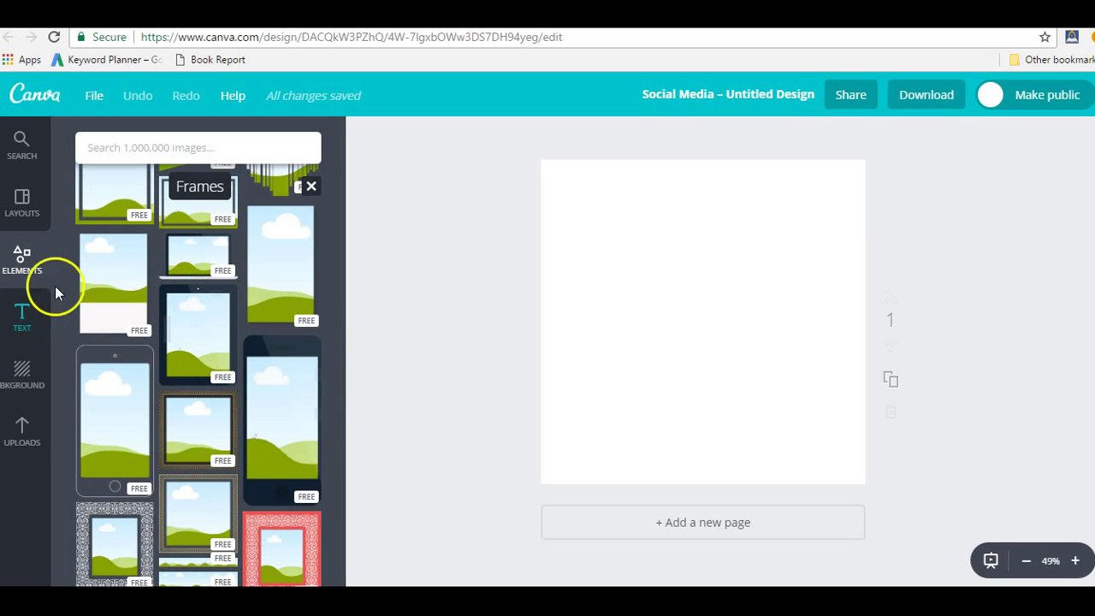
scroll(183, 269, up, 10)
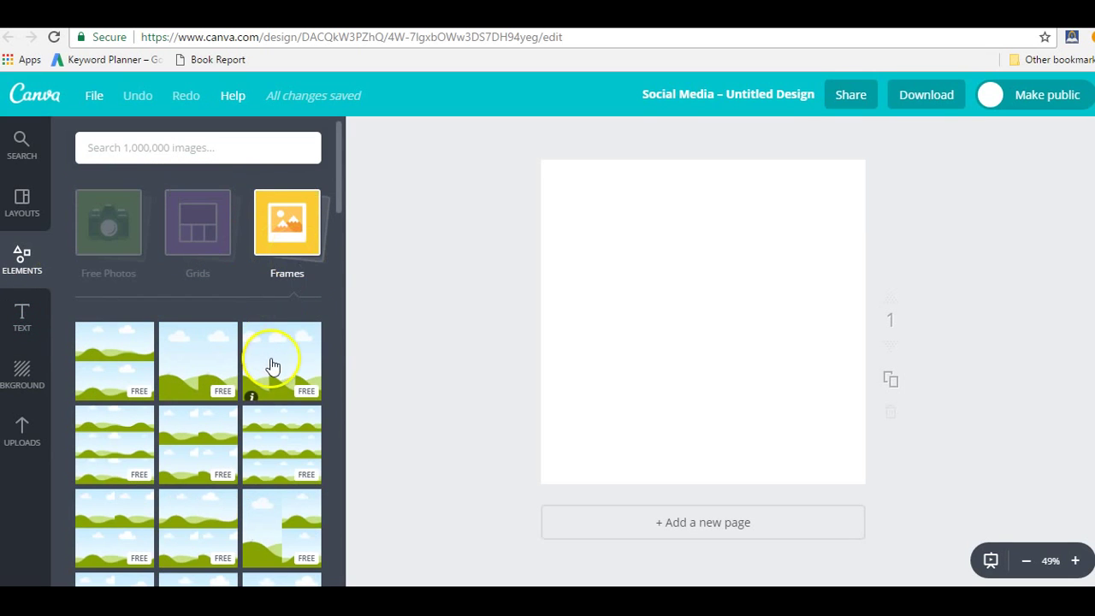
click(312, 234)
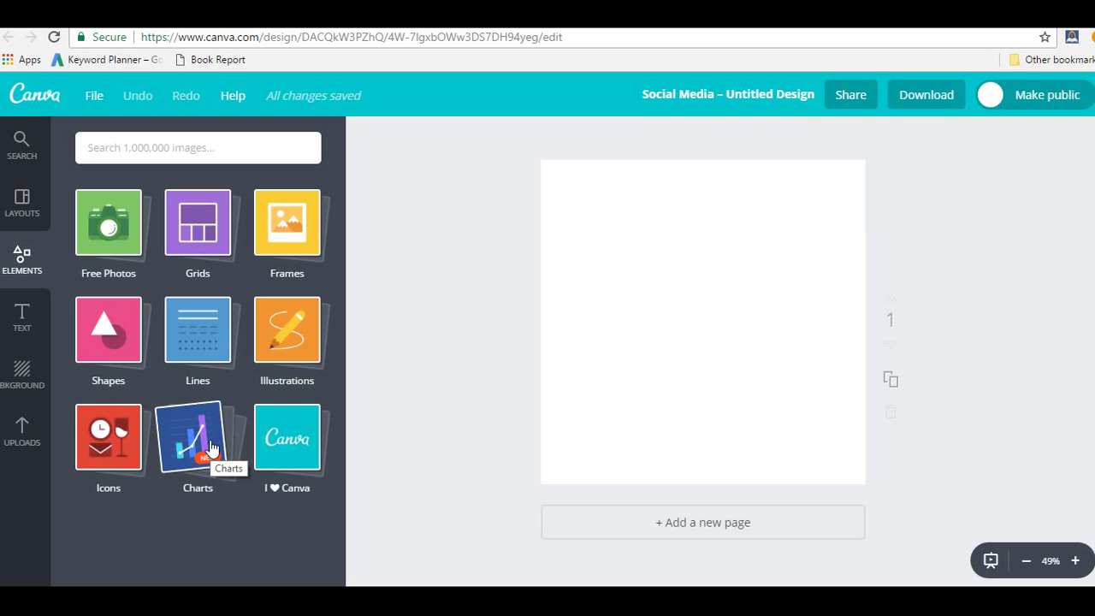
Browse the I ♥ Canva graphics and open the text options.
click(287, 440)
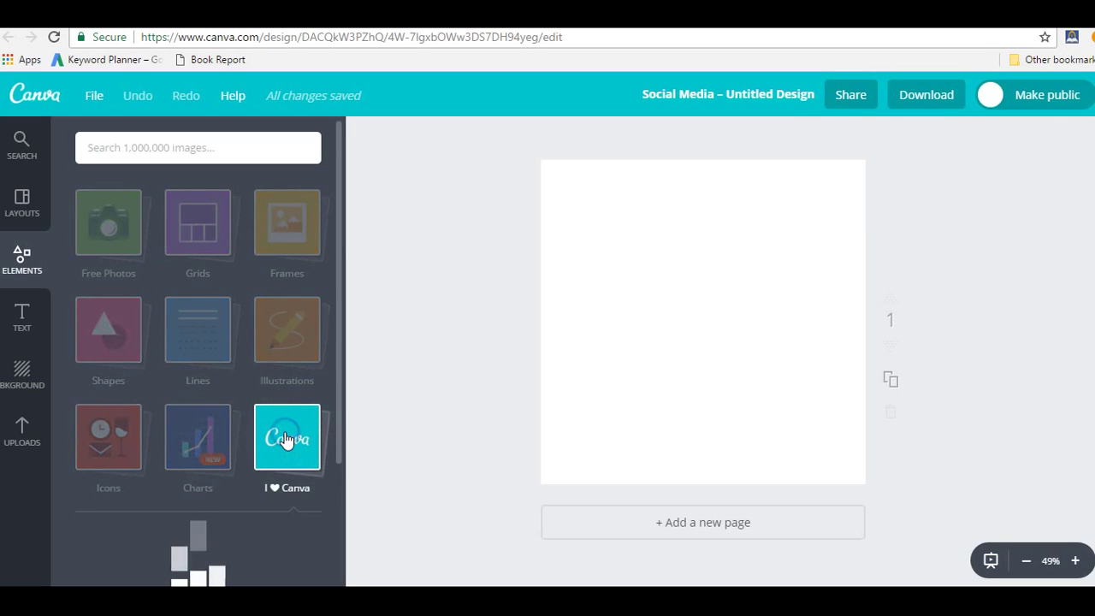
scroll(286, 439, down, 3)
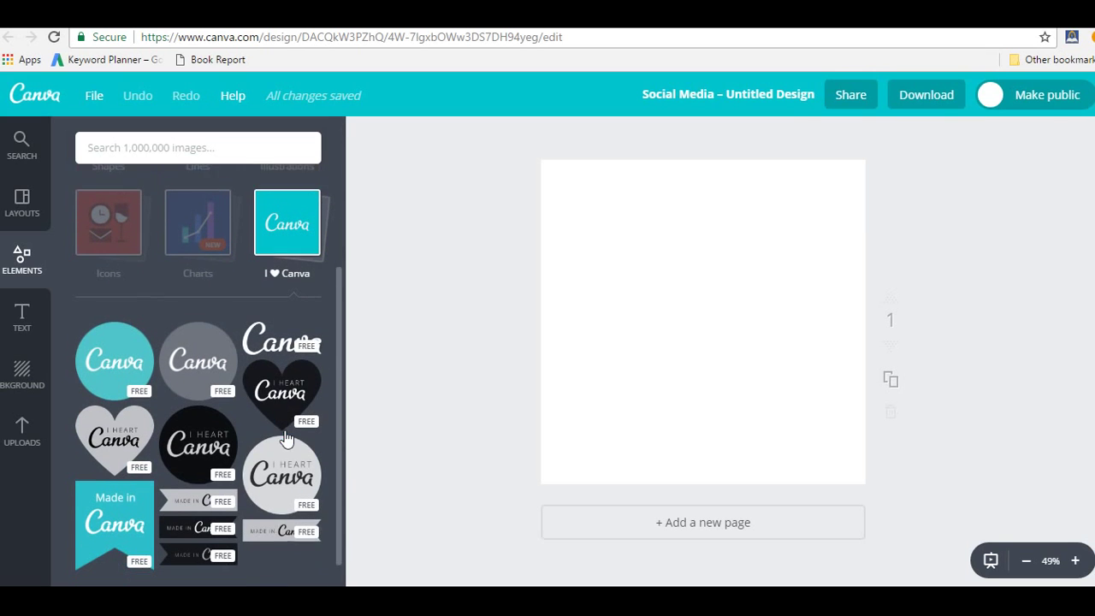
click(7, 320)
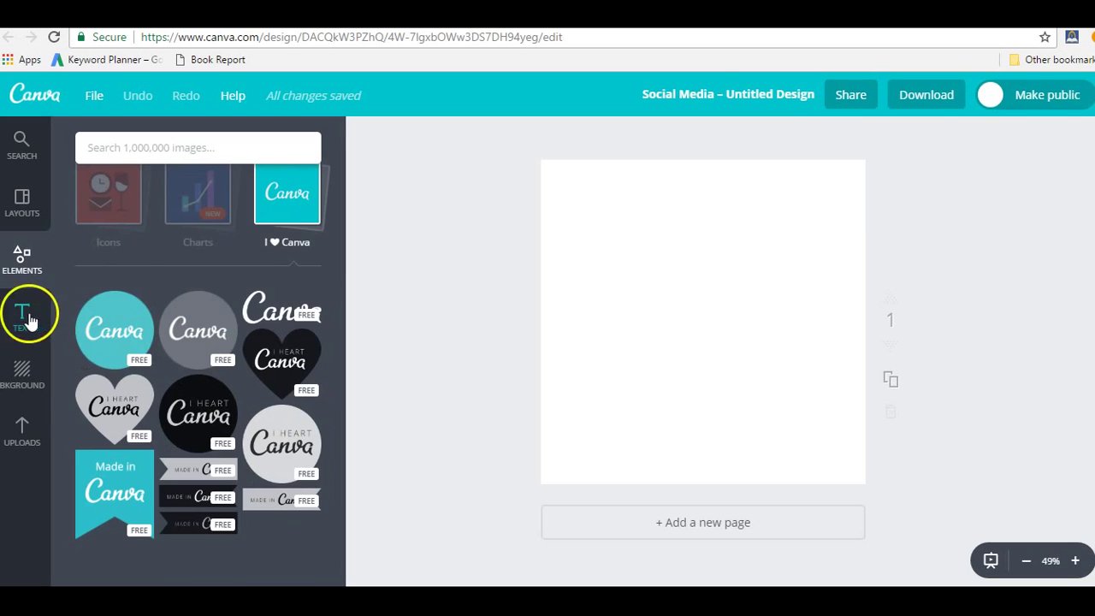
Browse the text options, from the heading, subheading and body text styles through the ready-made font combinations and text graphics.
click(23, 261)
click(32, 318)
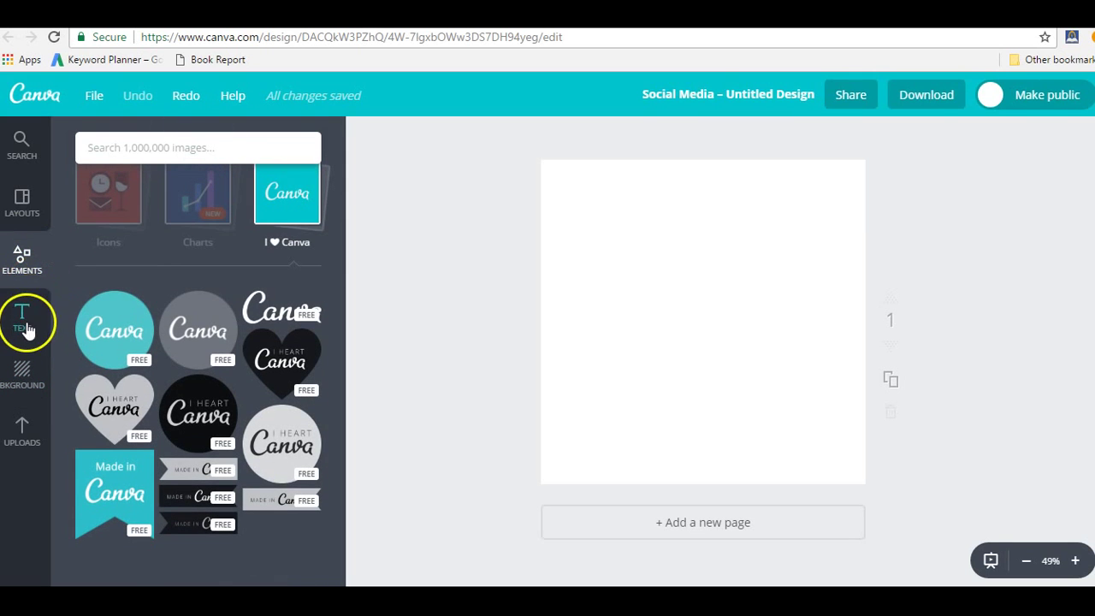
click(207, 189)
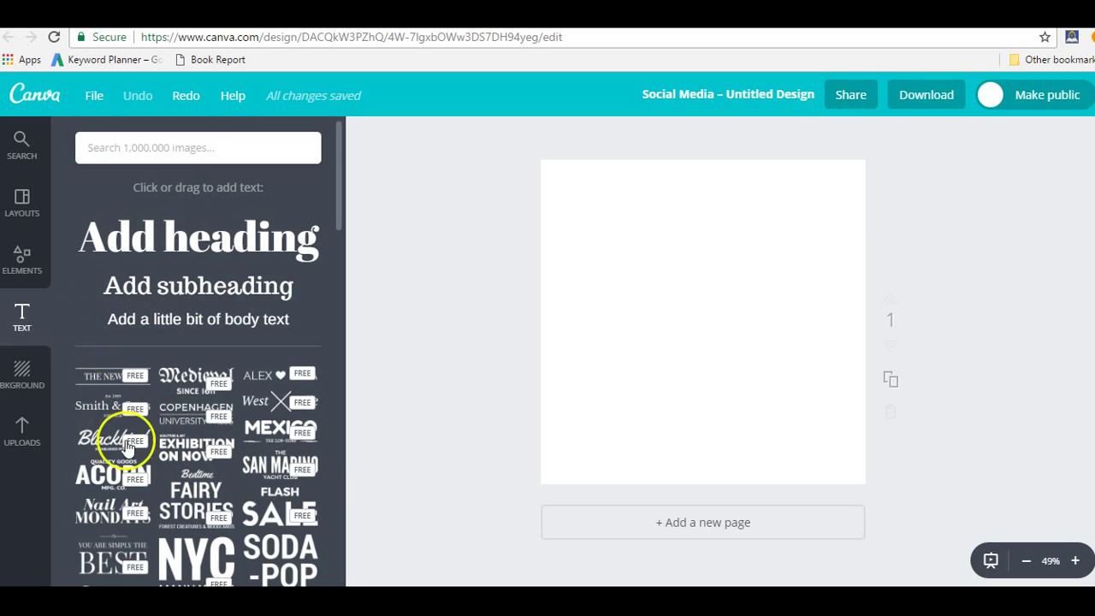
scroll(154, 422, down, 1)
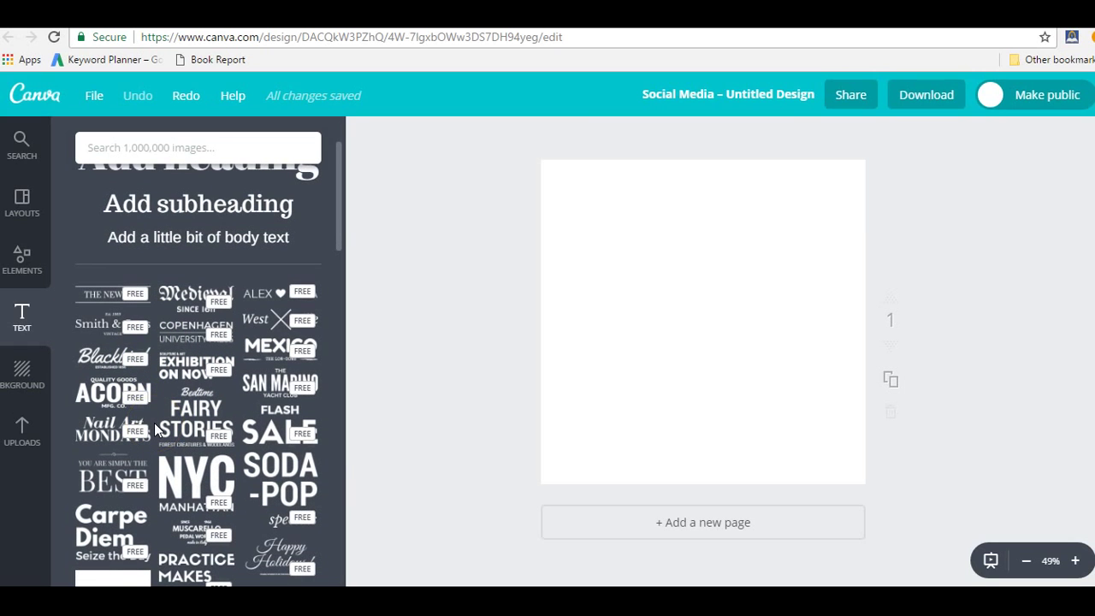
scroll(154, 422, down, 4)
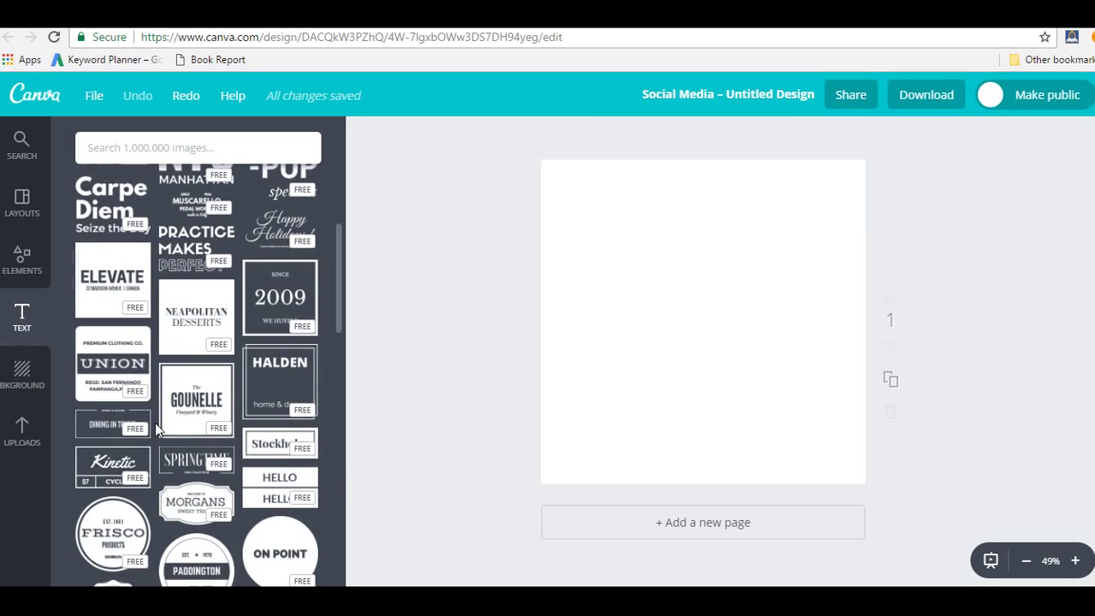
scroll(154, 423, down, 8)
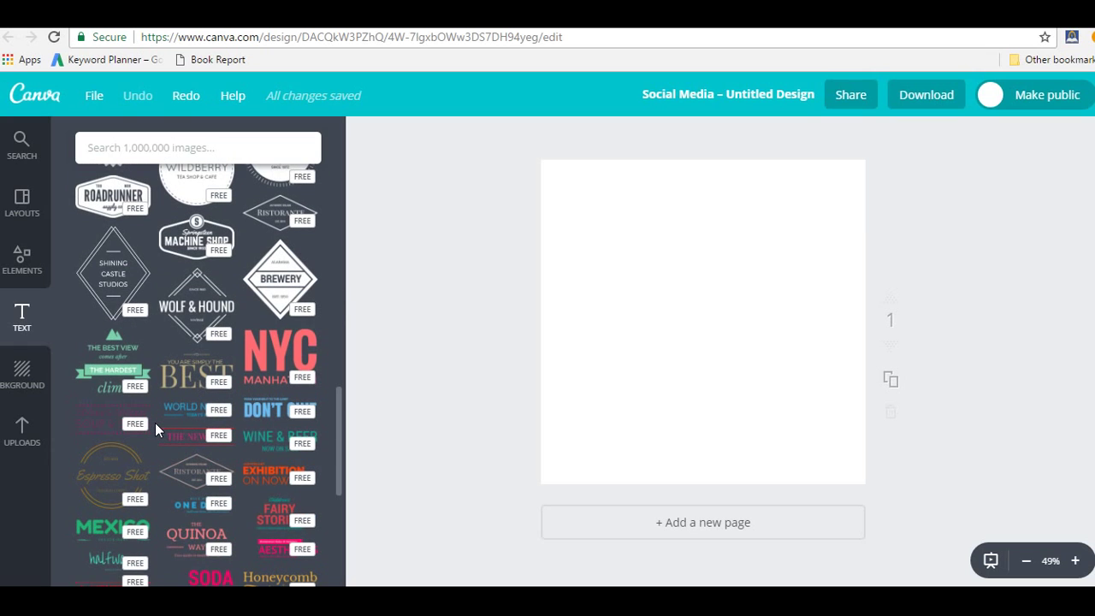
scroll(155, 423, down, 3)
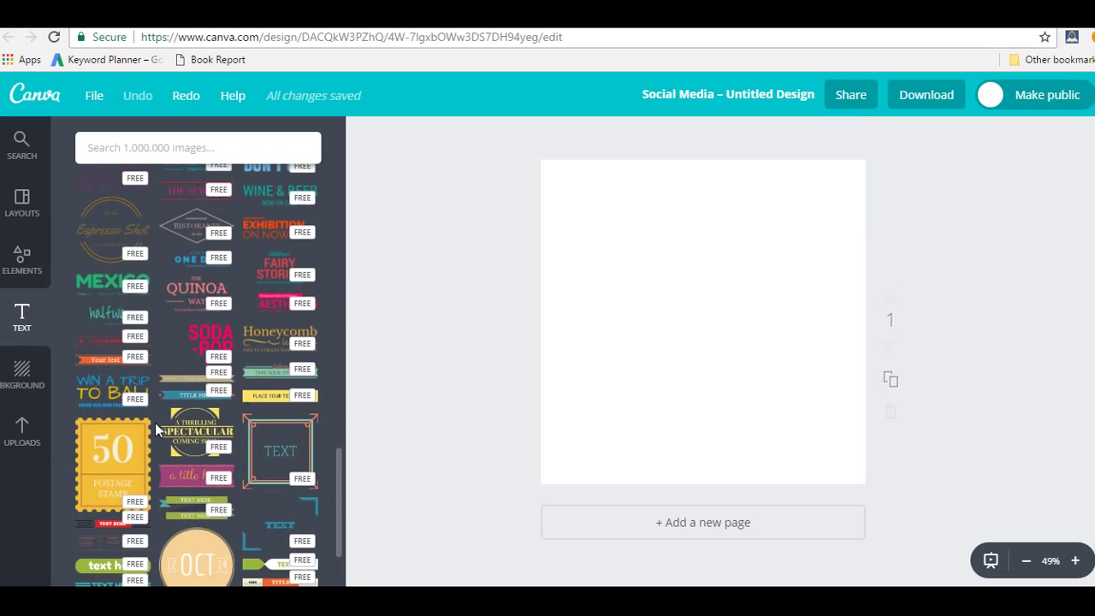
scroll(155, 423, down, 4)
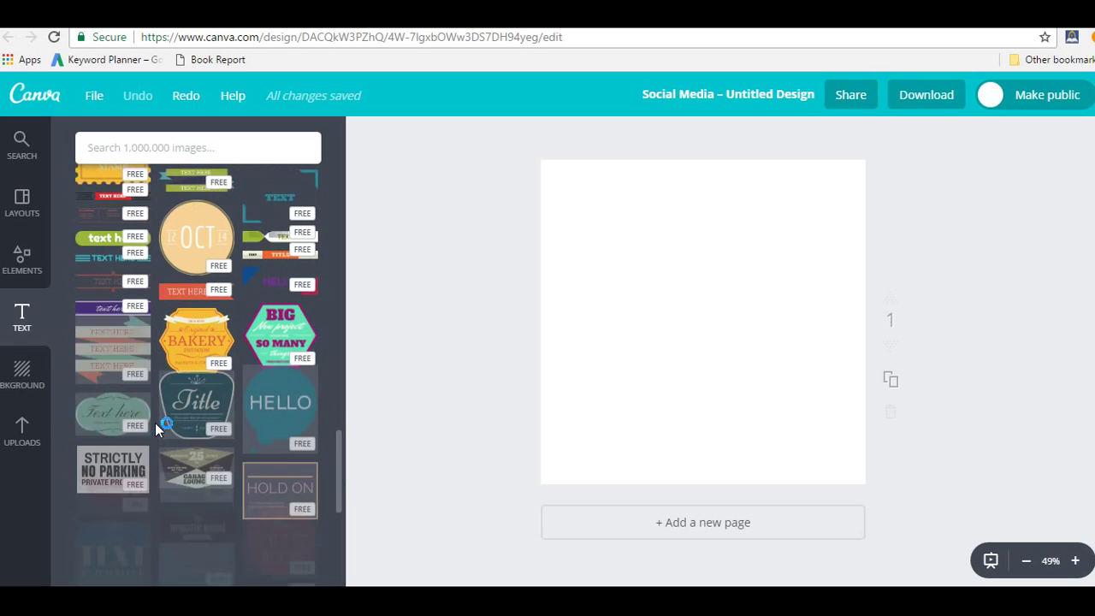
scroll(155, 423, down, 5)
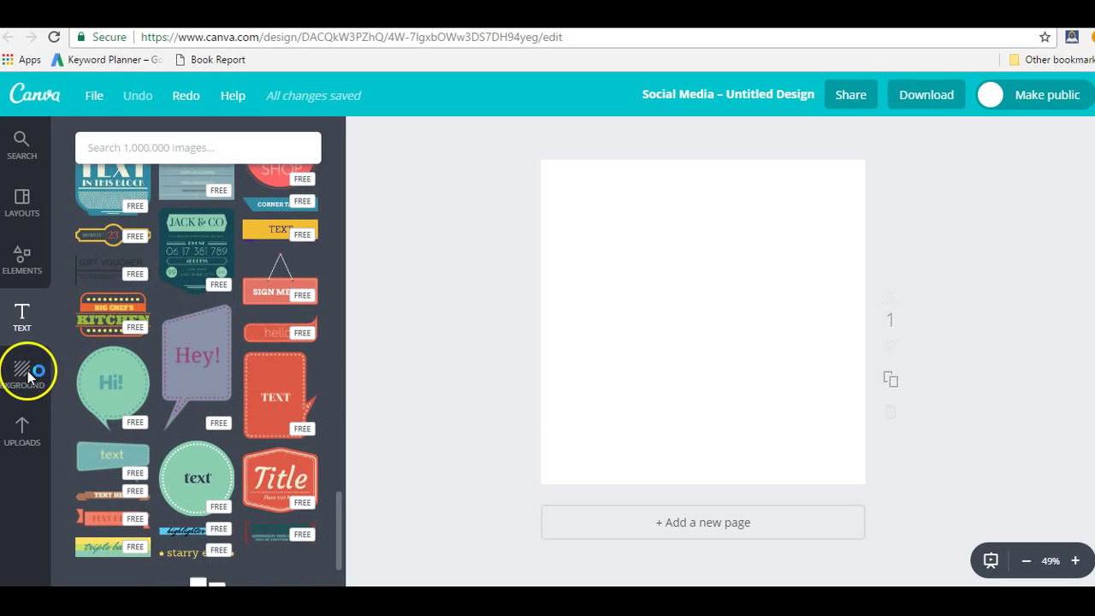
Browse the background options, including the default colour palette, the free patterns and the paid textures.
click(28, 376)
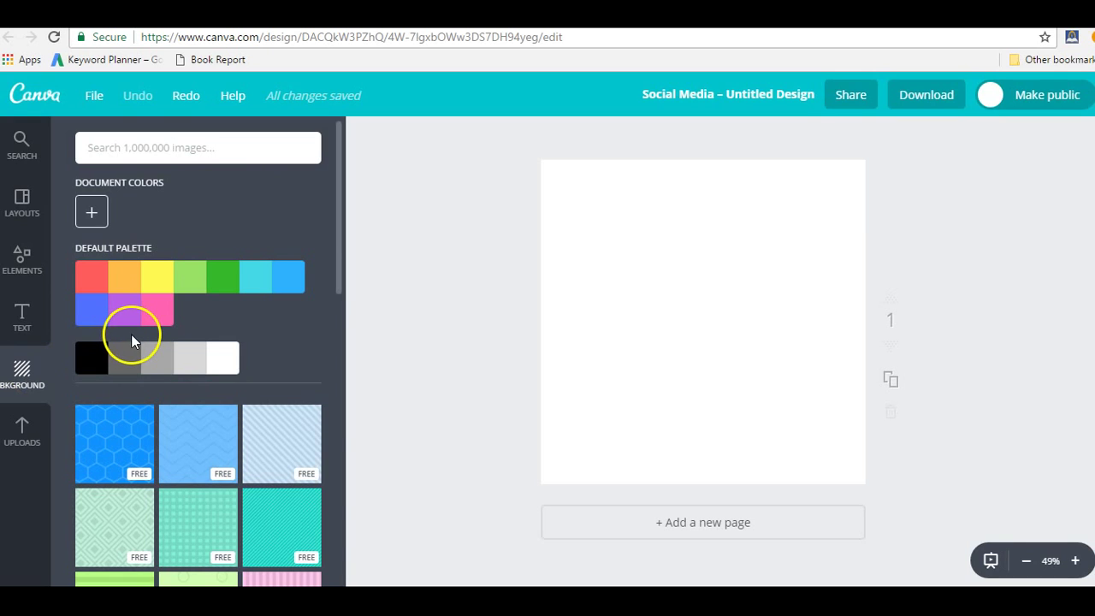
scroll(141, 394, down, 8)
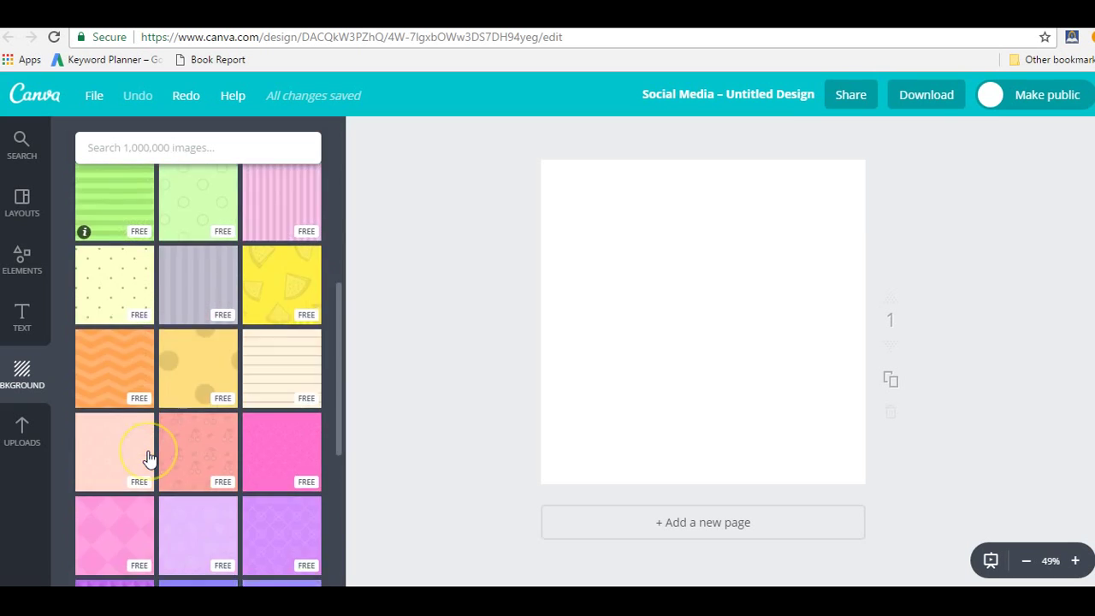
scroll(154, 428, down, 5)
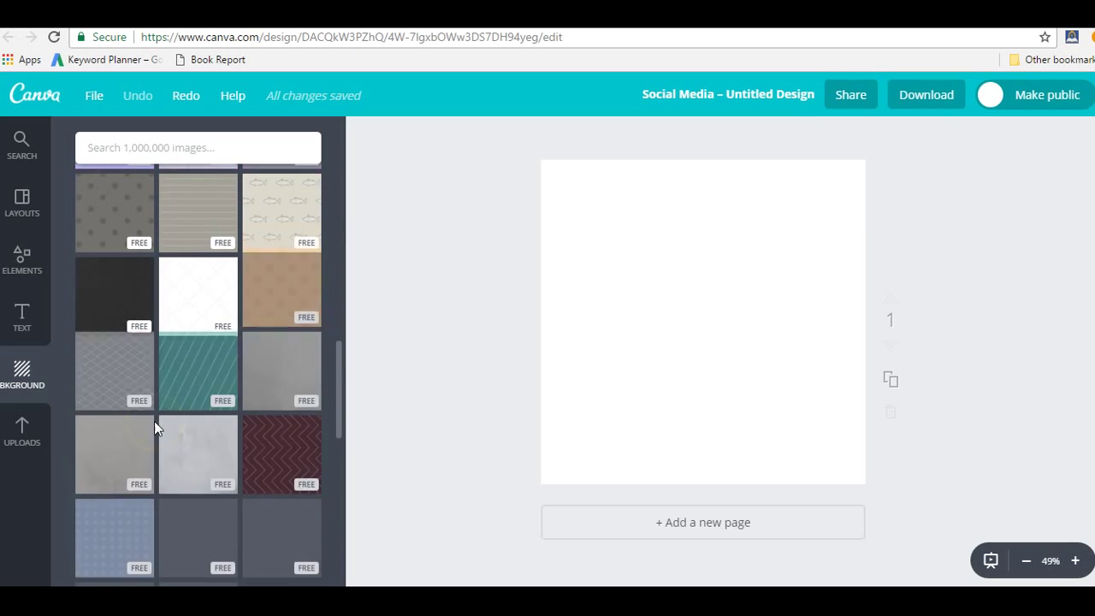
scroll(154, 421, down, 2)
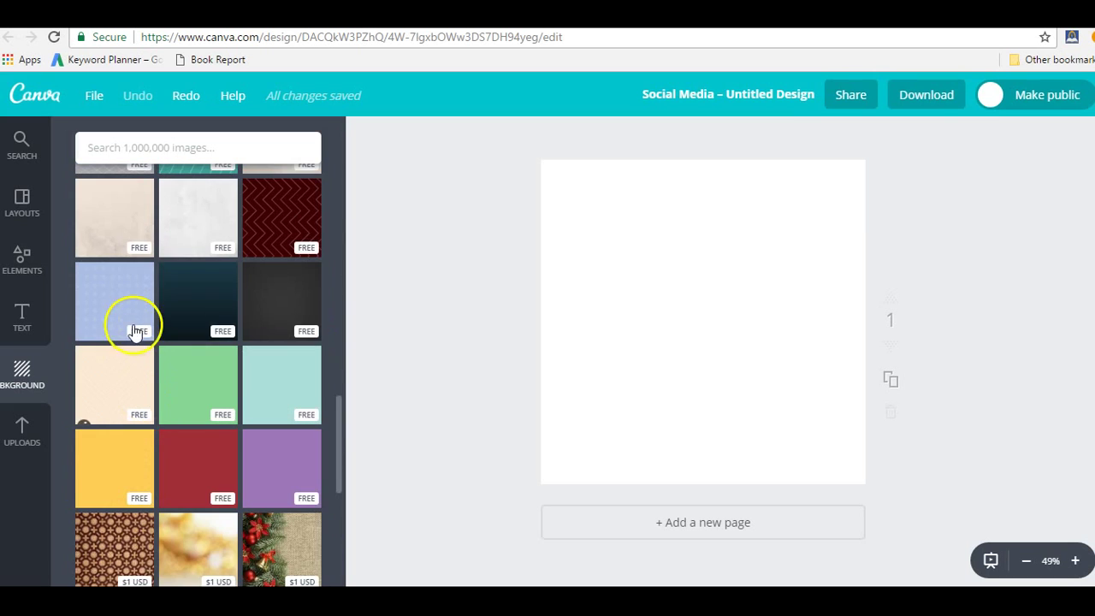
View the uploaded images, glance at the ready-made Canva layouts and return to the uploads.
click(24, 427)
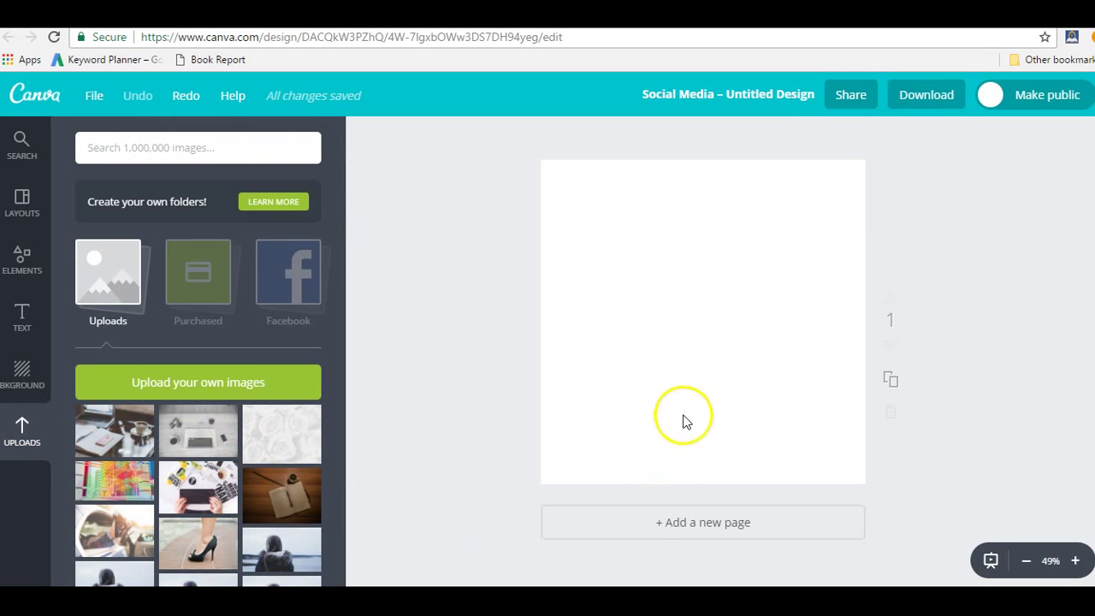
click(21, 203)
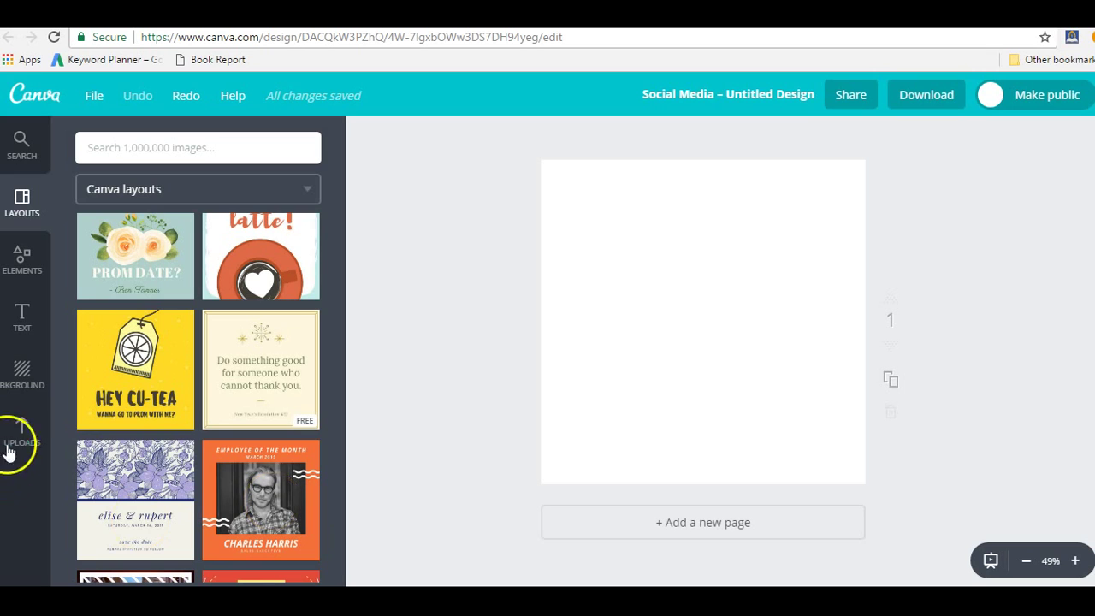
click(24, 424)
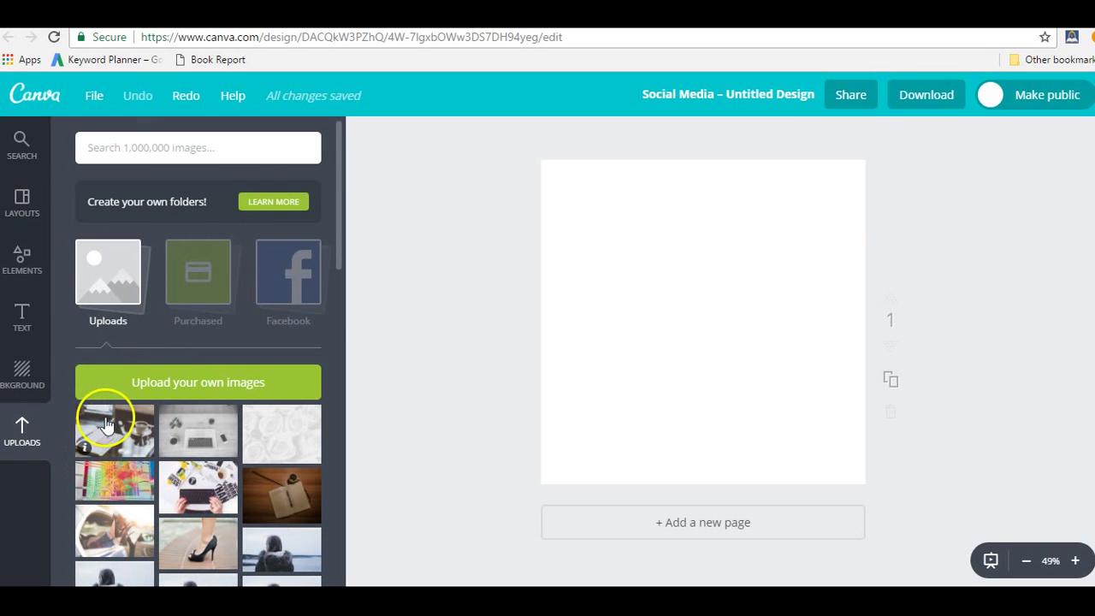
Add the uploaded desk photo with the laptop, notebook and coffee cup to the page and enlarge it to cover the whole canvas.
click(106, 424)
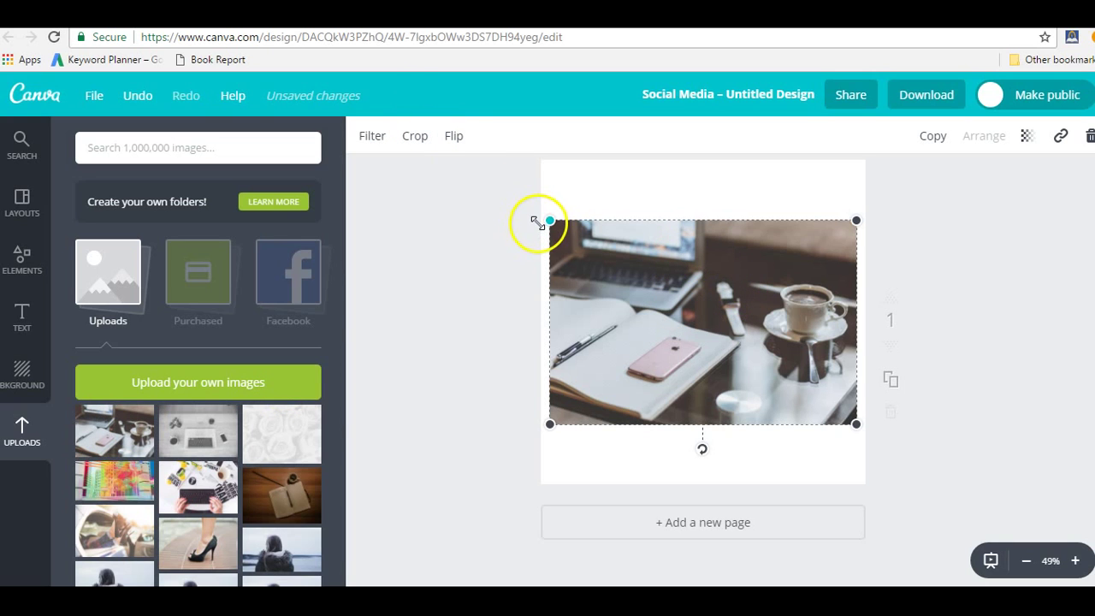
drag(549, 220, 519, 134)
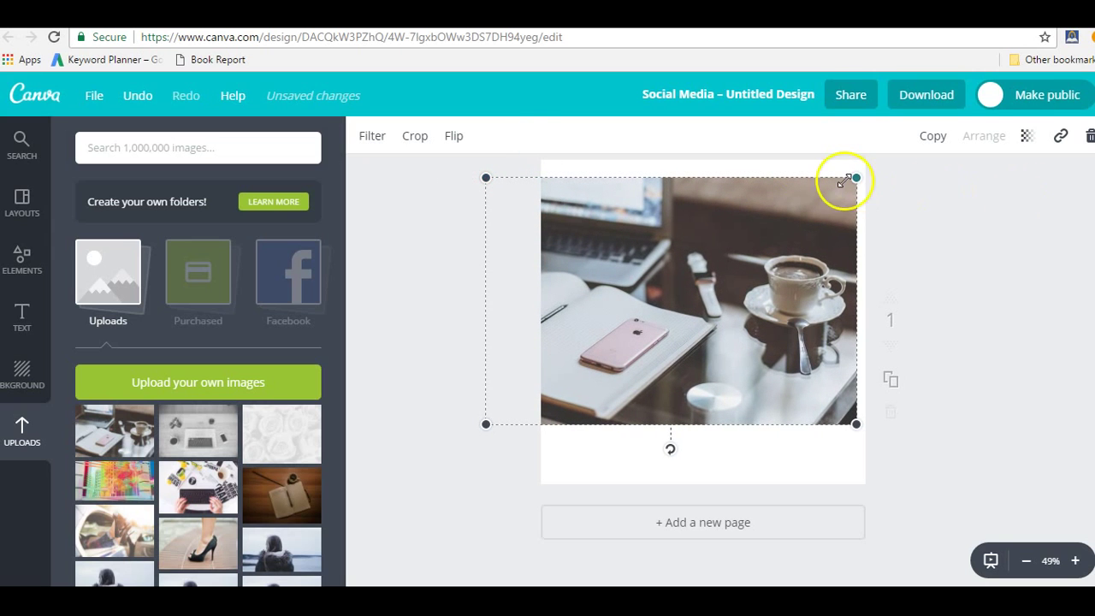
drag(856, 177, 916, 214)
drag(655, 373, 718, 441)
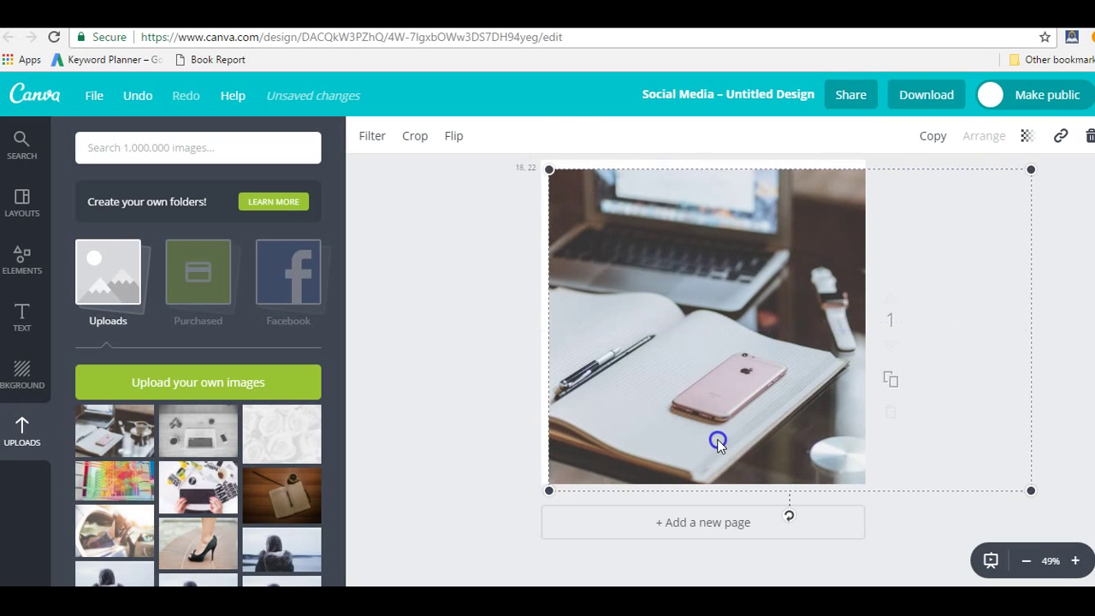
drag(550, 171, 538, 155)
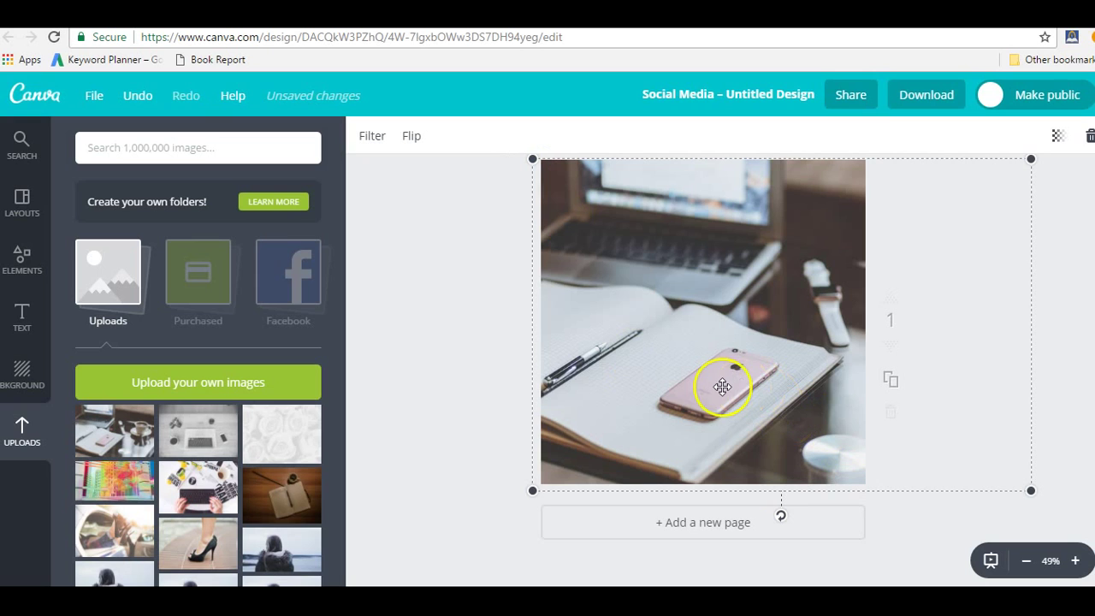
Look through the filter presets for the desk photo and set its Brightness to +5.
click(370, 141)
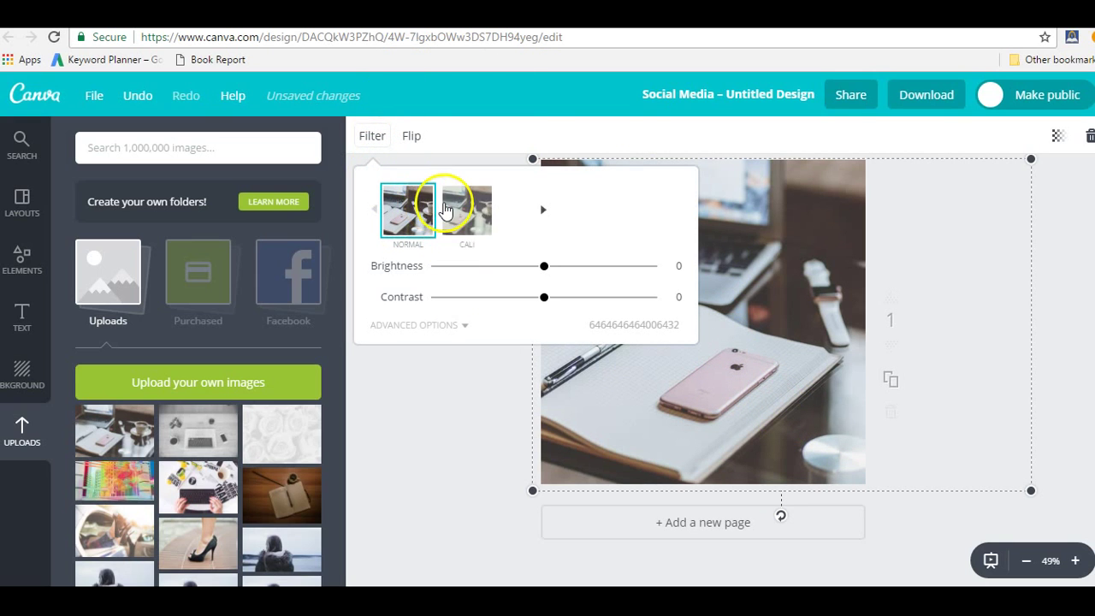
click(677, 208)
click(678, 209)
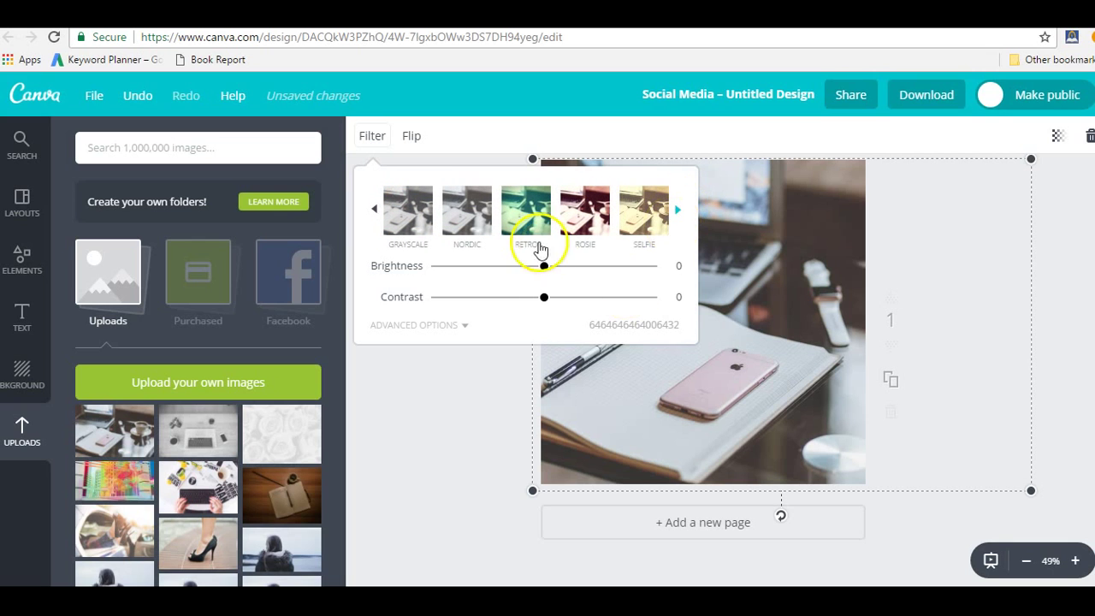
mouse_move(544, 265)
mouse_down()
mouse_move(627, 266)
mouse_move(552, 268)
mouse_up()
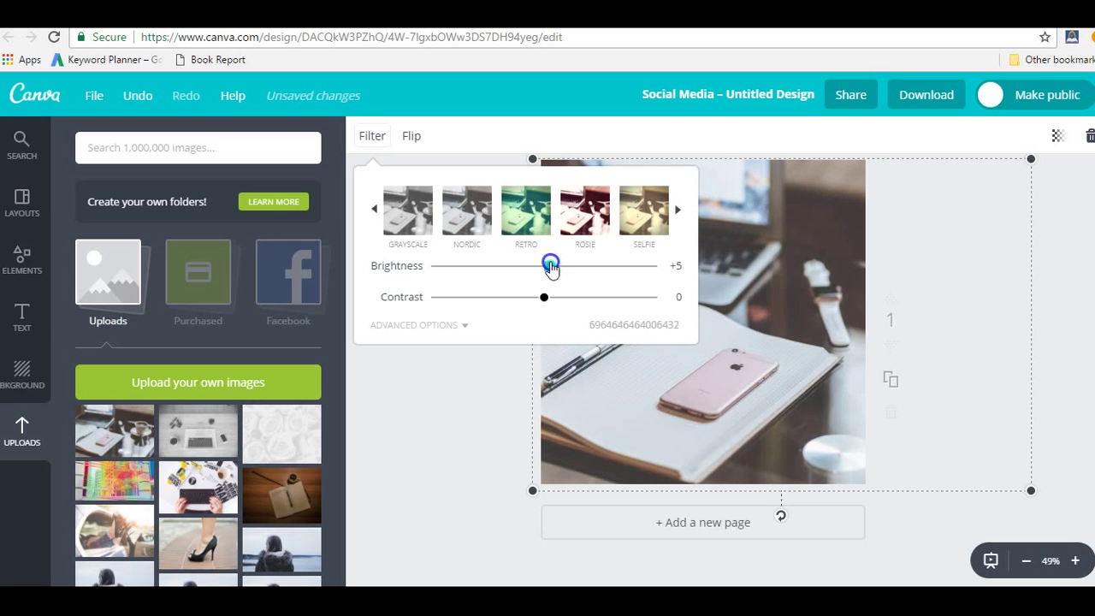
Show the advanced filter options, try a Blur of +27 on the desk photo and reset it to 0.
click(458, 326)
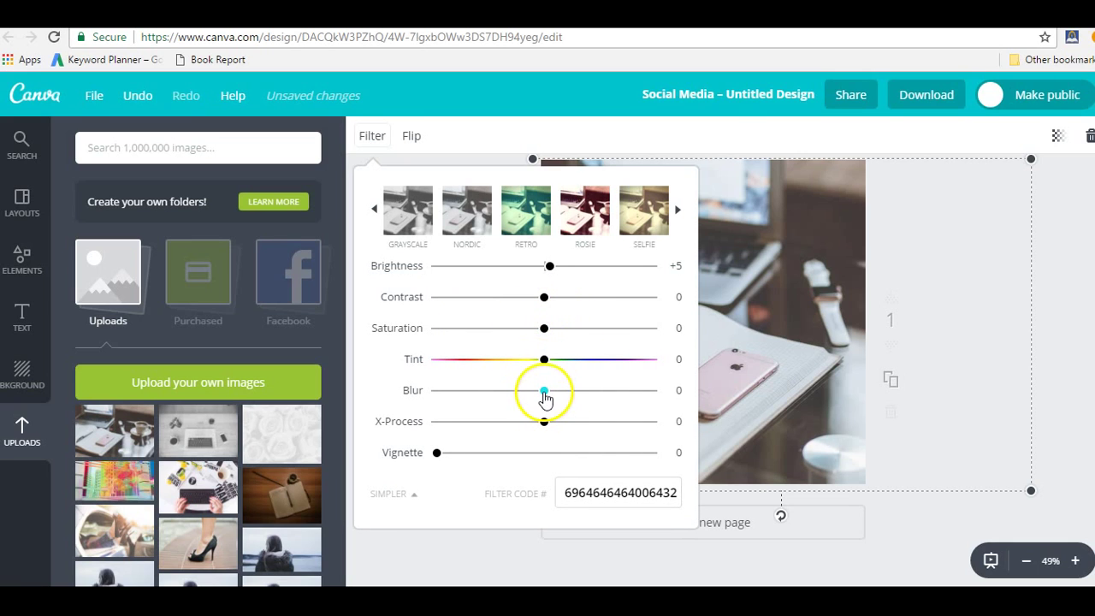
drag(554, 395, 574, 399)
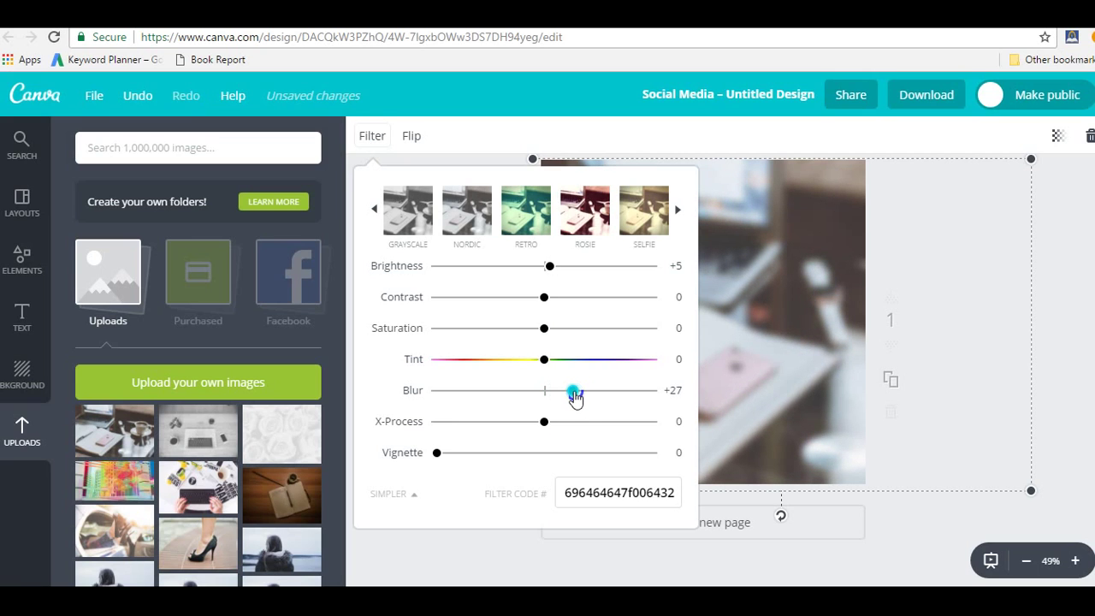
drag(575, 398, 542, 395)
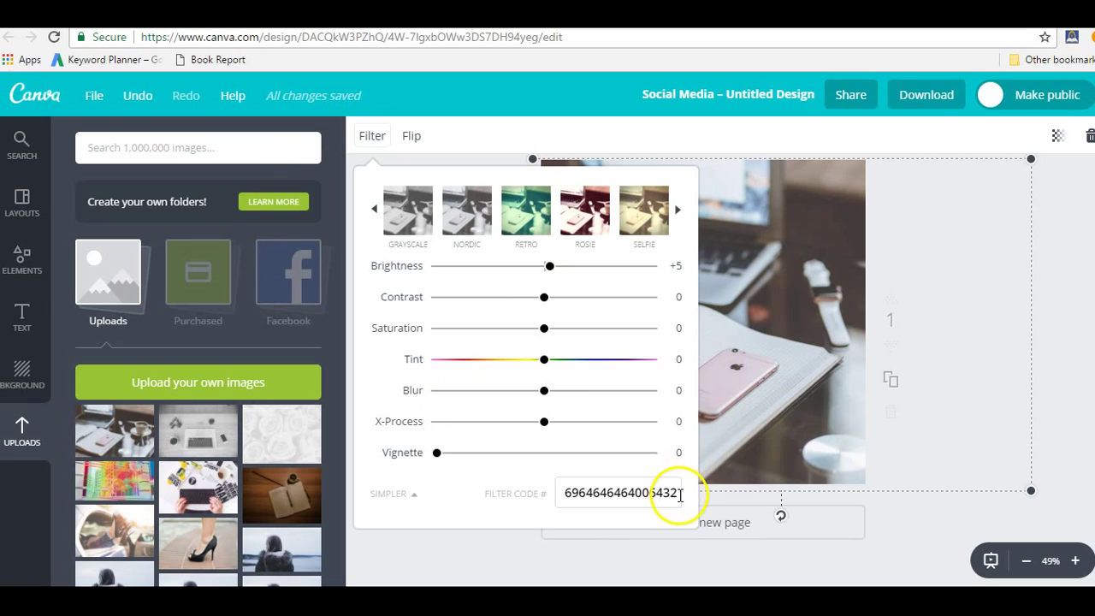
Copy the desk photo's filter code and close the filter settings.
drag(677, 494, 500, 553)
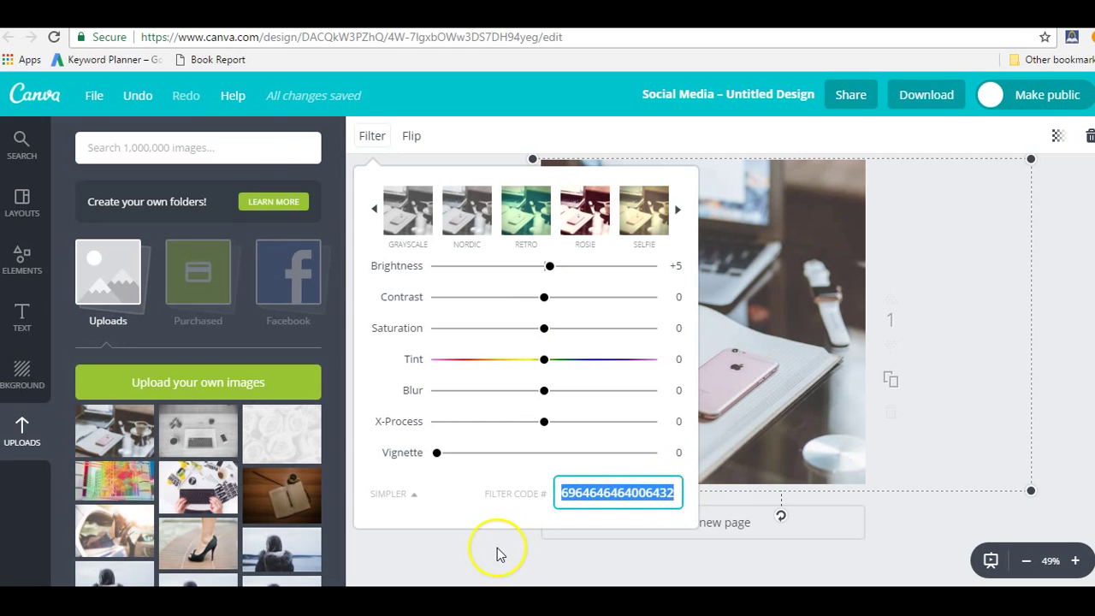
key(ctrl+c)
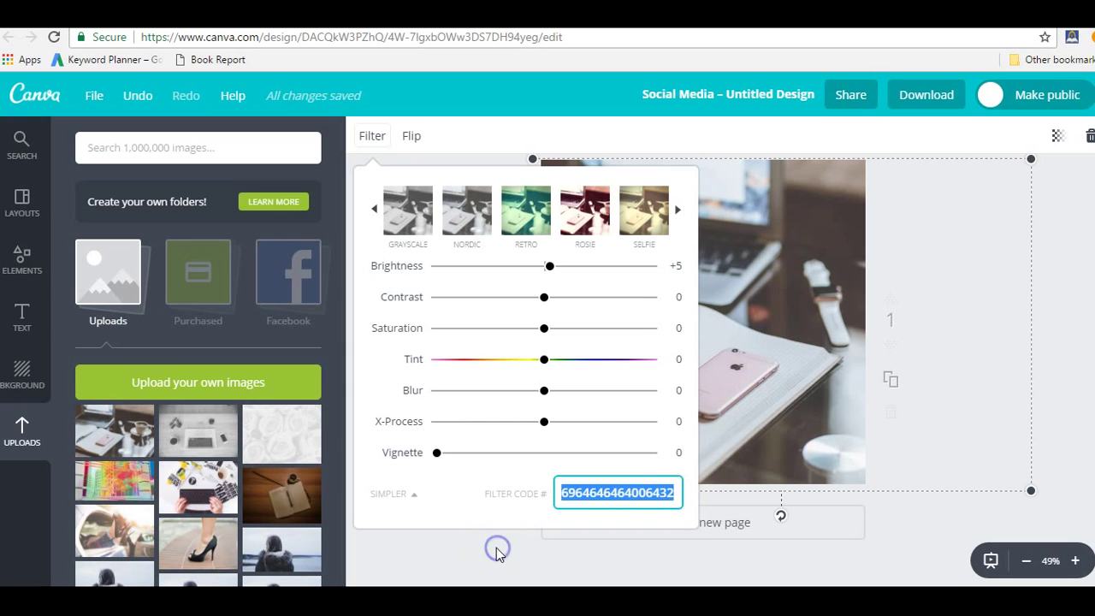
click(904, 348)
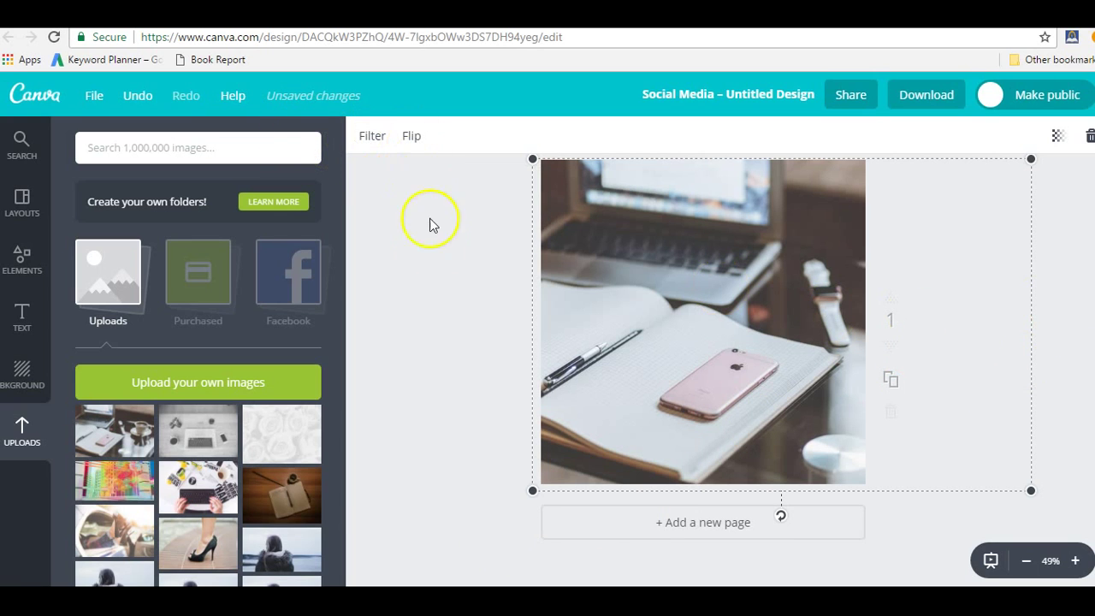
Try flipping the desk photo horizontally and vertically, restoring its original orientation each time.
click(418, 149)
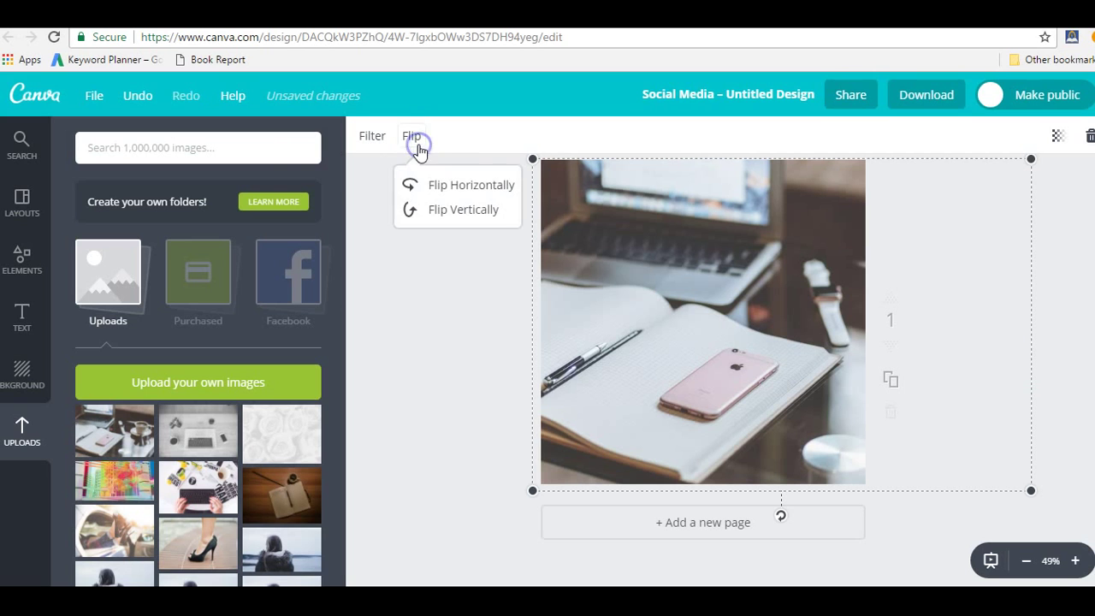
click(428, 185)
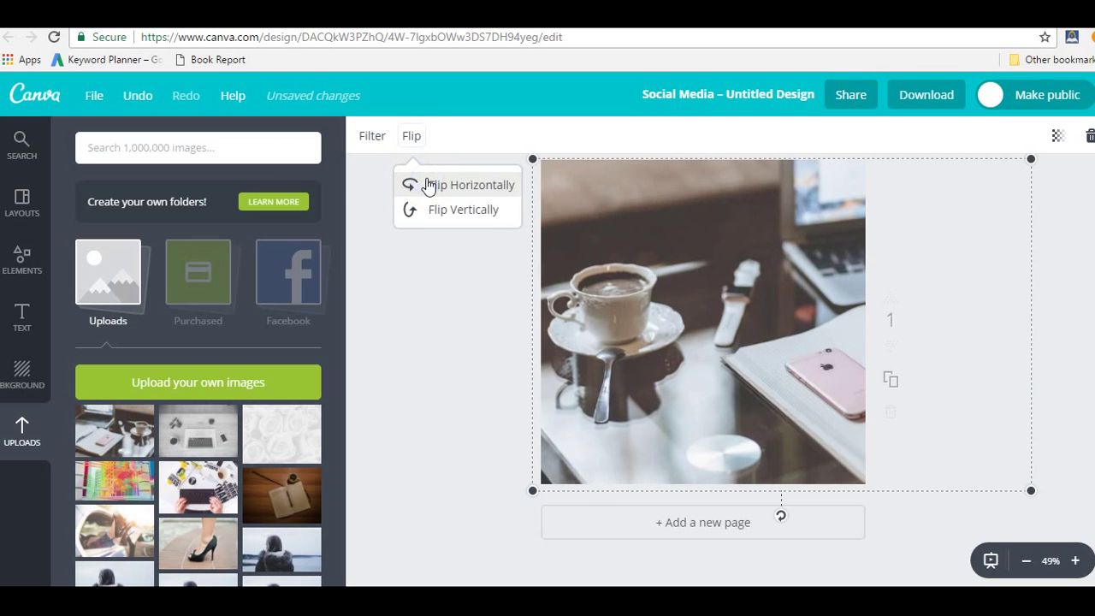
click(428, 185)
click(434, 210)
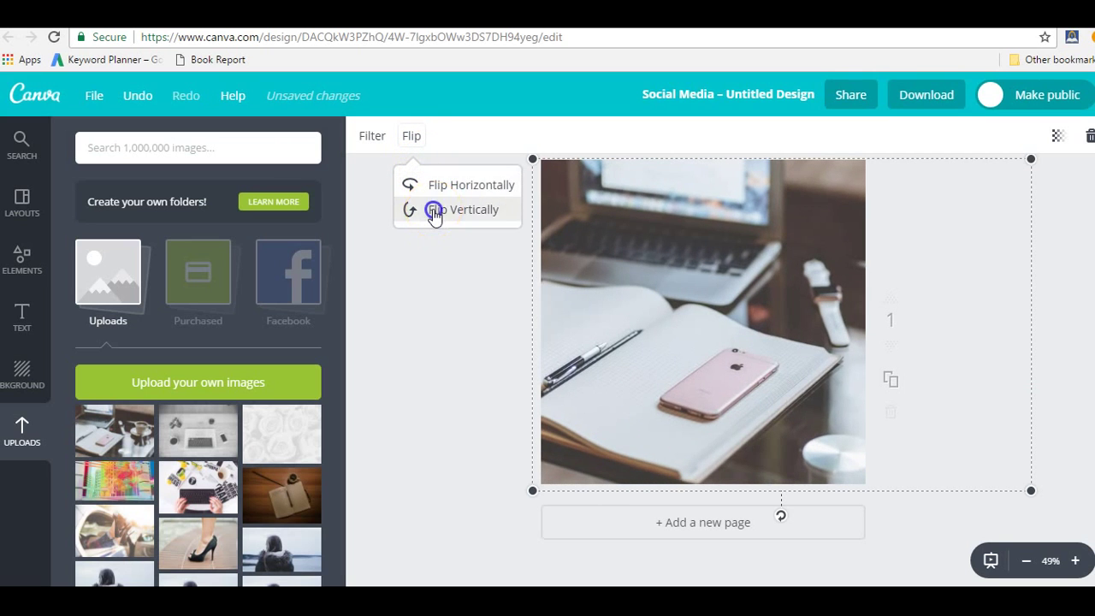
click(435, 210)
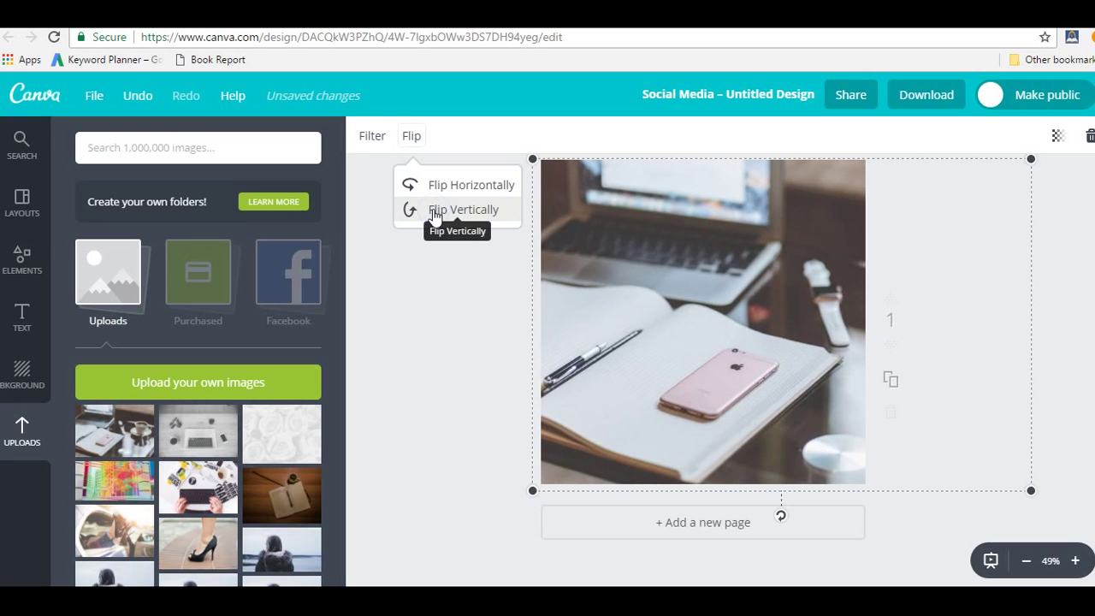
click(611, 170)
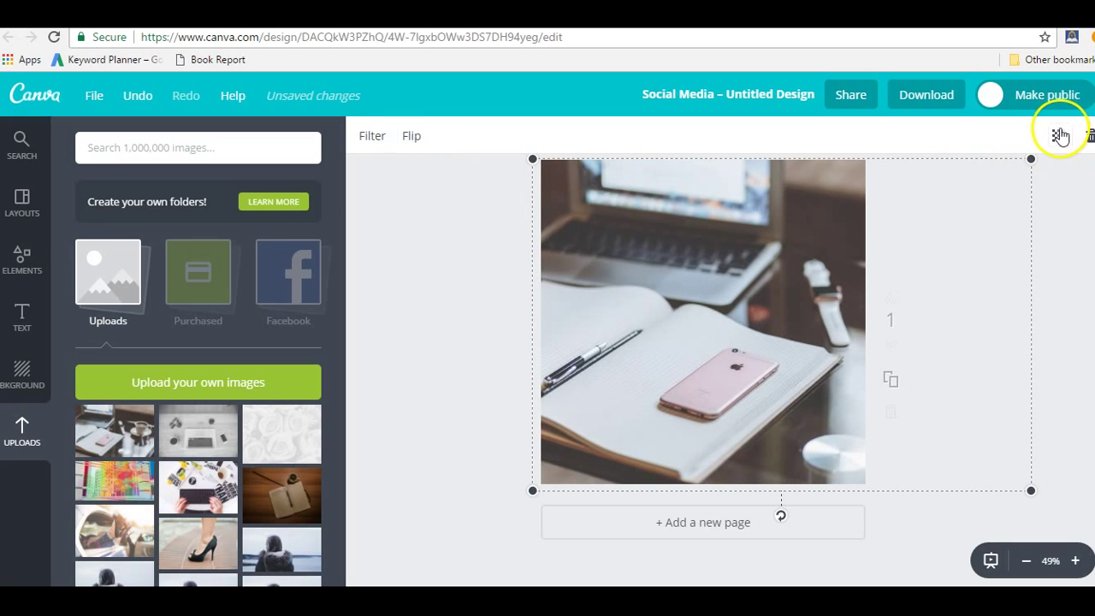
Try out the desk photo's Transparency setting and return it to 100.
click(1060, 137)
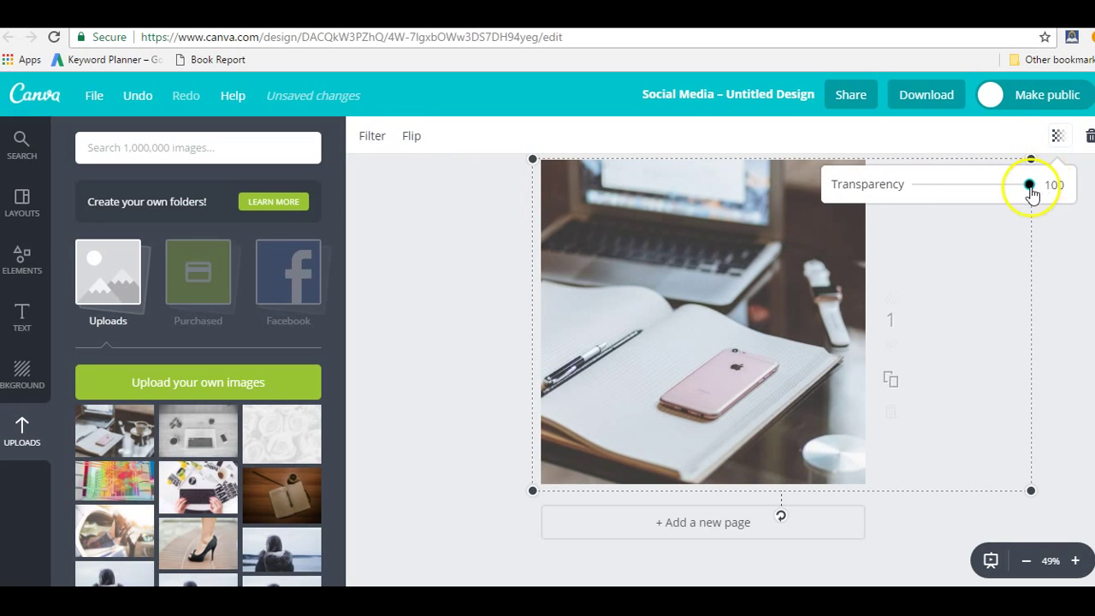
mouse_move(1027, 190)
mouse_down()
mouse_move(904, 200)
mouse_move(1043, 201)
mouse_up()
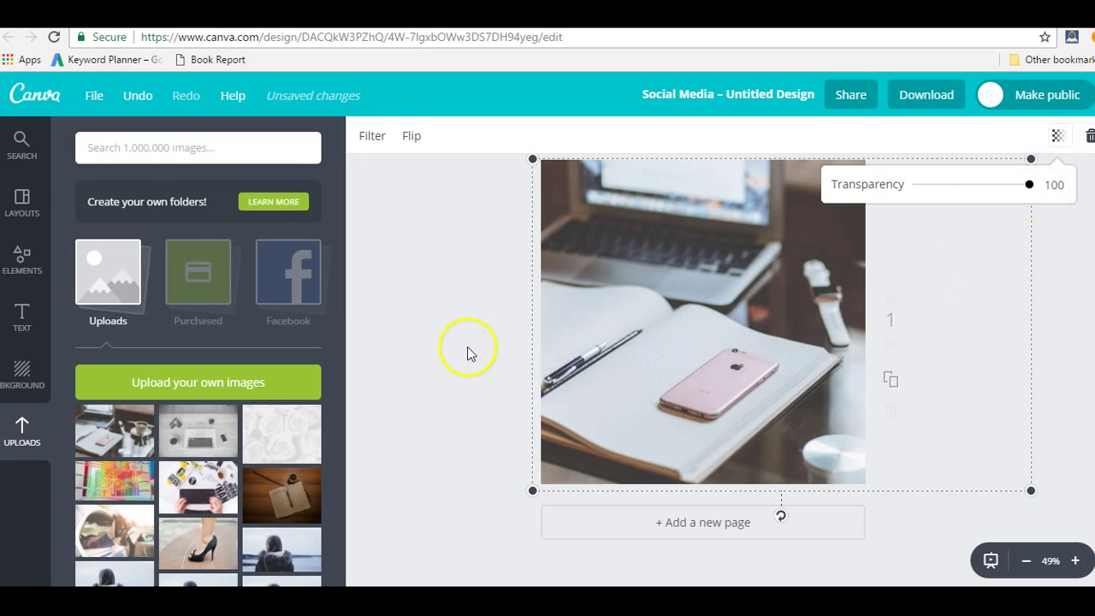
Deselect the desk photo and look through the available text styles and backgrounds.
click(435, 331)
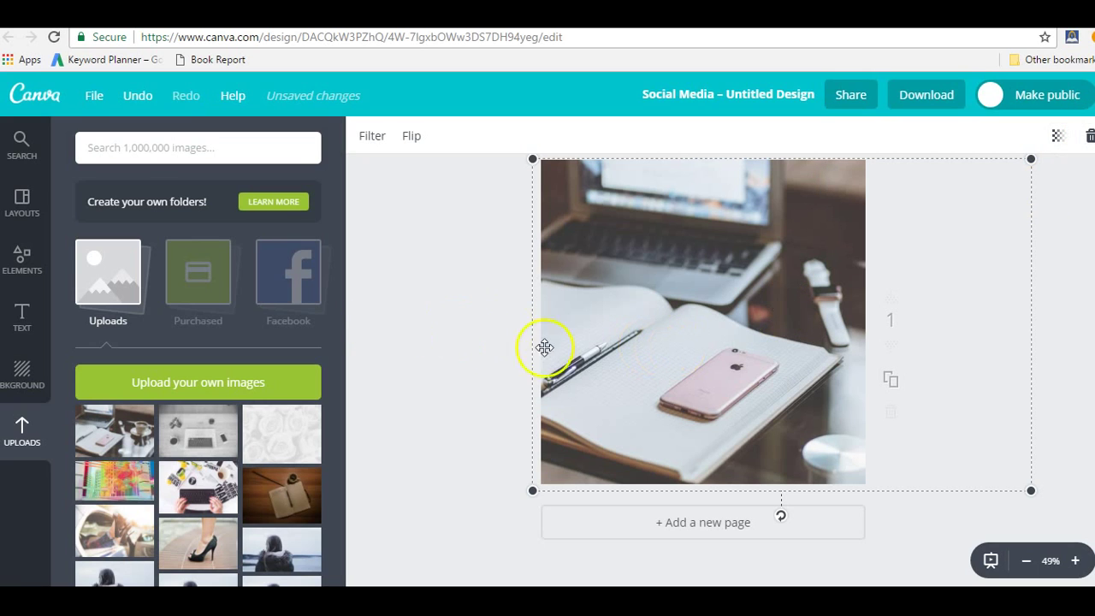
click(499, 344)
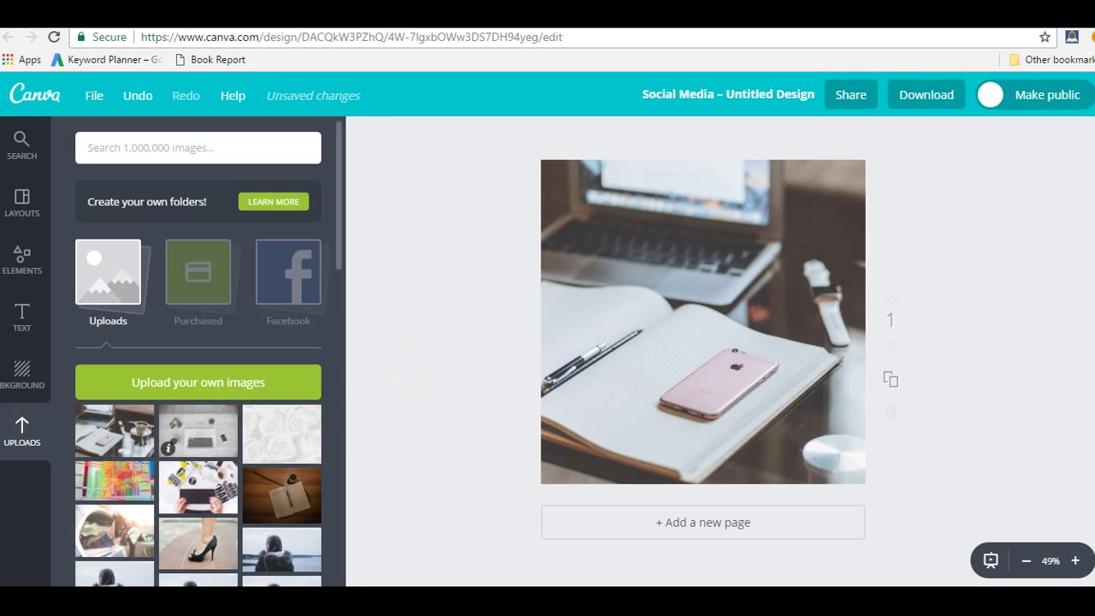
click(18, 323)
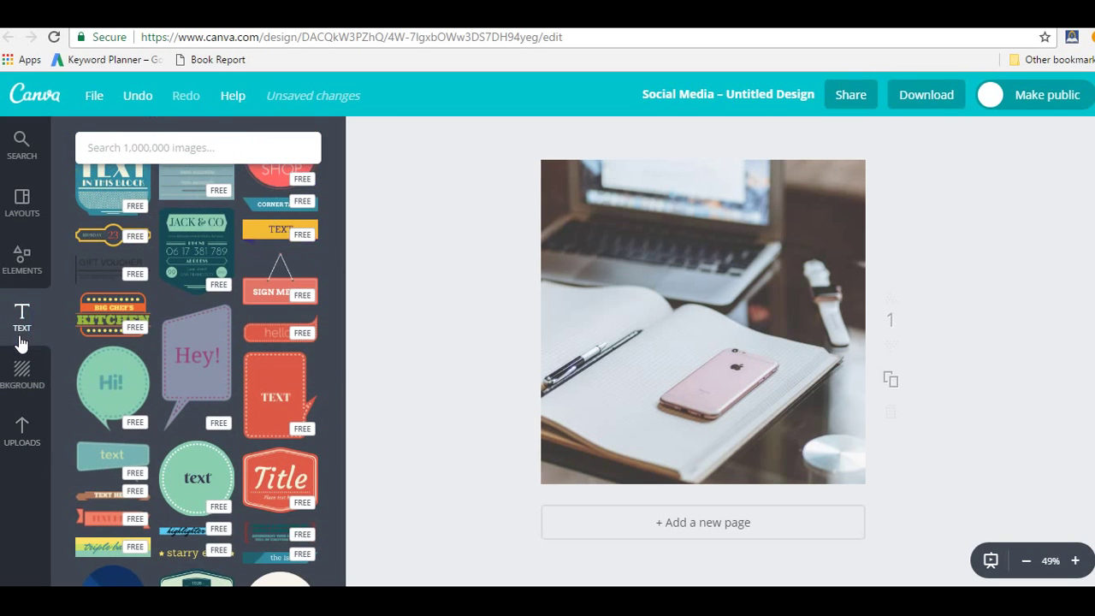
scroll(205, 342, up, 2)
scroll(205, 356, up, 10)
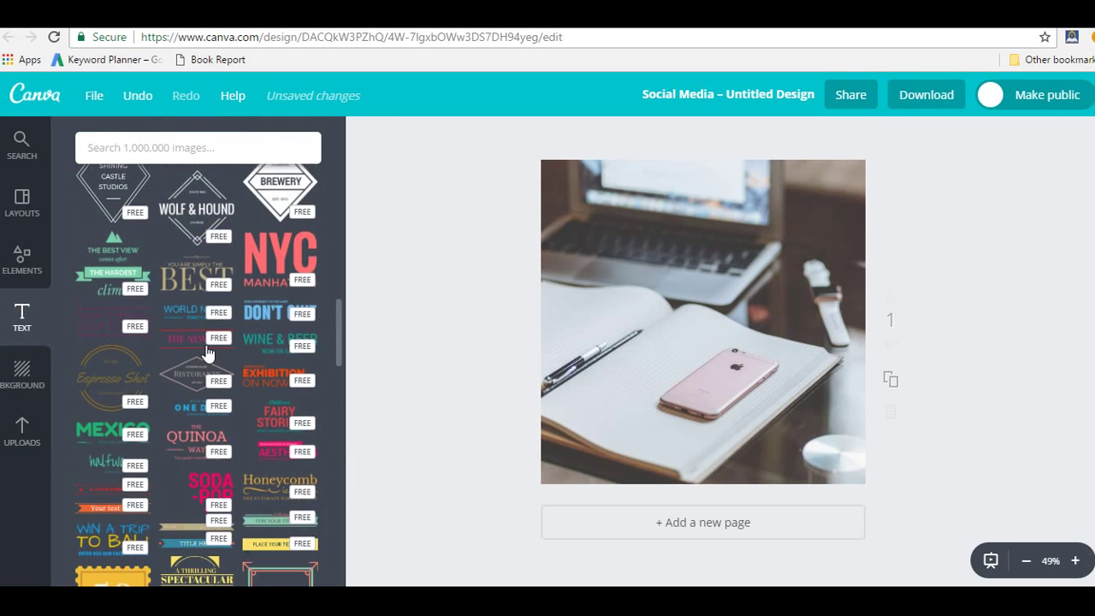
scroll(205, 353, up, 4)
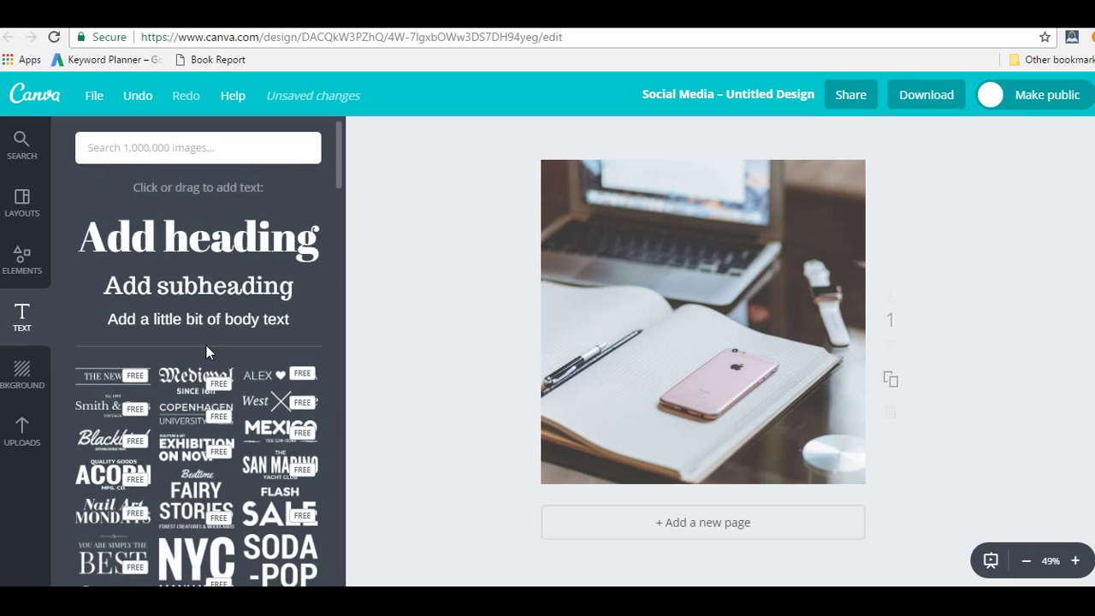
click(19, 375)
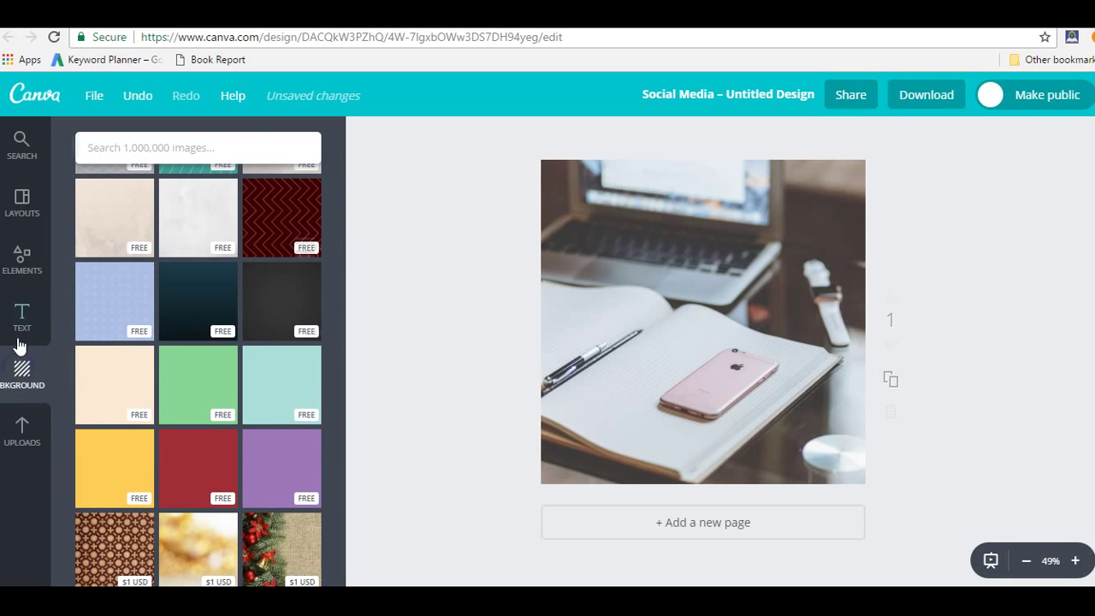
Add a plain white square from the Shapes elements to the design.
click(22, 277)
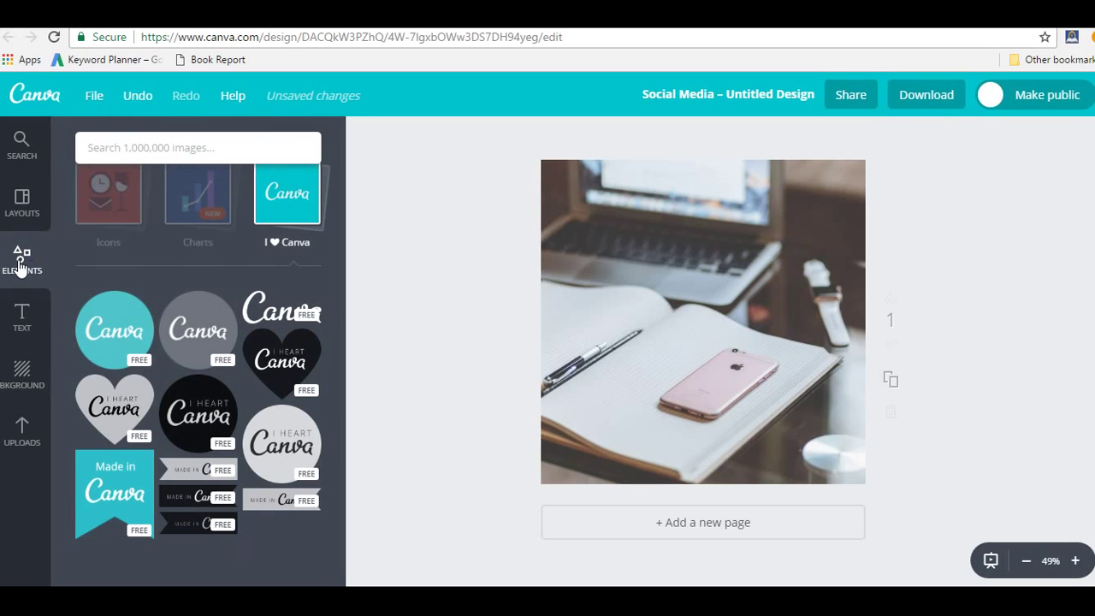
scroll(107, 269, up, 3)
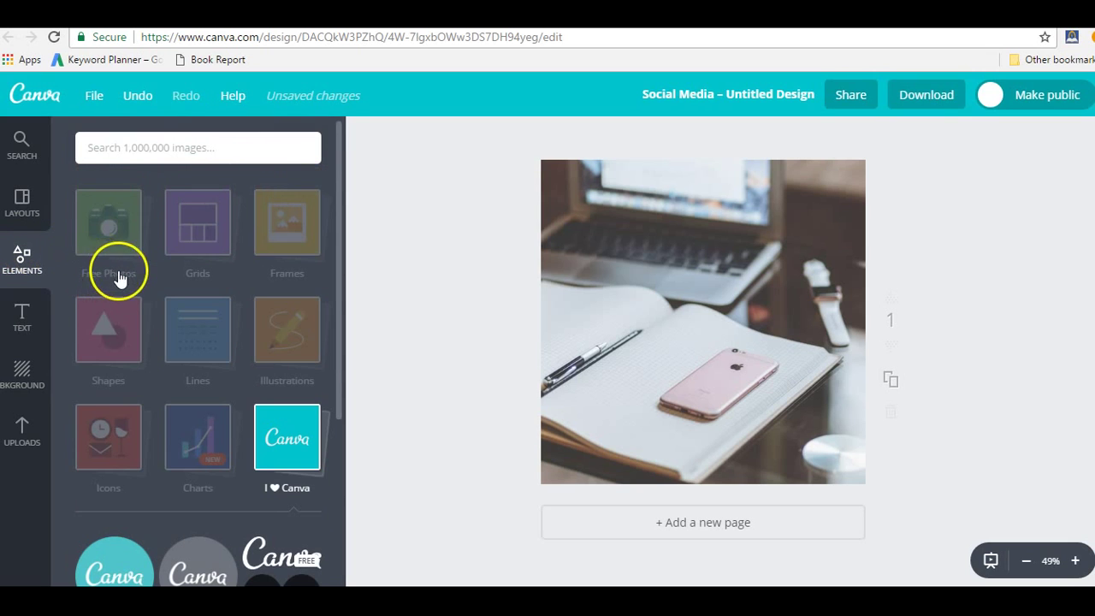
click(116, 360)
click(126, 362)
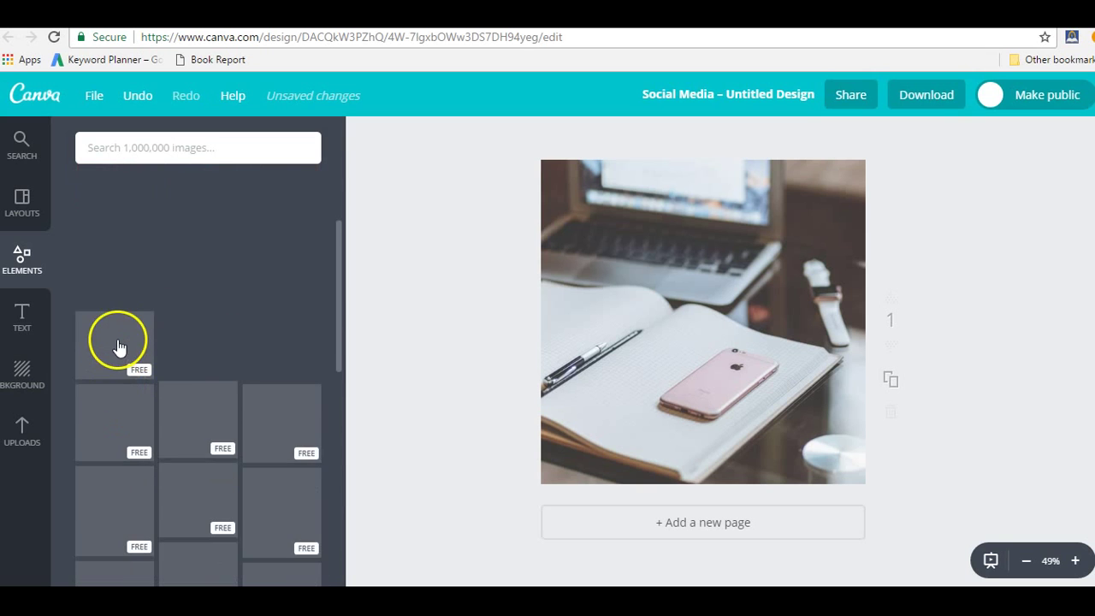
scroll(118, 346, up, 4)
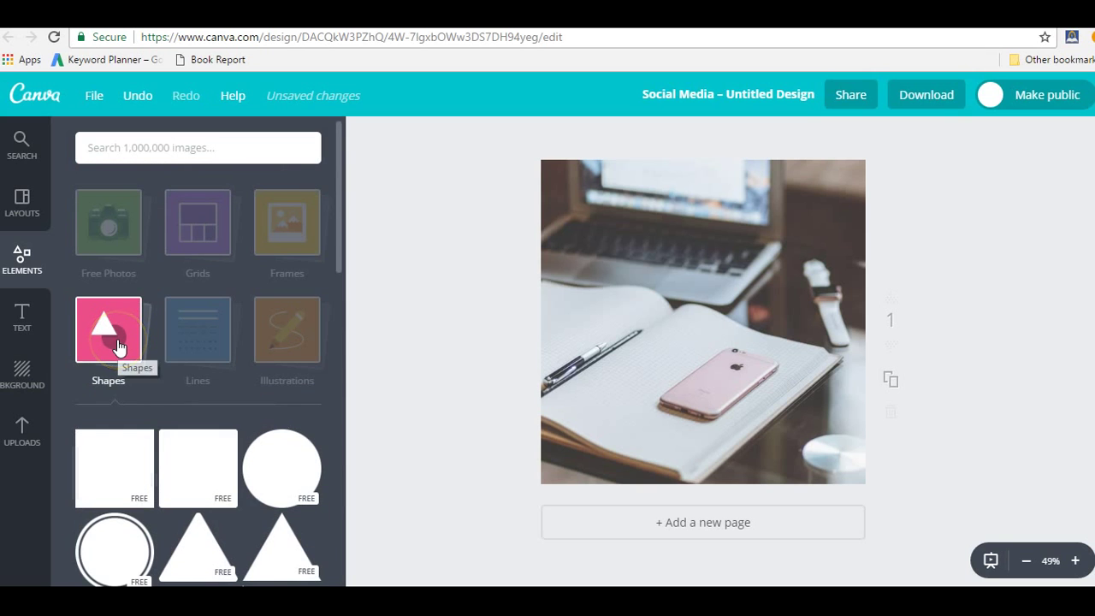
click(100, 454)
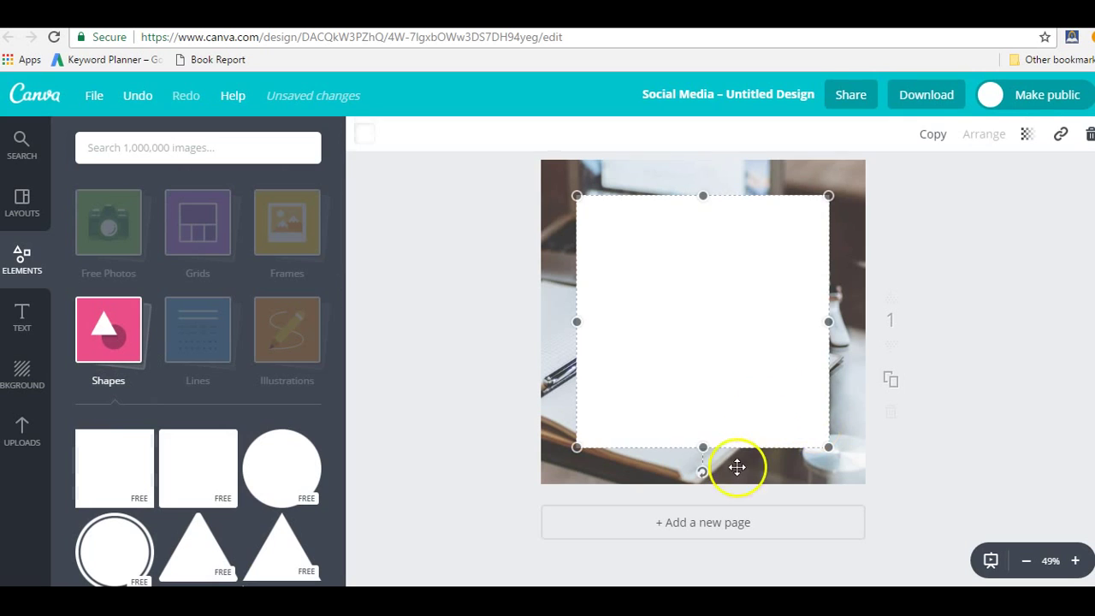
Resize the white square into a thin, wide bar spanning most of the upper part of the desk photo.
drag(702, 446, 710, 239)
drag(827, 218, 839, 217)
click(723, 226)
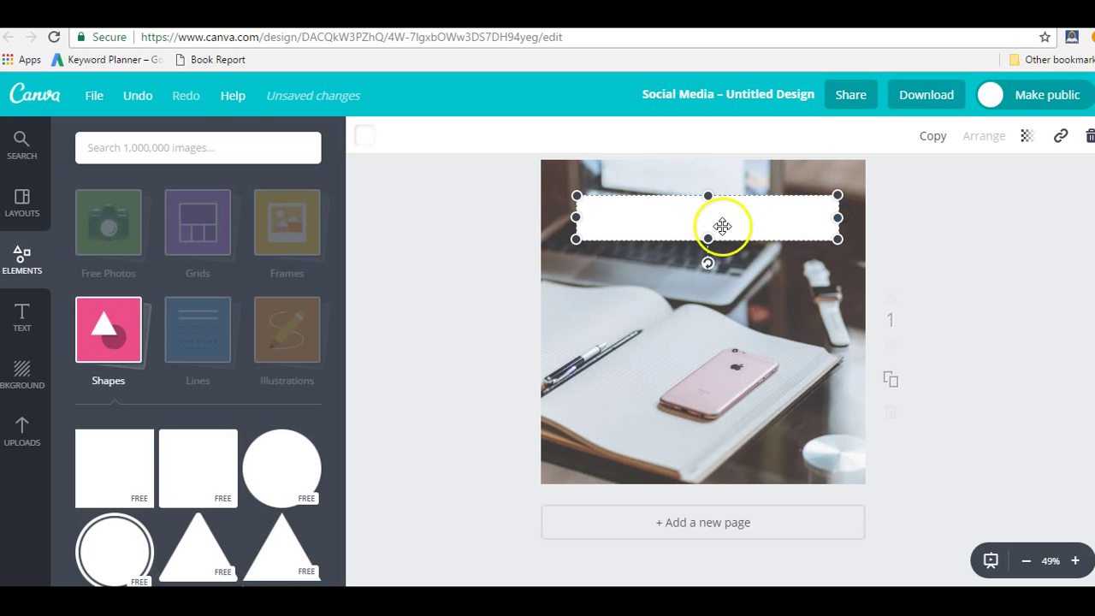
drag(578, 217, 562, 218)
click(684, 214)
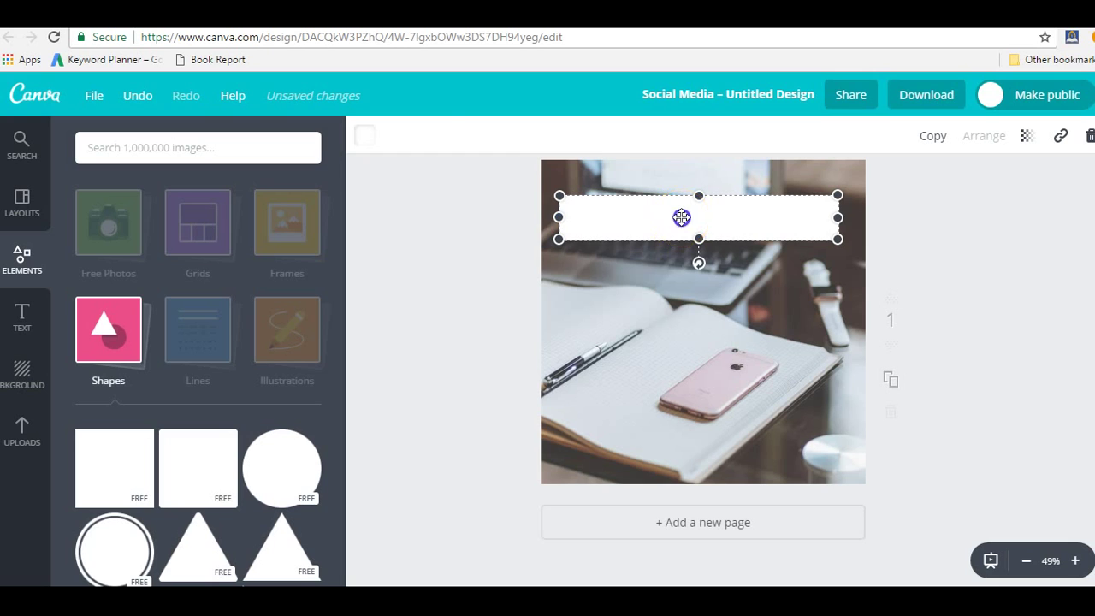
Try pink on the bar, then recolour it with the custom peach colour ffc8b2.
click(367, 134)
click(510, 315)
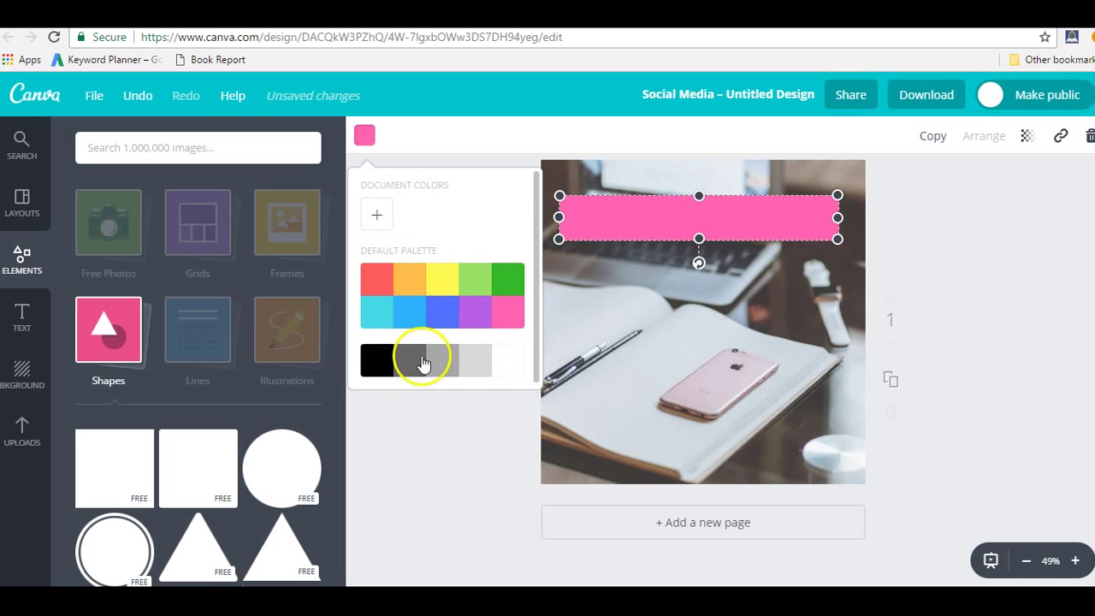
click(378, 219)
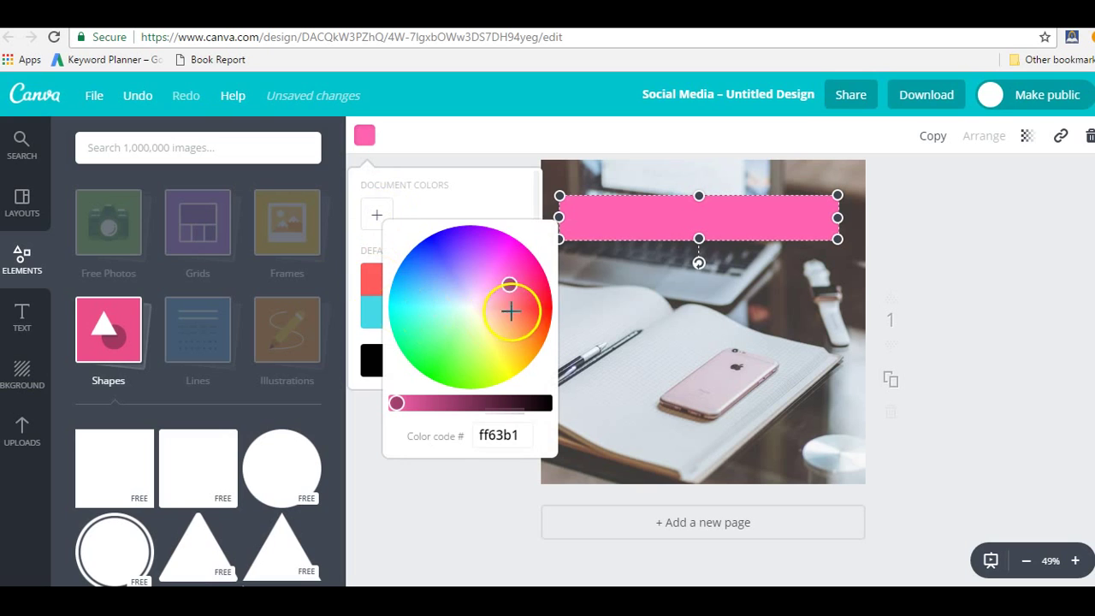
drag(511, 287, 491, 312)
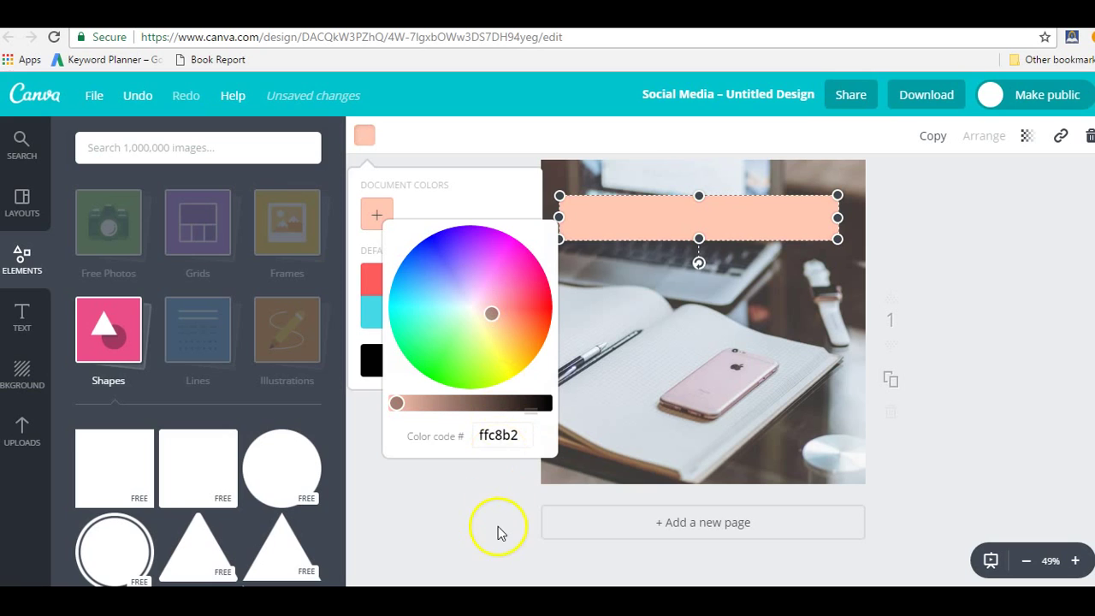
drag(521, 440, 505, 438)
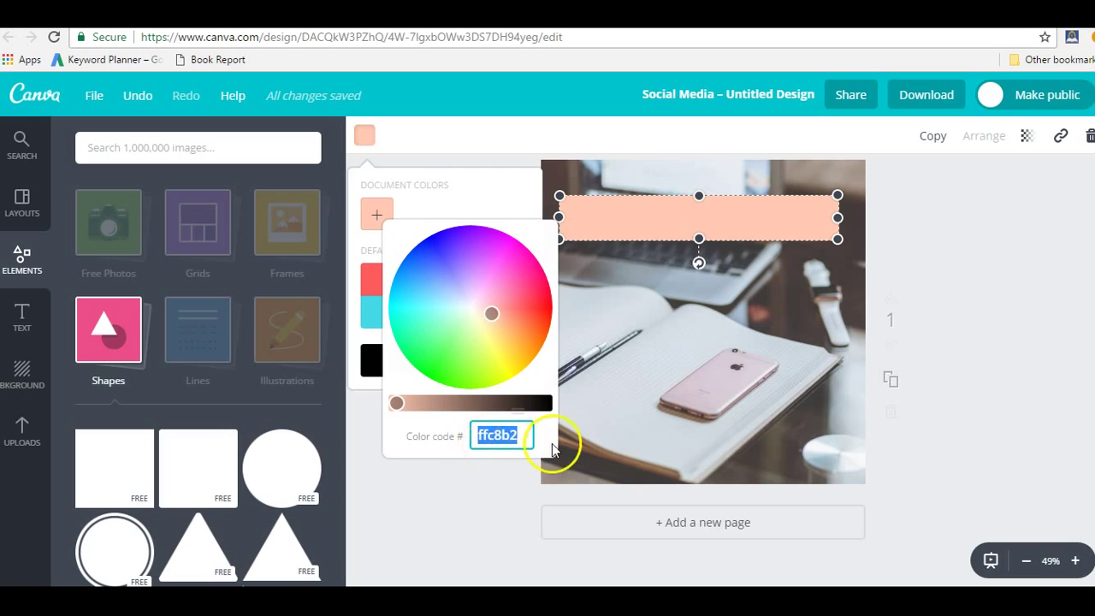
click(485, 480)
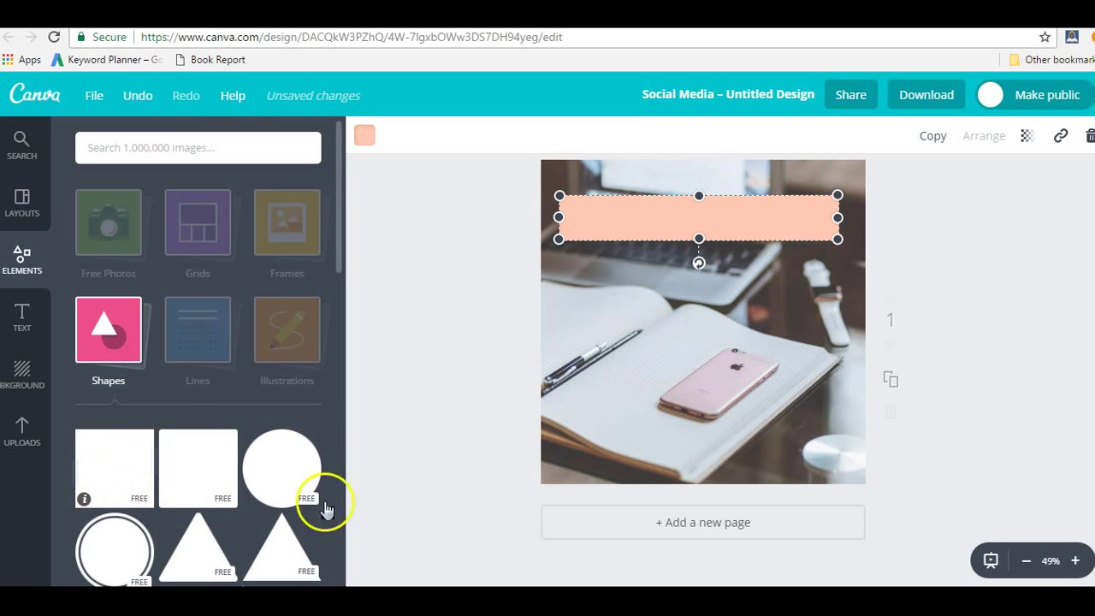
Duplicate the peach bar and place the copy below the first one, centred horizontally on the design.
click(934, 138)
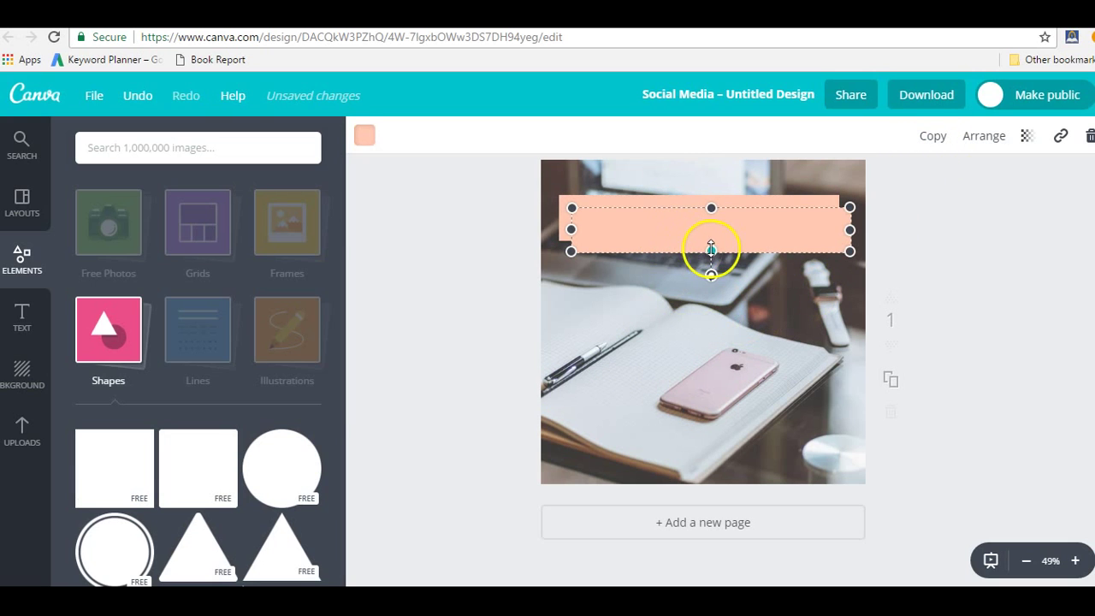
drag(747, 258, 743, 312)
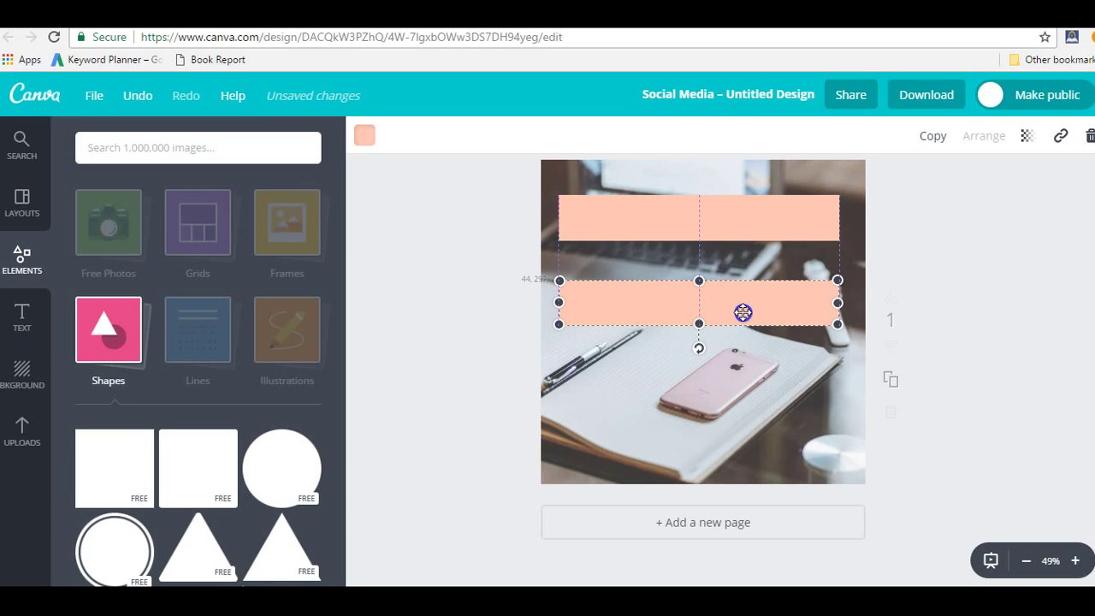
drag(743, 312, 746, 301)
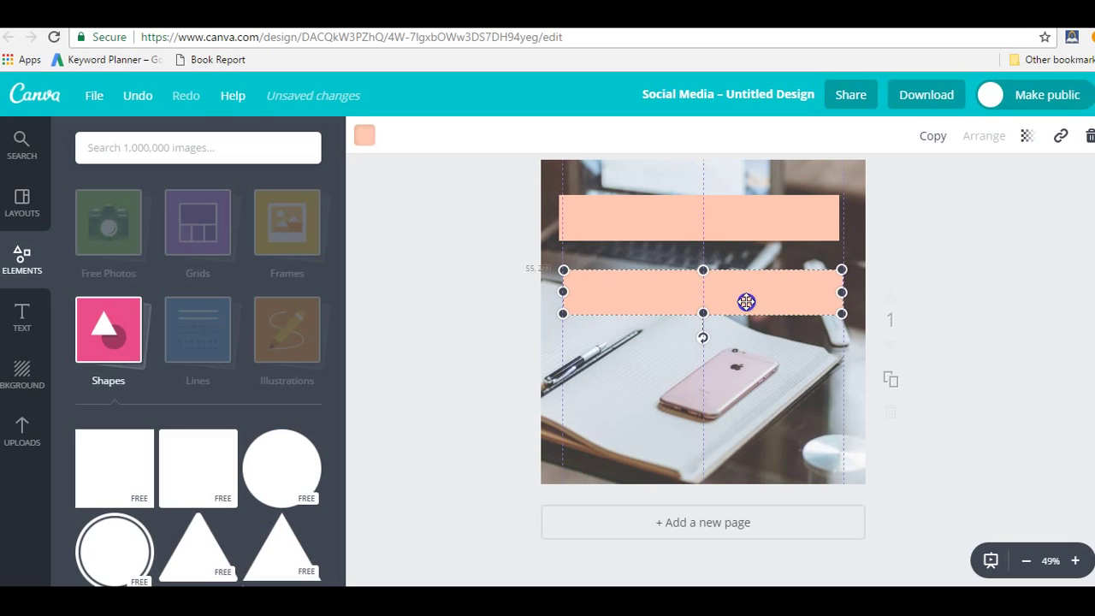
Duplicate the middle peach bar, place the copy below it at matching spacing and deselect it.
click(932, 136)
drag(716, 319, 701, 381)
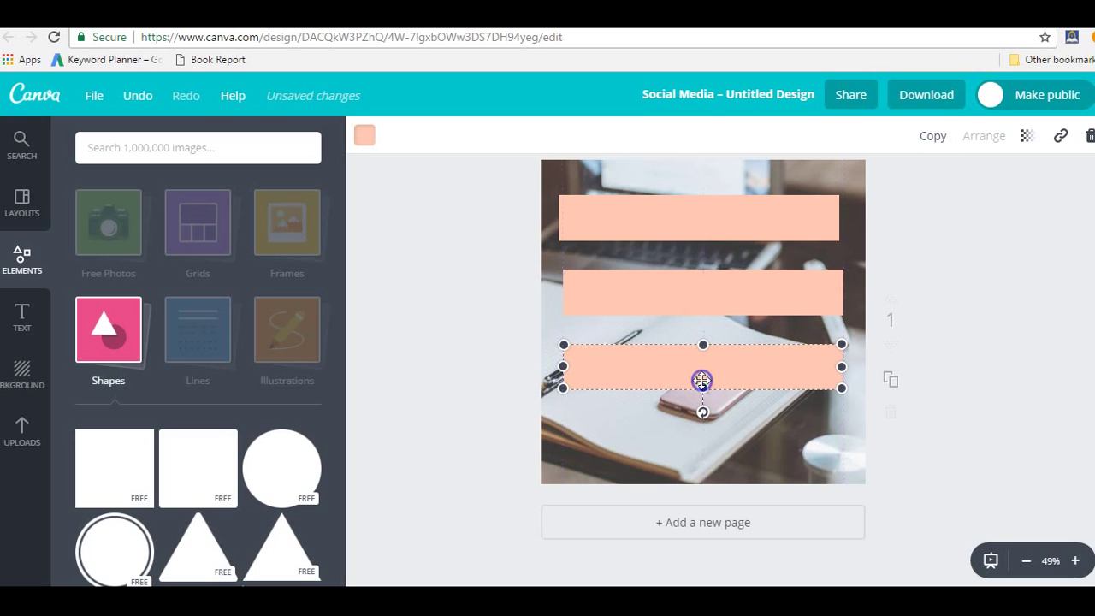
click(415, 337)
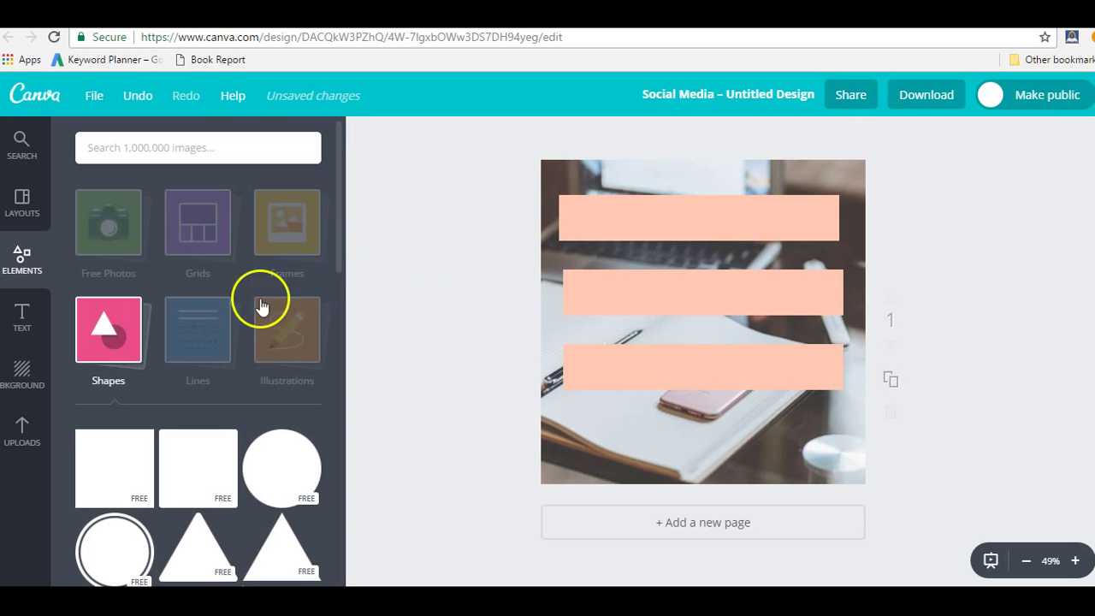
Add a heading text to the design and centre it on the uppermost peach bar.
click(22, 314)
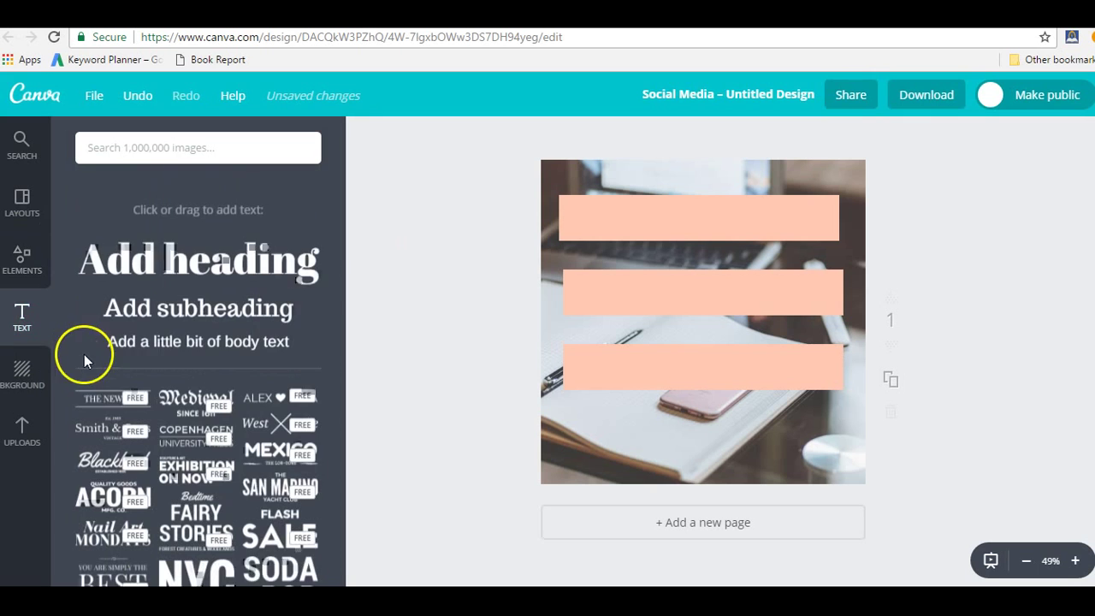
click(117, 223)
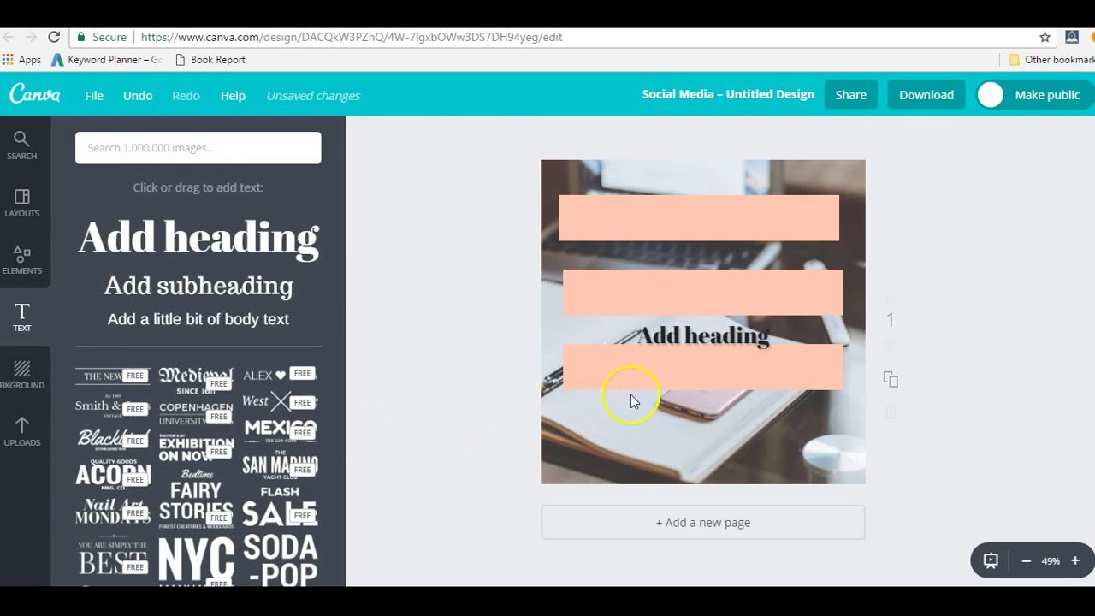
drag(708, 344, 706, 235)
double_click(711, 346)
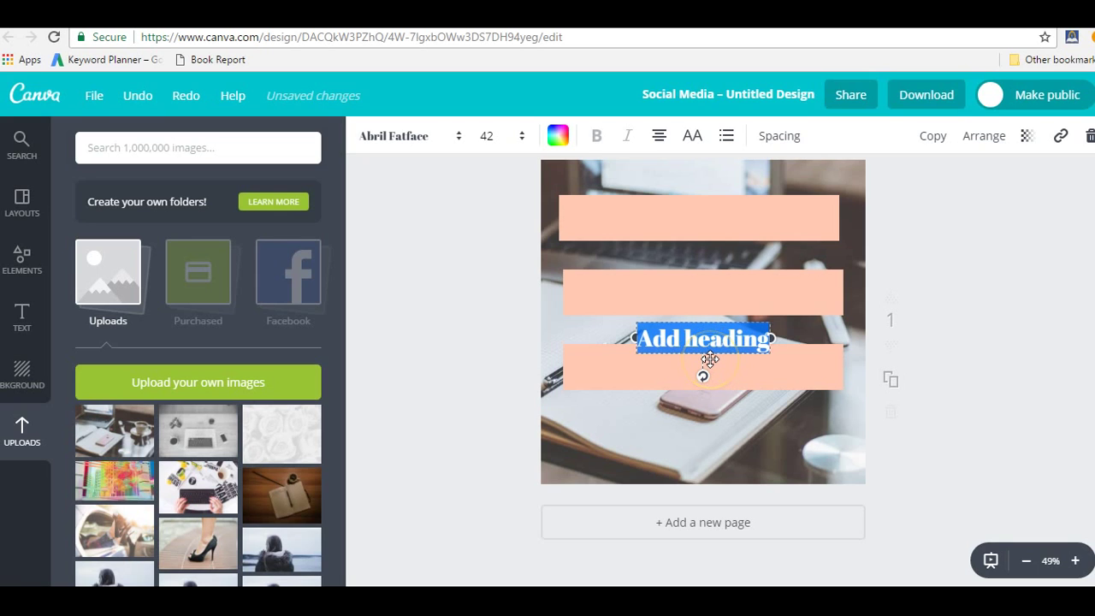
drag(710, 359, 705, 242)
click(758, 224)
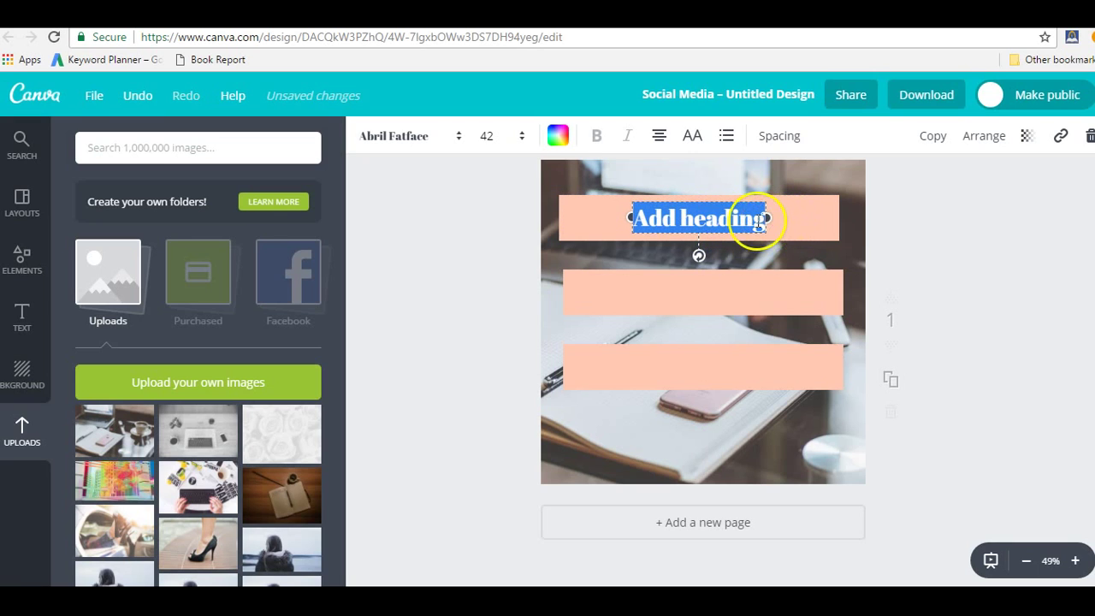
Replace the placeholder heading text with "Business is".
click(758, 222)
drag(753, 225, 657, 224)
text(Business)
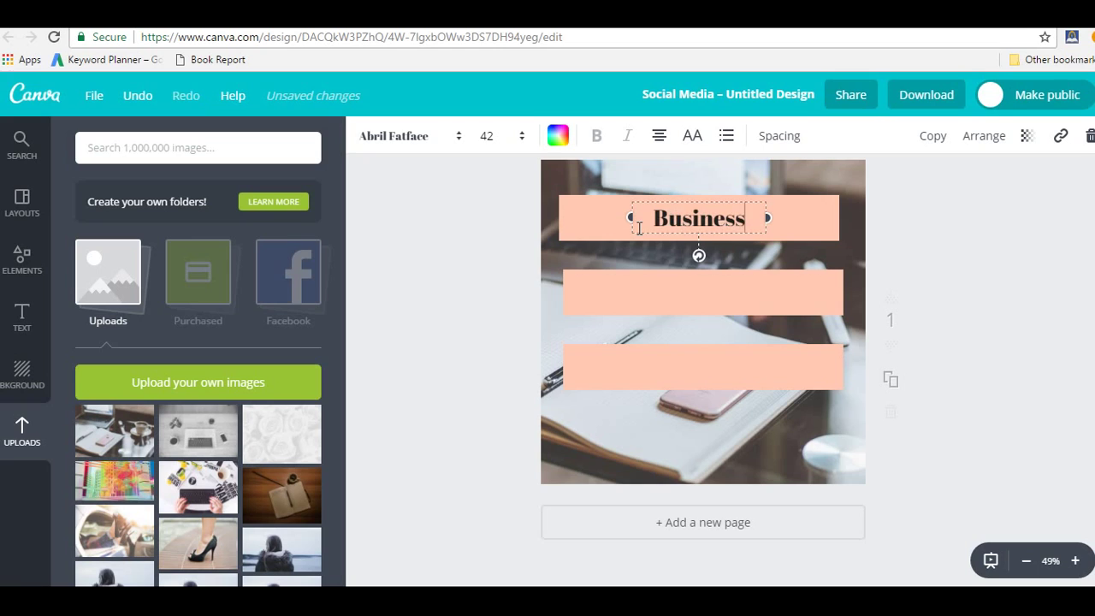
text( ia)
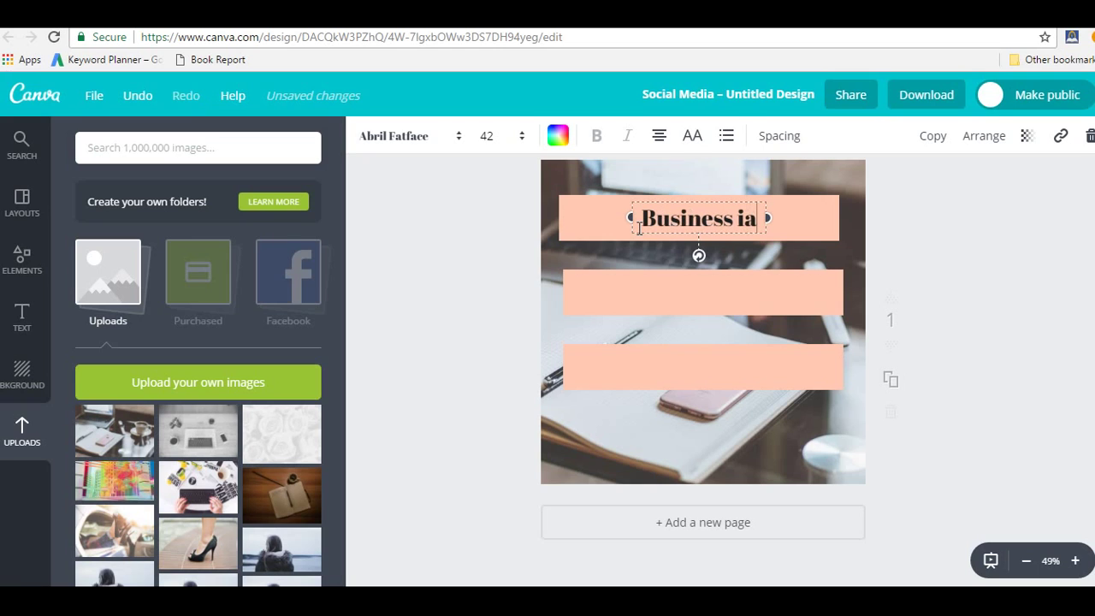
key(BackSpace)
text(s)
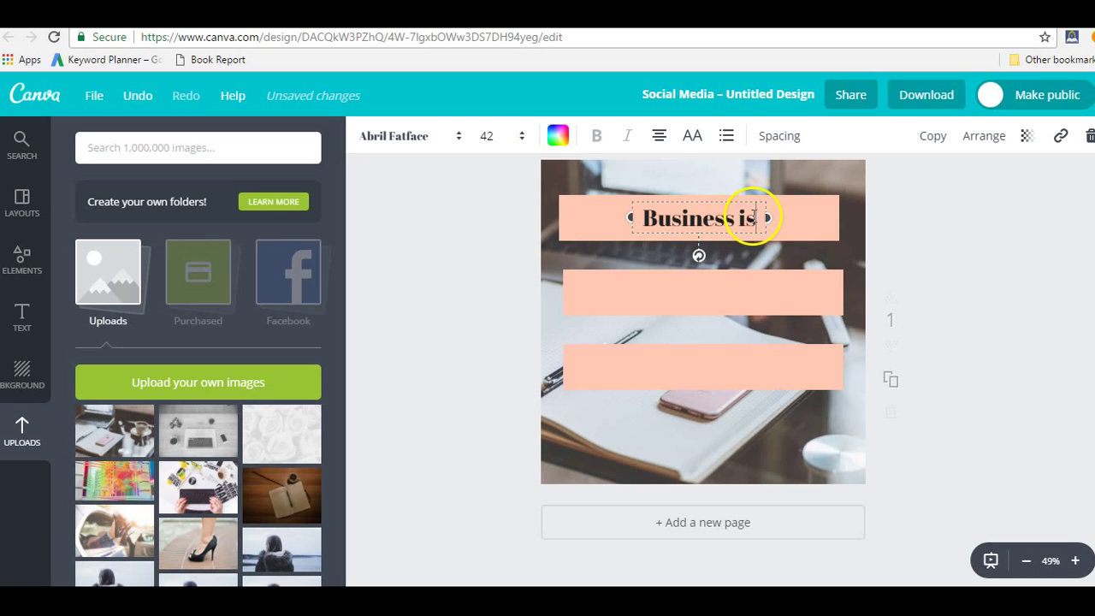
Change the heading's wording to "Building a Business".
click(636, 215)
text(Bui)
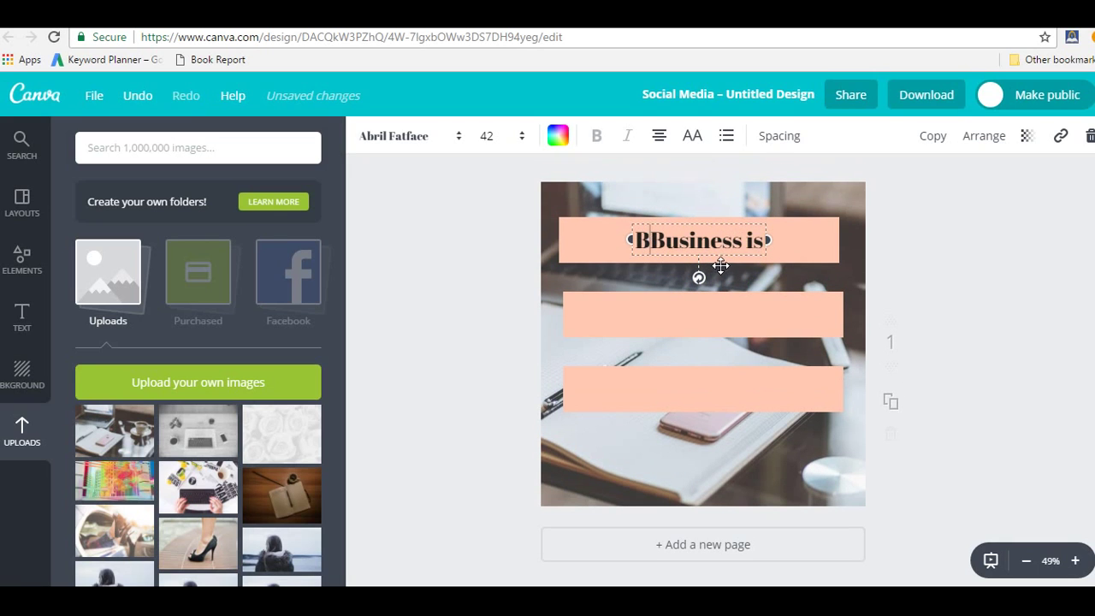
text(lding a)
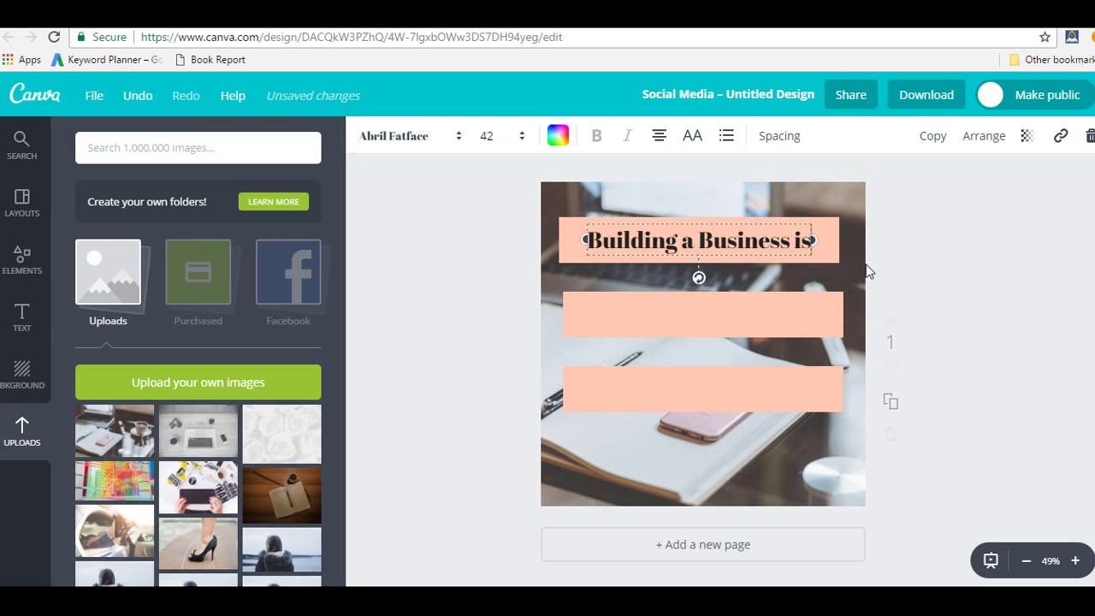
key(BackSpace)
key(BackSpace)
key(BackSpace)
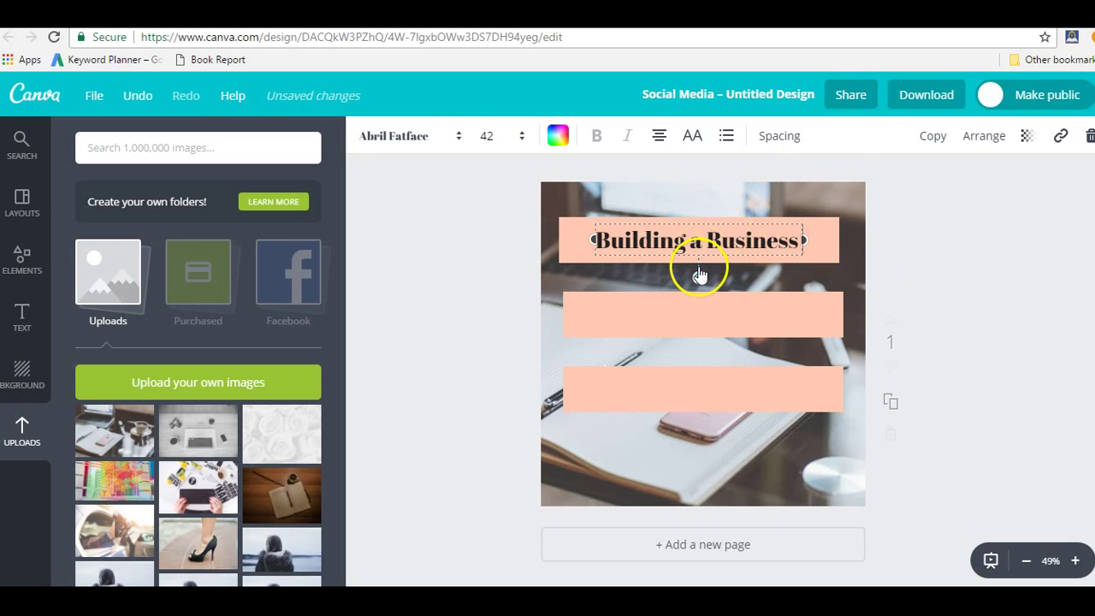
Set the "Building a Business" heading's font to Edo and its size to 48.
click(458, 137)
scroll(446, 257, down, 1)
scroll(445, 257, down, 5)
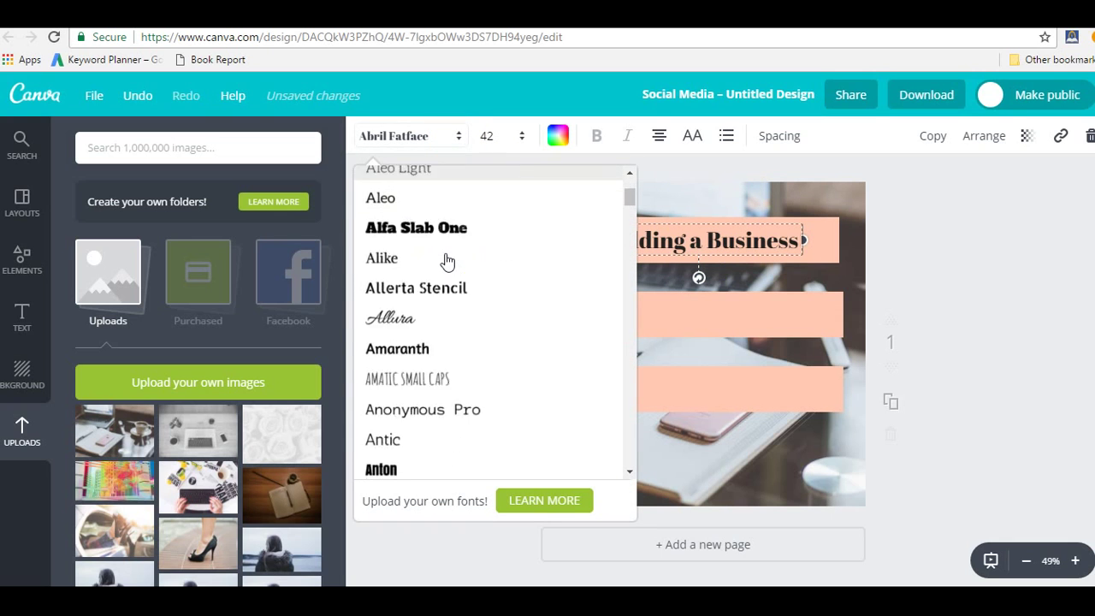
scroll(447, 262, down, 1)
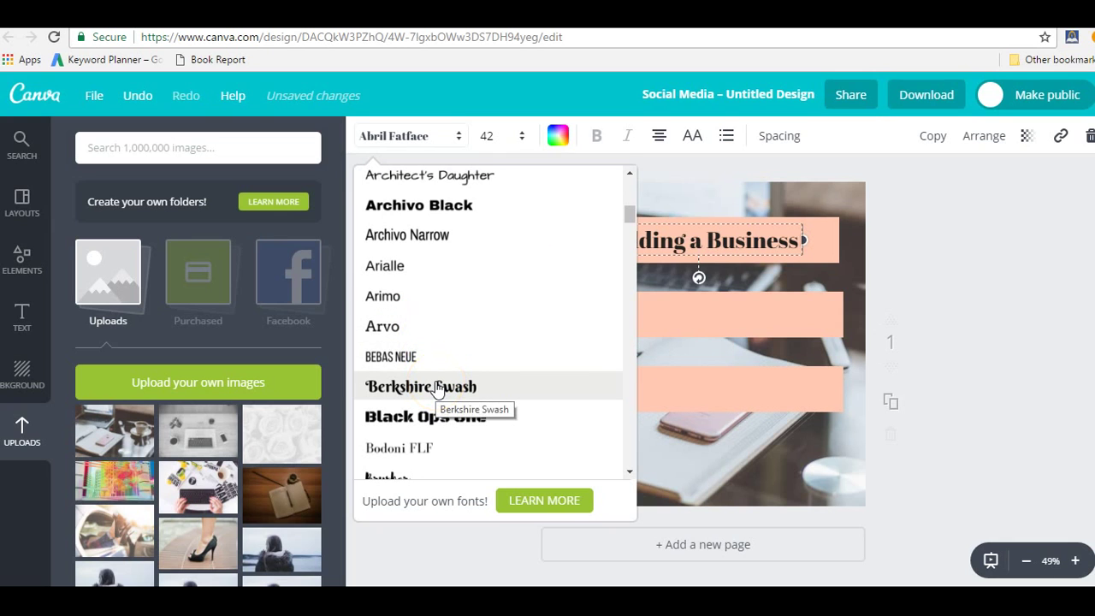
scroll(435, 327, down, 3)
scroll(439, 332, down, 5)
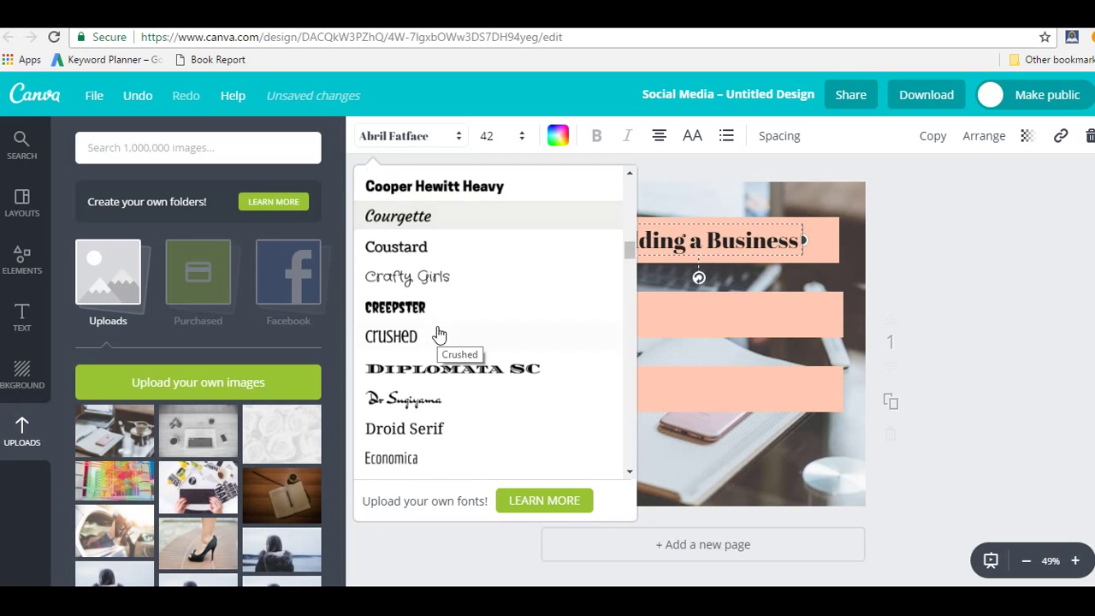
scroll(438, 332, down, 3)
click(423, 334)
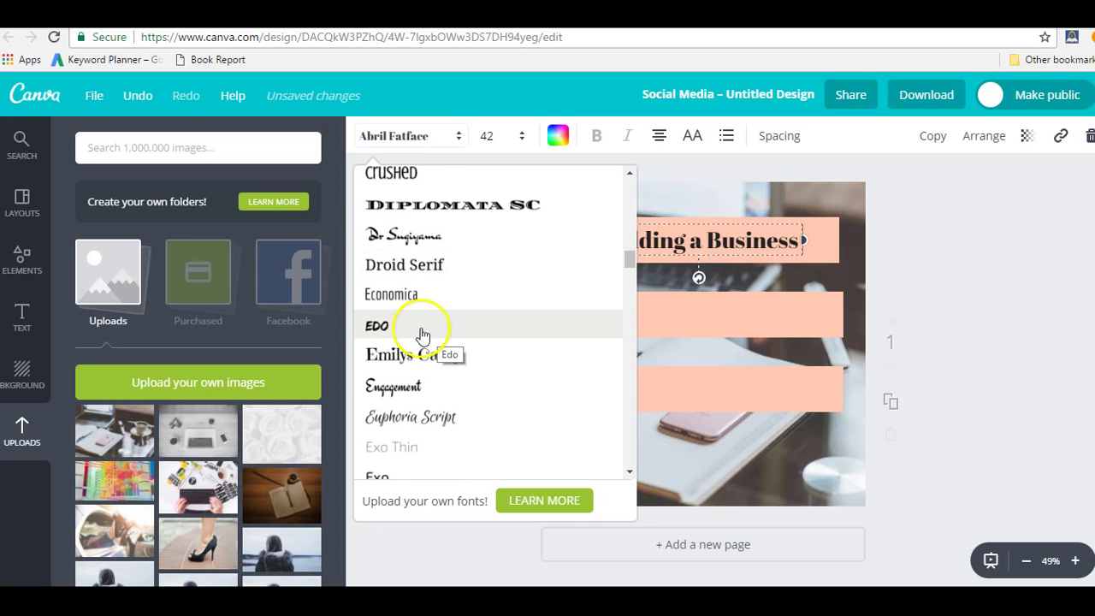
click(467, 330)
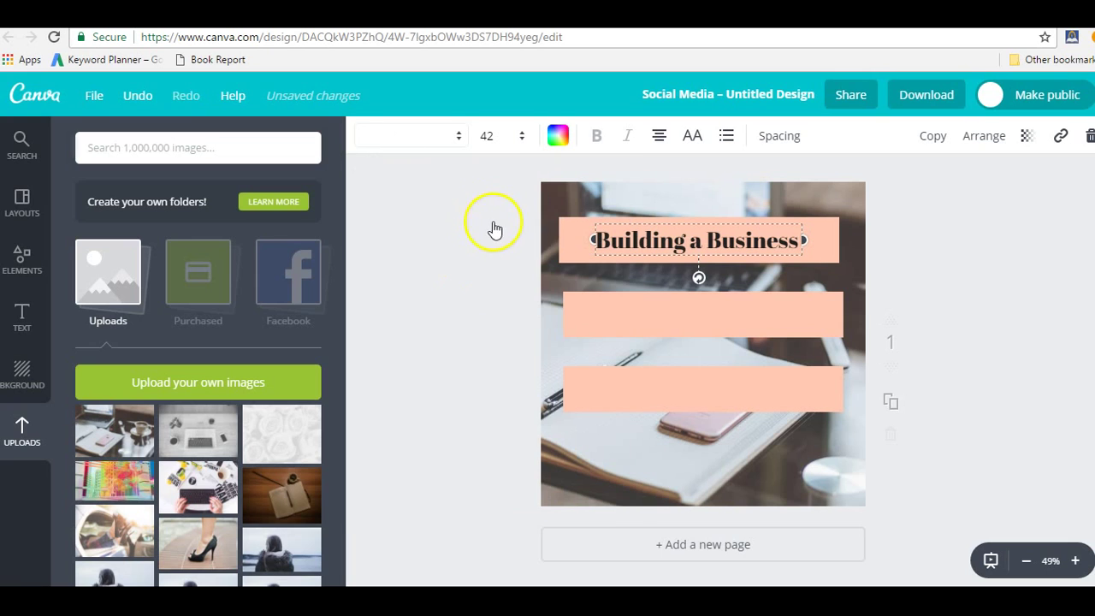
click(523, 131)
click(491, 363)
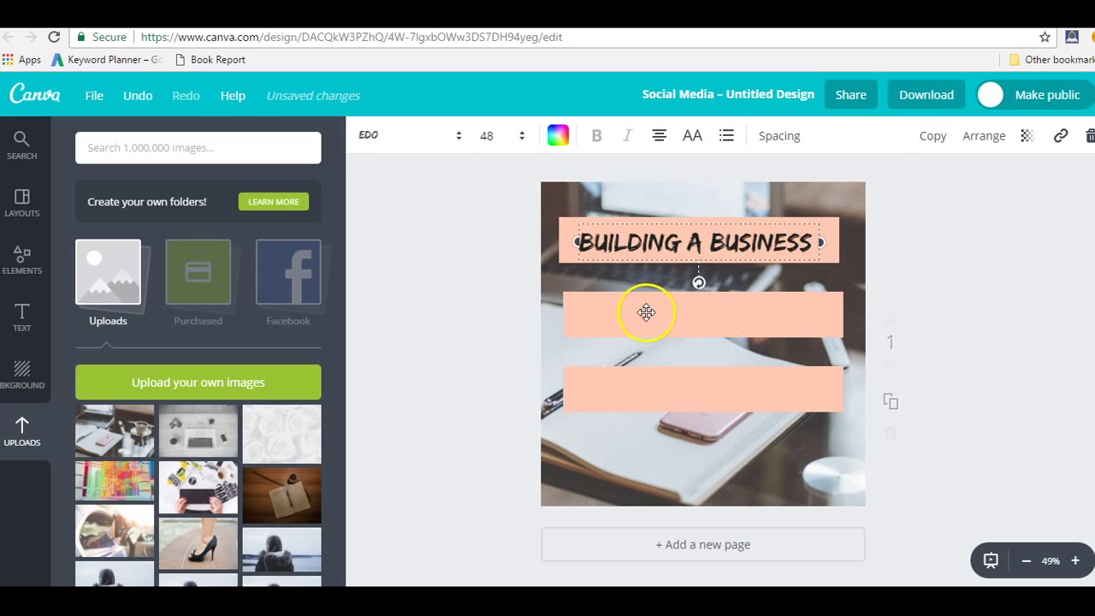
Duplicate the "Building a Business" heading and align the copy on the middle peach bar.
click(19, 313)
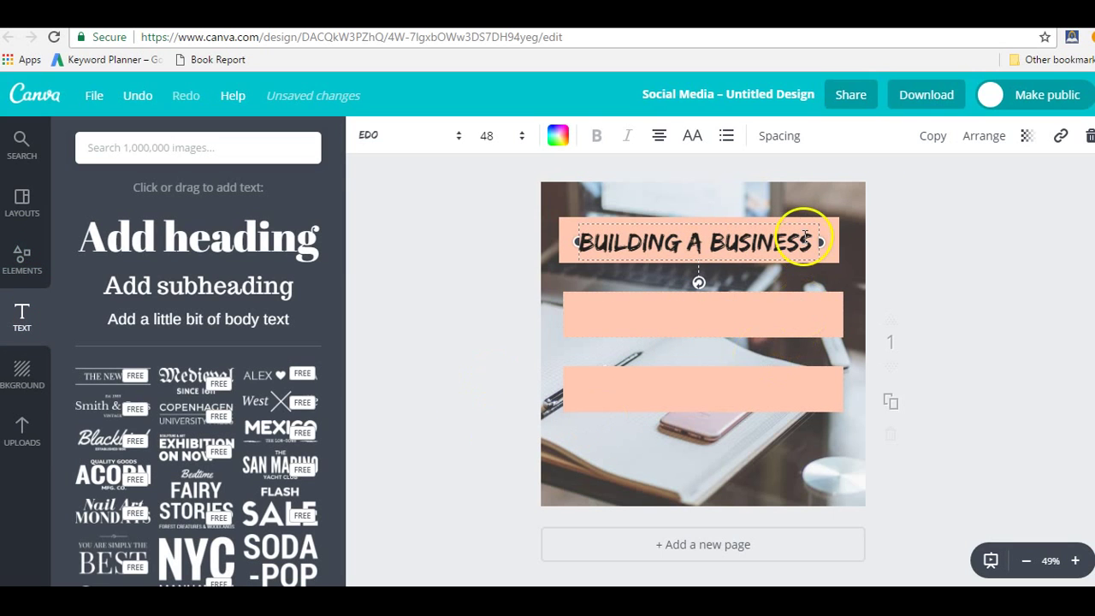
click(934, 139)
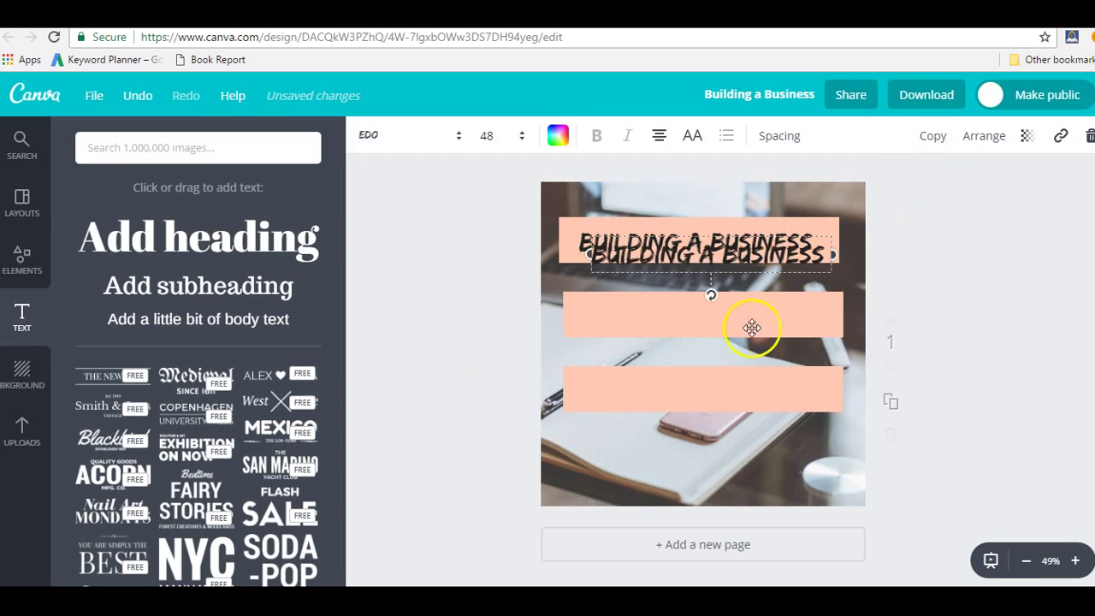
drag(715, 276, 711, 332)
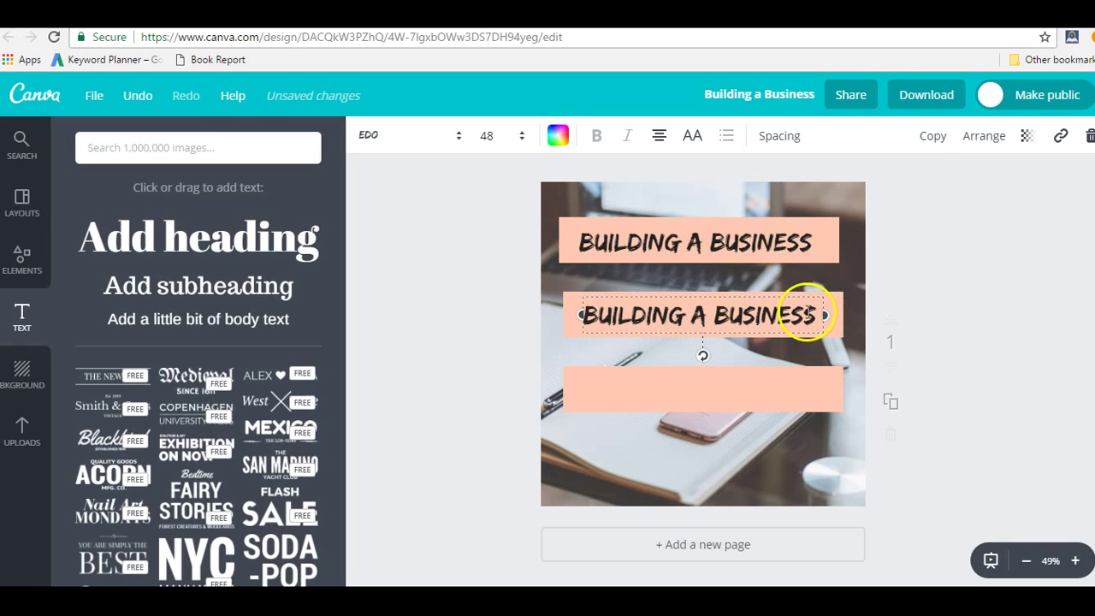
mouse_move(813, 314)
mouse_down()
mouse_move(784, 314)
mouse_move(806, 314)
mouse_up()
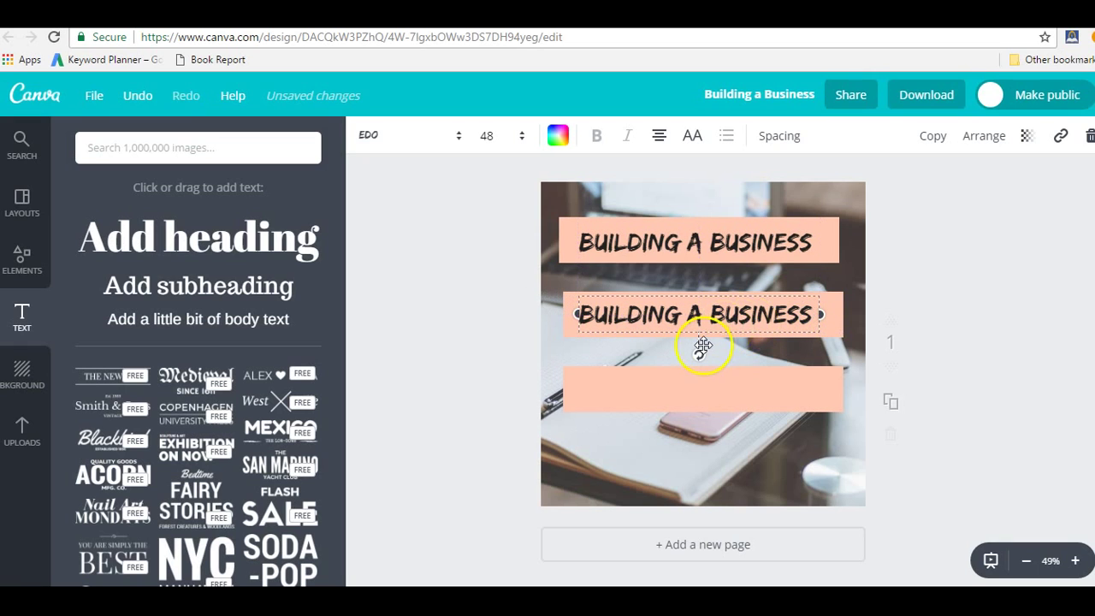
Replace the text on the middle peach bar with "IS A PROCESS".
key(ctrl+z)
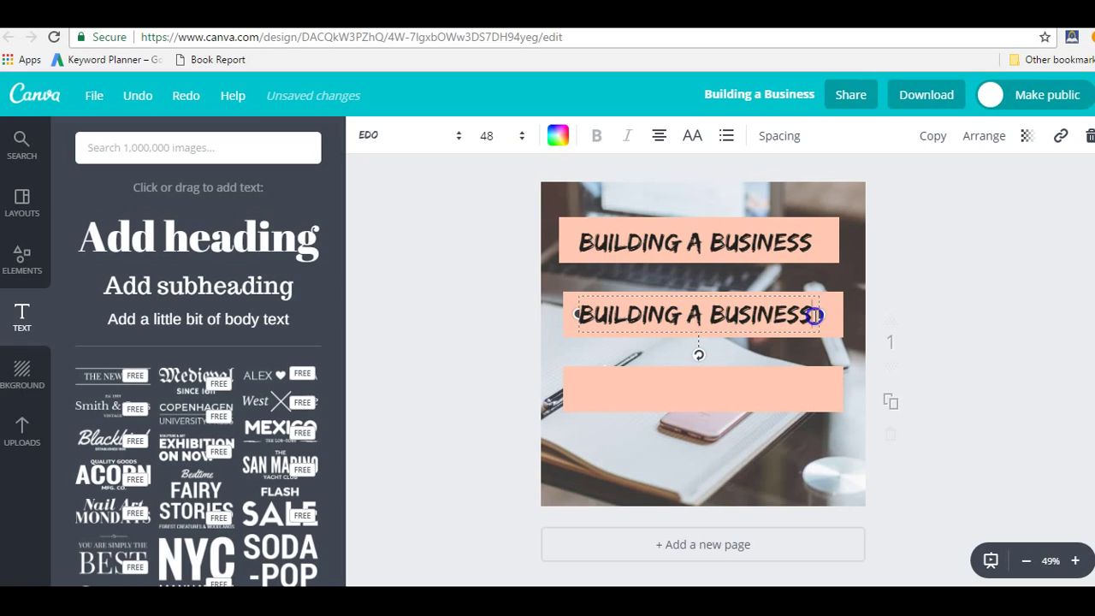
key(BackSpace)
key(BackSpace)
key(BackSpace)
key(BackSpace)
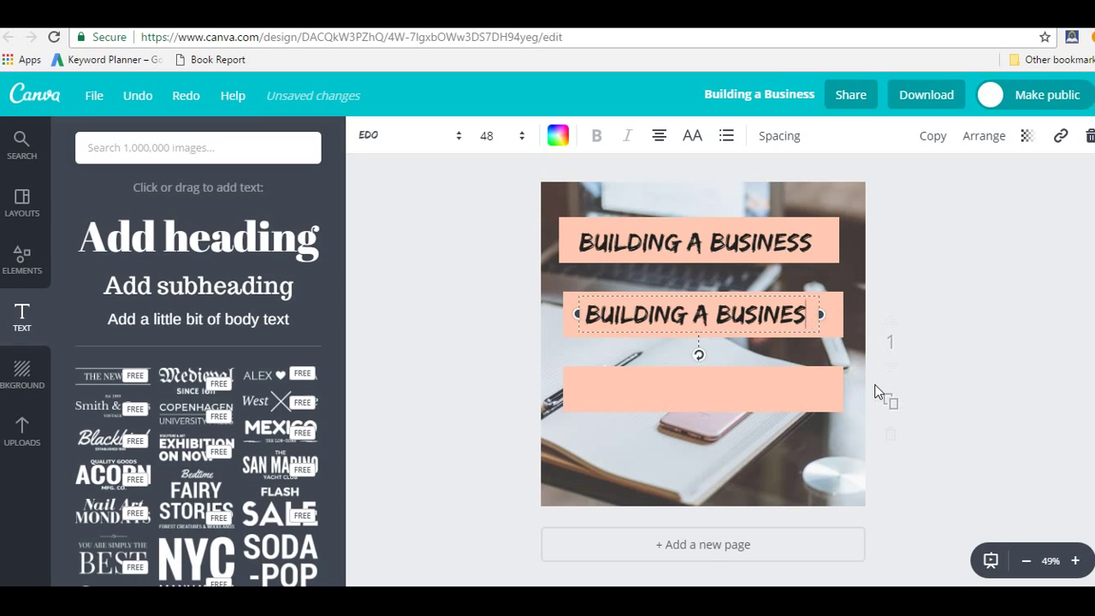
key(BackSpace)
key(BackSpace)
key(BackSpace)
key(BackSpace)
key(BackSpace)
key(BackSpace)
key(BackSpace)
key(BackSpace)
key(BackSpace)
key(BackSpace)
key(BackSpace)
key(BackSpace)
key(BackSpace)
key(BackSpace)
key(BackSpace)
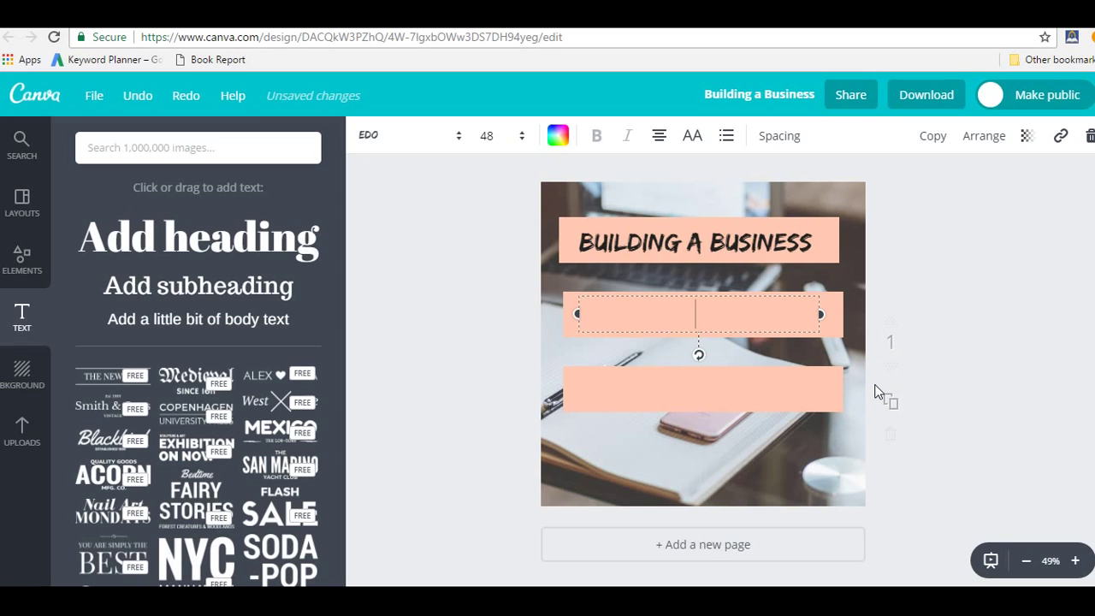
text(IS A PROCESS)
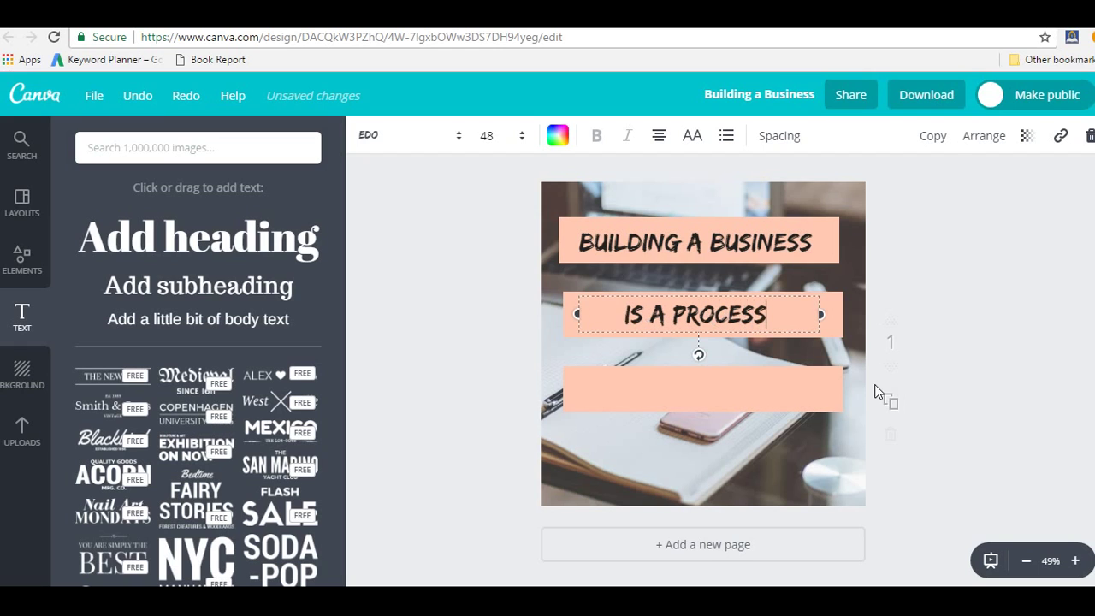
Duplicate the "IS A PROCESS" text and place the copy on the lowest peach bar.
click(931, 137)
click(729, 414)
mouse_move(730, 414)
mouse_down()
mouse_move(716, 365)
mouse_move(708, 417)
mouse_up()
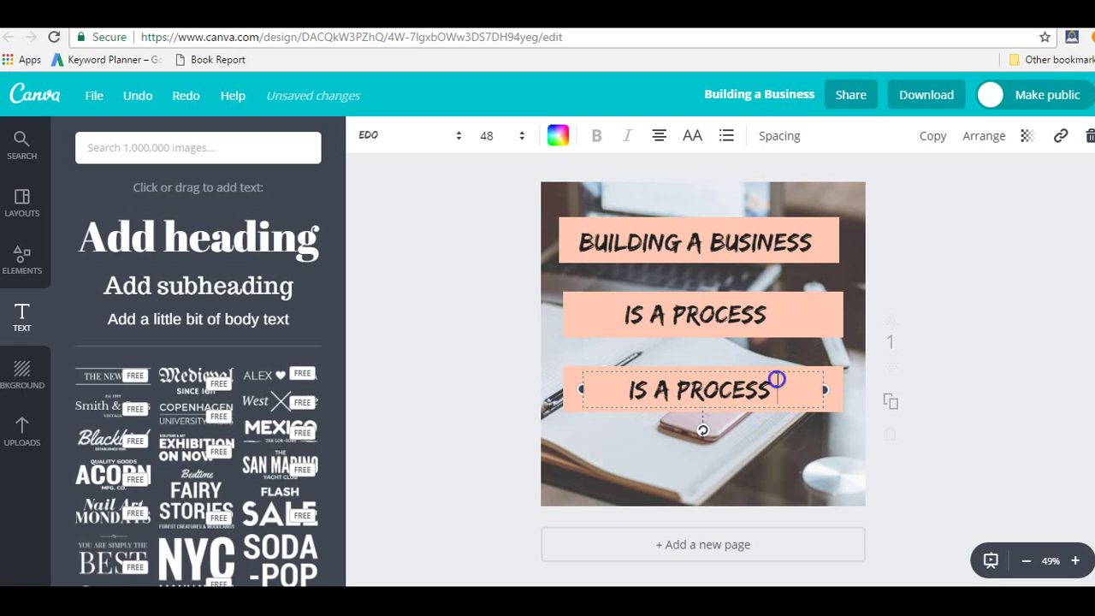
Replace the text on the lowest peach bar with "NOT AN EVENT".
key(BackSpace)
key(BackSpace)
key(BackSpace)
key(BackSpace)
key(BackSpace)
key(BackSpace)
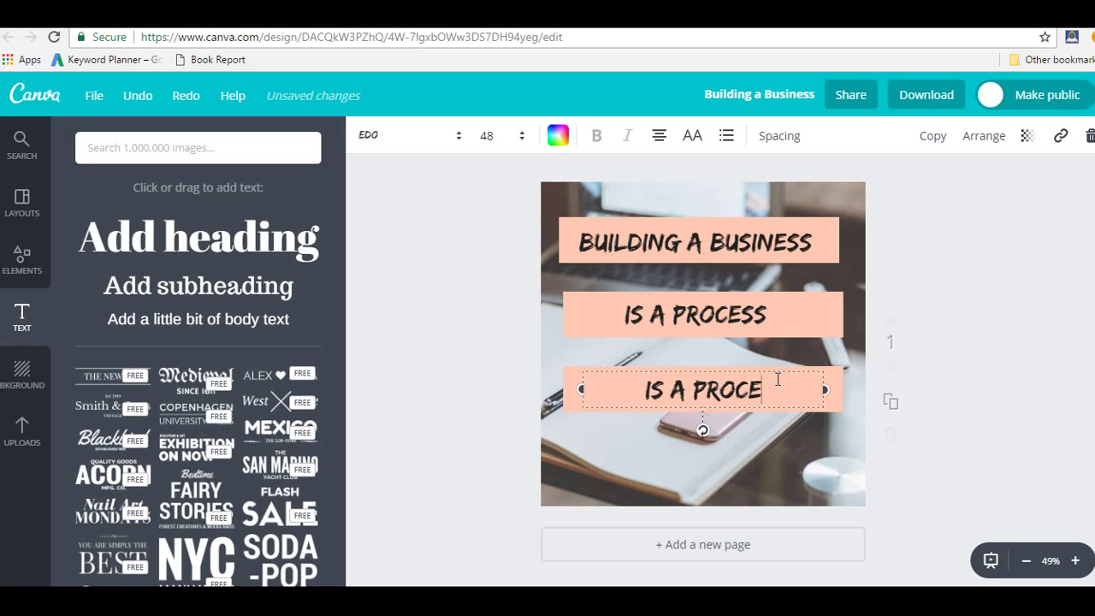
key(BackSpace)
key(BackSpace)
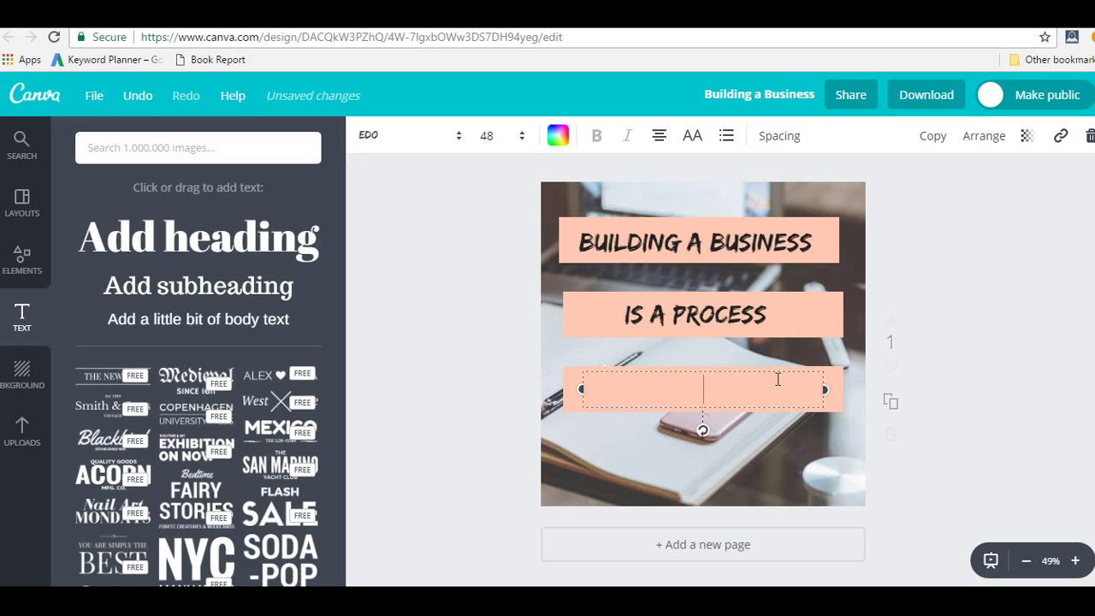
text(NOT)
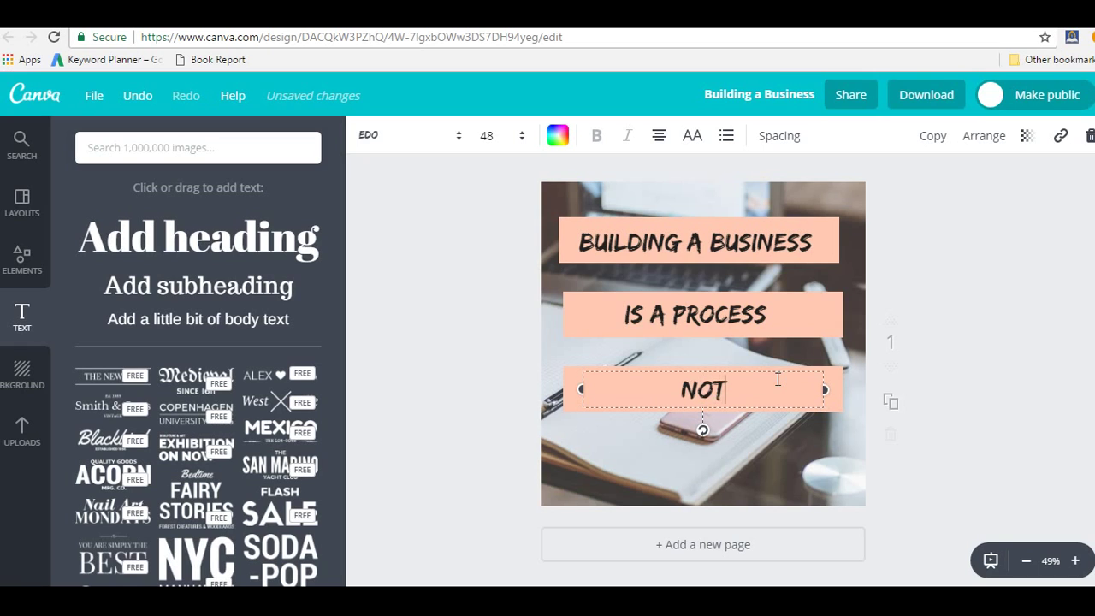
text( AN EVENT)
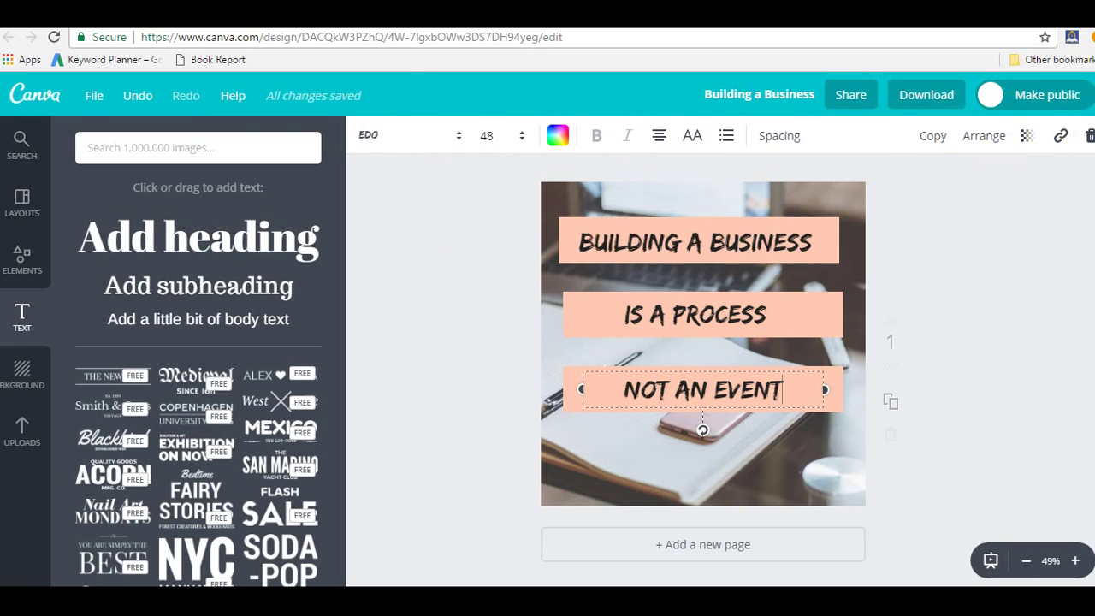
Look at the available fonts and the custom colour options for the "NOT AN EVENT" text.
click(364, 137)
click(460, 137)
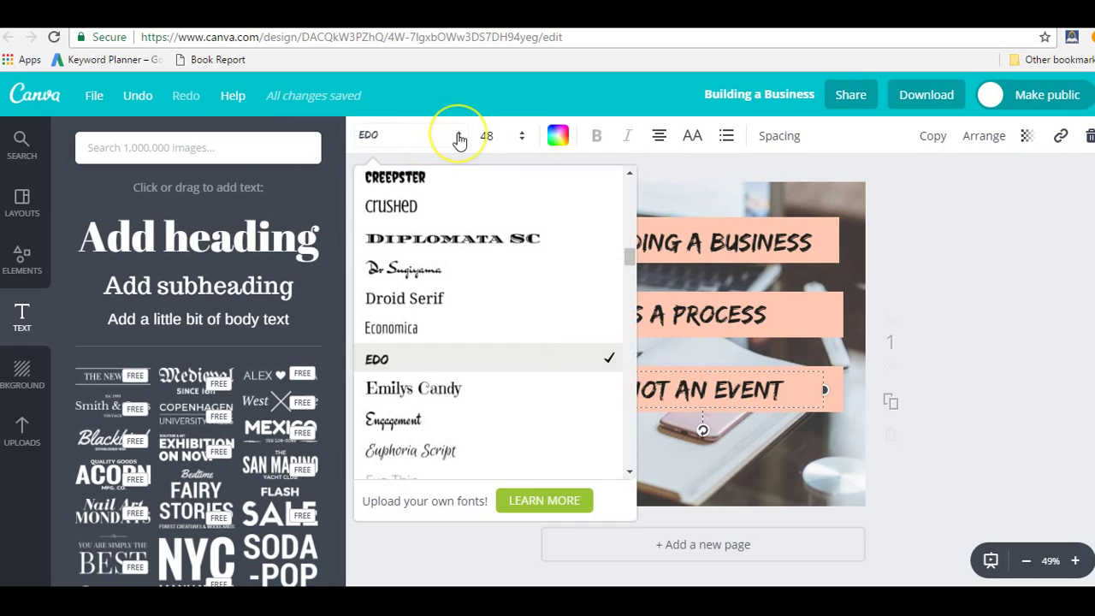
click(459, 137)
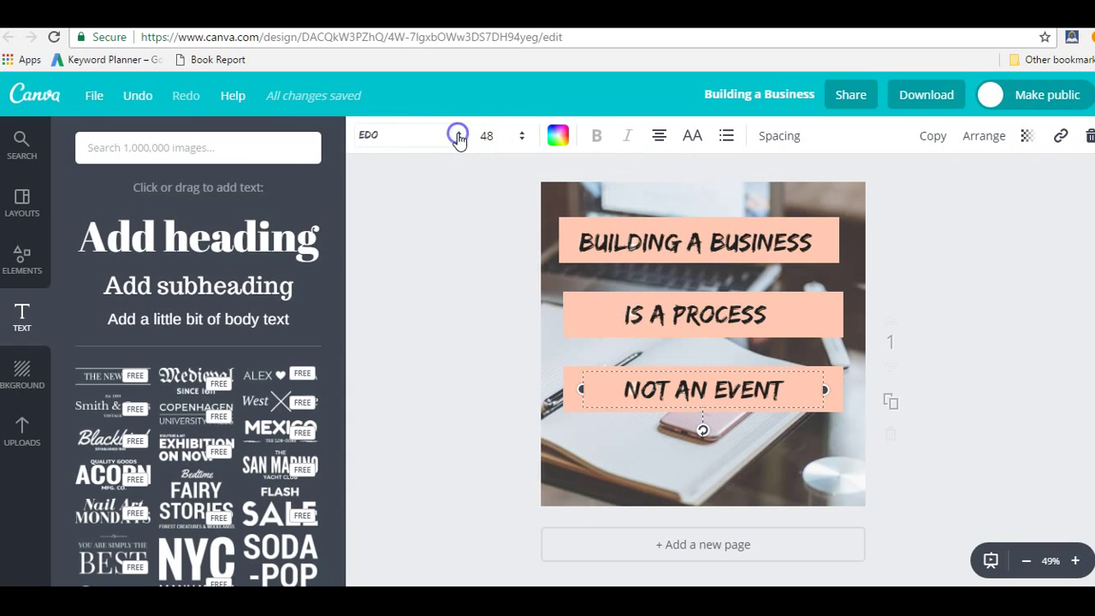
click(558, 135)
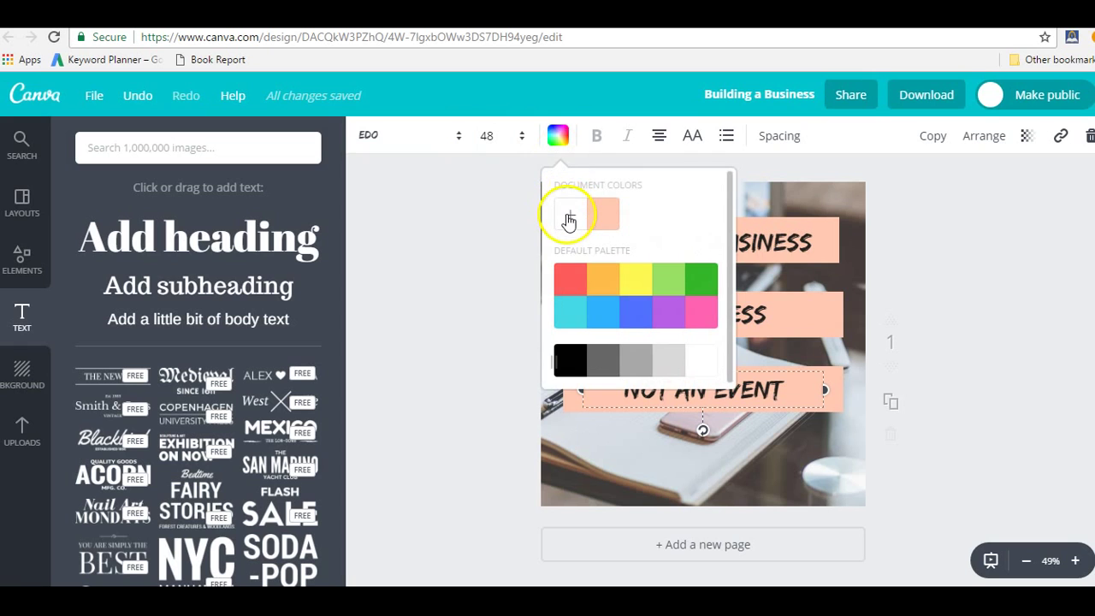
click(567, 218)
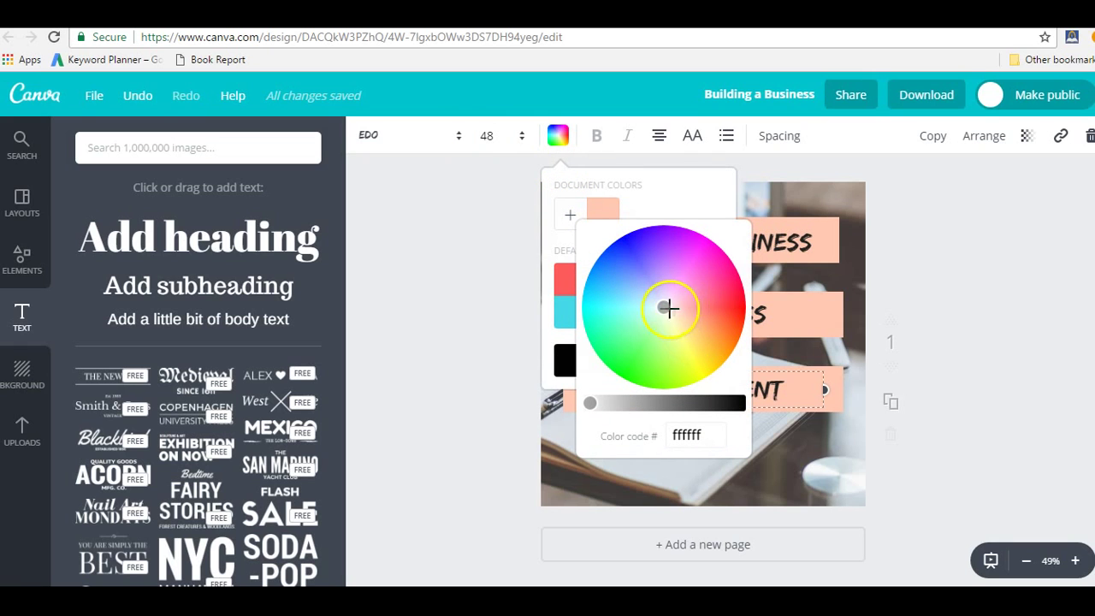
click(558, 136)
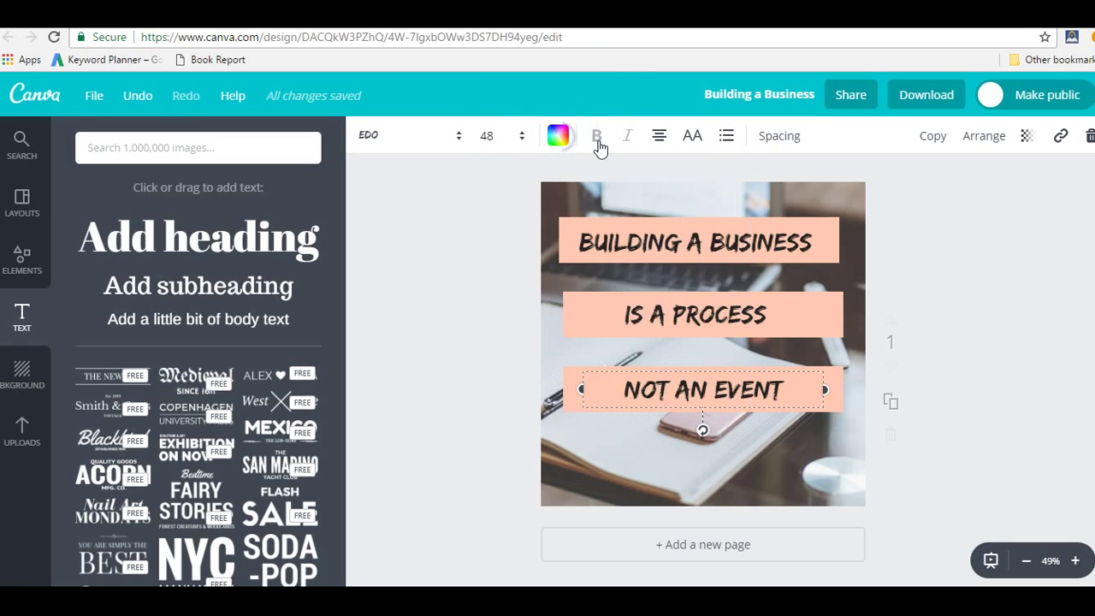
Try the alignment and bulleted list options on the "NOT AN EVENT" text and restore its original formatting.
click(662, 137)
click(666, 139)
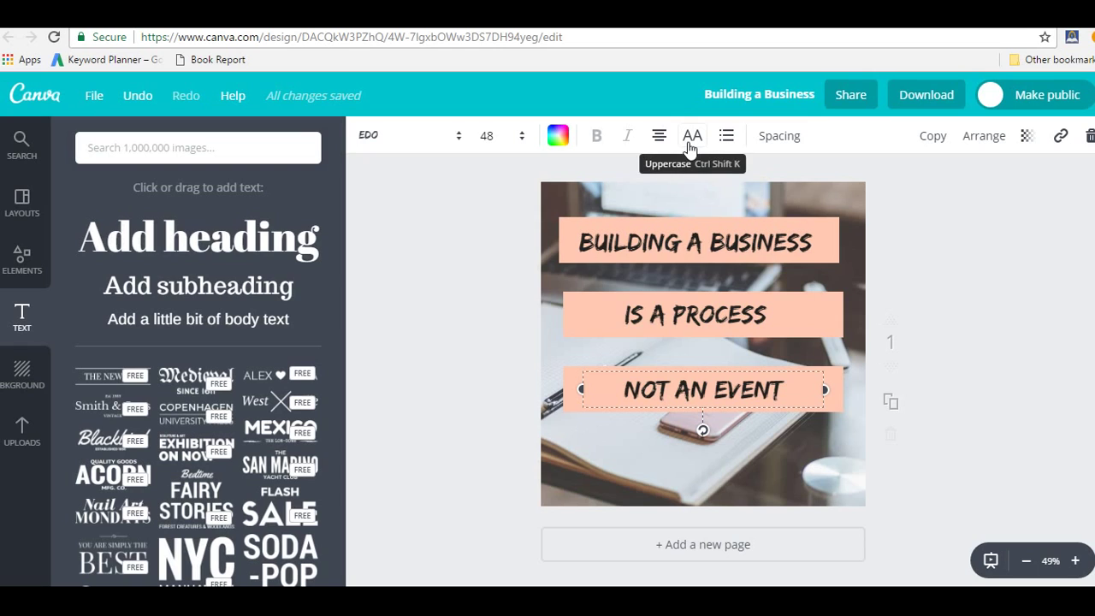
click(725, 141)
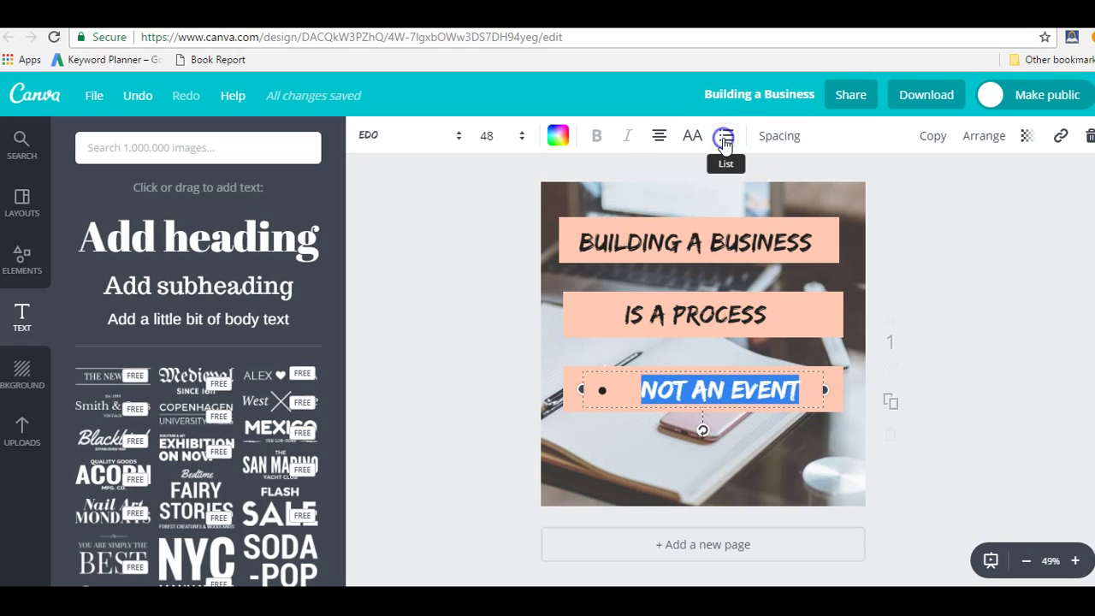
click(725, 142)
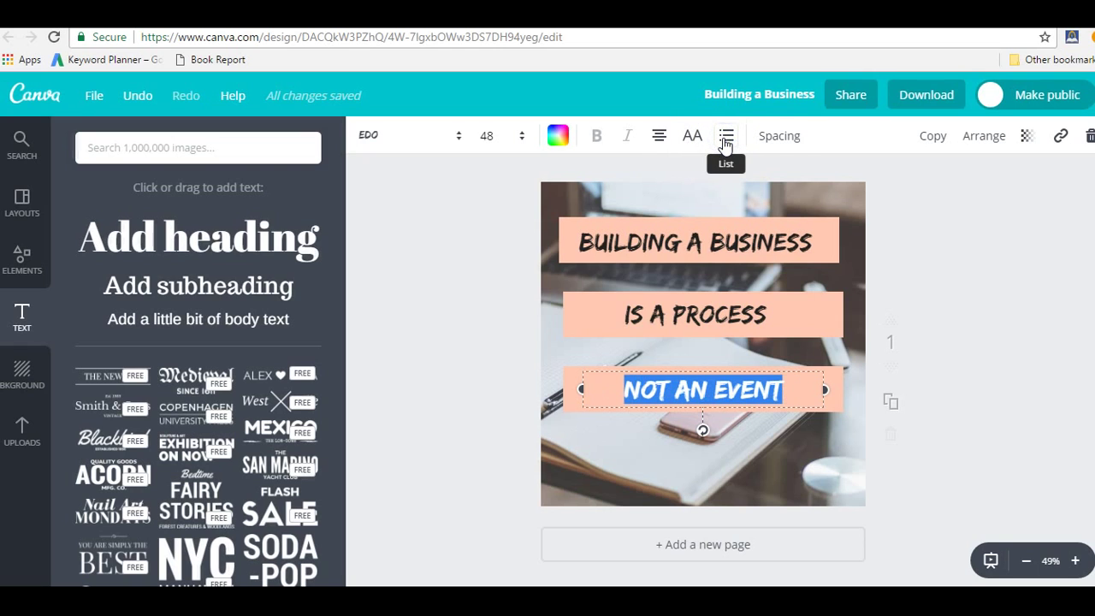
Set the "NOT AN EVENT" text's letter spacing to 40 and its line height to 1.45.
click(781, 145)
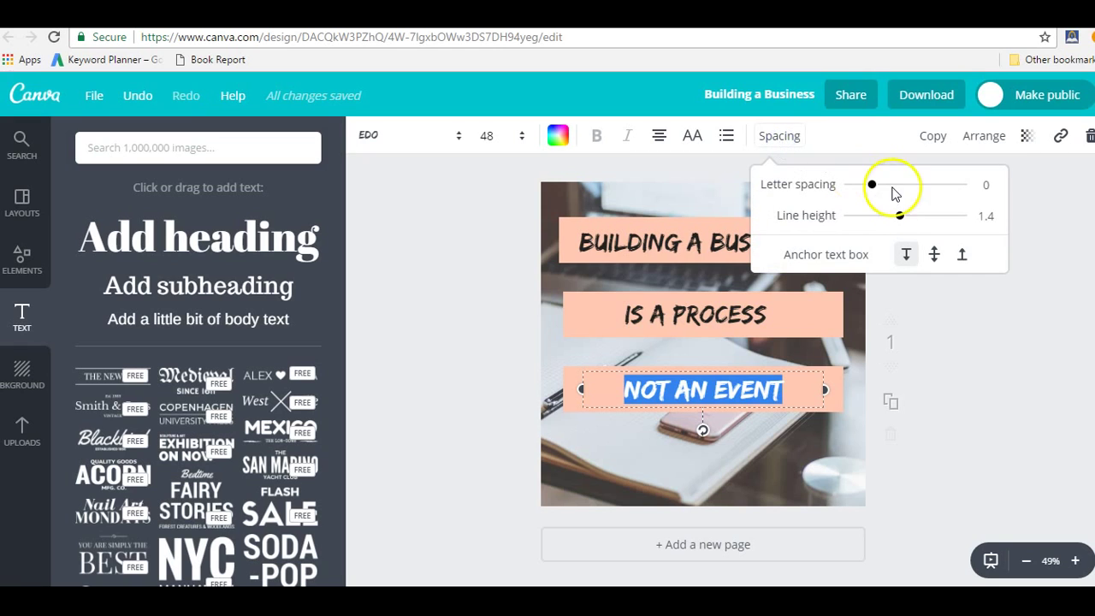
click(868, 182)
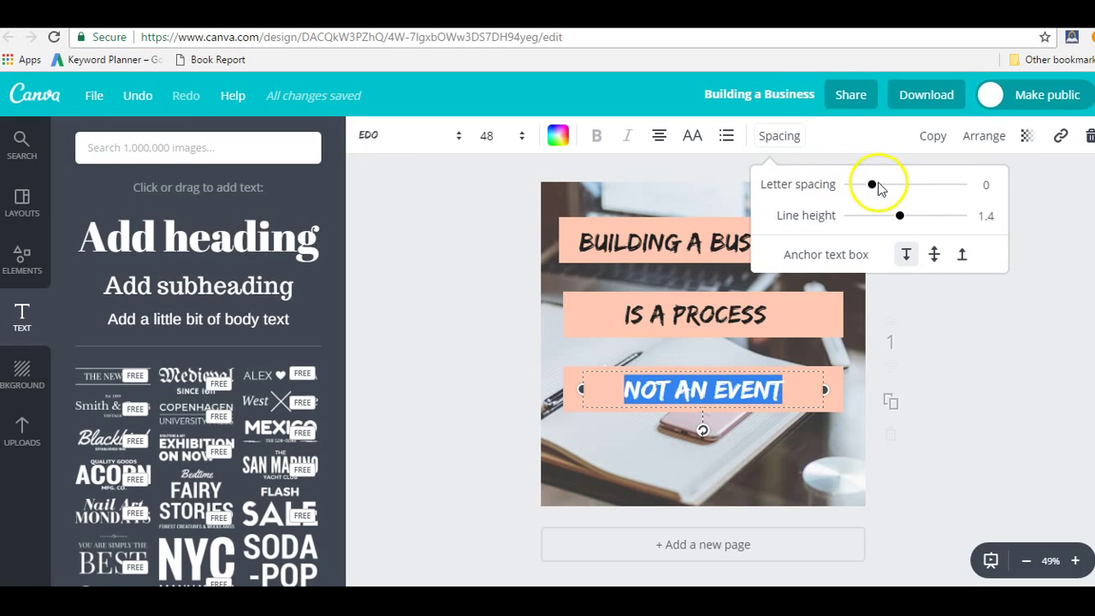
mouse_move(866, 190)
mouse_down()
mouse_move(843, 196)
mouse_move(906, 196)
mouse_move(878, 204)
mouse_up()
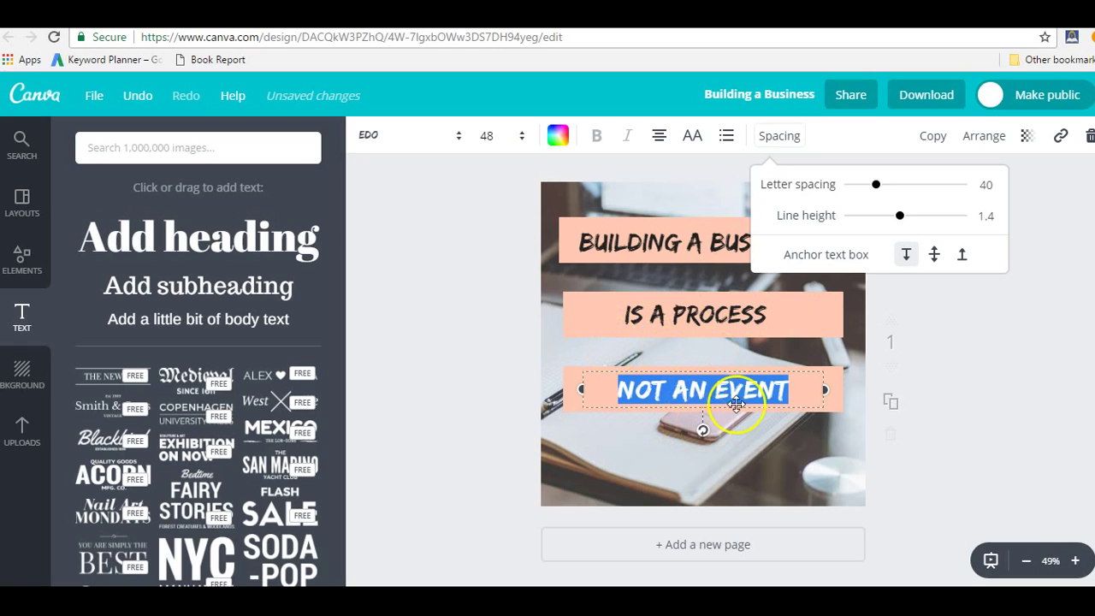
mouse_move(898, 220)
mouse_down()
mouse_move(911, 220)
mouse_move(901, 220)
mouse_up()
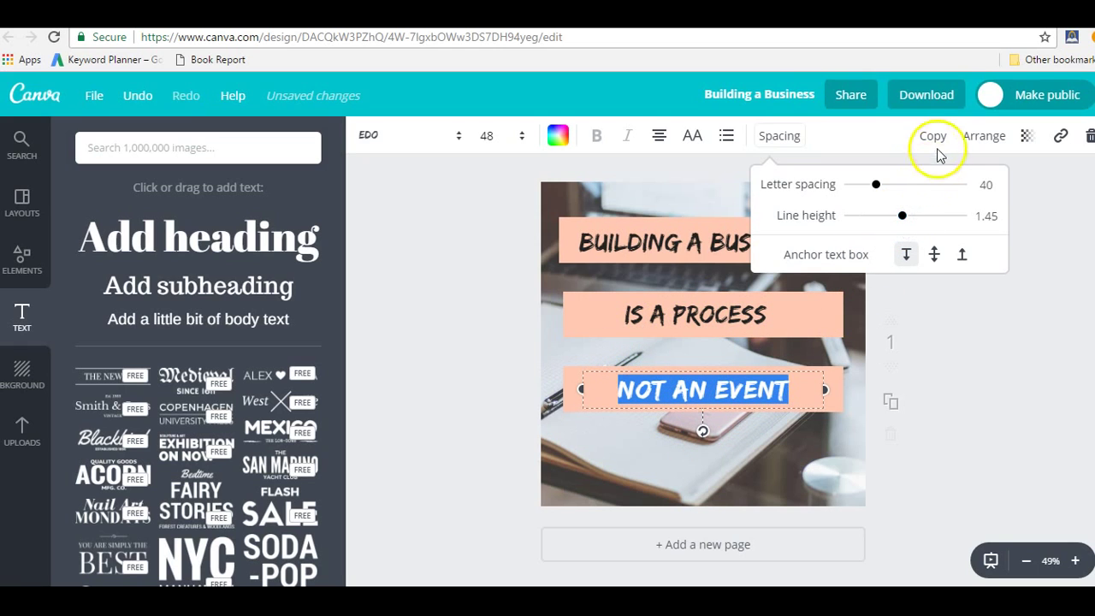
click(1033, 189)
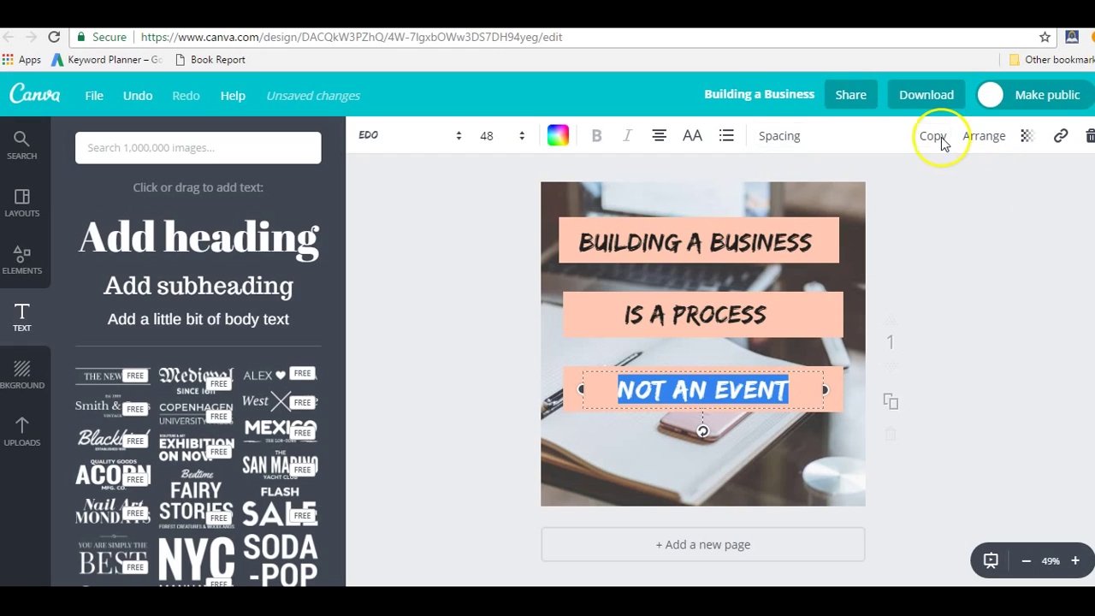
Send the "NOT AN EVENT" text behind its peach bar and bring it forward again.
click(984, 138)
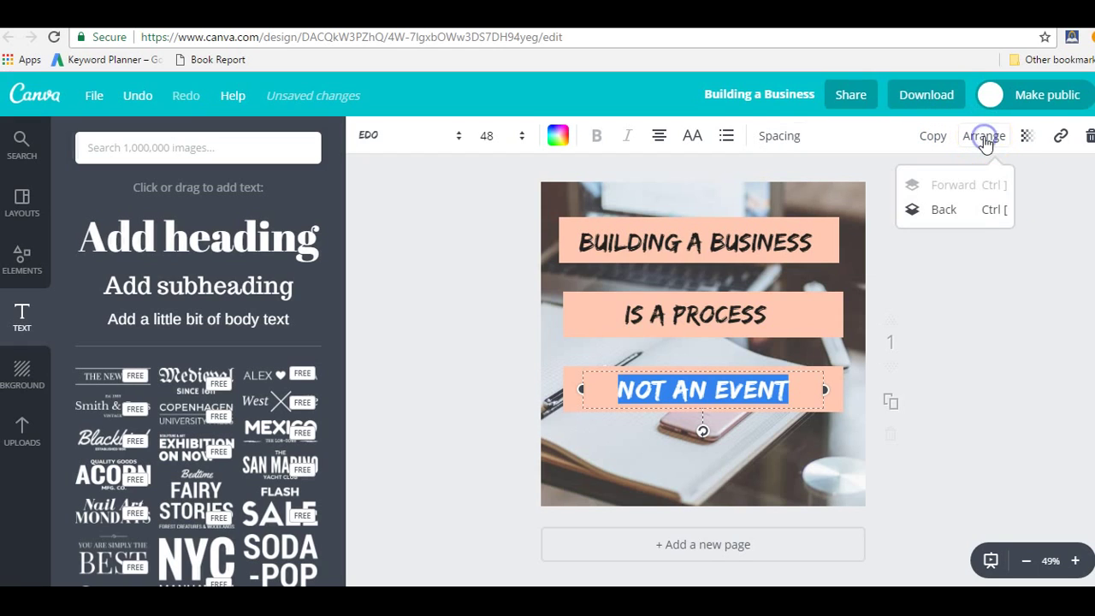
click(953, 215)
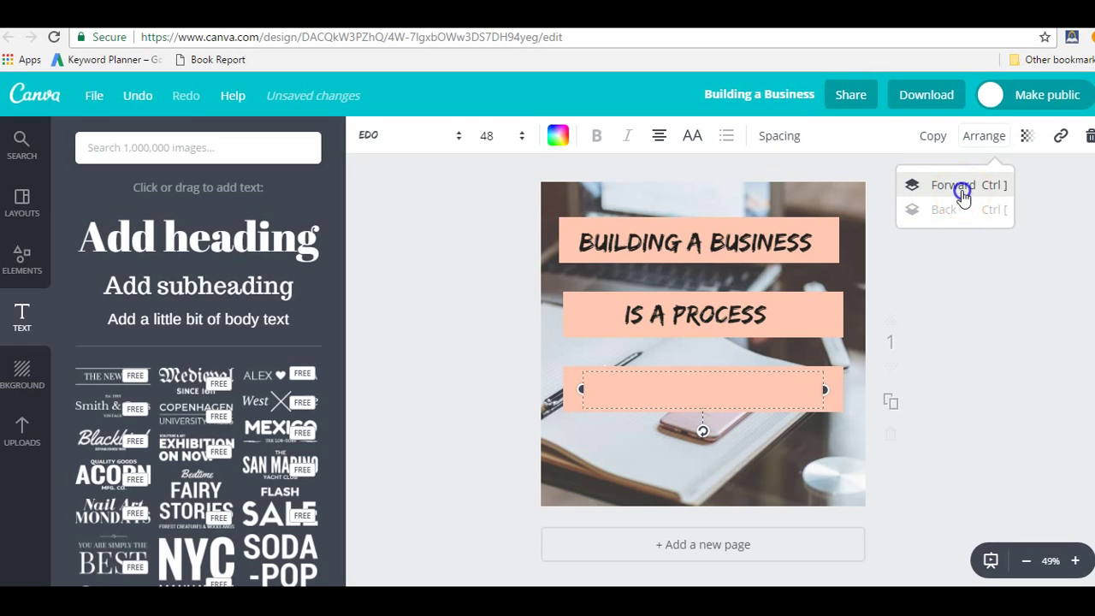
click(958, 185)
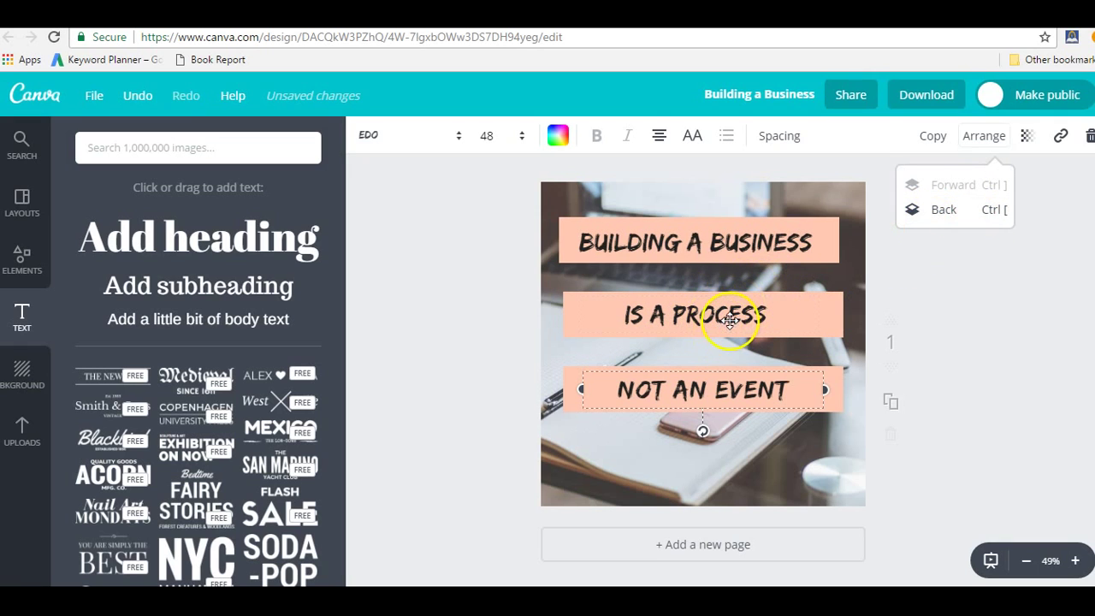
Look at the transparency setting for the "NOT AN EVENT" text.
click(985, 144)
click(1023, 142)
click(1023, 142)
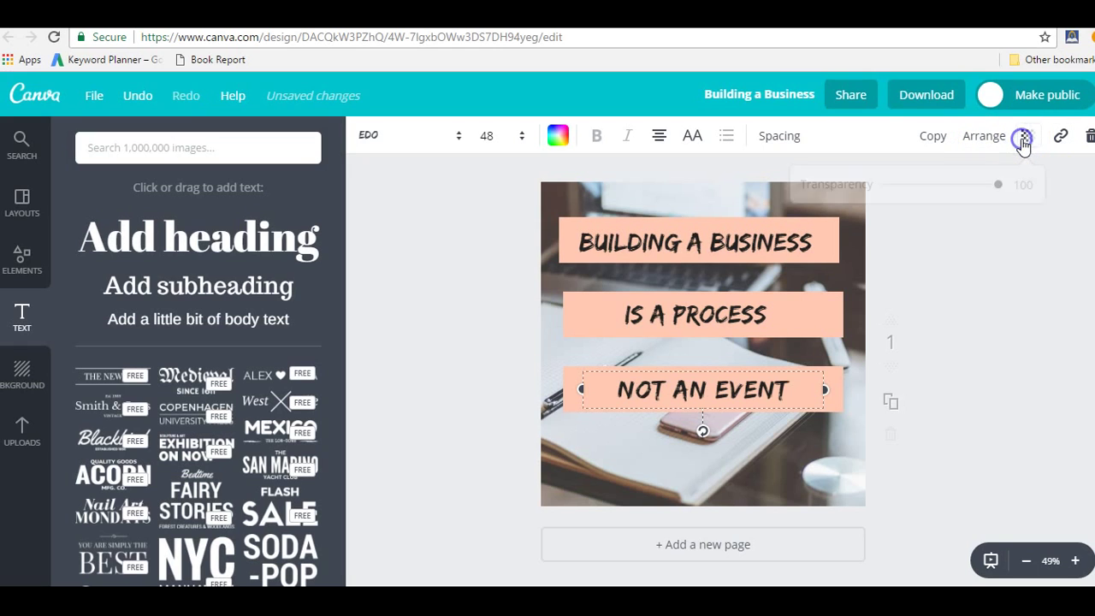
click(1089, 138)
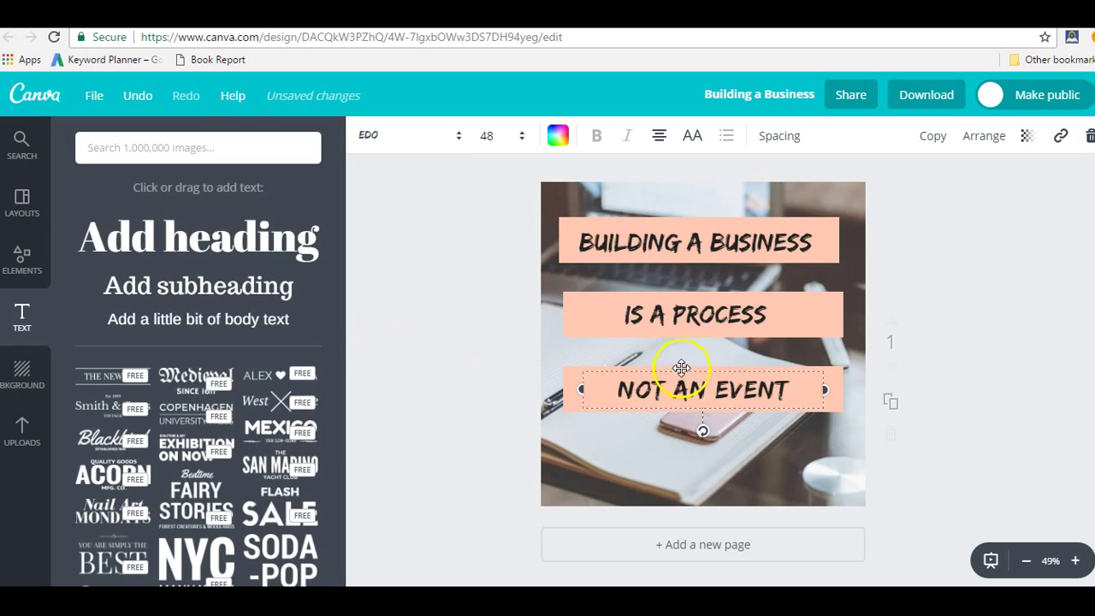
Add a white square shape and resize it into a narrow bar centred along the design's bottom edge.
click(22, 261)
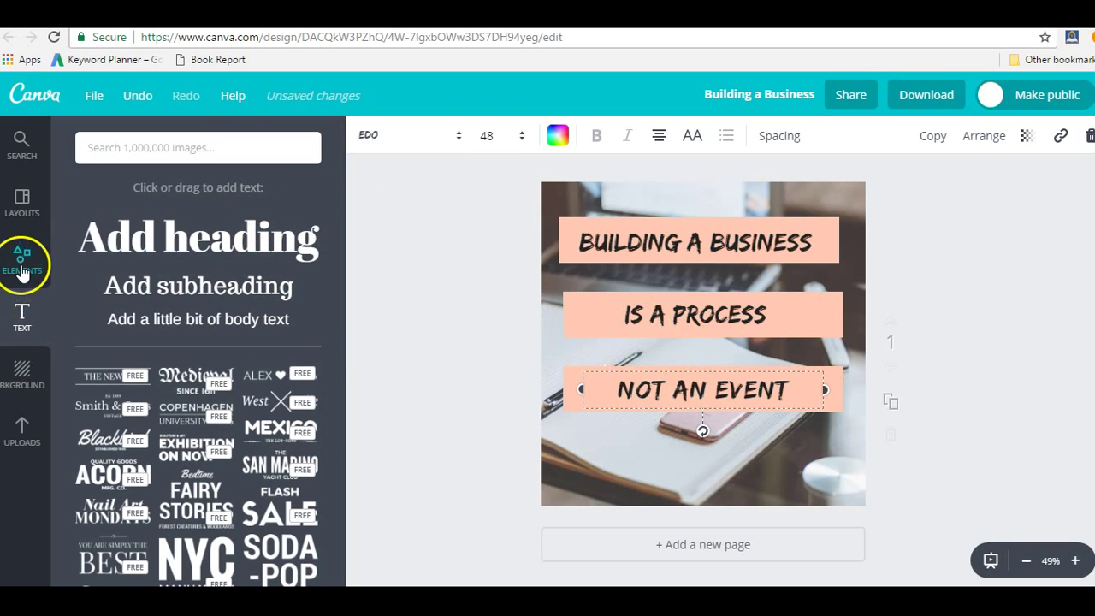
click(457, 445)
key(ctrl+v)
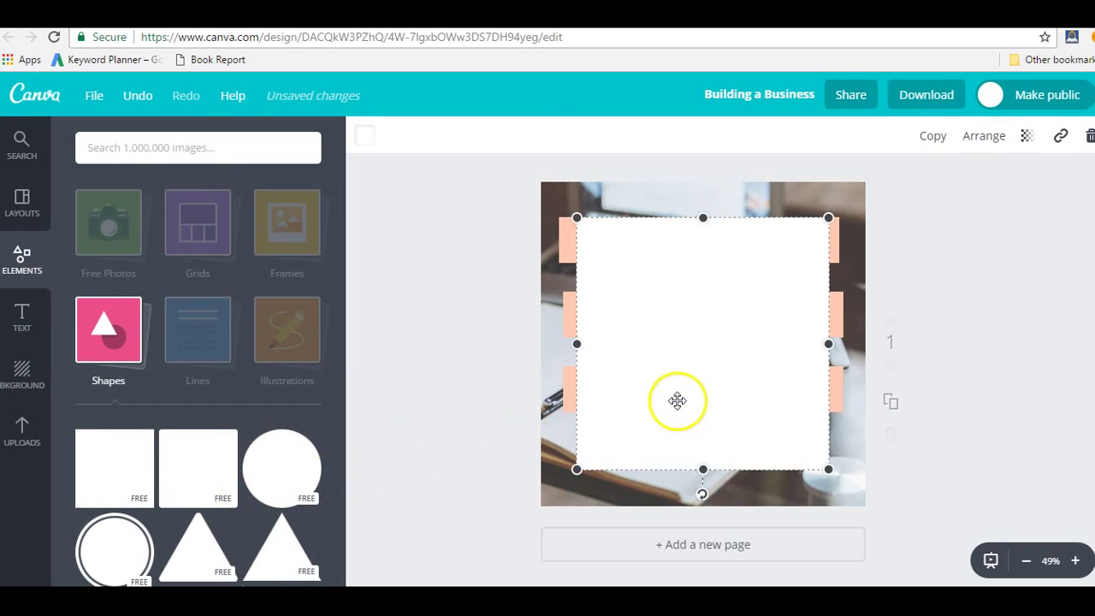
drag(711, 402, 707, 476)
drag(577, 480, 642, 485)
click(721, 457)
drag(740, 446, 716, 494)
click(809, 494)
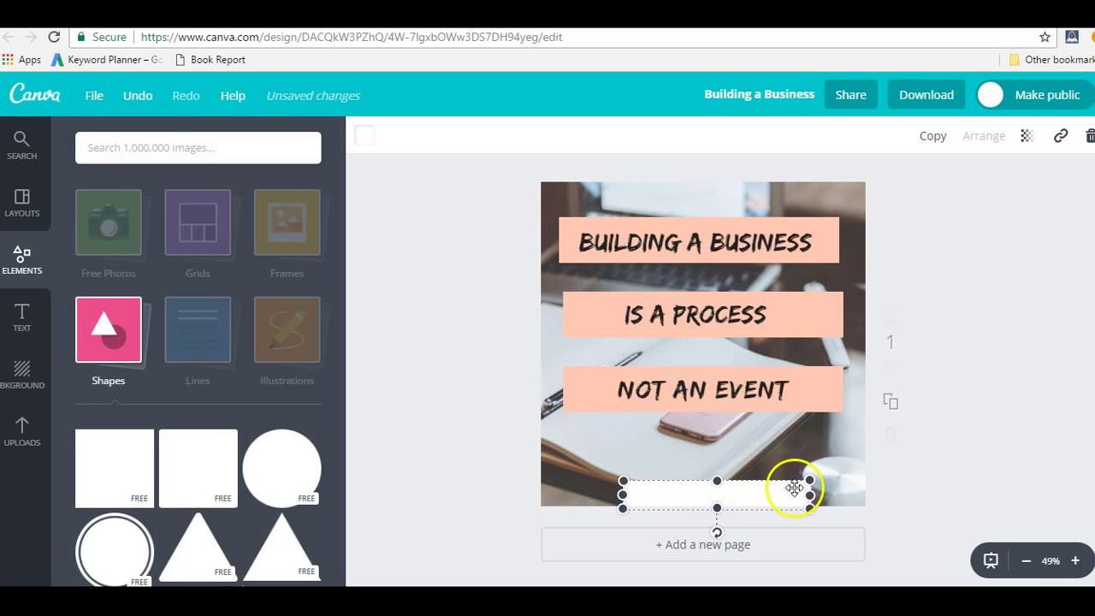
drag(810, 494, 787, 496)
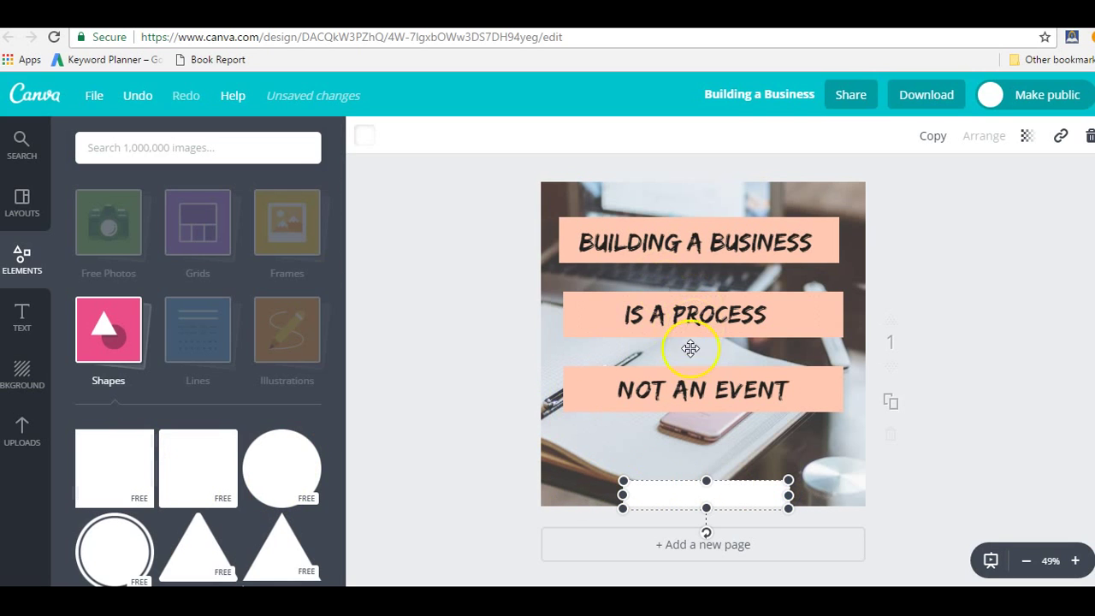
Add a subheading on the white bar and replace its text with the creator's social media handle.
click(26, 317)
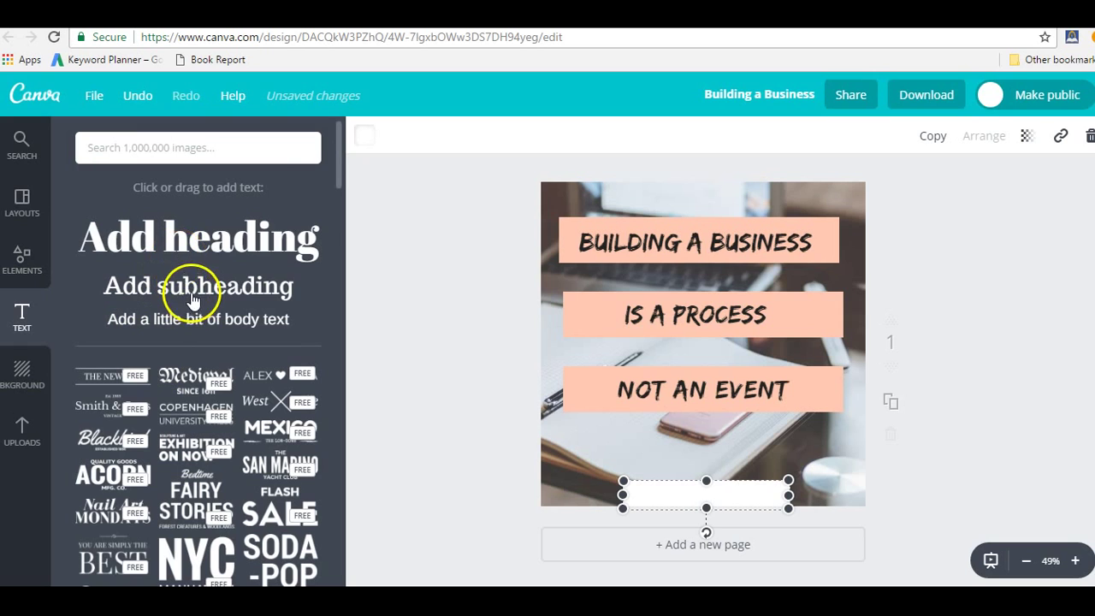
click(191, 288)
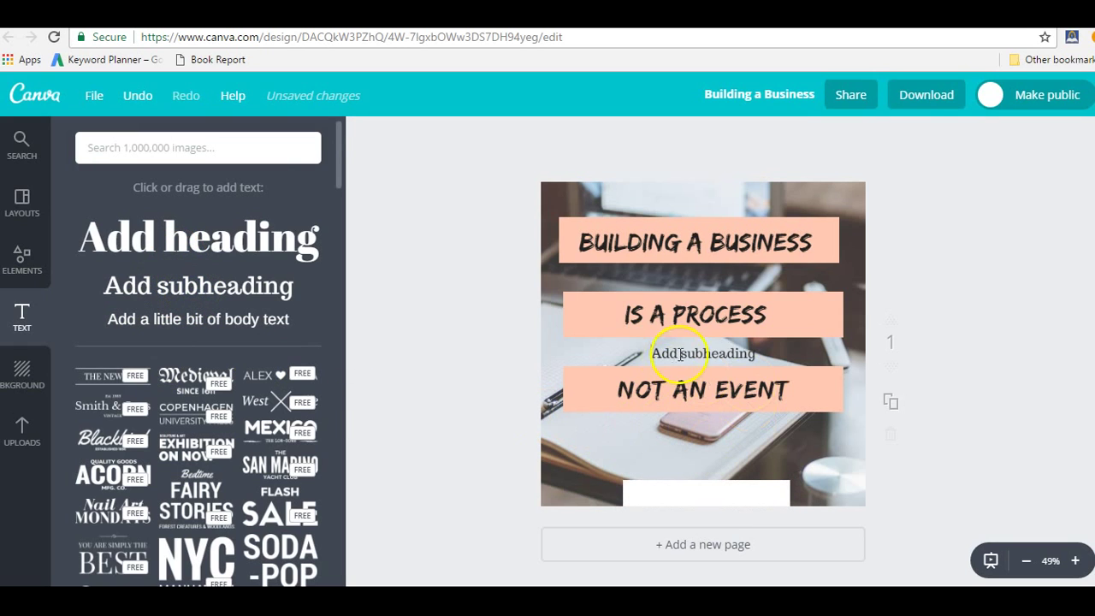
click(680, 355)
drag(706, 373, 707, 512)
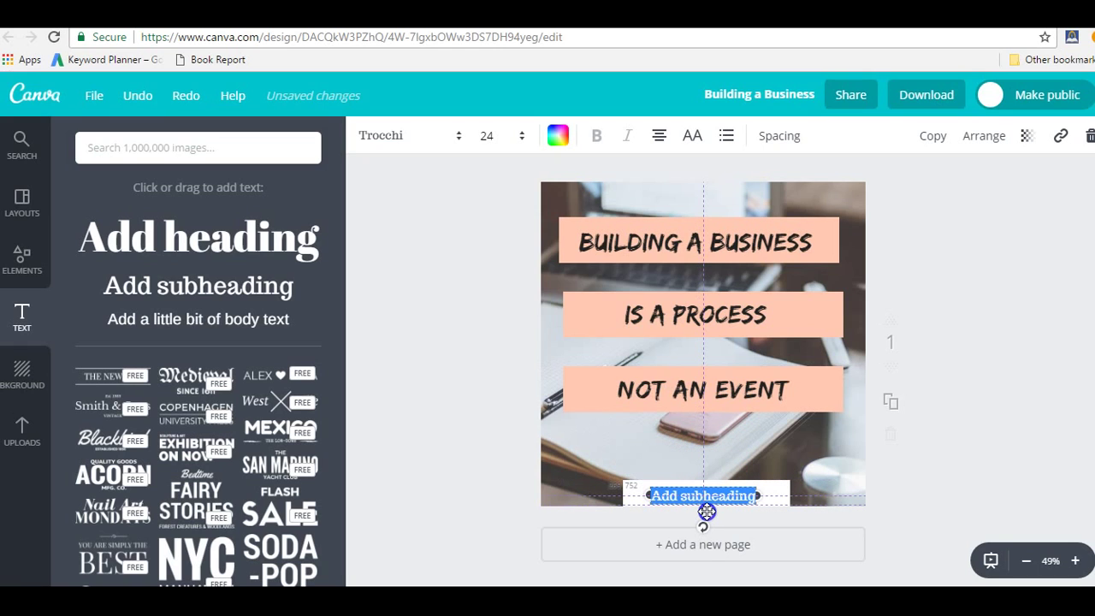
drag(708, 511, 709, 511)
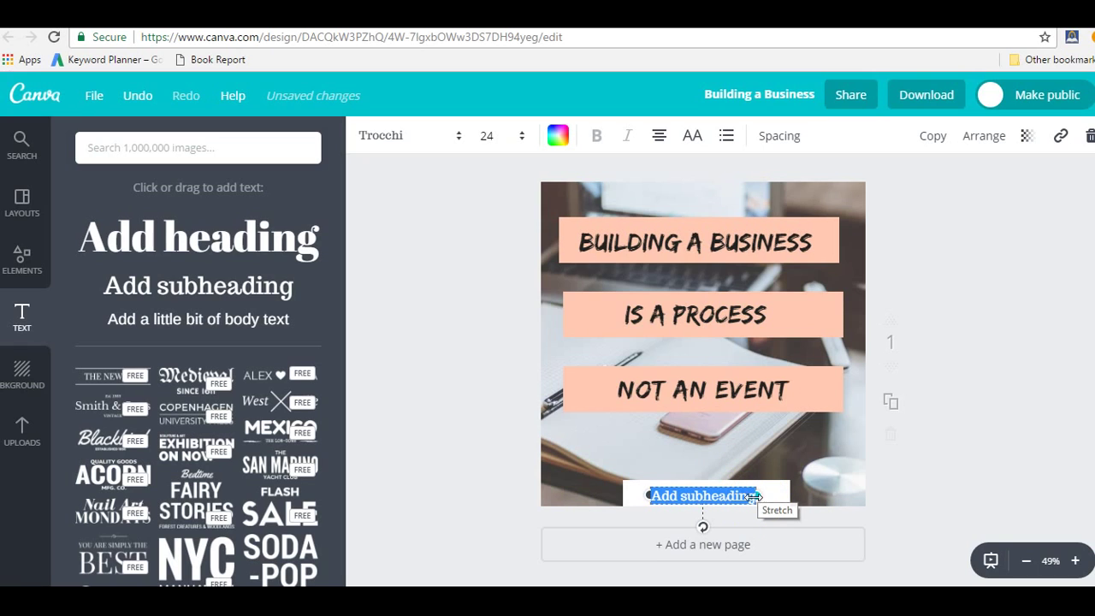
key(BackSpace)
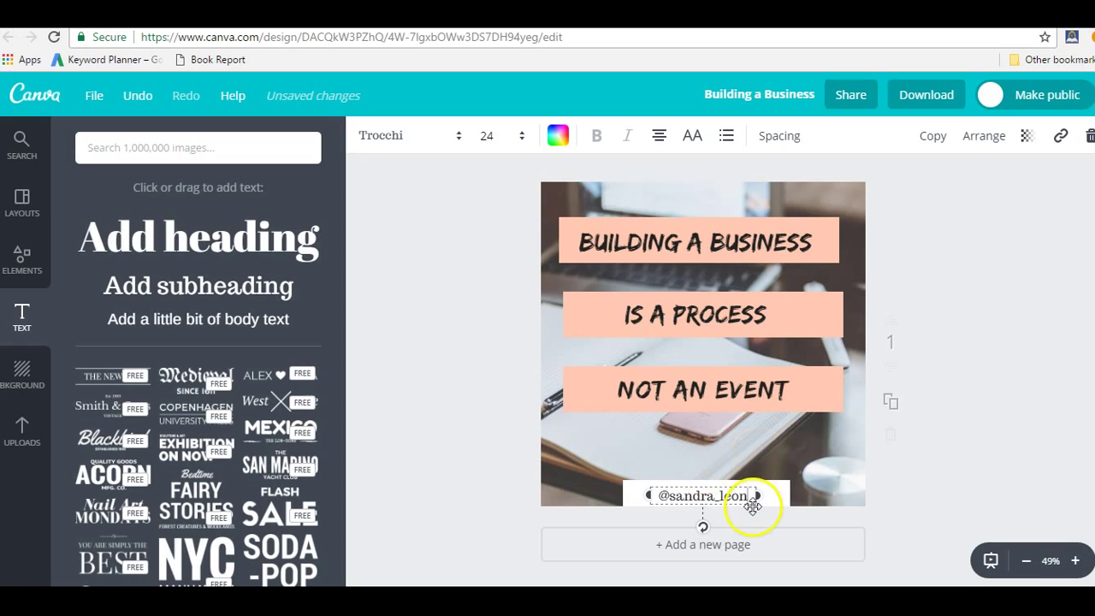
Set the social media handle's font to Alfa Slab One after trying Abril Fatface.
click(454, 137)
click(428, 306)
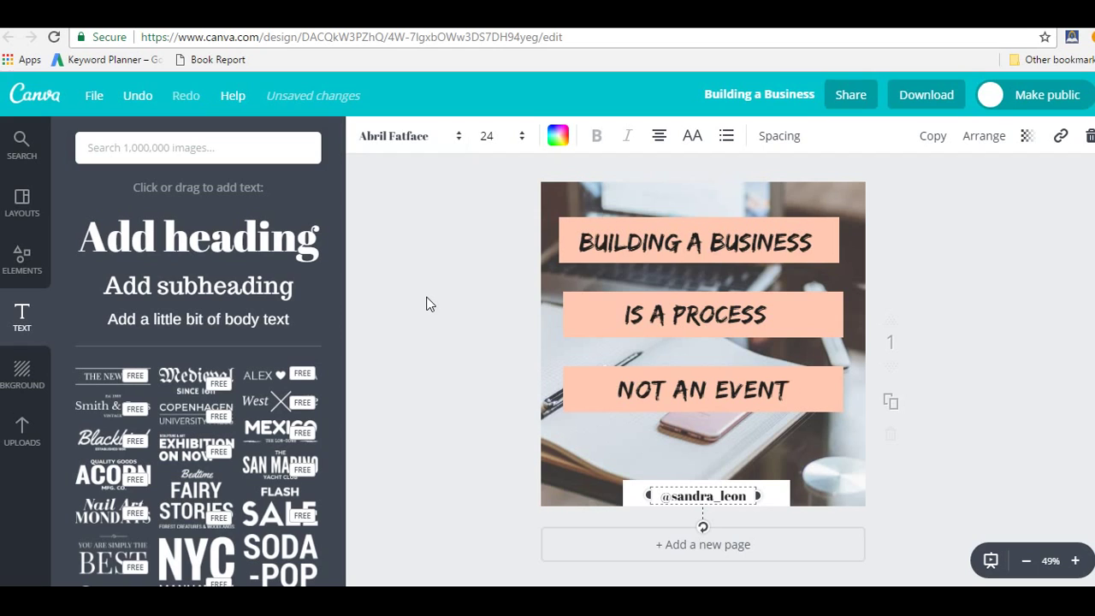
drag(701, 490, 753, 501)
click(750, 496)
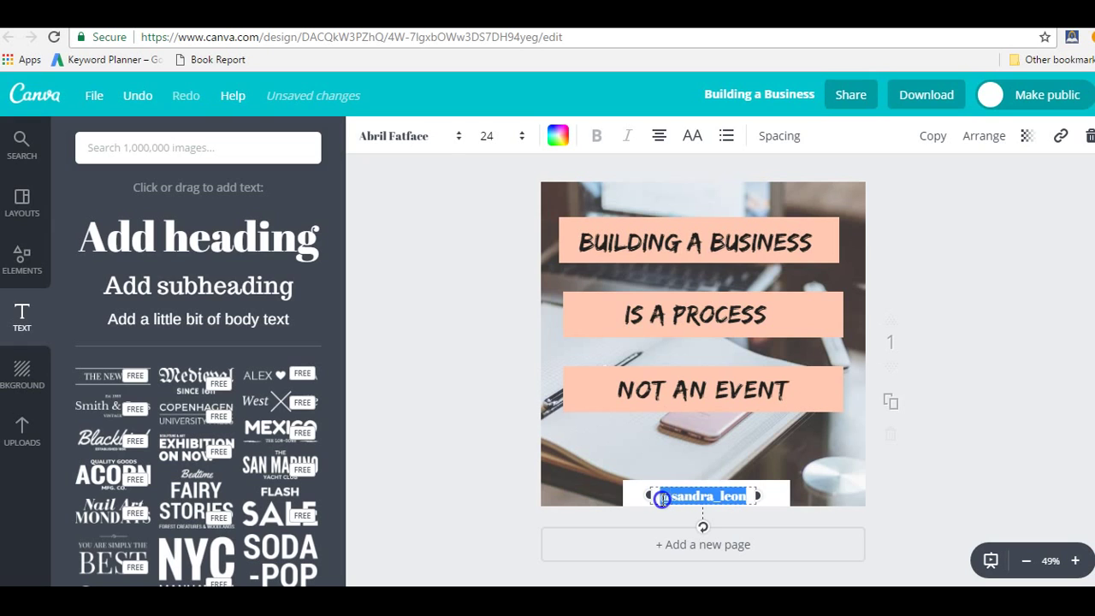
click(448, 137)
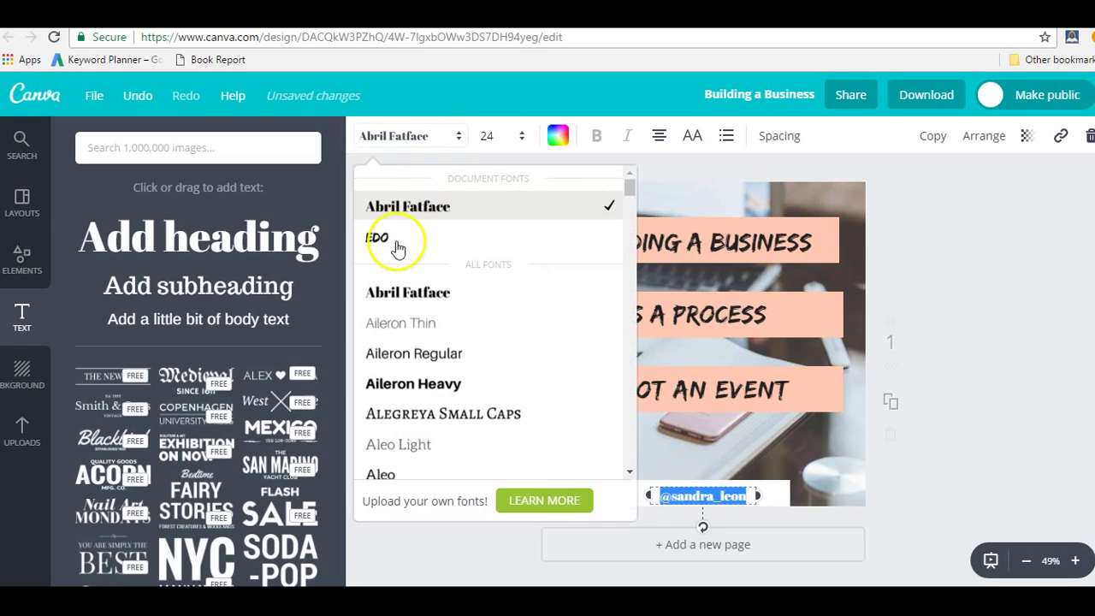
scroll(421, 376, down, 3)
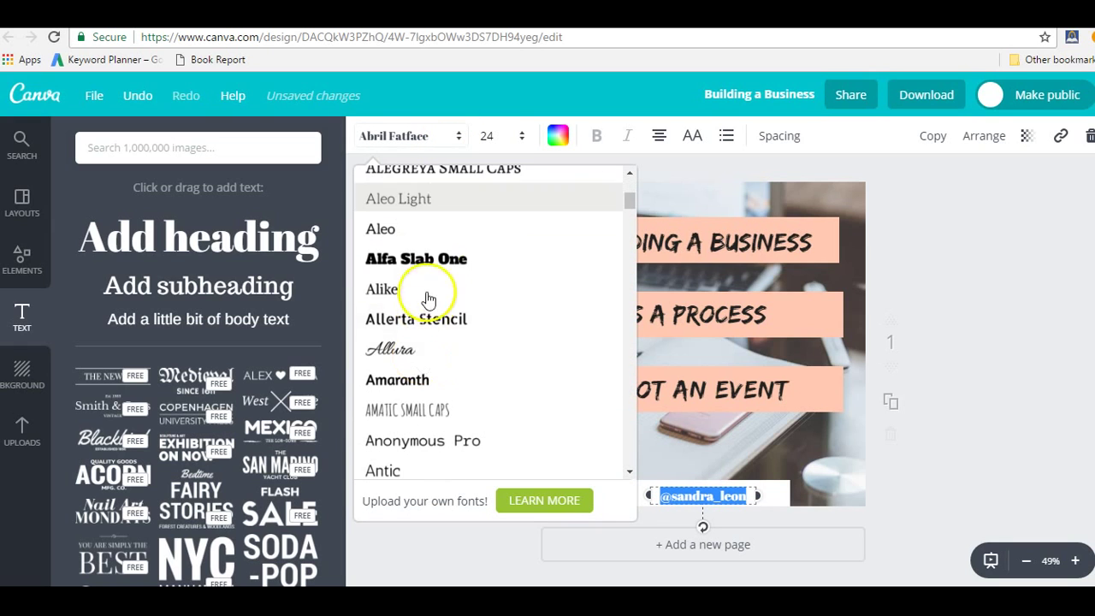
click(434, 261)
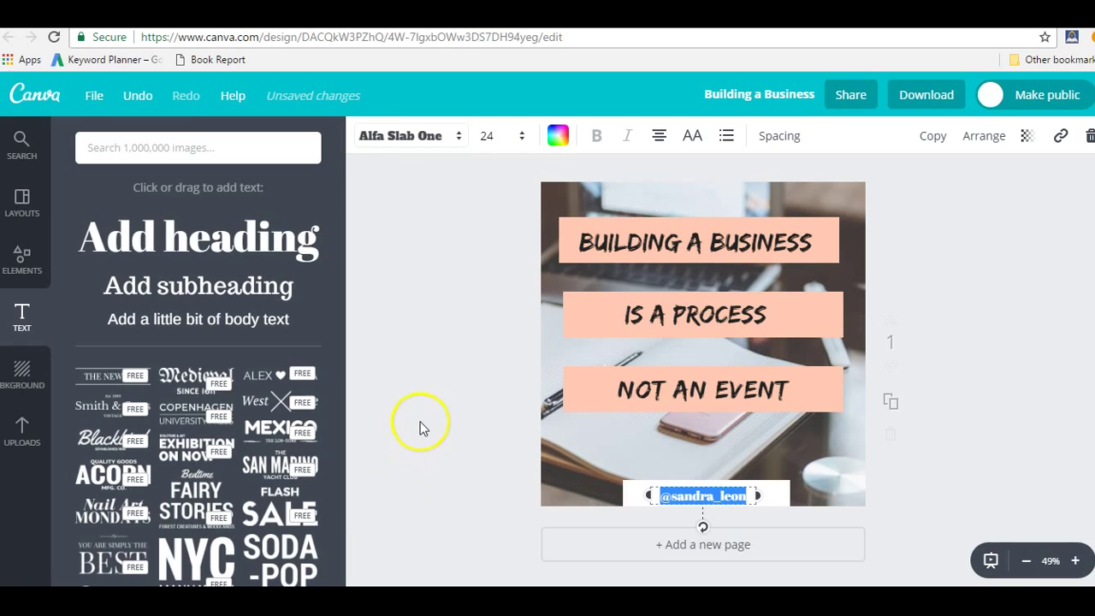
click(432, 409)
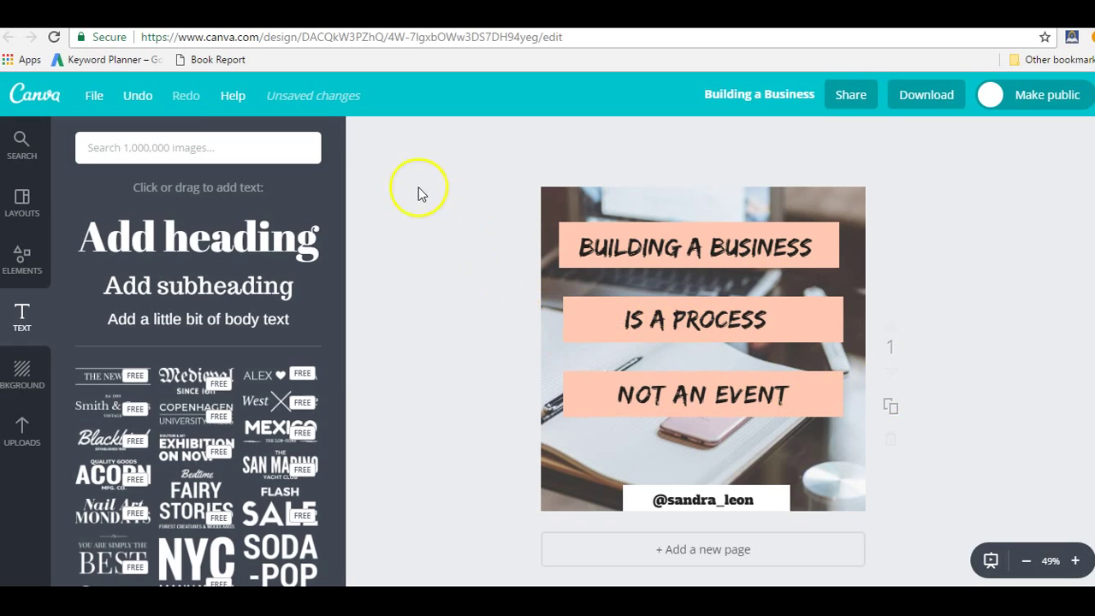
Leave the quote design and return to the overview of all designs.
scroll(393, 162, down, 1)
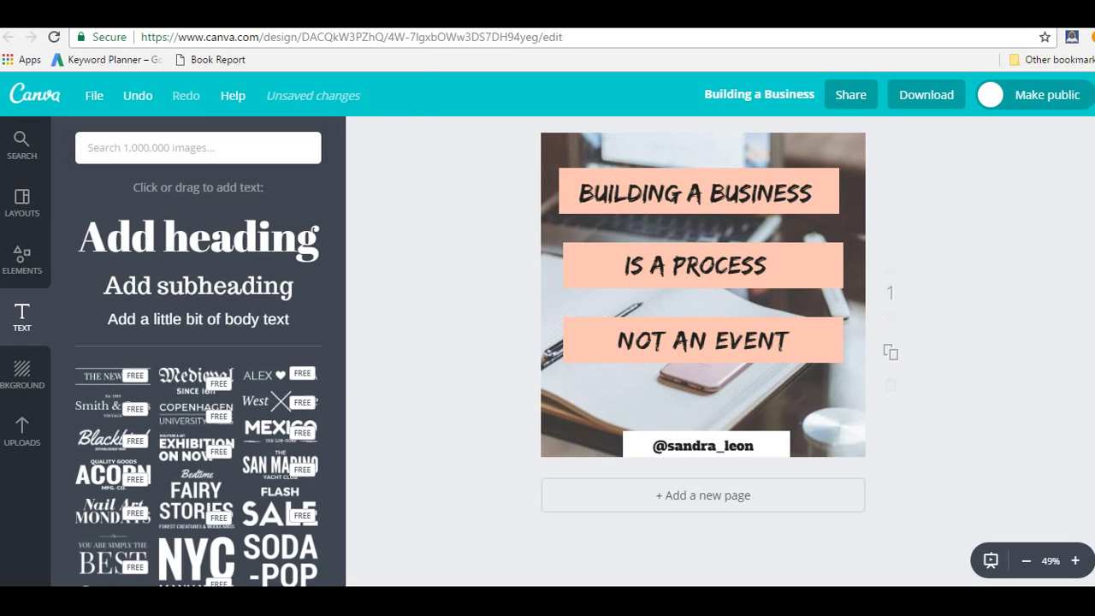
key(ctrl+w)
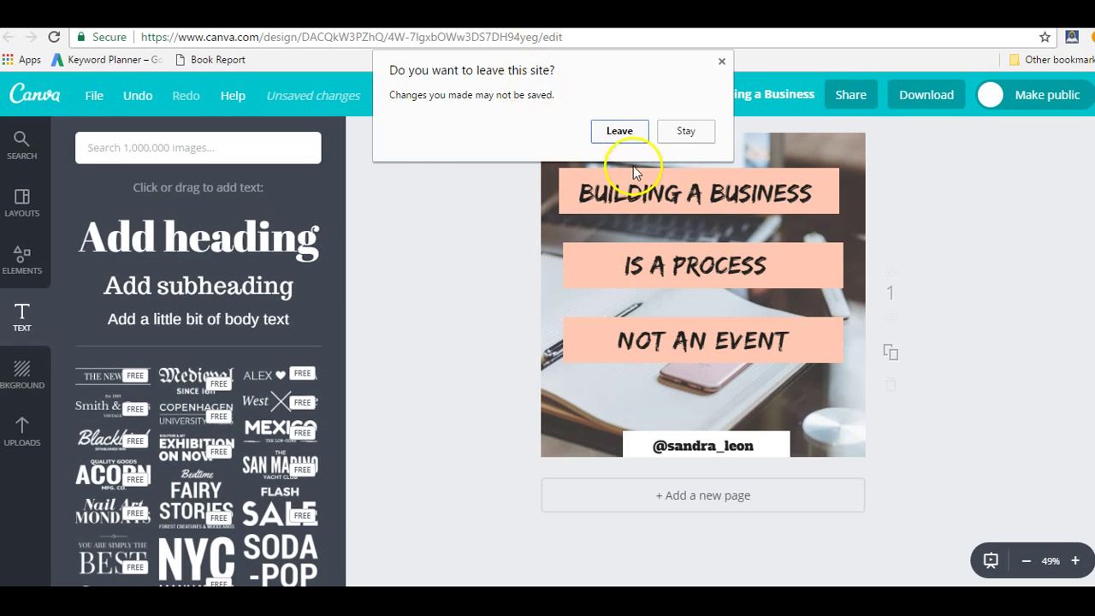
click(633, 136)
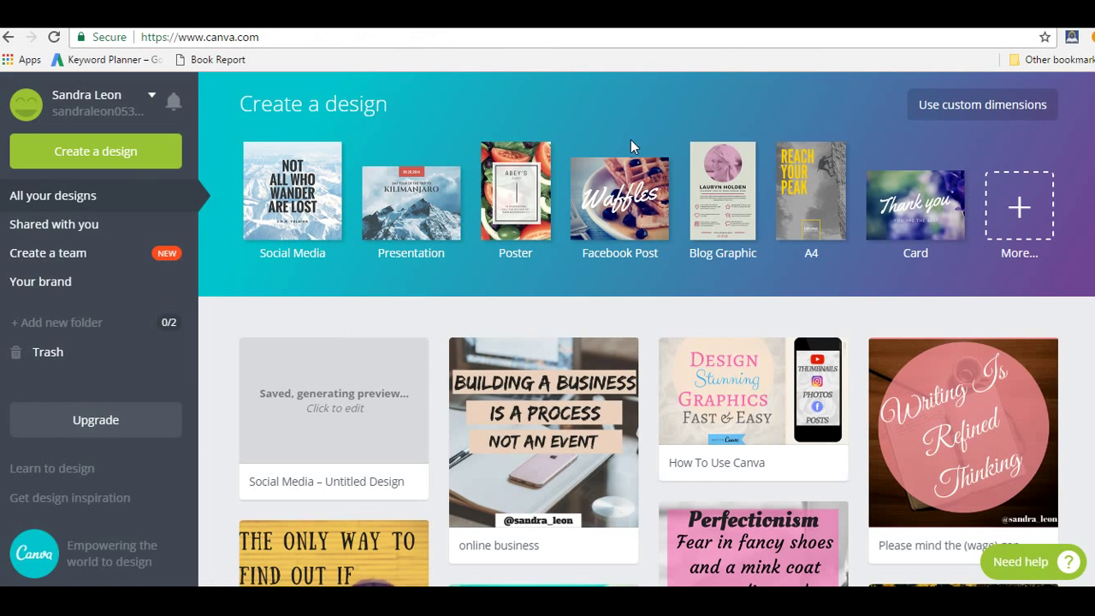
Browse the full list of design types and create a new YouTube Thumbnail design.
click(1016, 207)
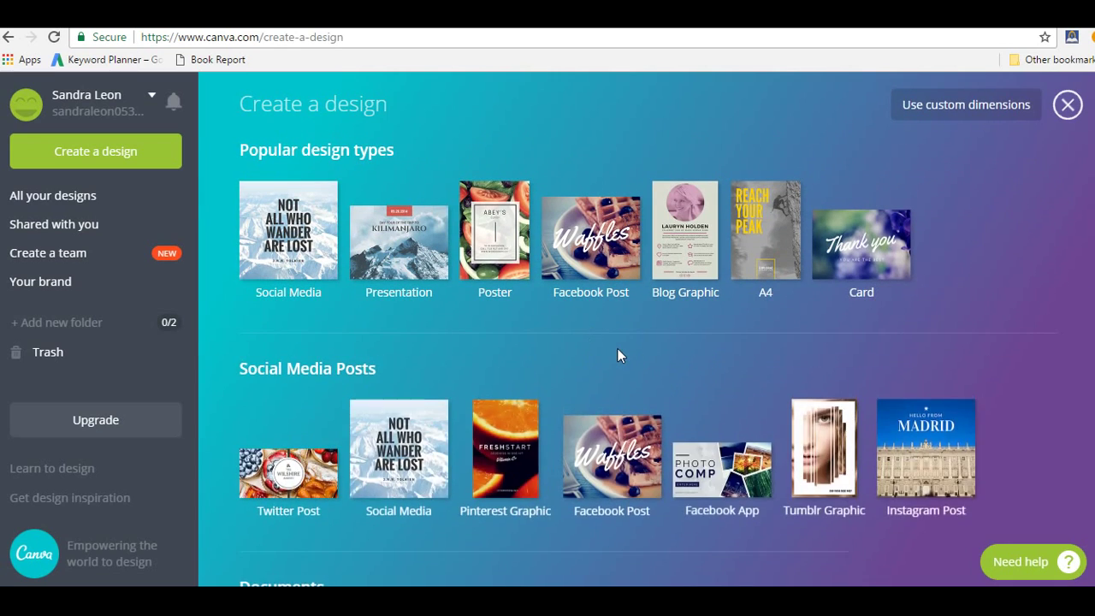
scroll(618, 351, down, 1)
scroll(620, 351, down, 5)
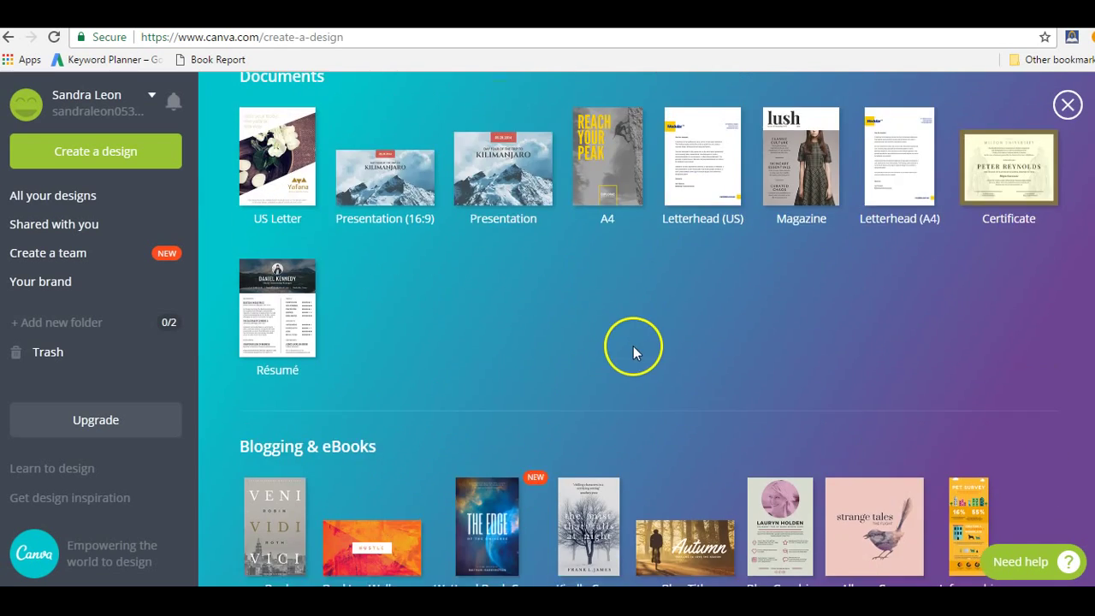
scroll(634, 345, down, 3)
scroll(633, 345, down, 3)
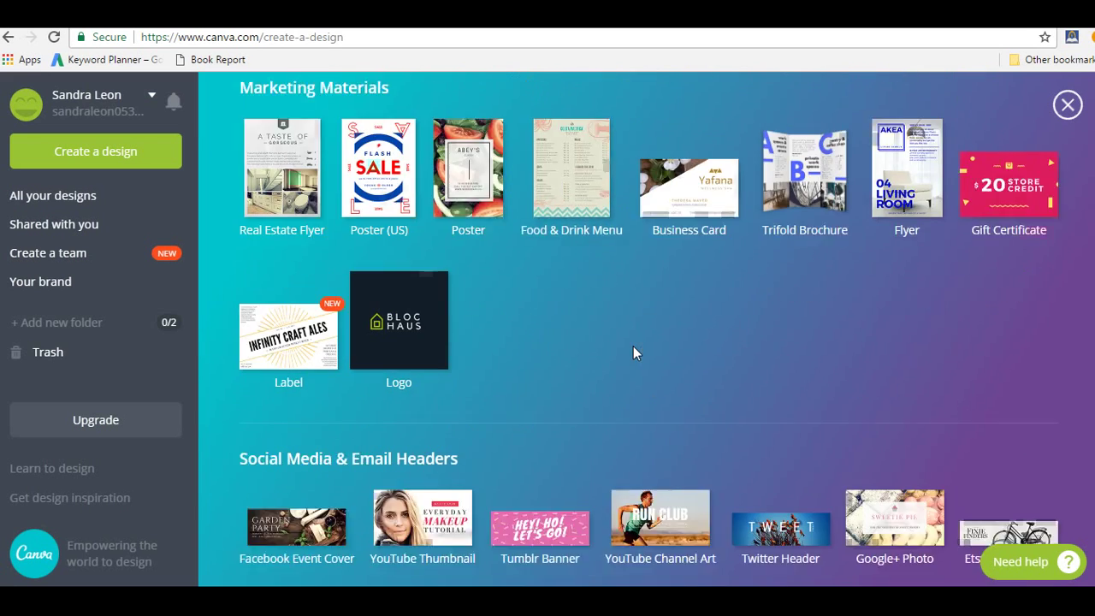
click(426, 378)
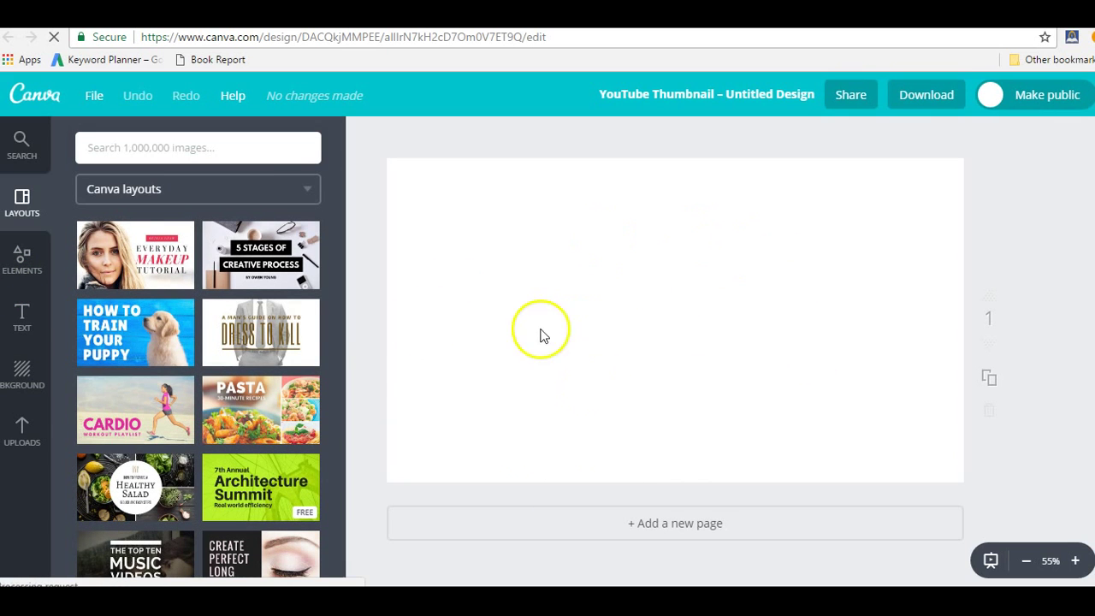
Add a two-column grid with a wide and a narrow cell and fill the wide cell with the uploaded pale roses photo.
click(29, 255)
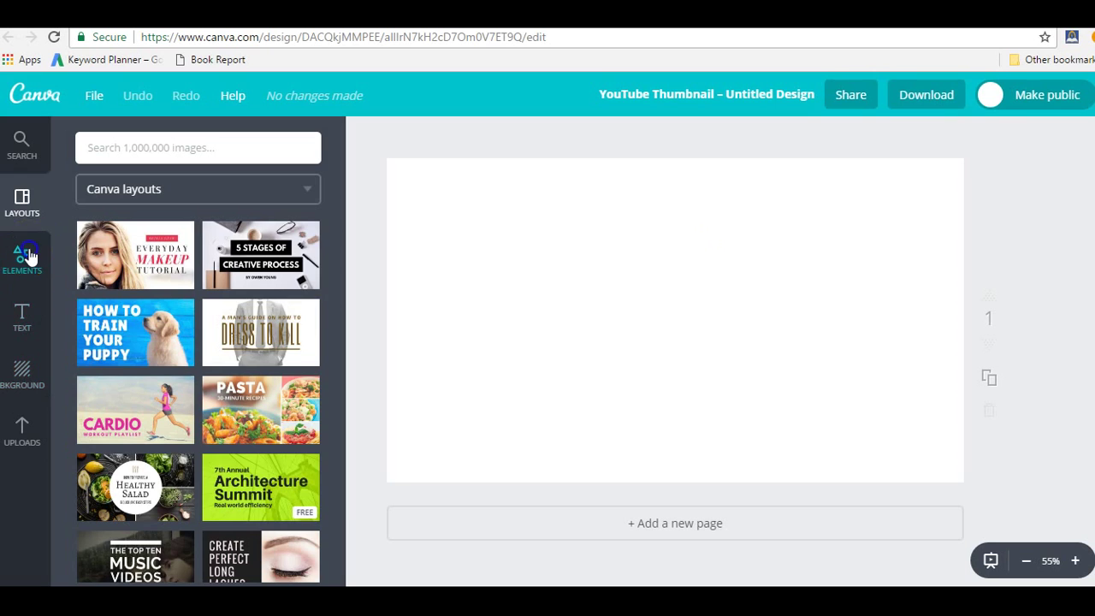
click(209, 231)
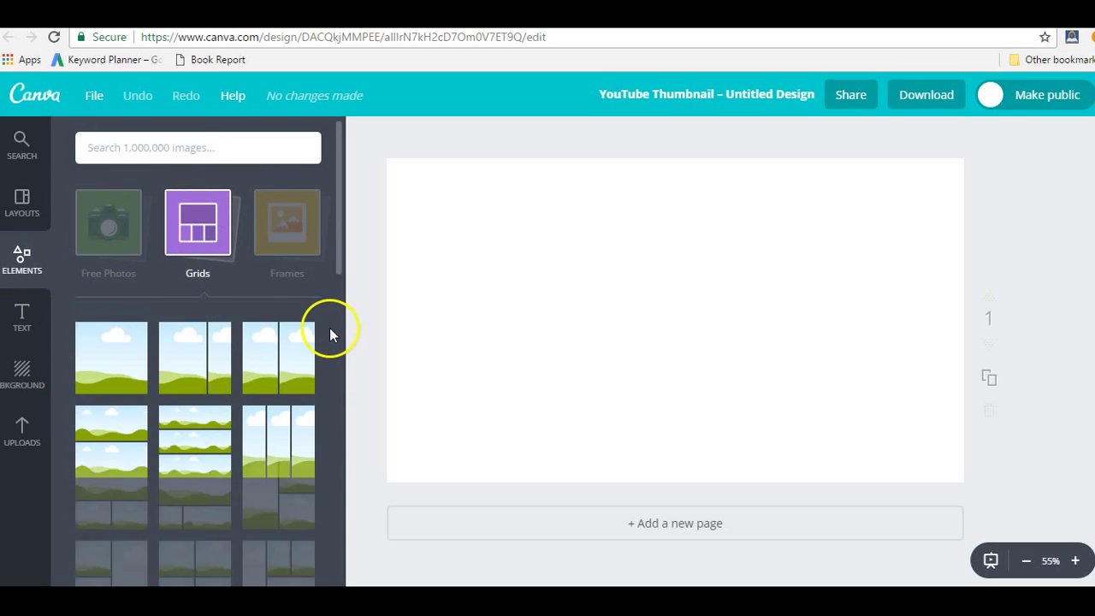
click(172, 352)
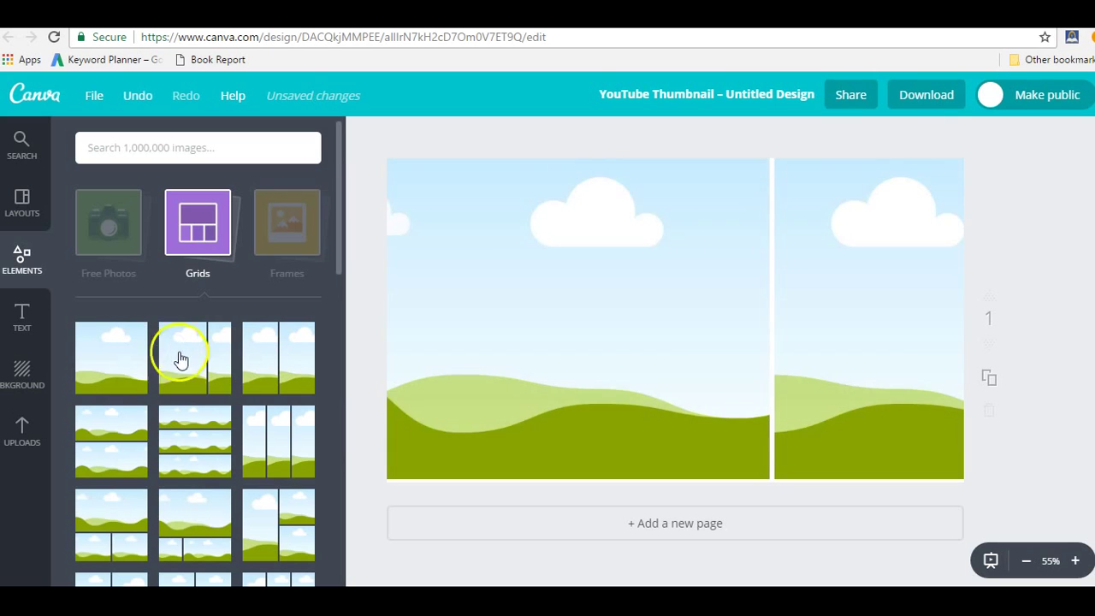
click(676, 403)
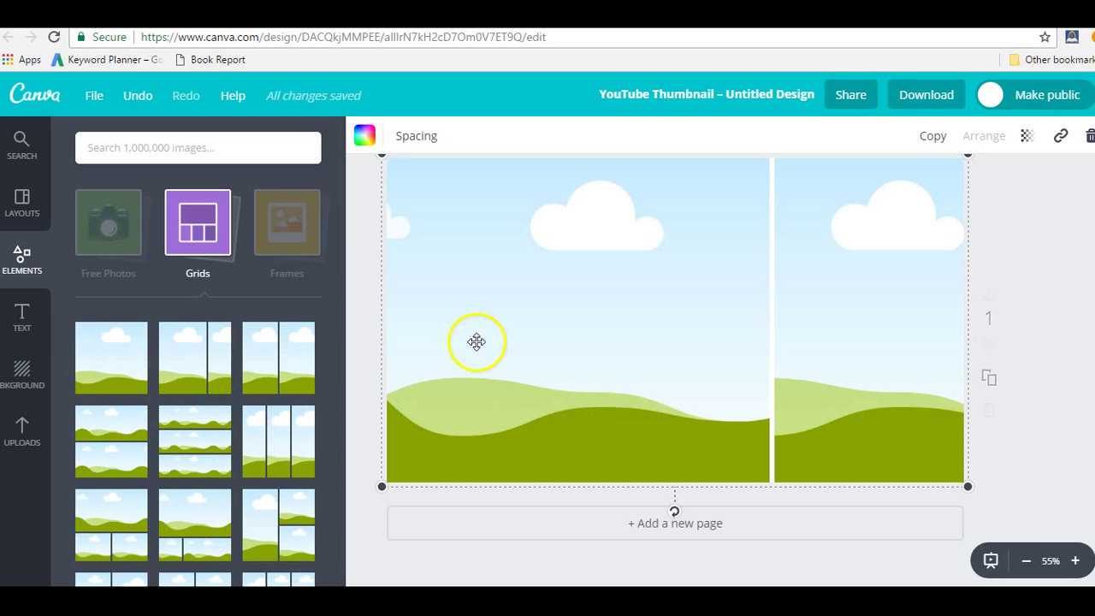
click(15, 424)
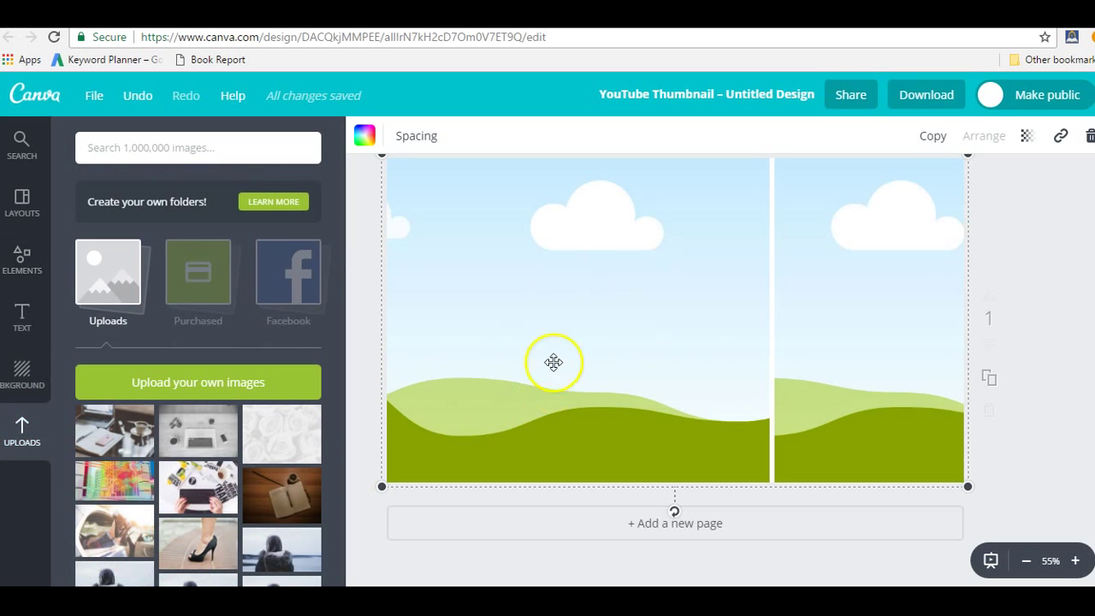
drag(274, 434, 546, 313)
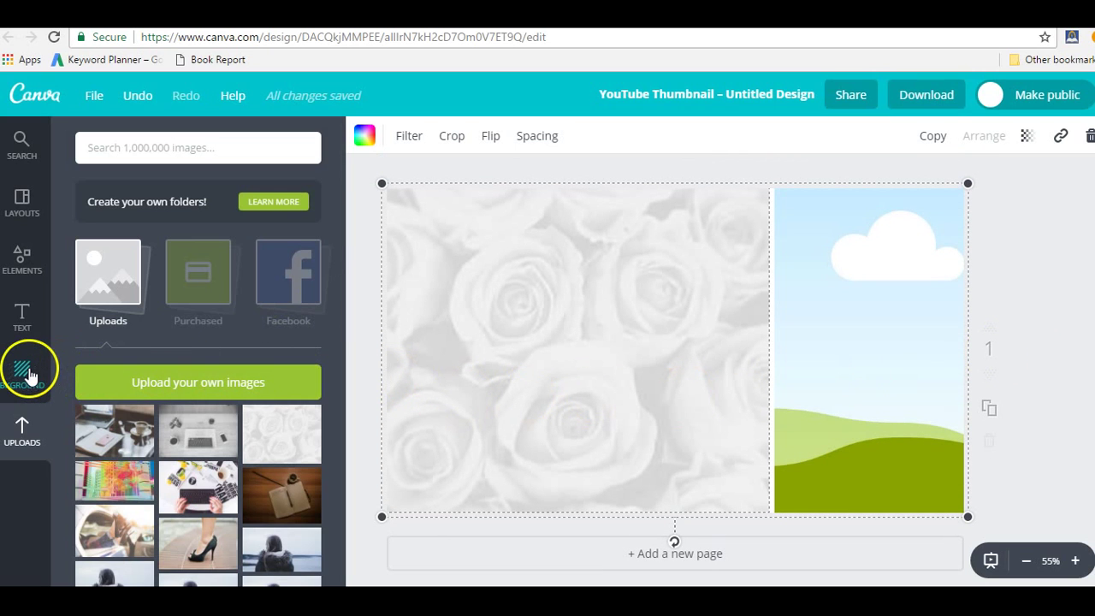
Add a solid circle shape and move it over the roses photo so its top extends past the canvas's upper edge.
click(22, 317)
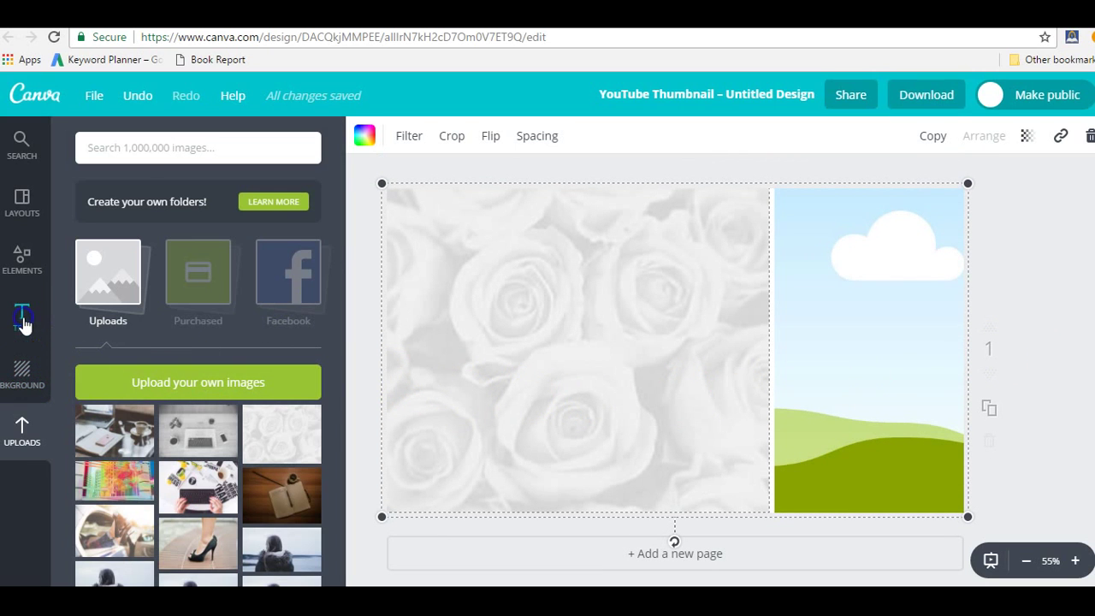
click(23, 256)
click(225, 236)
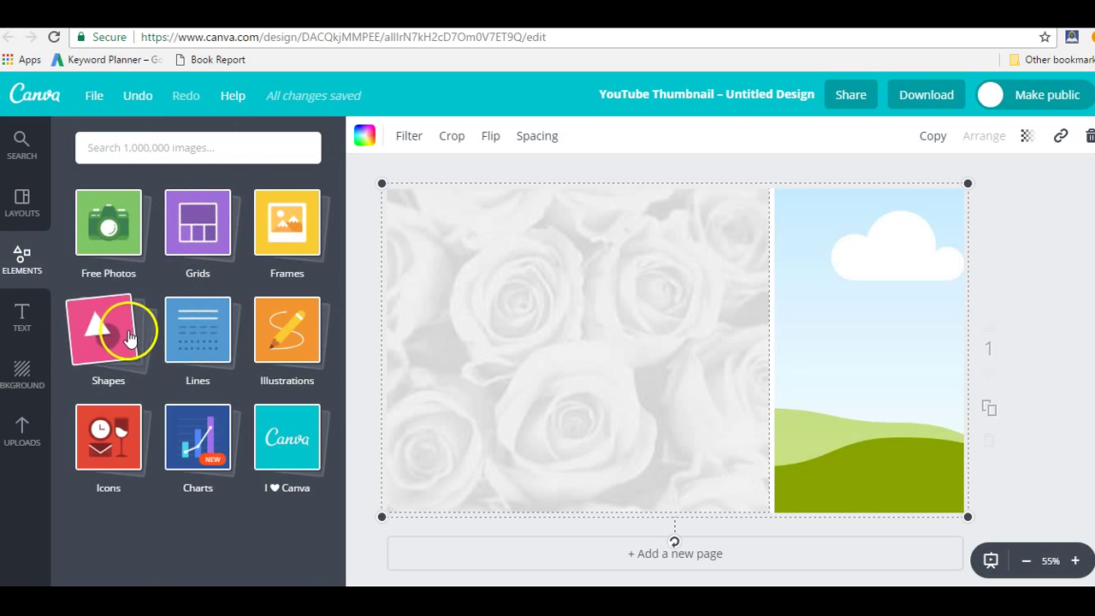
click(125, 333)
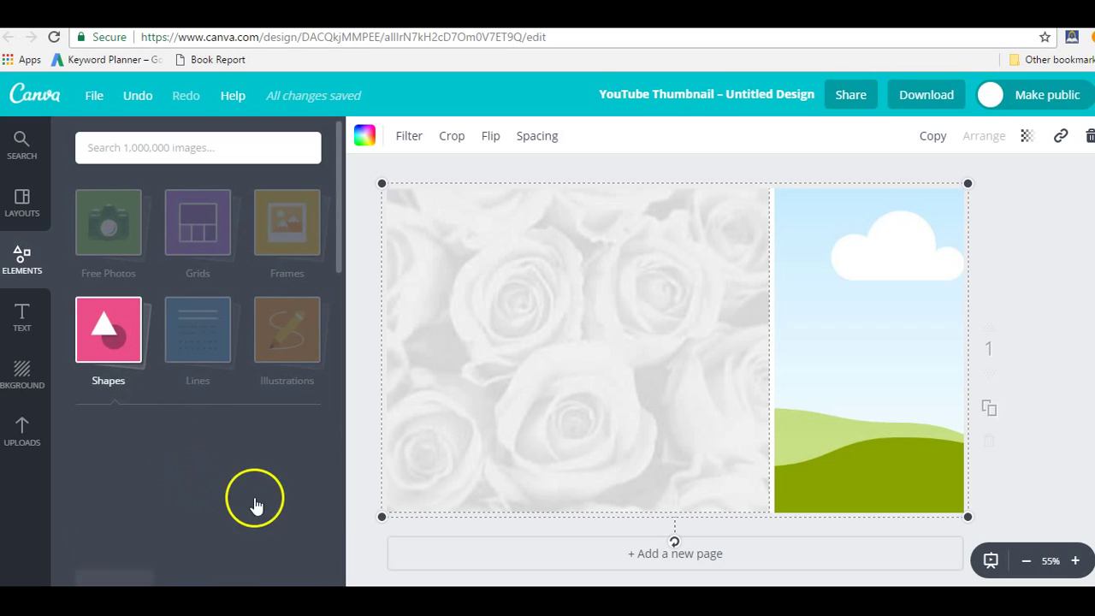
click(281, 465)
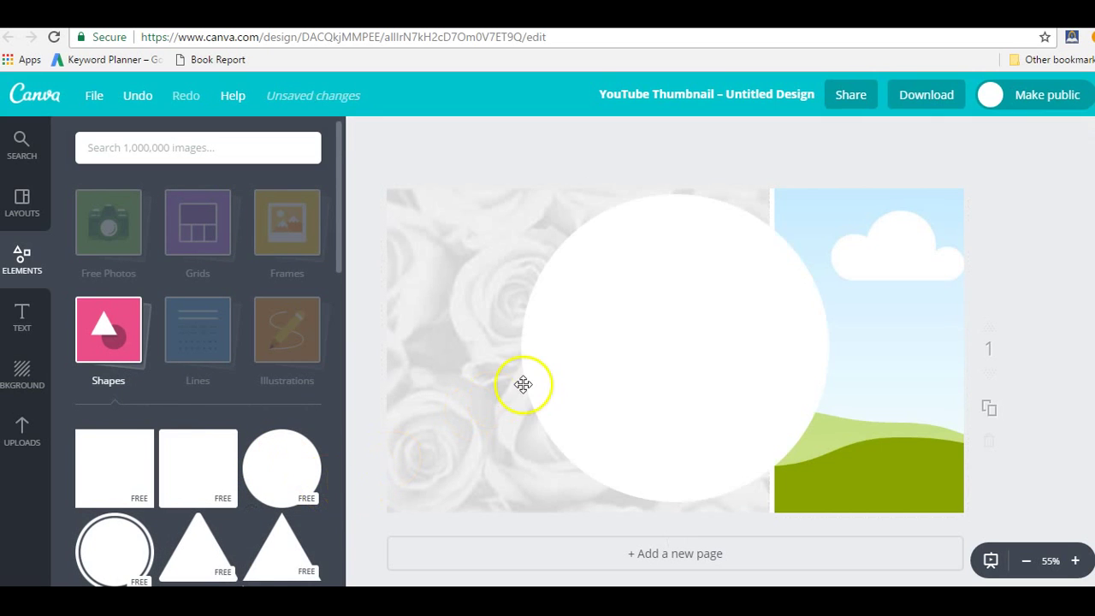
drag(635, 336, 543, 271)
Recolour the circle light pink (ffbebe) and set its transparency to 68.
click(365, 135)
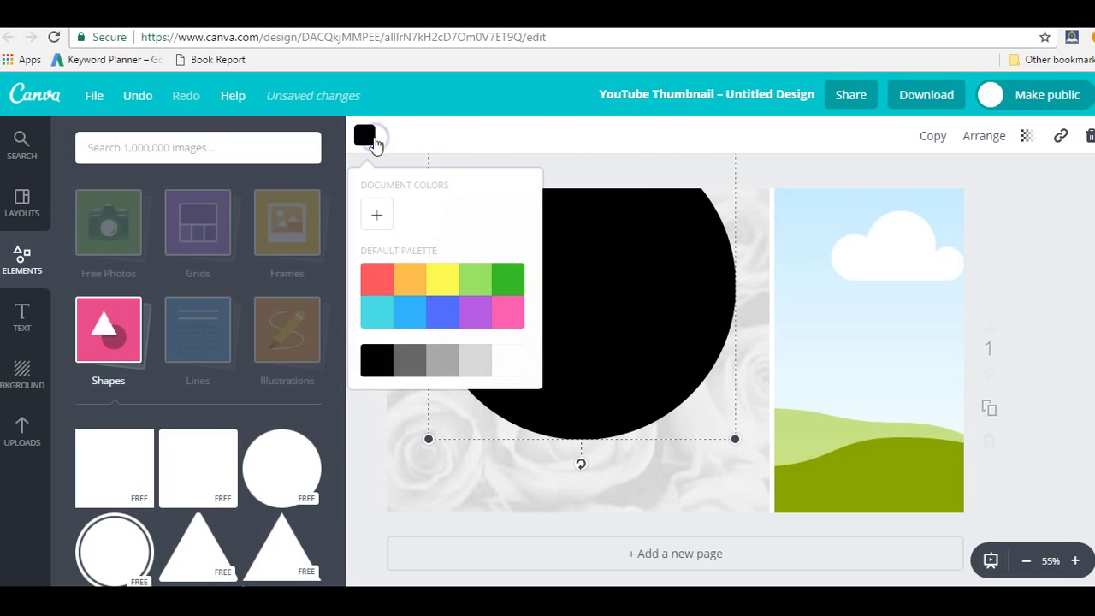
click(505, 317)
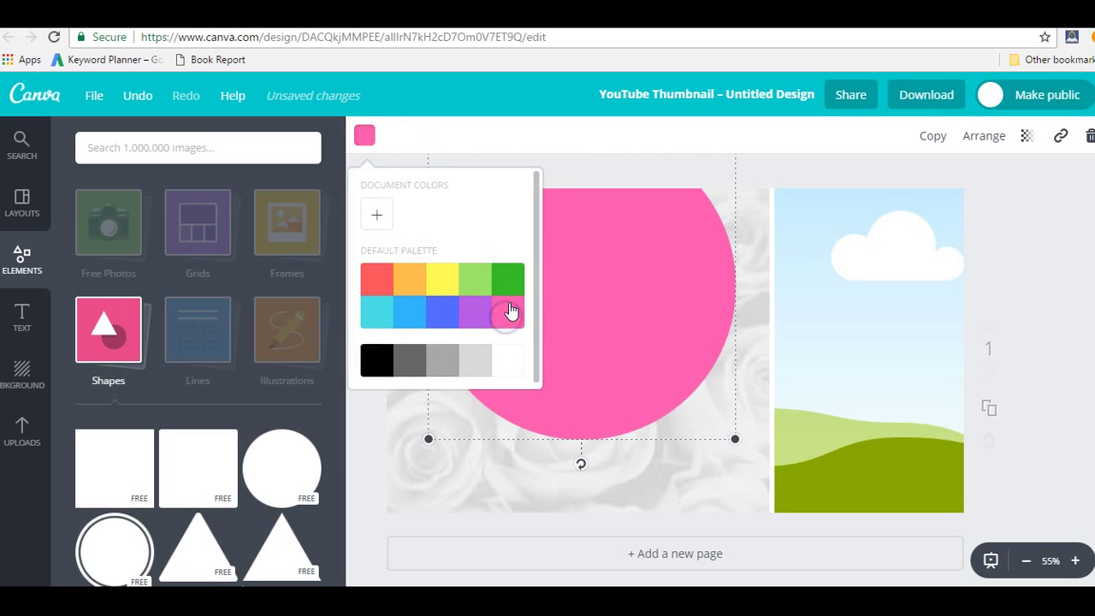
click(374, 215)
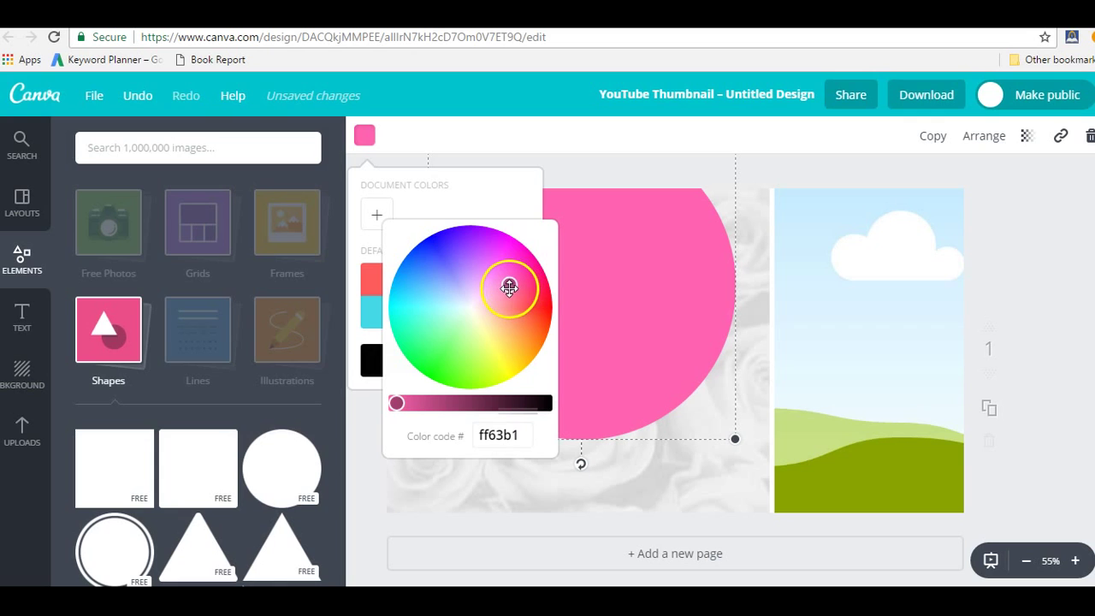
drag(511, 282, 485, 309)
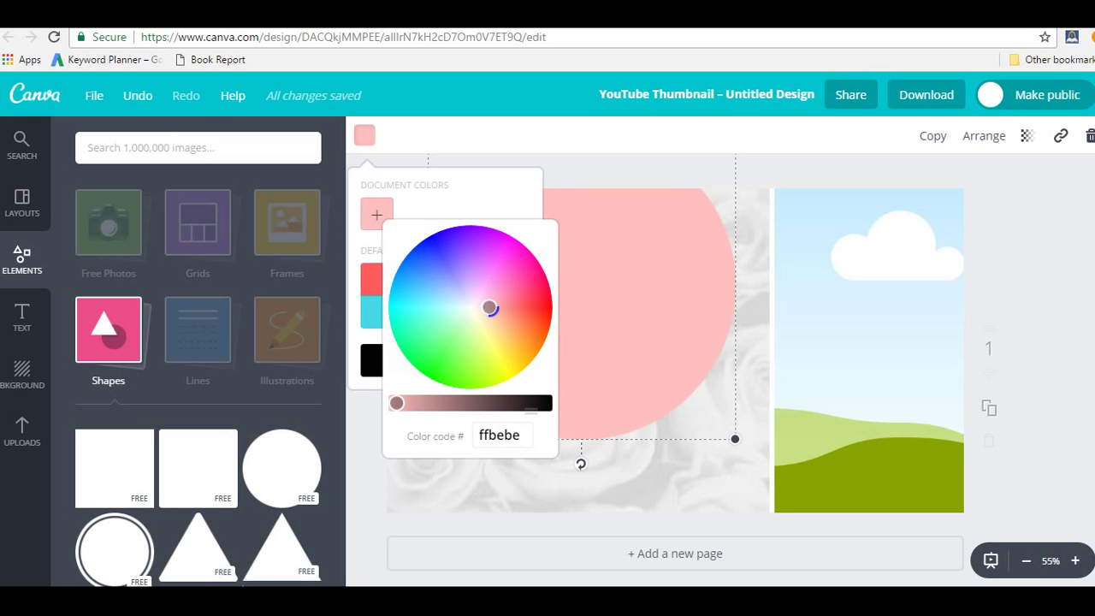
click(856, 152)
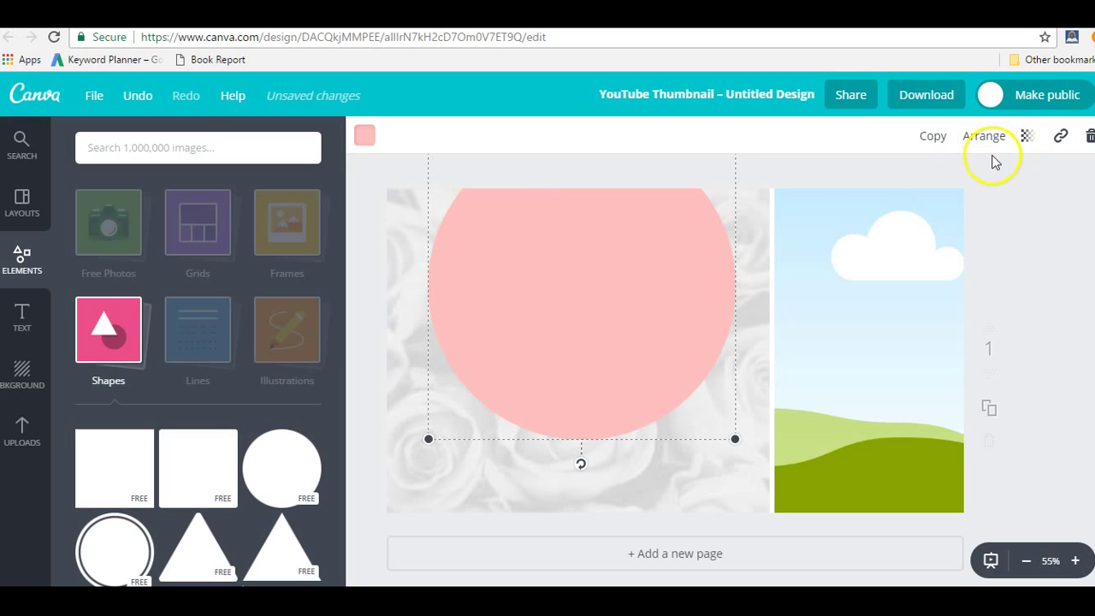
click(1028, 139)
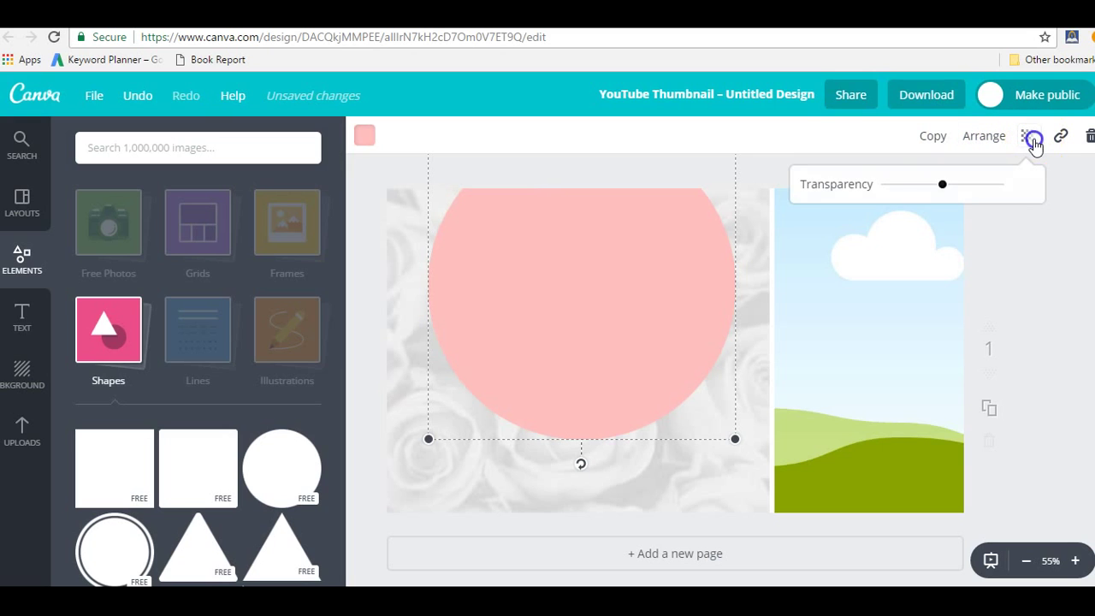
click(996, 188)
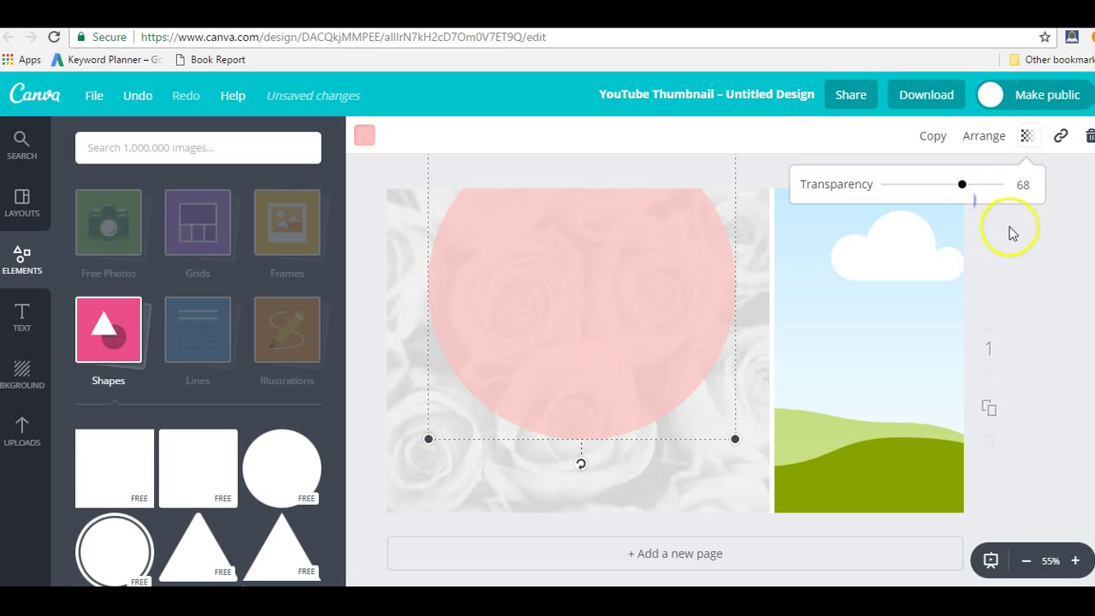
Add a heading near the top of the pink circle and change its text to "design".
click(23, 313)
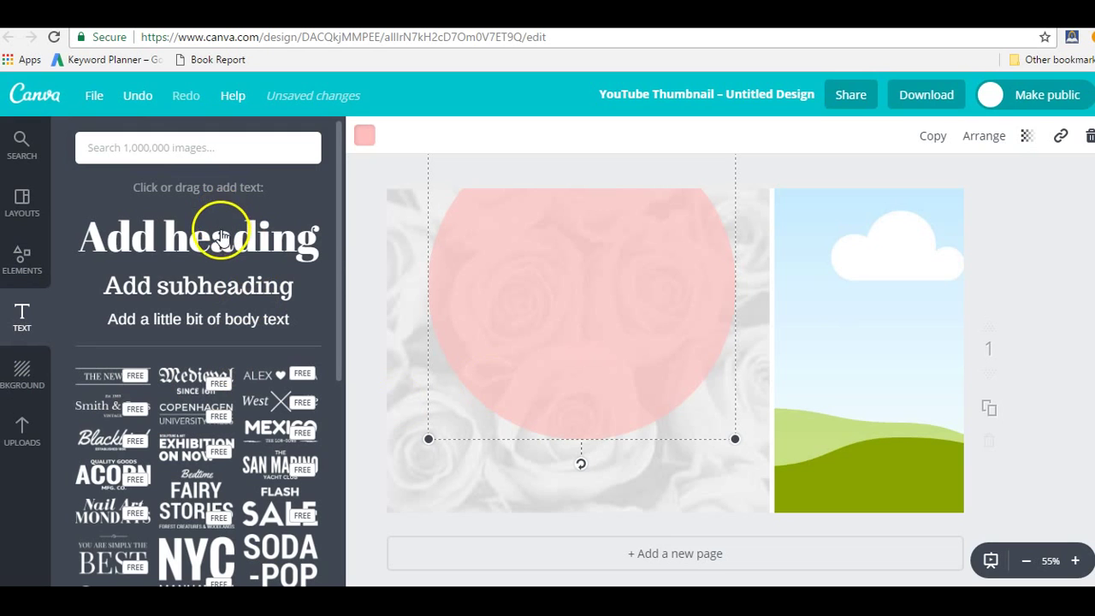
drag(220, 235, 672, 301)
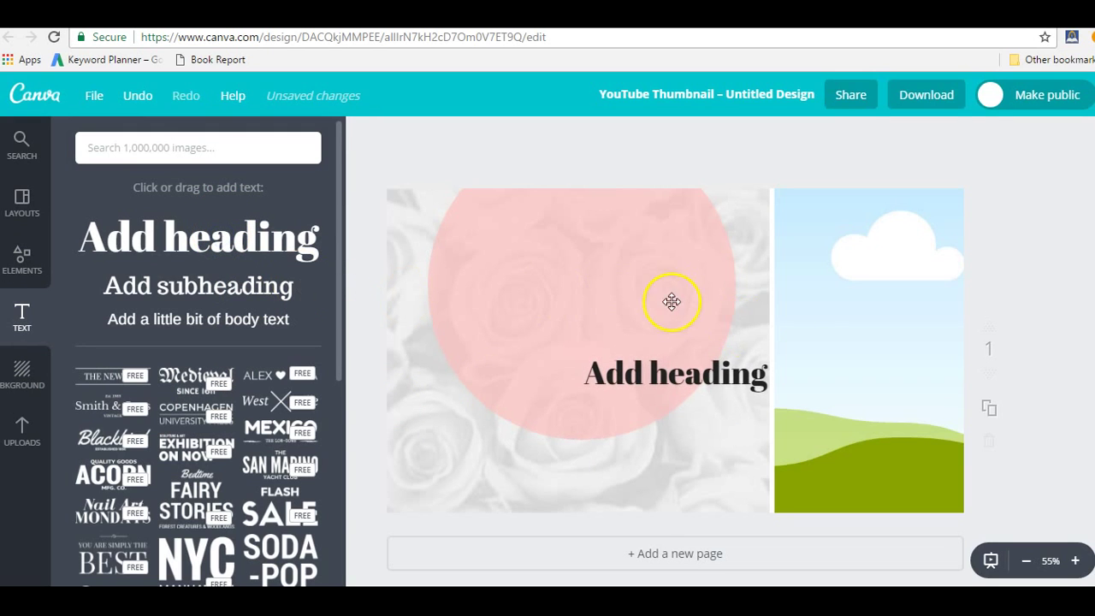
click(700, 384)
drag(687, 371, 571, 230)
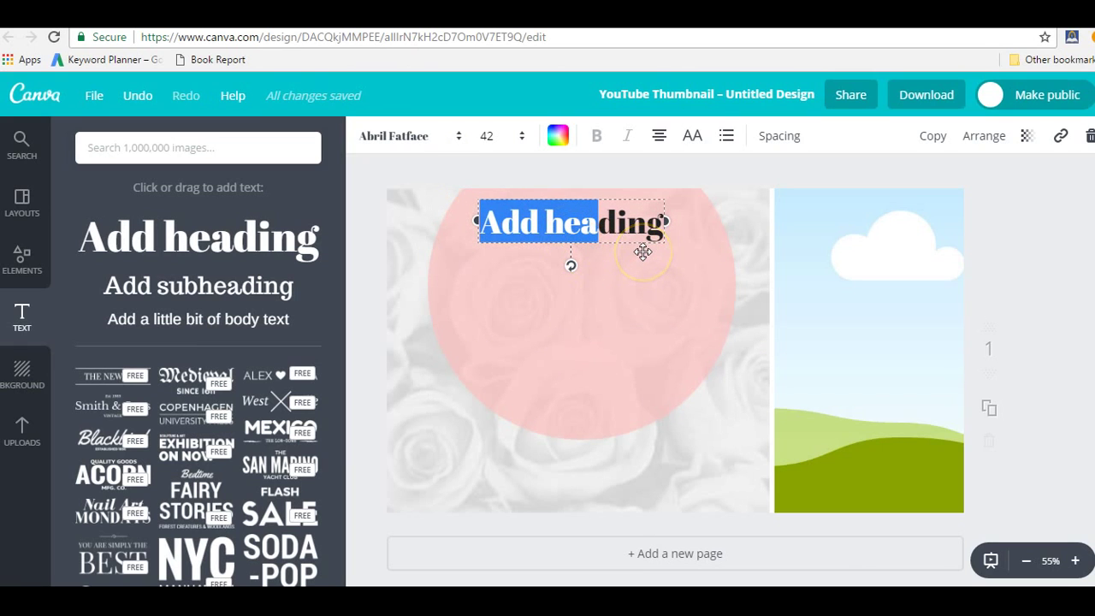
text(de)
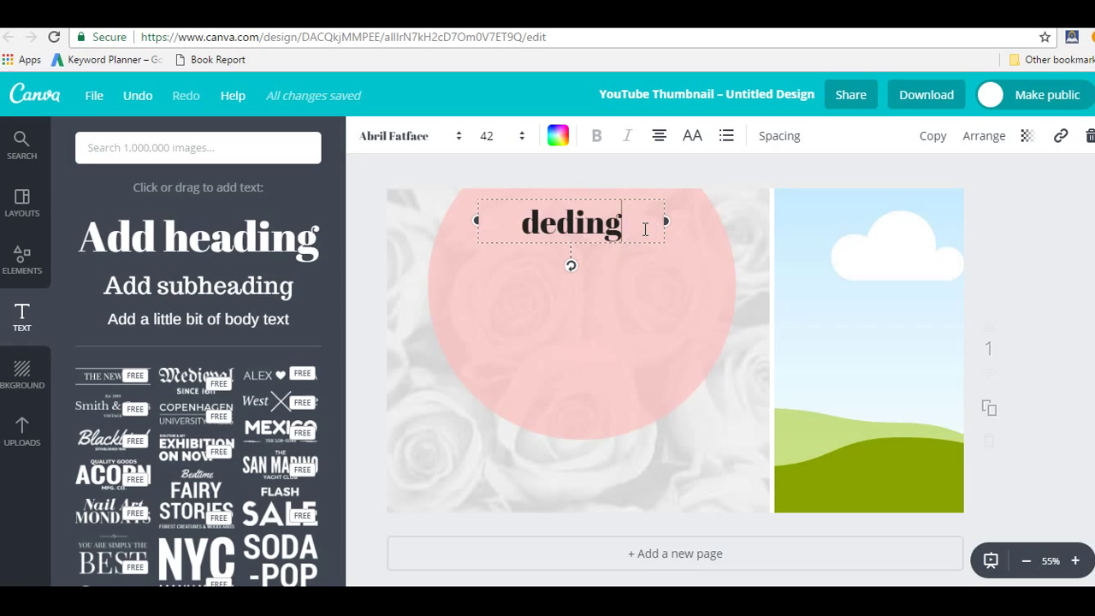
key(BackSpace)
key(BackSpace)
key(BackSpace)
key(BackSpace)
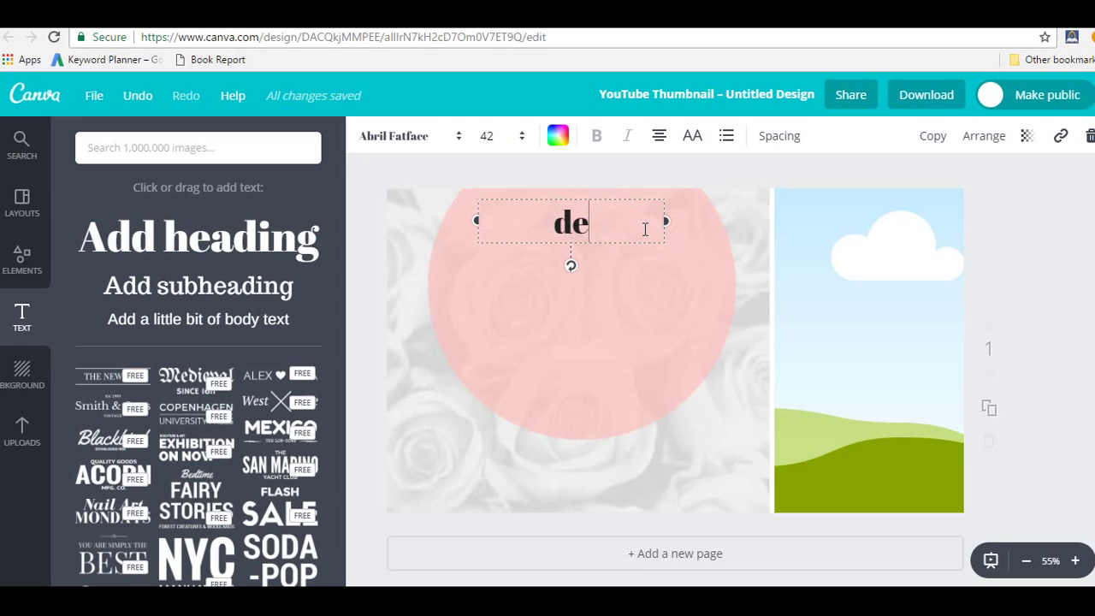
text(sign)
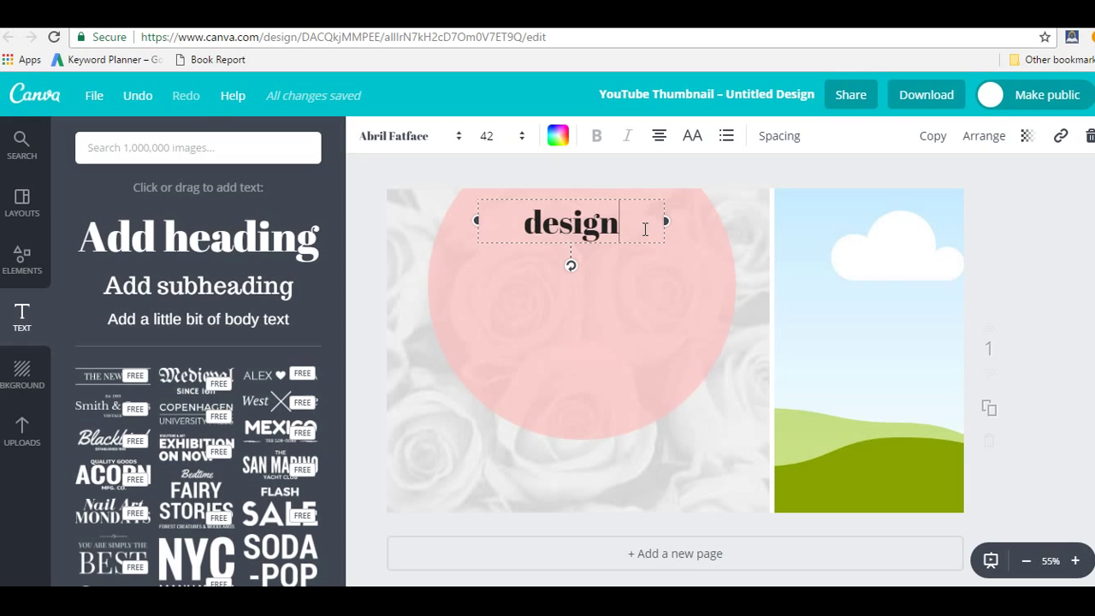
Set the "design" heading's font to Bebas Neue and its size to 80.
click(456, 131)
scroll(477, 214, down, 2)
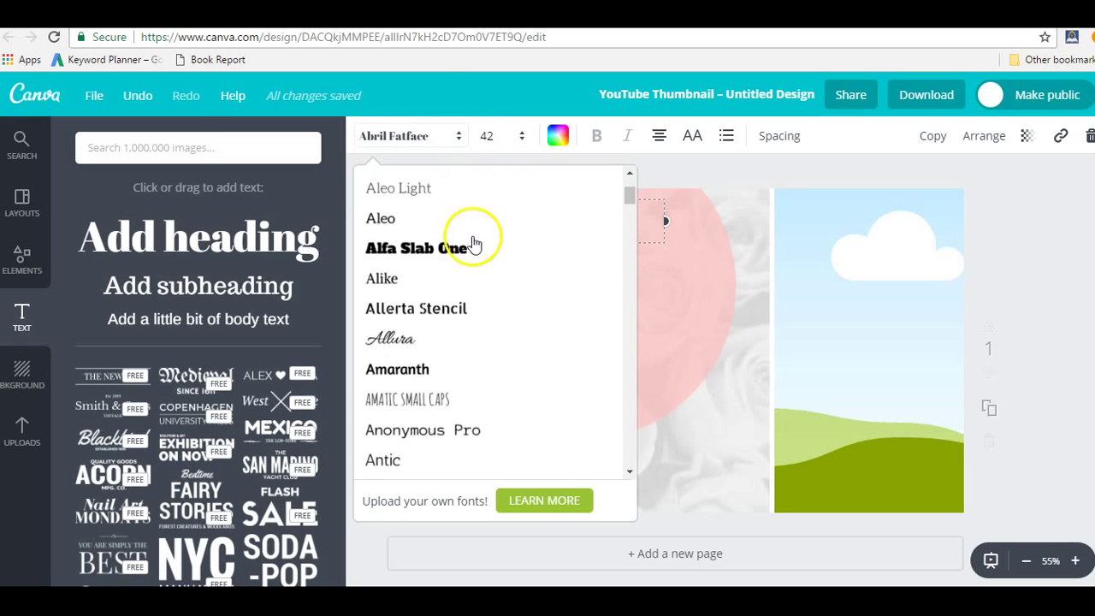
scroll(470, 278, down, 2)
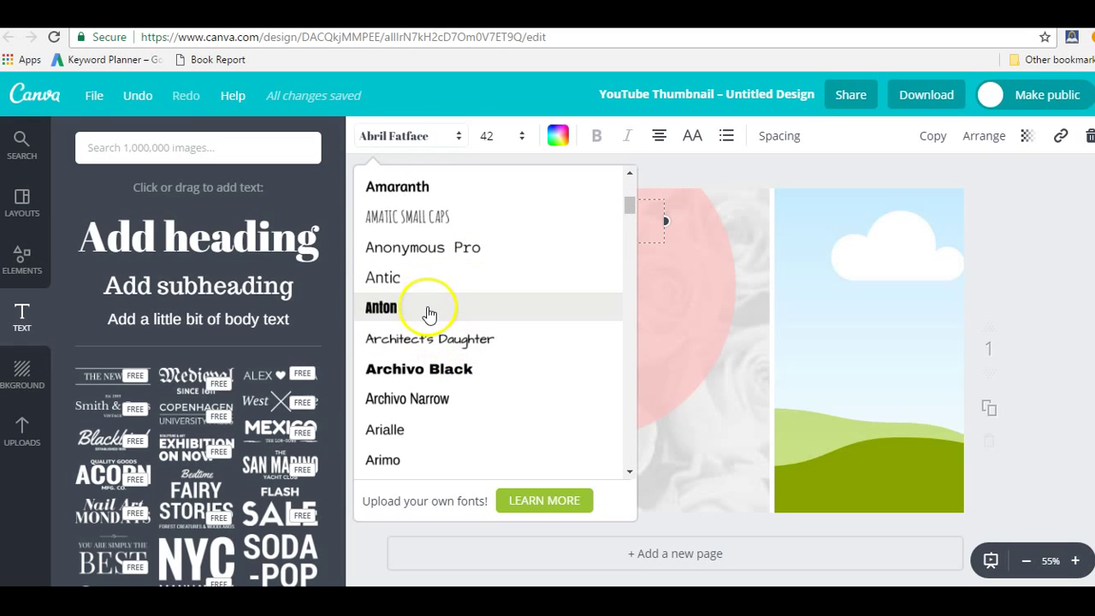
scroll(434, 358, down, 2)
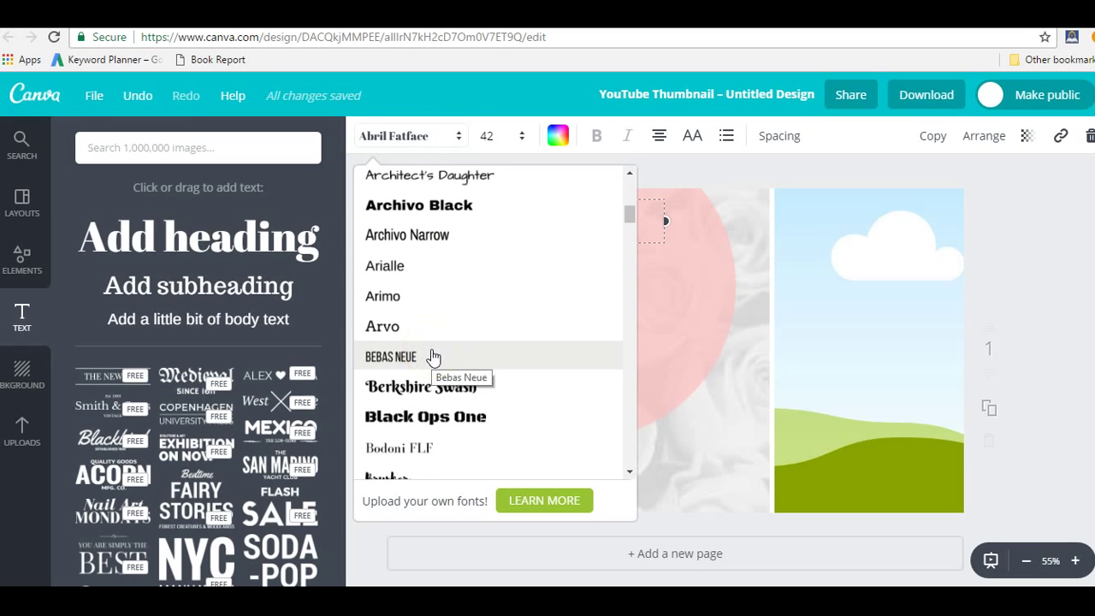
click(433, 356)
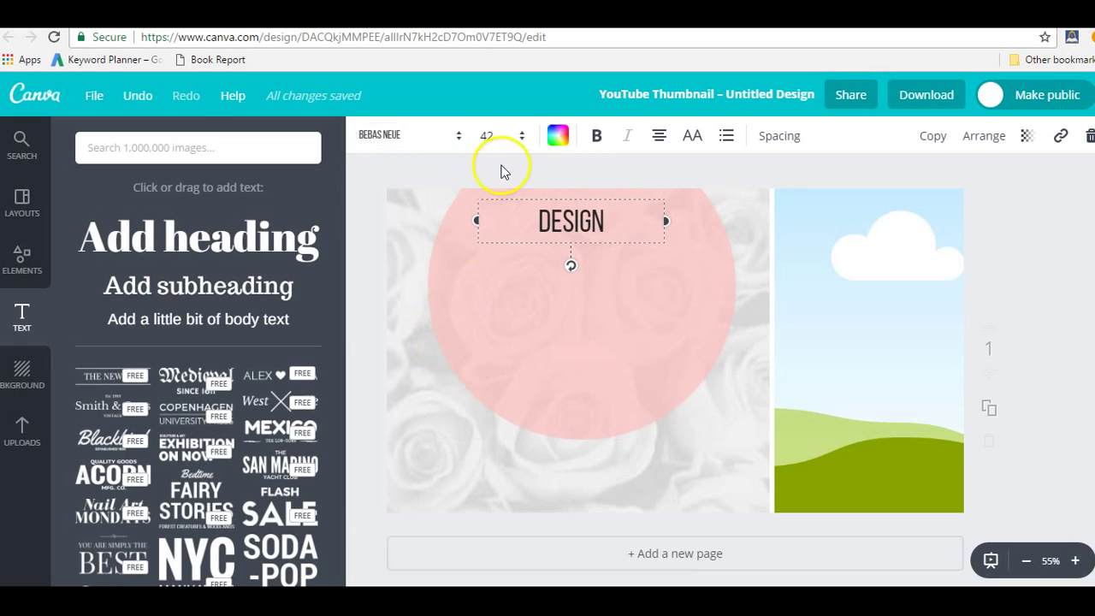
click(524, 135)
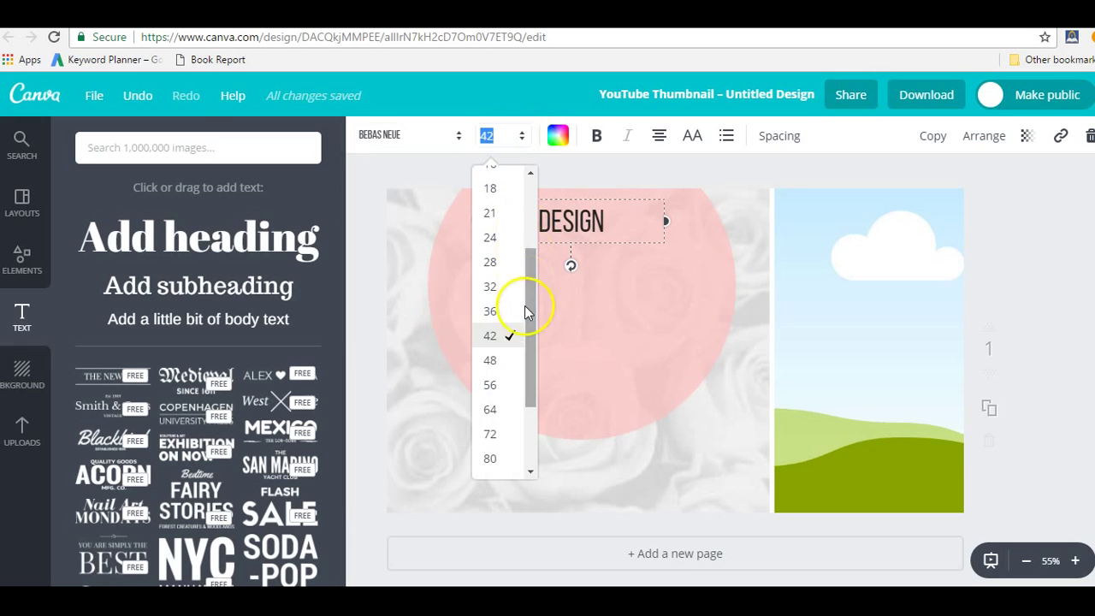
click(492, 458)
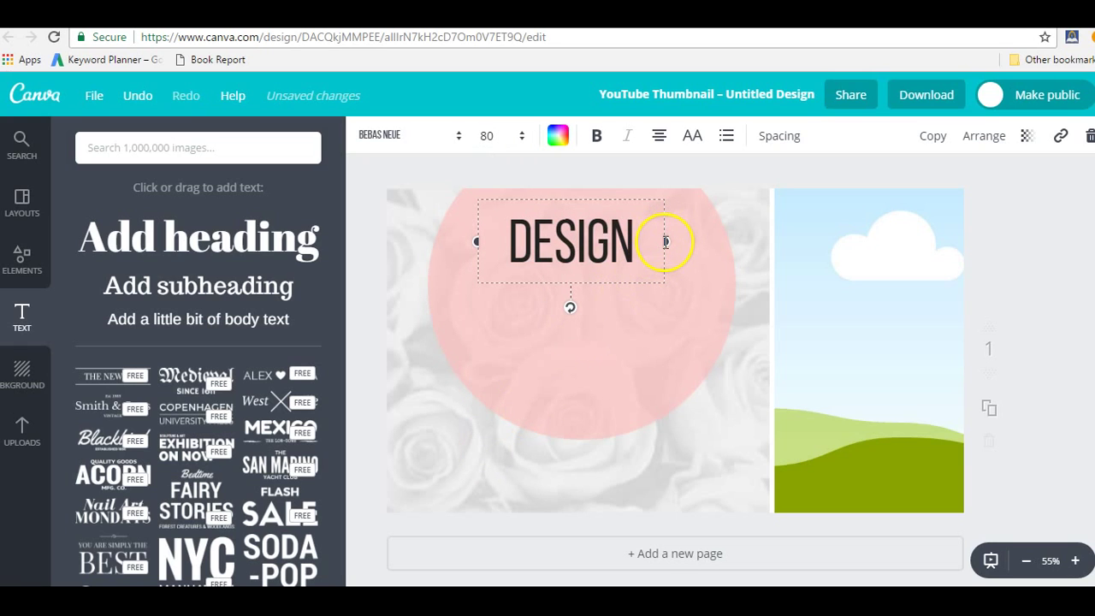
Widen the "design" text box to about 582 px, increase its letter spacing, and centre it at the top of the circle.
drag(666, 242, 709, 241)
drag(474, 240, 444, 240)
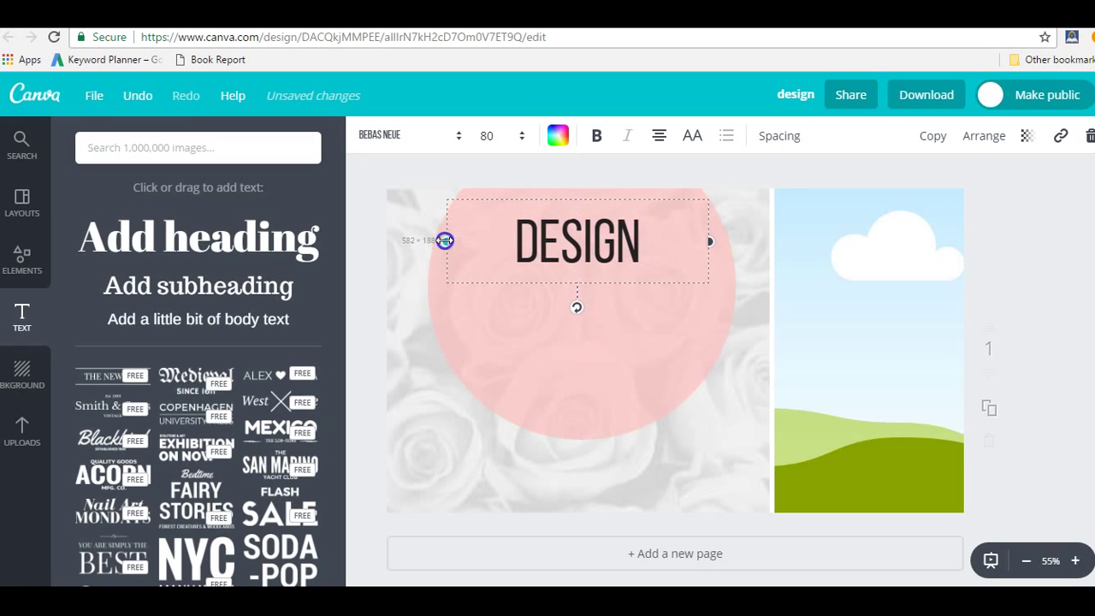
click(782, 135)
drag(872, 184, 889, 193)
drag(611, 302, 610, 291)
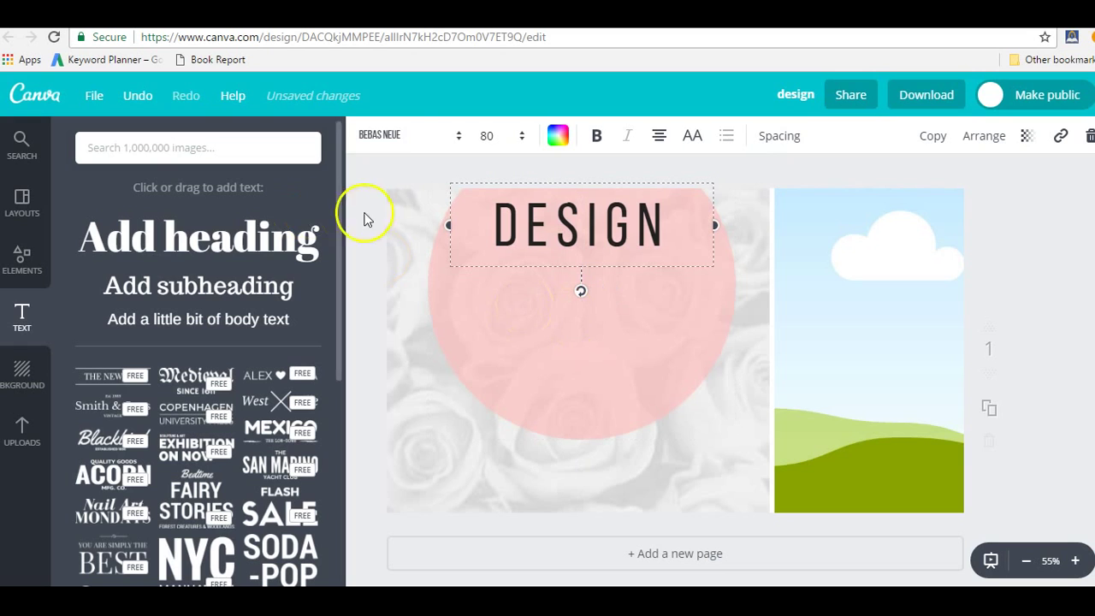
Add a second heading below "design" reading "Stunning" and set its size to 80.
mouse_move(265, 245)
mouse_down()
mouse_move(553, 371)
mouse_move(688, 387)
mouse_move(630, 362)
mouse_move(589, 304)
mouse_up()
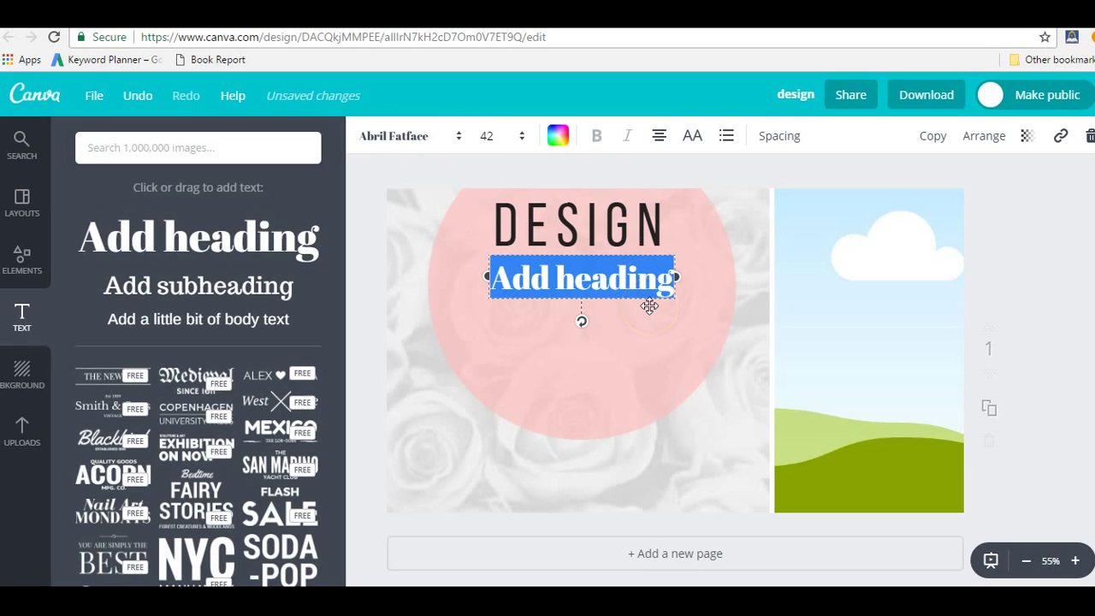
text(s)
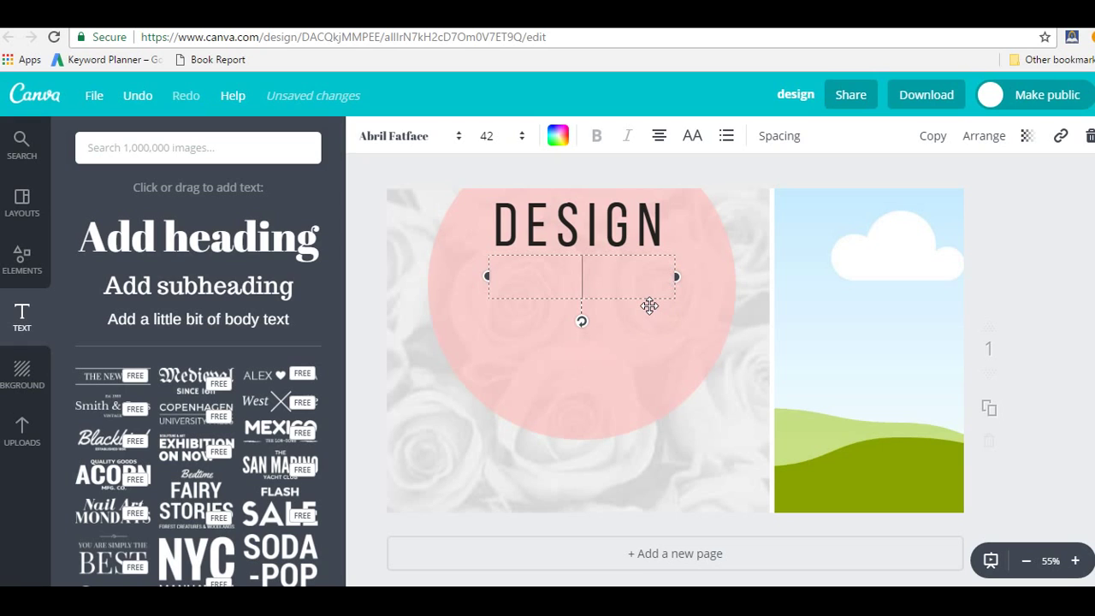
text(tunning)
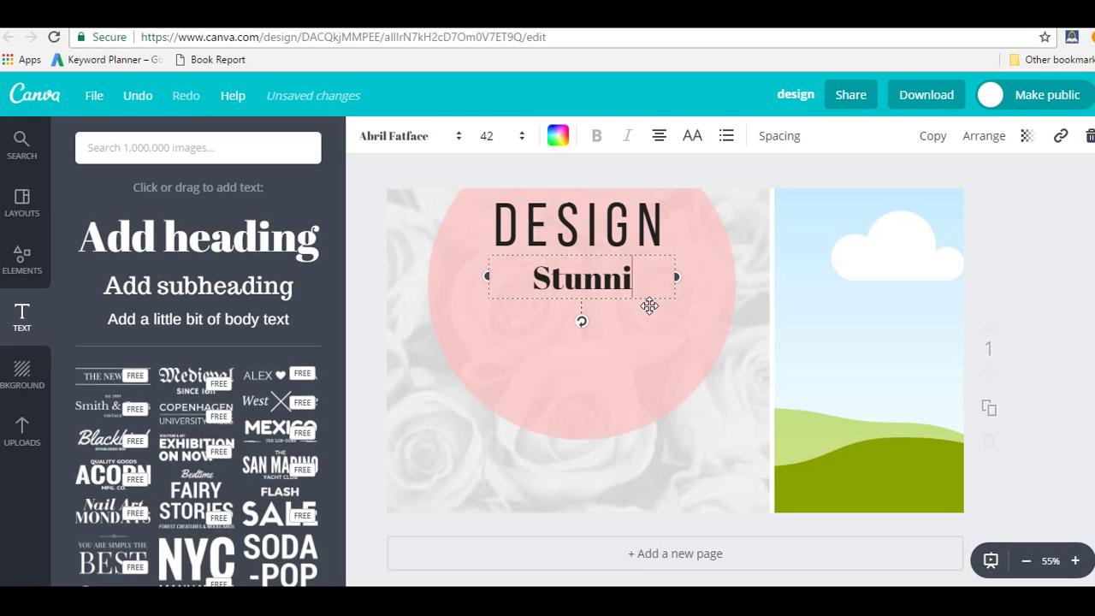
click(521, 136)
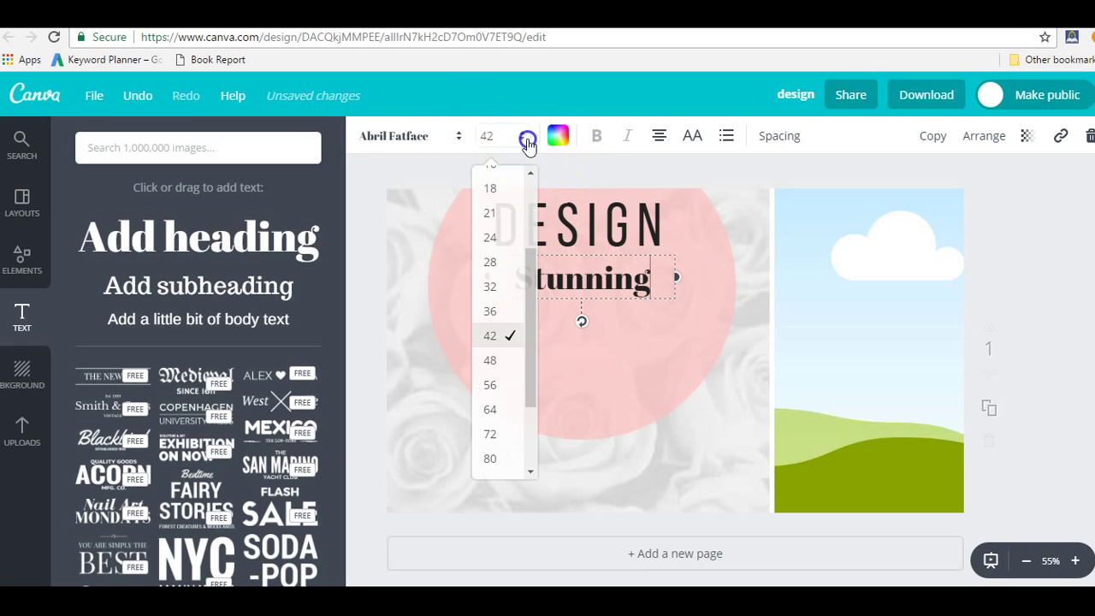
click(491, 457)
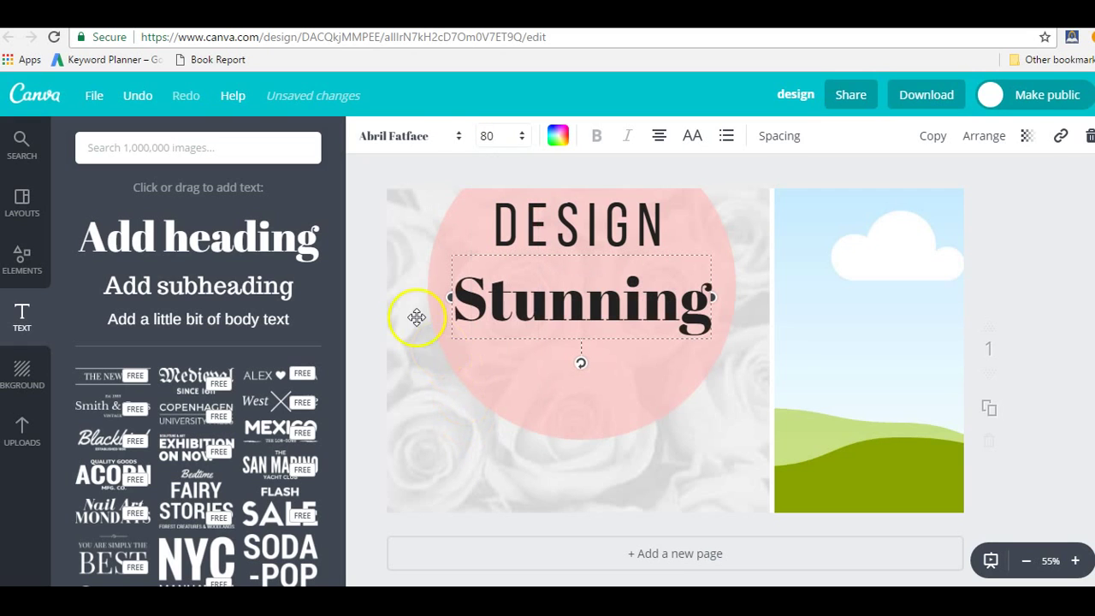
Set the font of the "Stunning" heading to Clicker Script.
click(459, 137)
scroll(456, 291, down, 5)
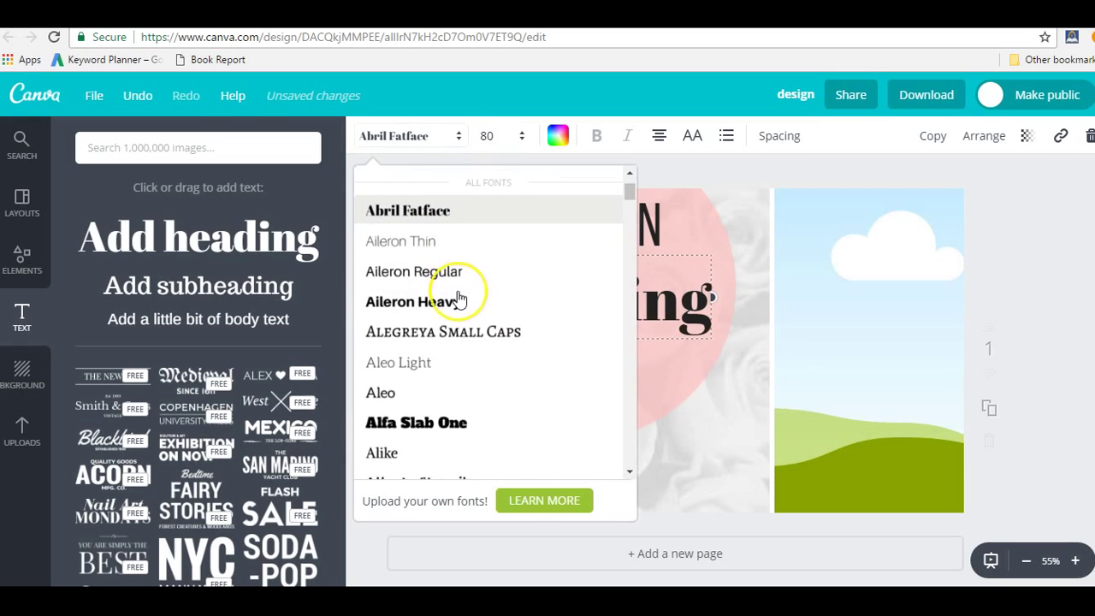
scroll(459, 298, down, 5)
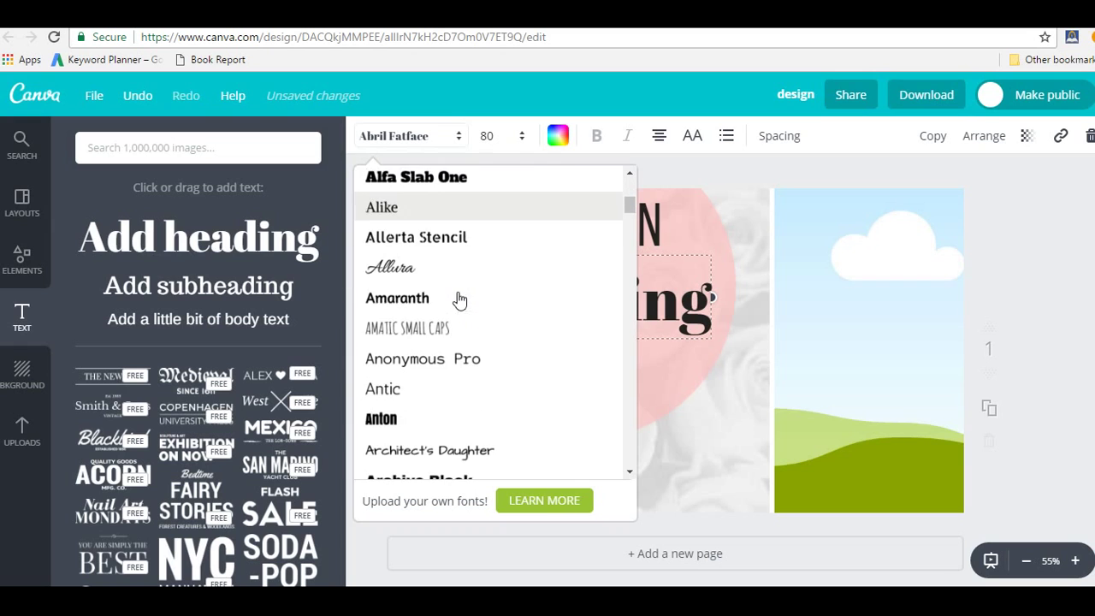
scroll(460, 304, down, 3)
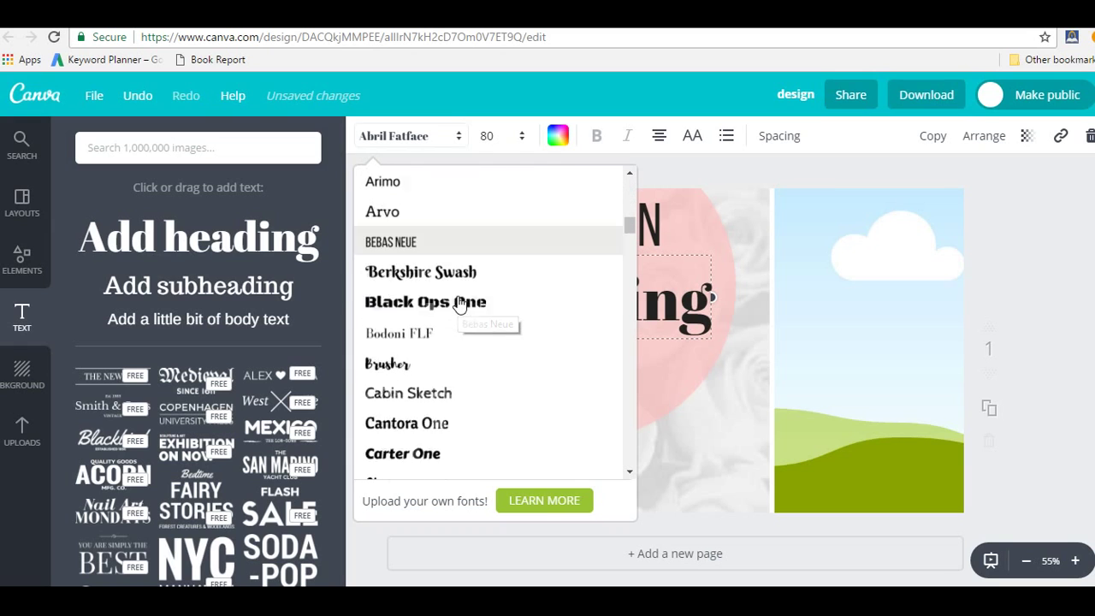
click(451, 361)
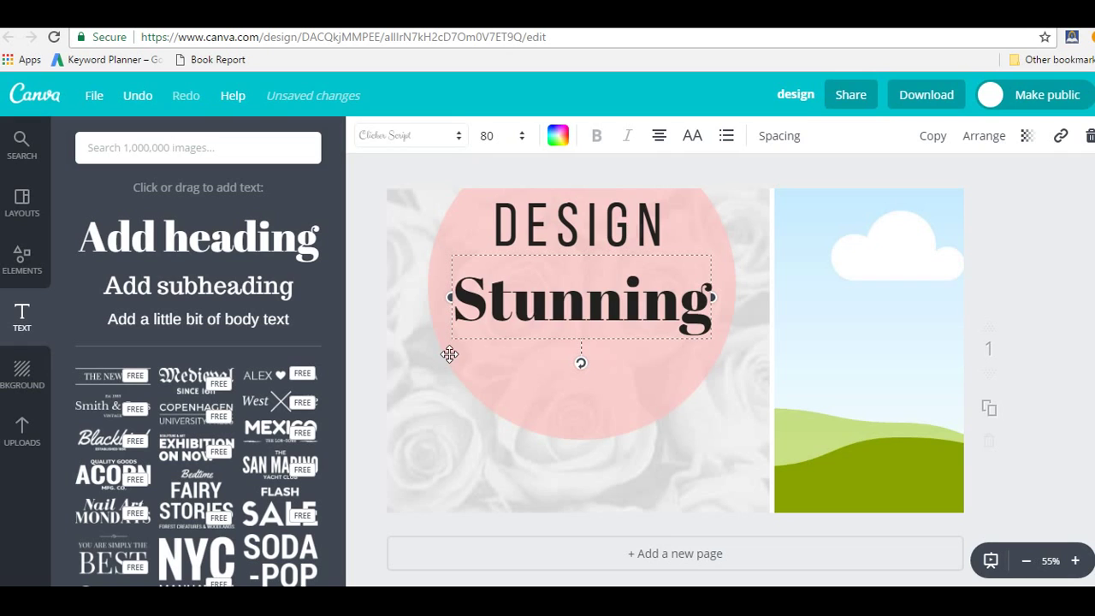
Colour the "Stunning" heading light blue from the default palette and move it up close beneath "Design".
click(558, 135)
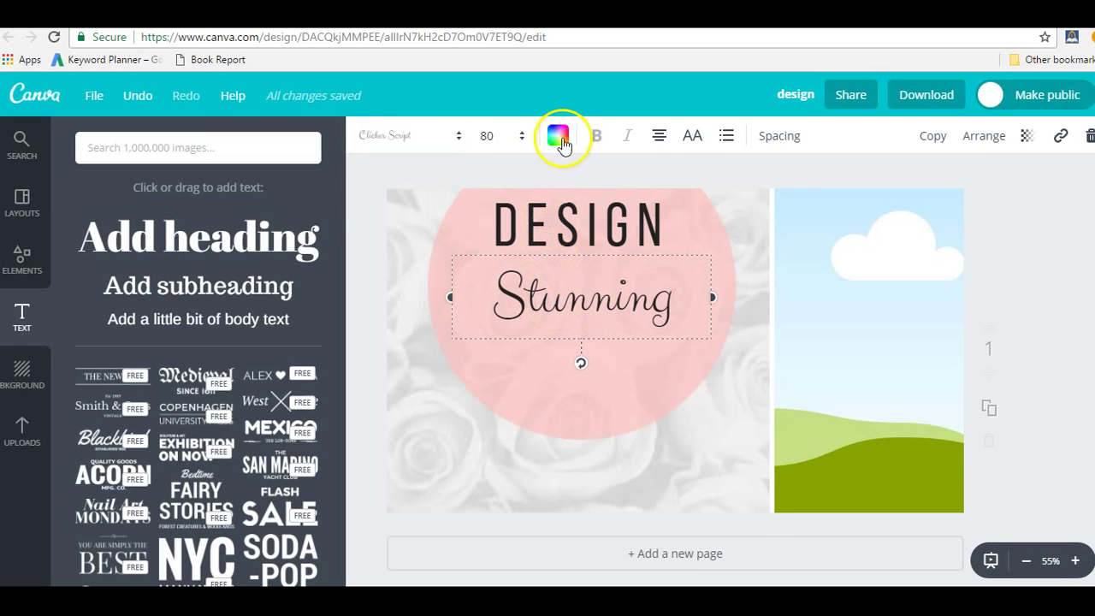
click(710, 313)
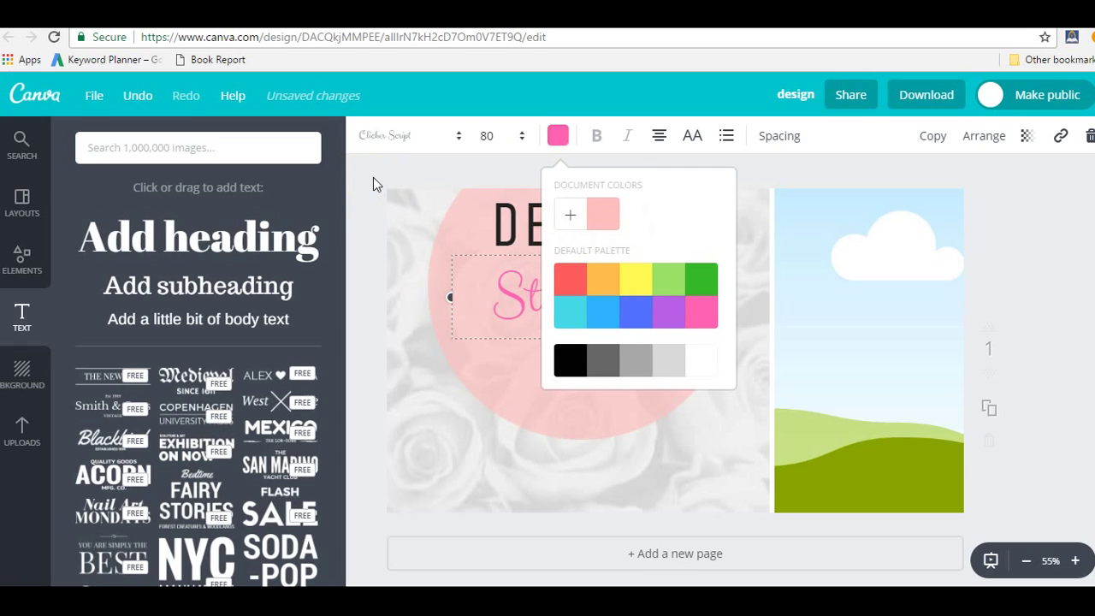
click(611, 313)
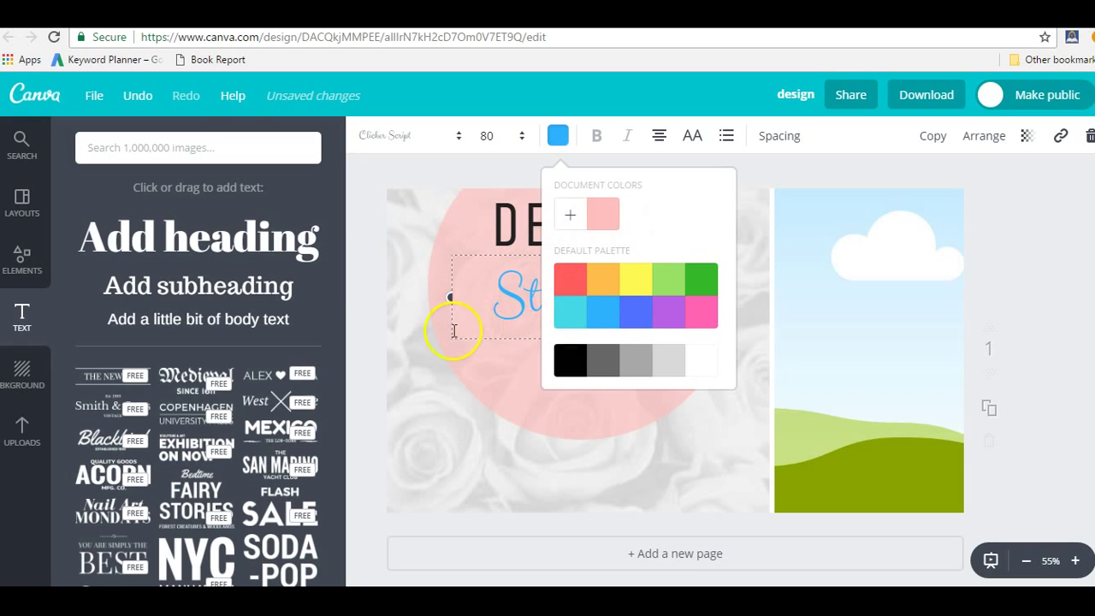
click(364, 261)
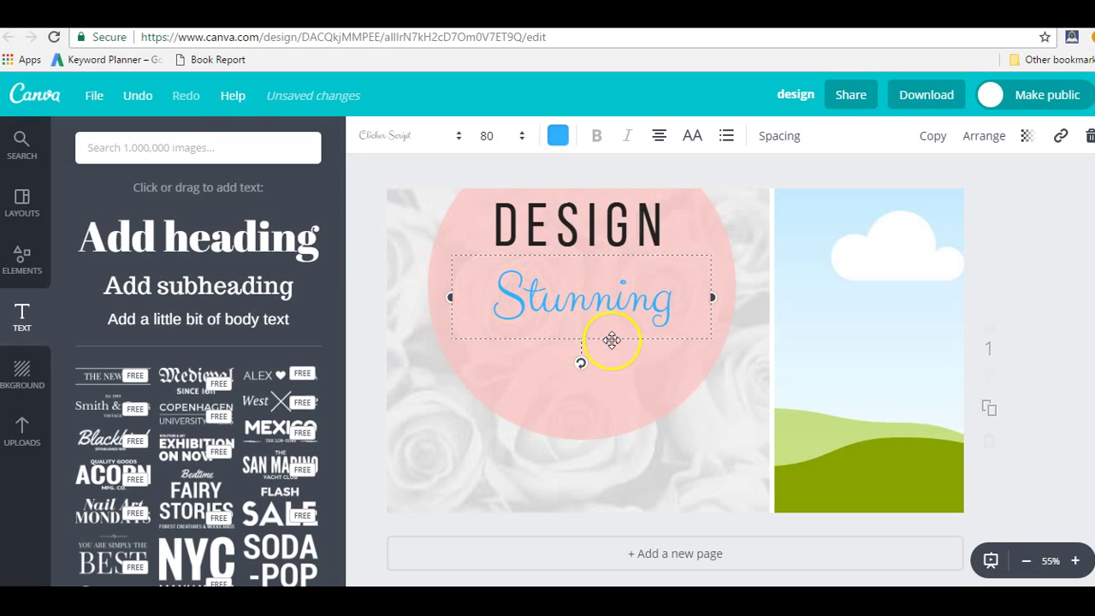
drag(604, 352, 589, 334)
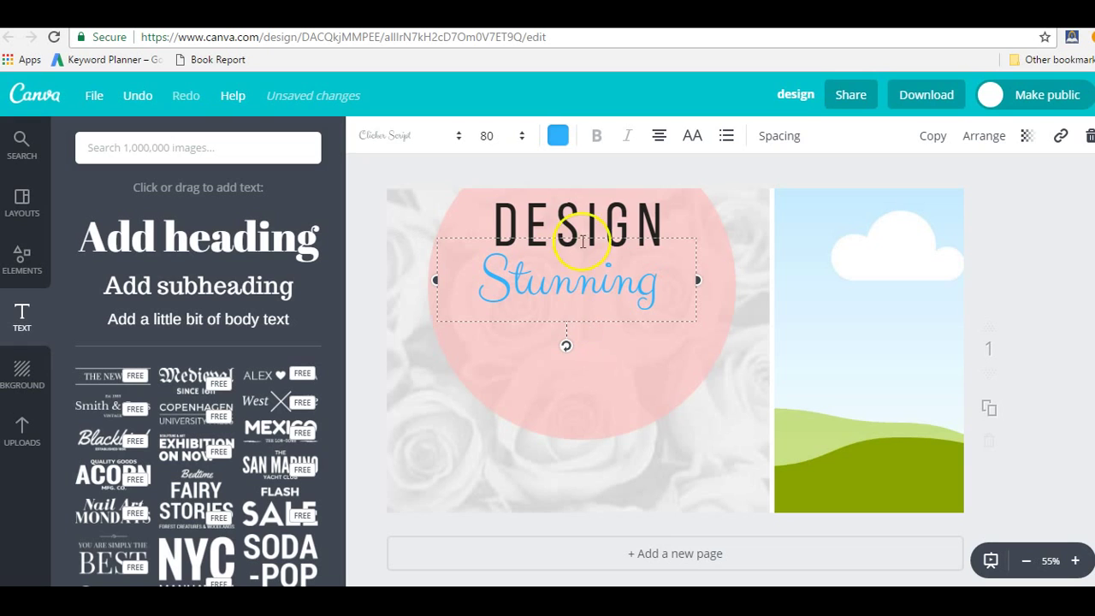
Duplicate the "Design" heading, place the copy below "Stunning", and replace its text with "GRAPHICS".
click(578, 214)
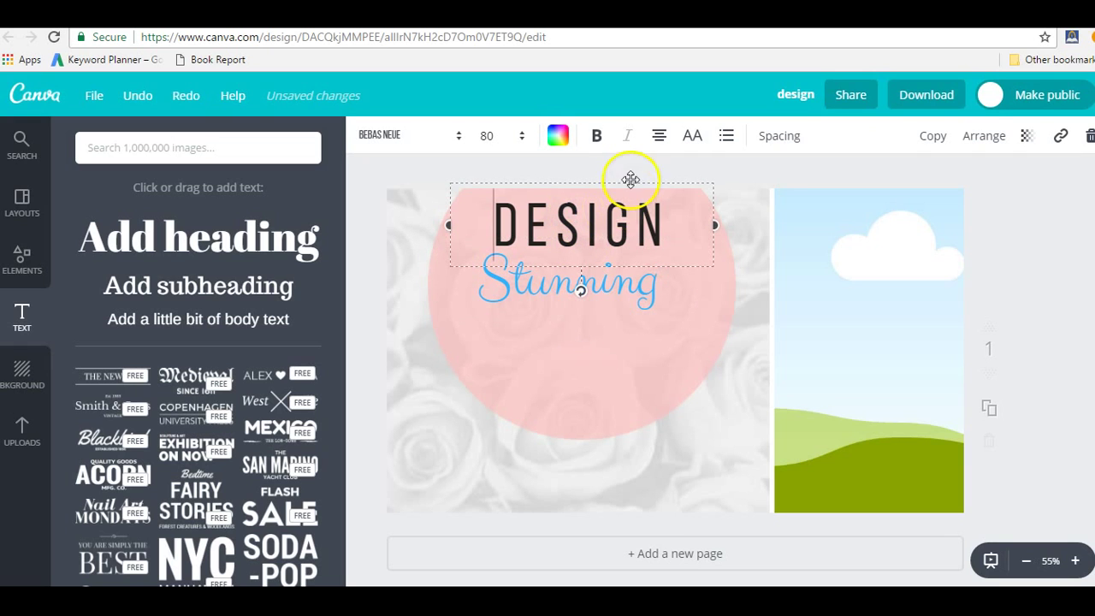
click(711, 286)
drag(596, 241, 591, 379)
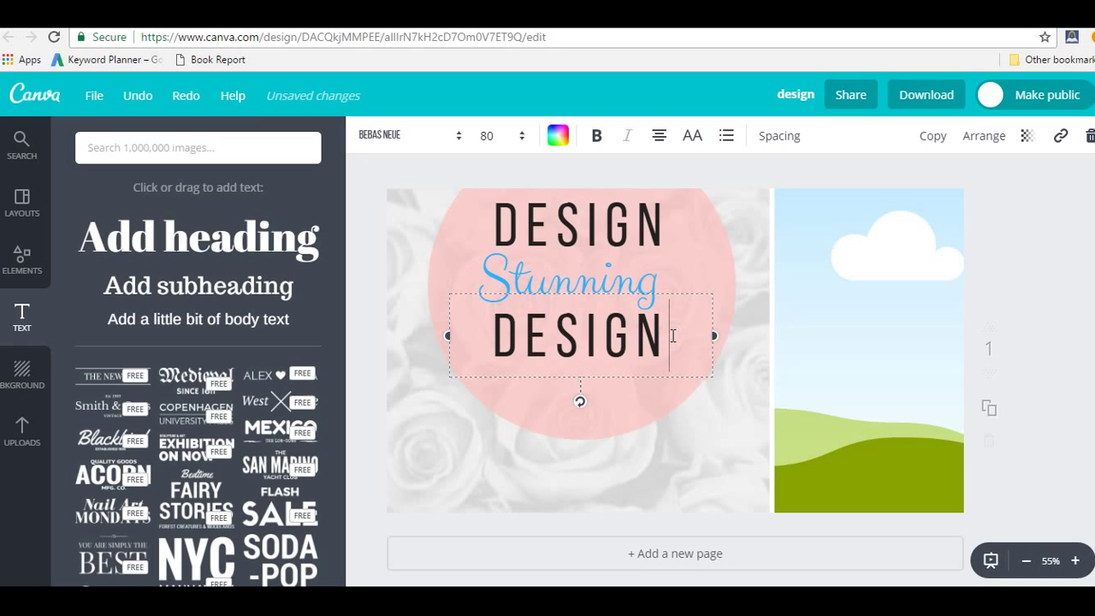
key(BackSpace)
key(BackSpace)
key(BackSpace)
key(BackSpace)
key(BackSpace)
key(BackSpace)
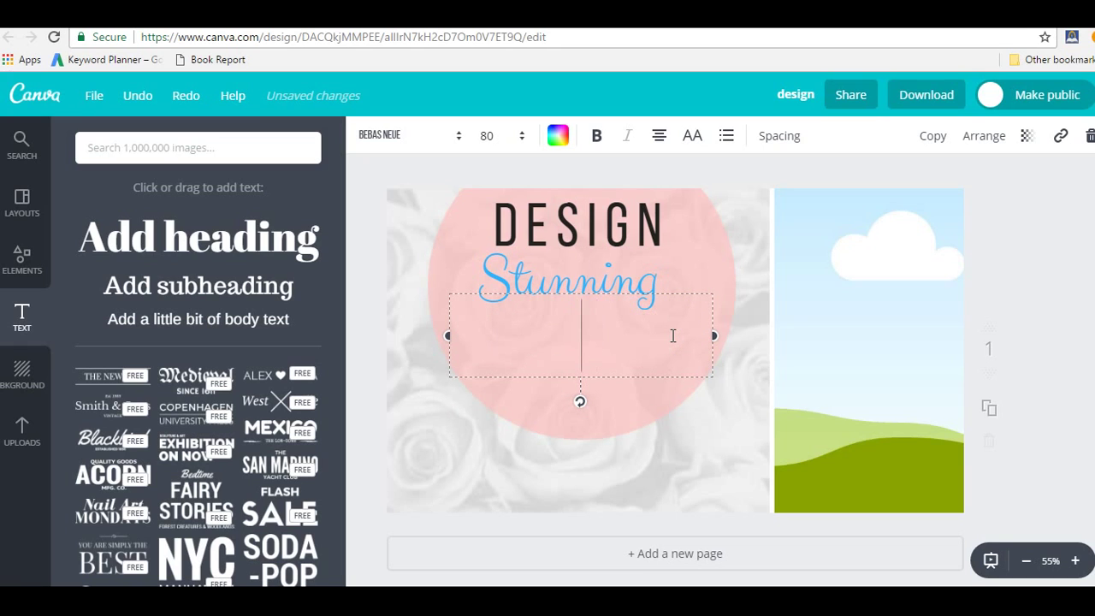
text(GRAP)
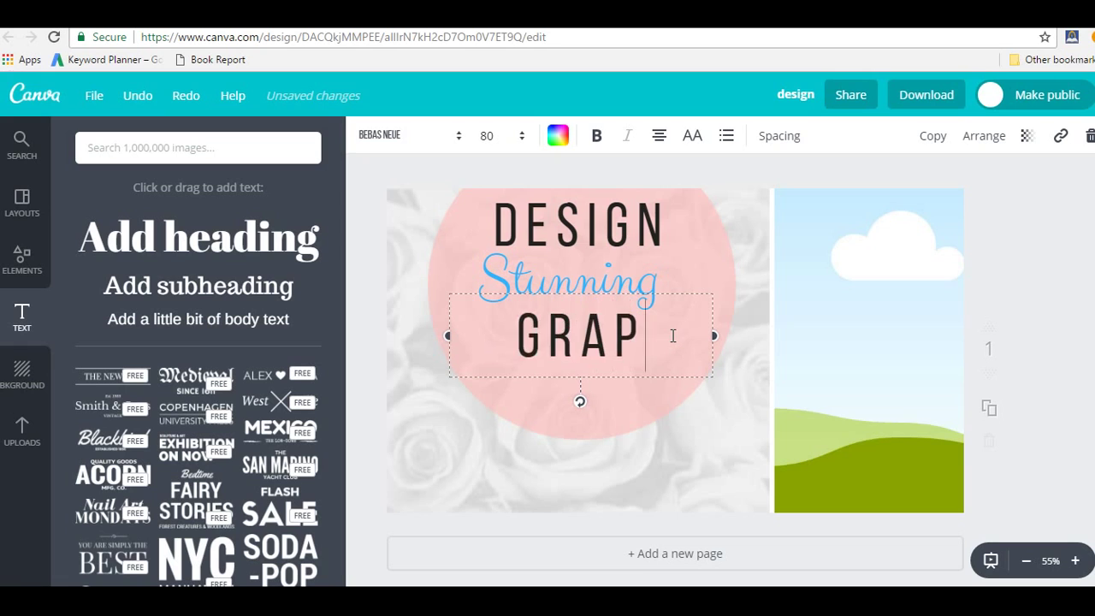
text(HICS)
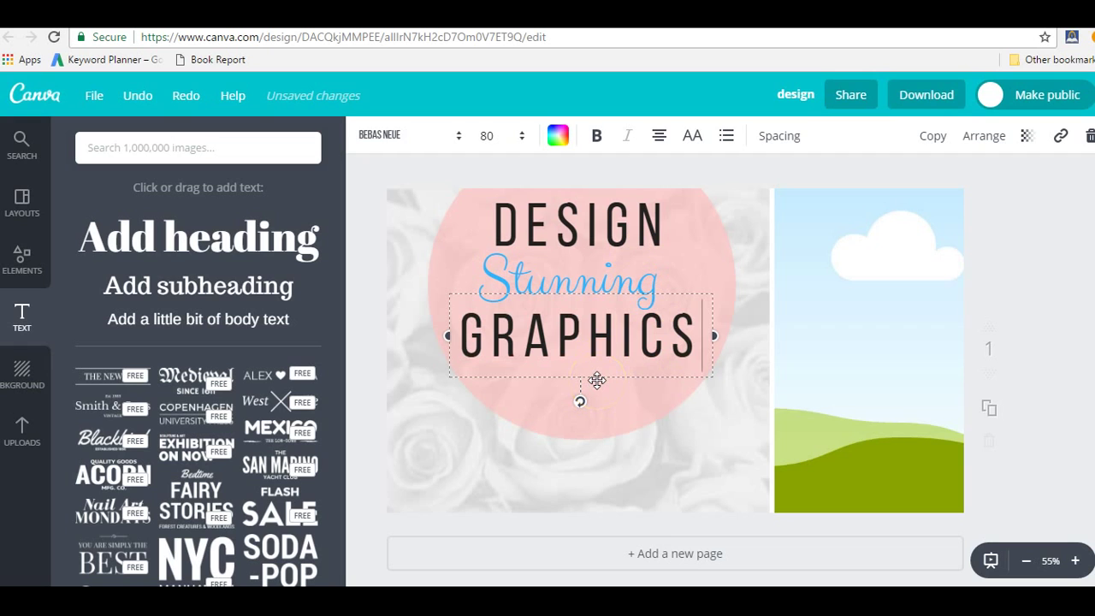
Duplicate the "Graphics" heading, place the copy directly below it, and replace its text with "FAST & EASY".
click(611, 395)
click(611, 396)
drag(607, 401, 598, 451)
click(688, 392)
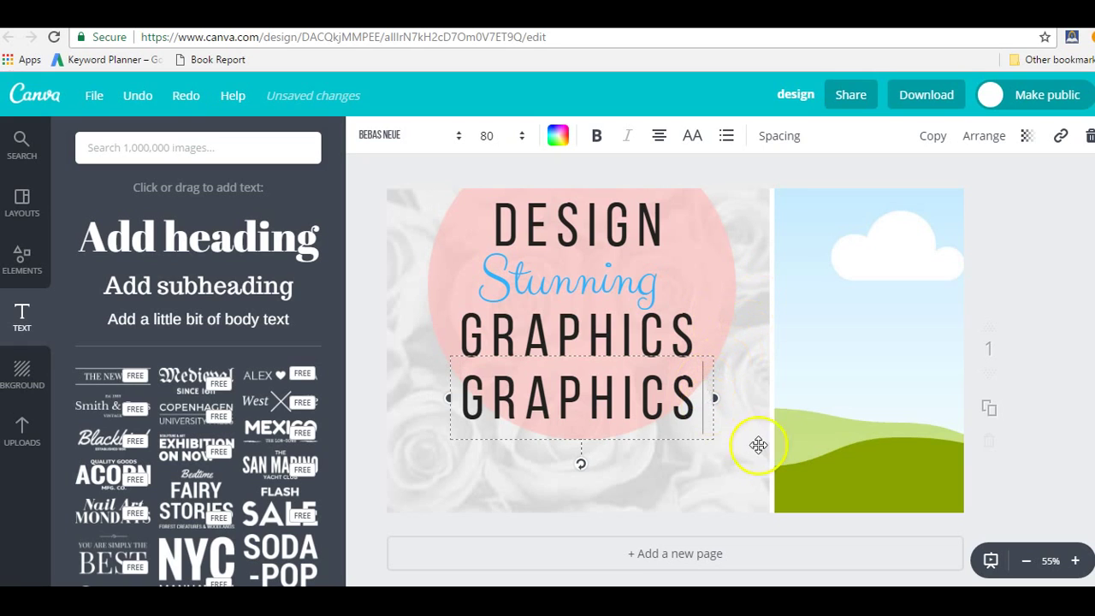
key(BackSpace)
key(BackSpace)
key(BackSpace)
key(BackSpace)
key(BackSpace)
key(BackSpace)
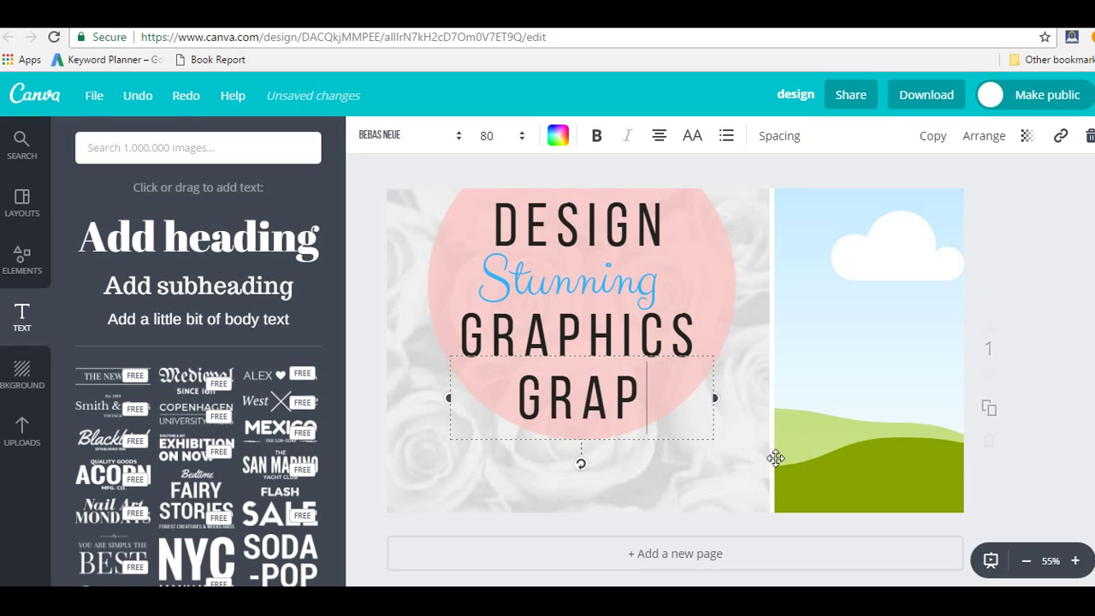
key(BackSpace)
key(BackSpace)
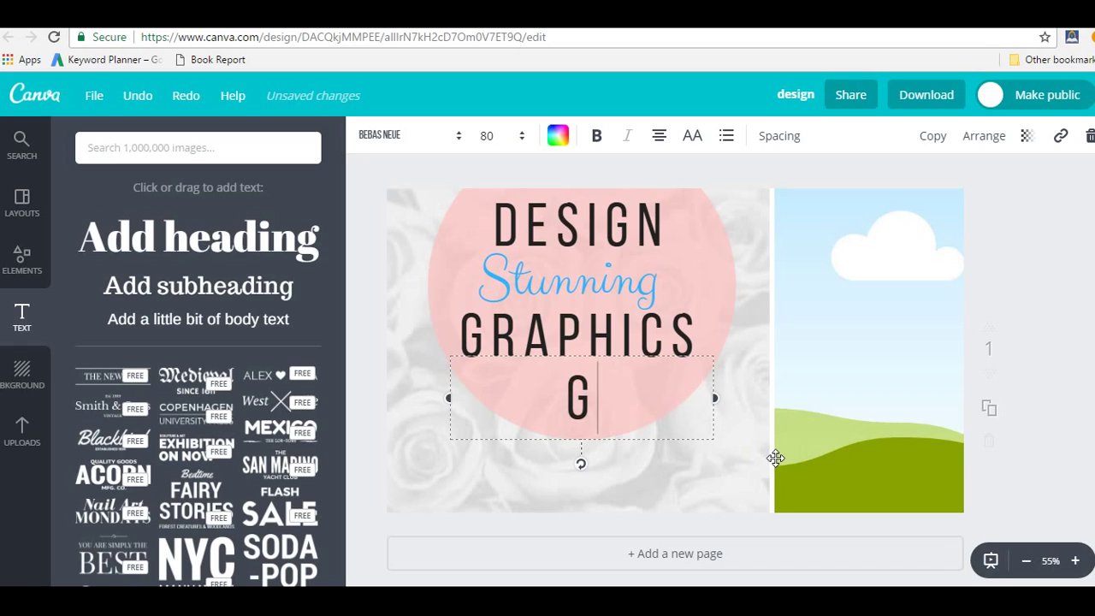
text(FAST A)
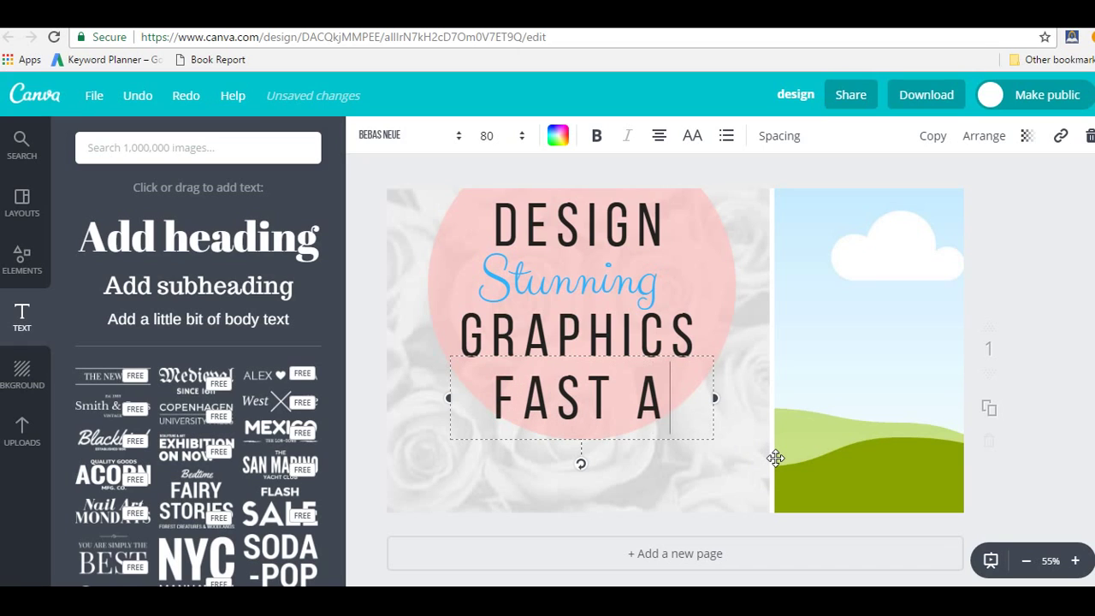
key(BackSpace)
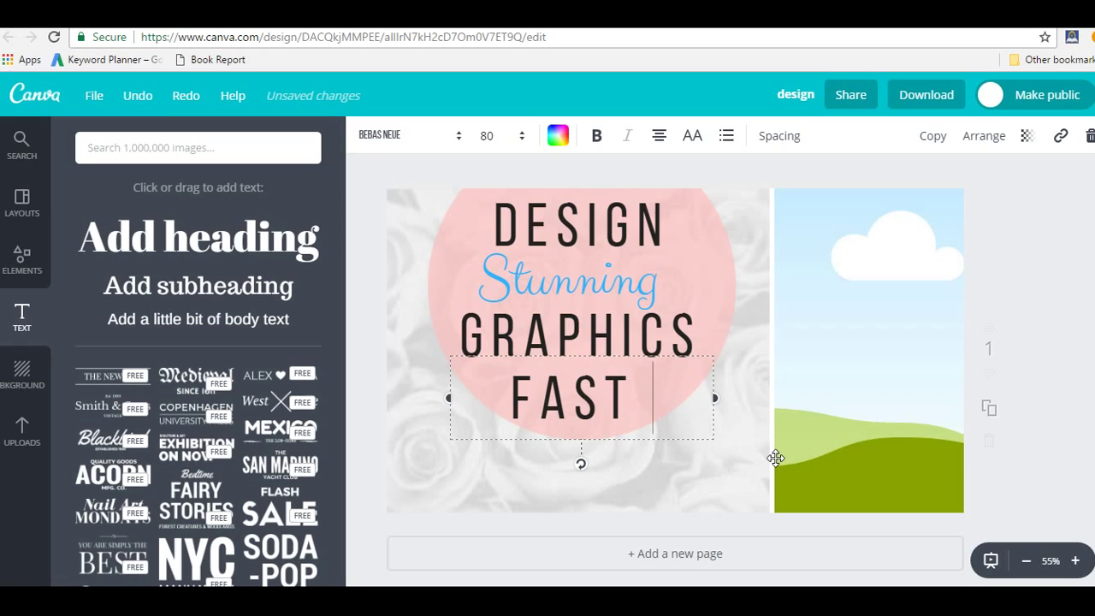
text(& EASY)
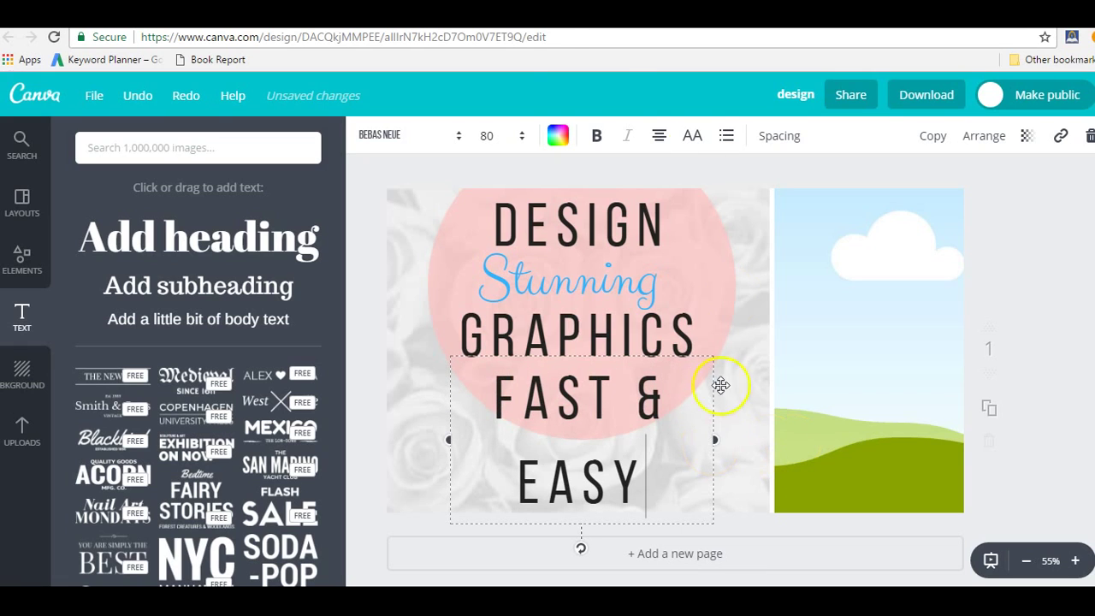
Set "Fast & Easy" to size 72, widen its box to fit one line, and adjust its and the "Graphics" heading's positions.
click(522, 137)
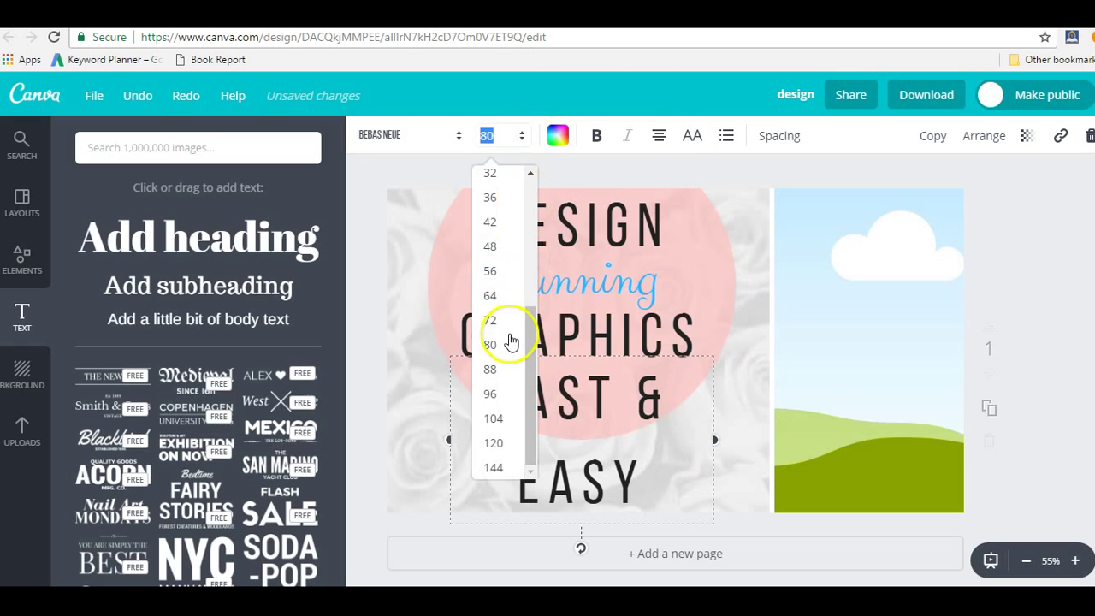
click(492, 318)
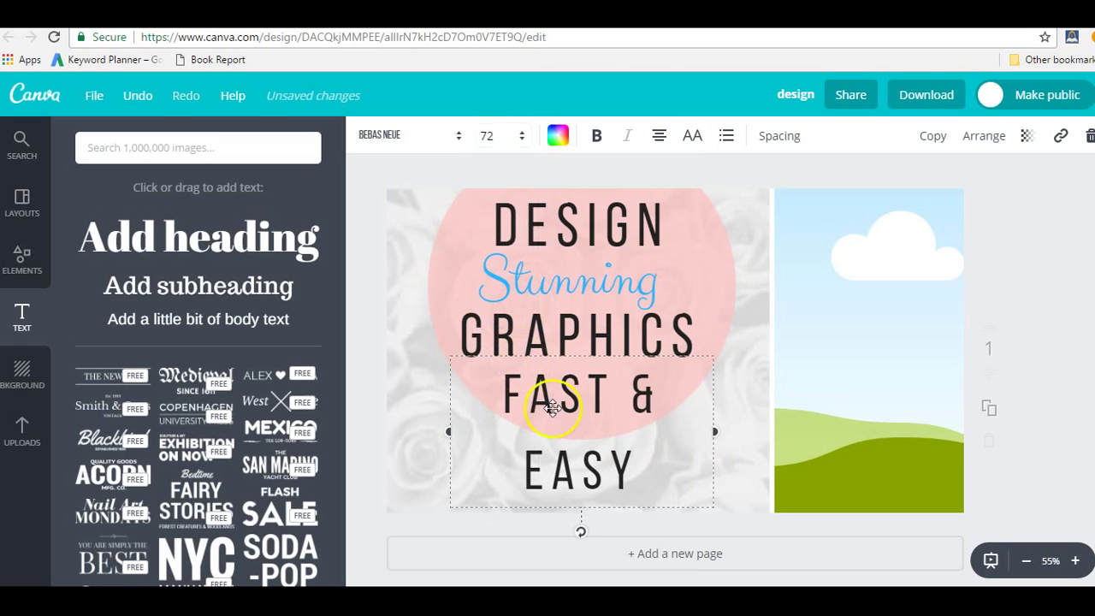
drag(754, 430, 780, 423)
drag(626, 441, 606, 456)
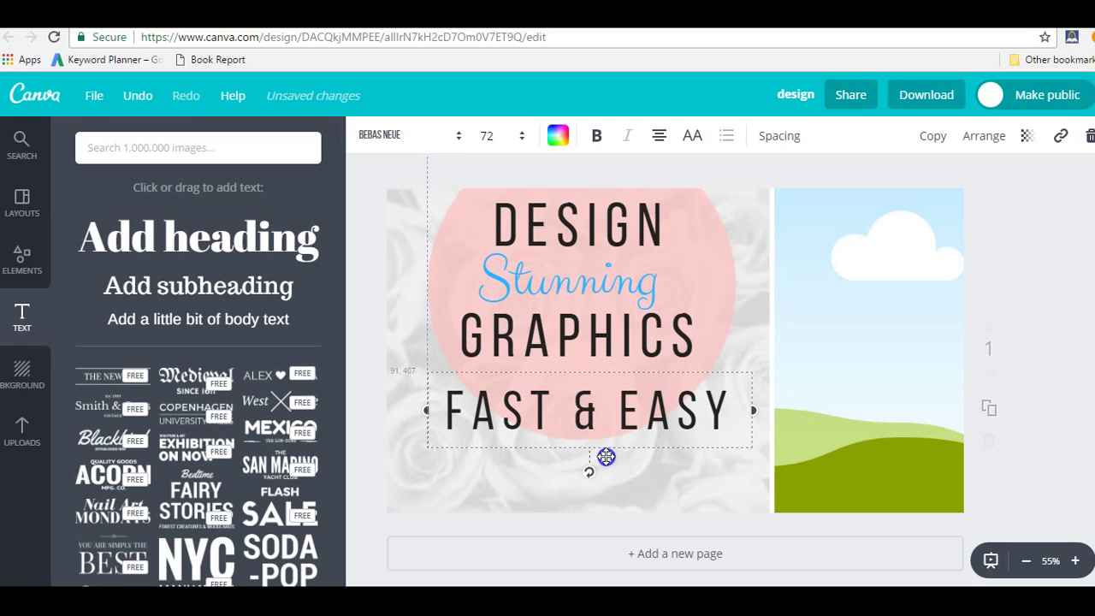
drag(589, 329, 595, 335)
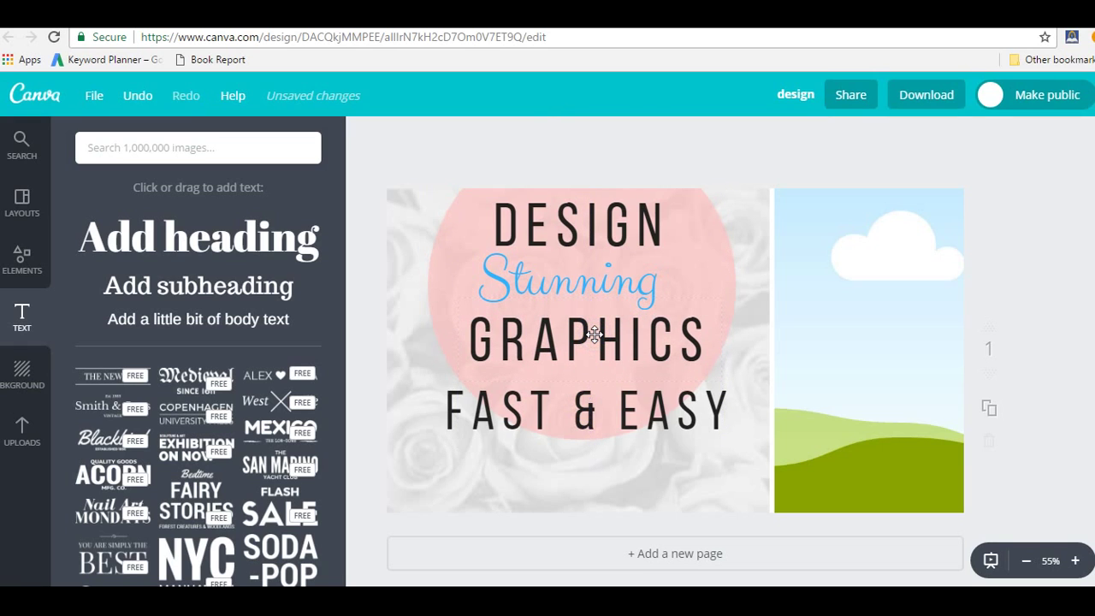
Colour the "Fast & Easy" text dark grey from the default palette.
click(569, 137)
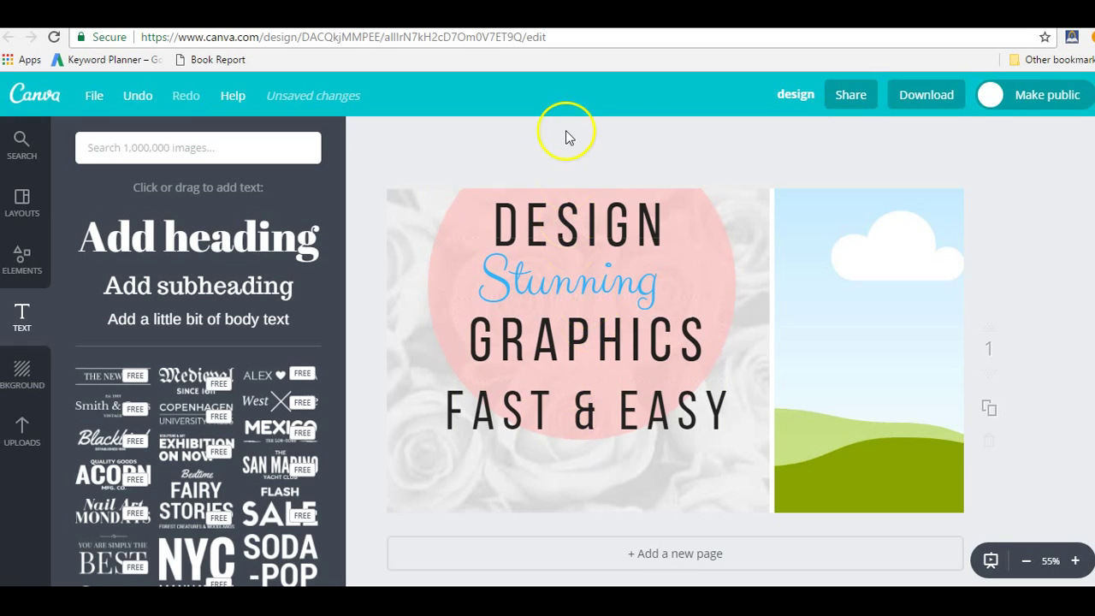
click(577, 426)
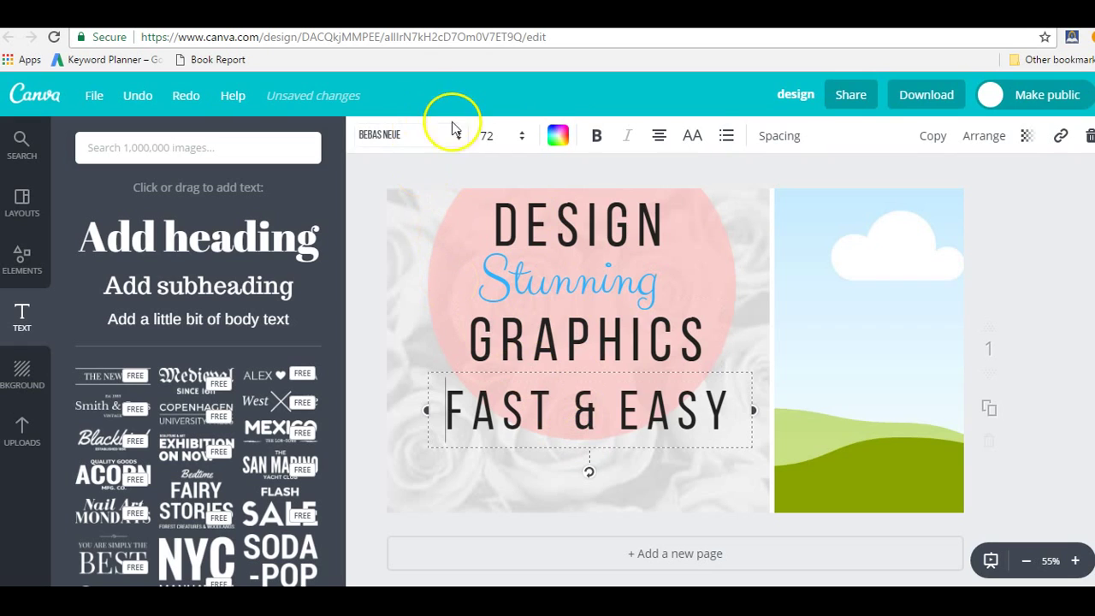
click(561, 137)
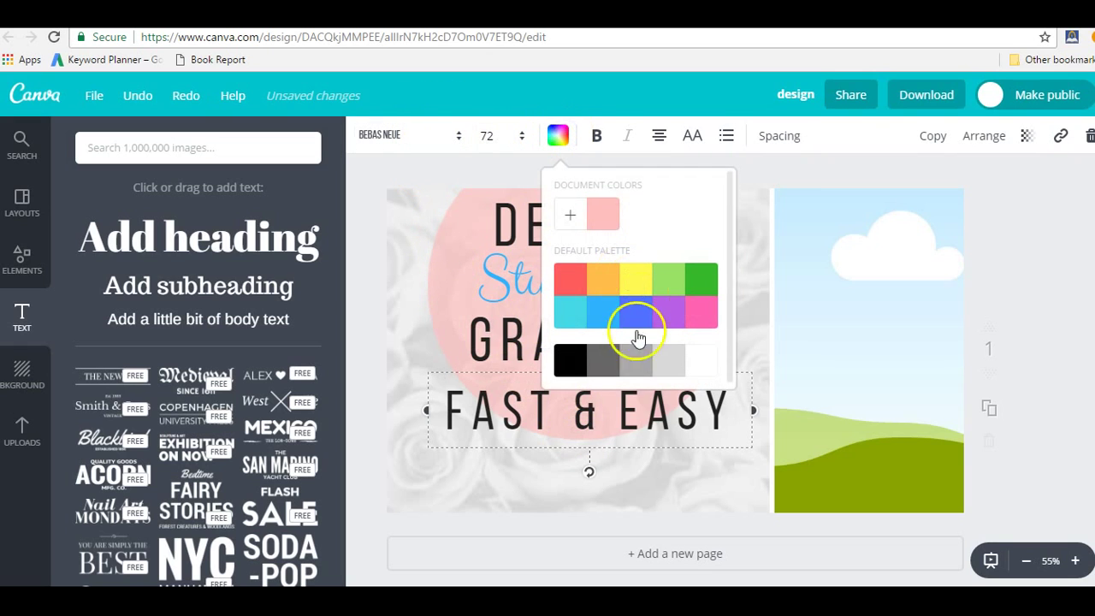
click(597, 365)
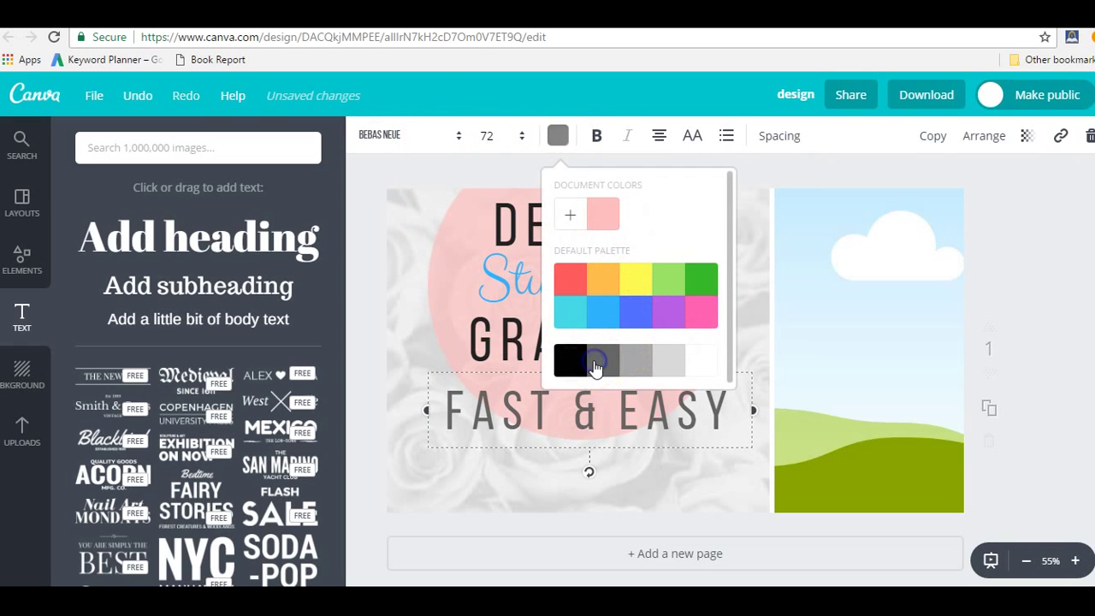
Try the Allerta Stencil font on the "Fast & Easy" text.
click(460, 140)
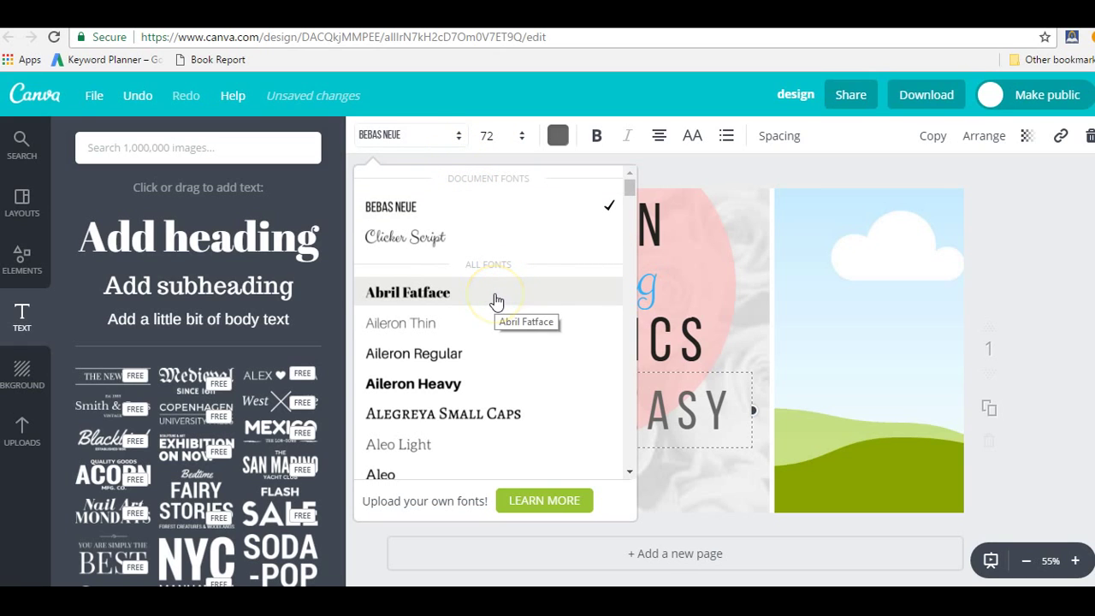
scroll(496, 301, down, 4)
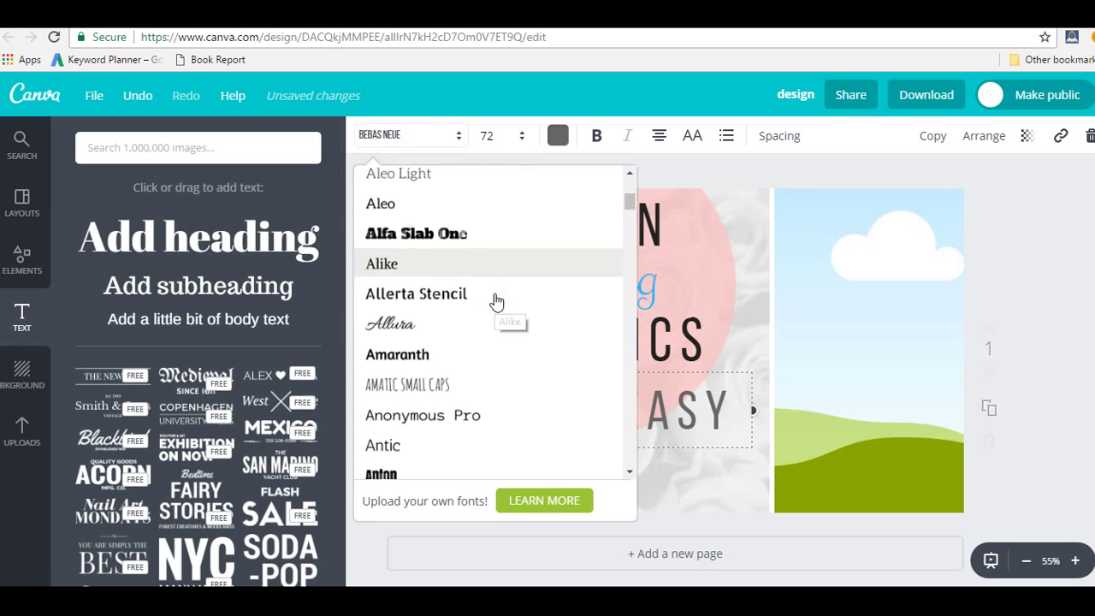
click(493, 245)
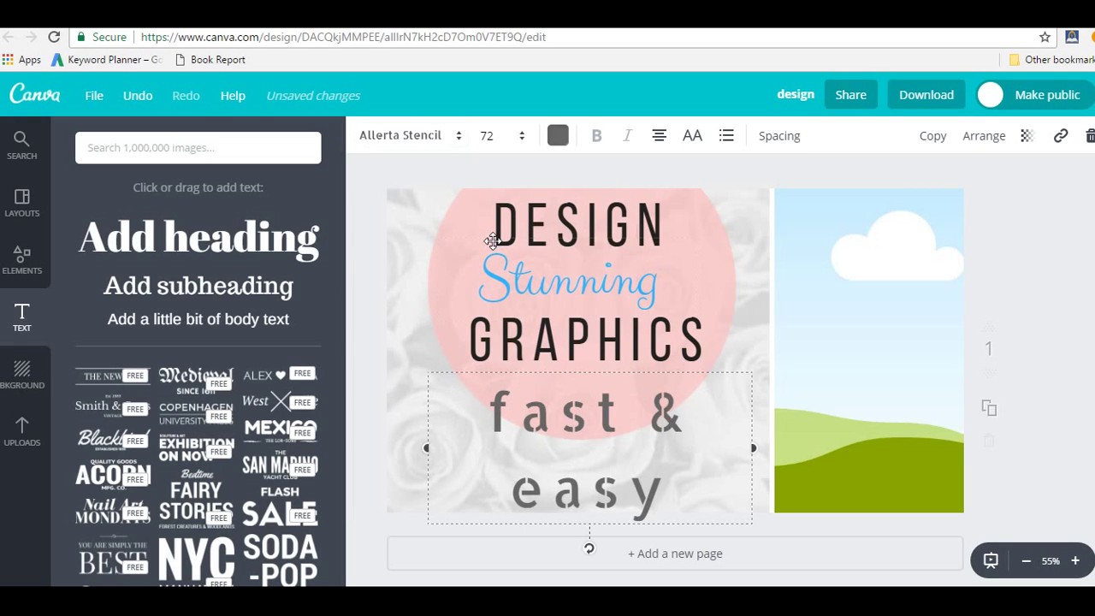
Set the "Fast & Easy" text's font to Alegreya Small Caps and its size to 64.
click(460, 137)
scroll(458, 342, down, 1)
scroll(456, 356, down, 2)
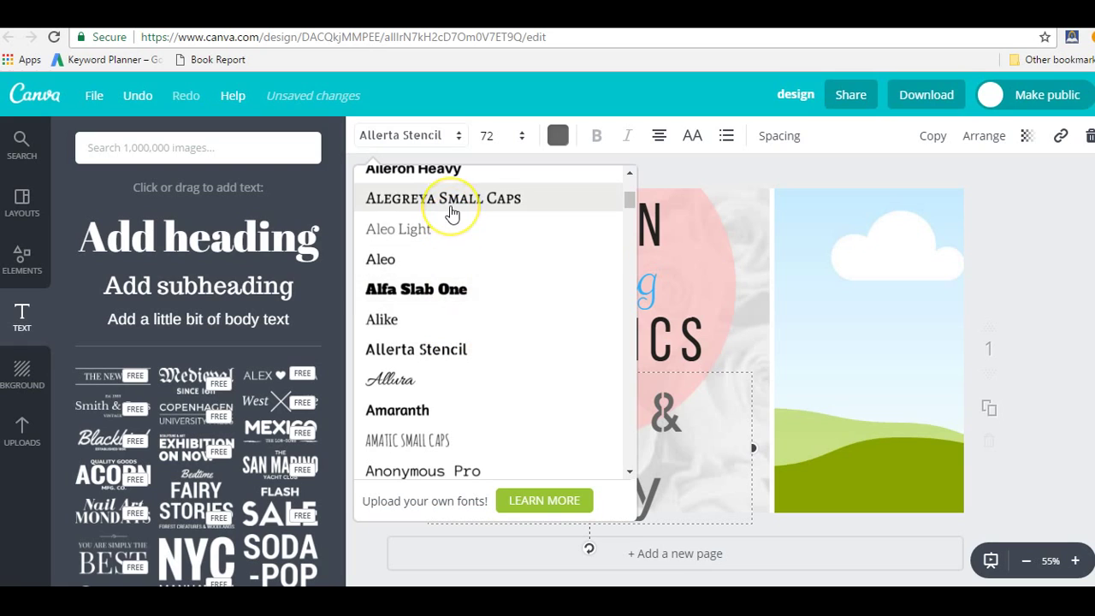
click(453, 213)
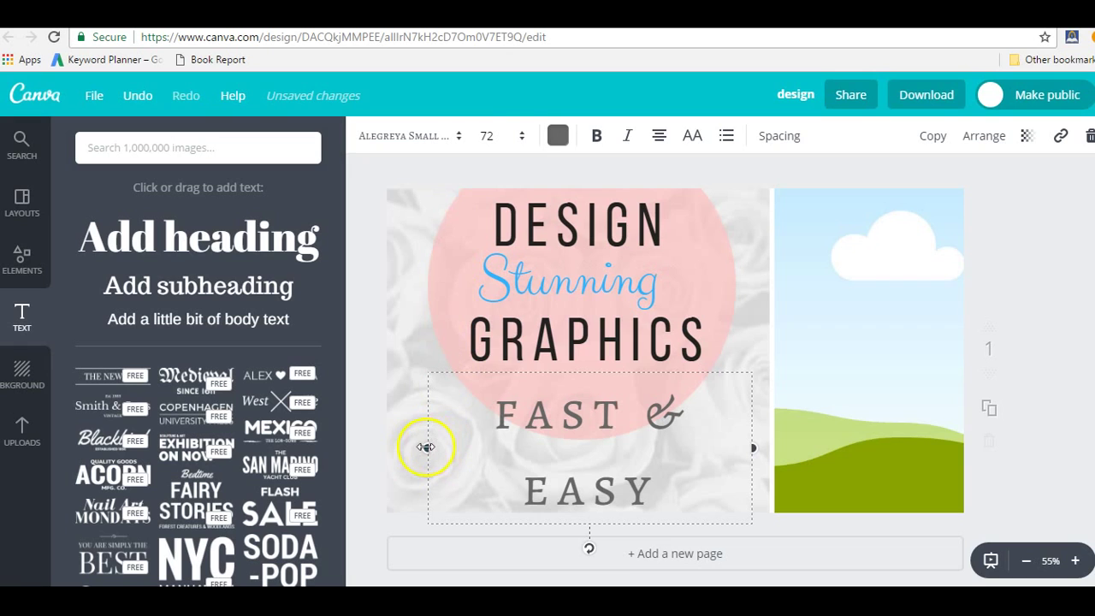
click(521, 138)
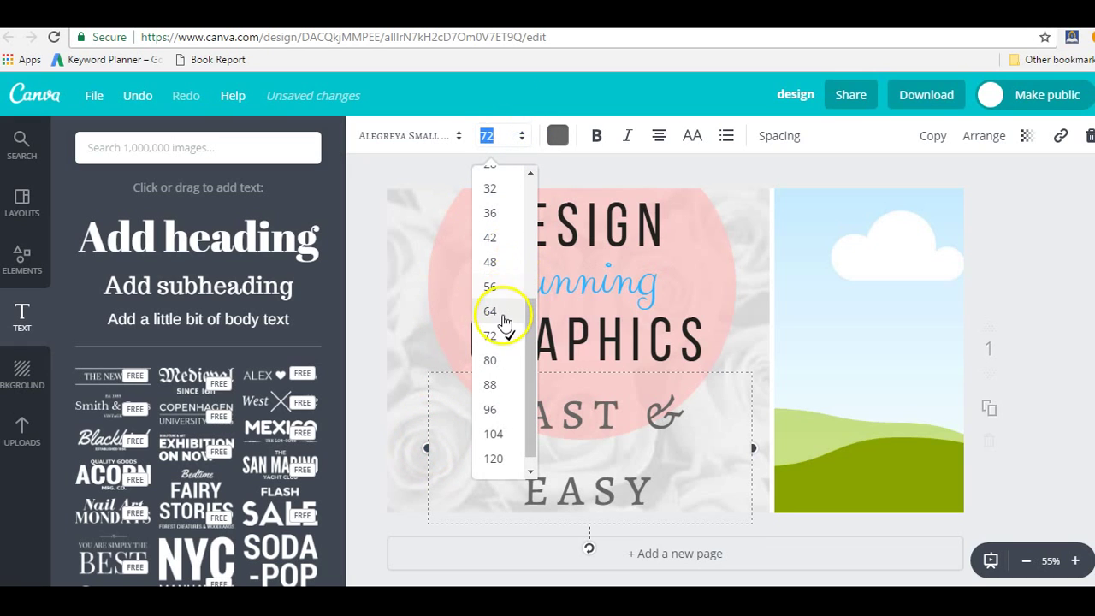
click(502, 313)
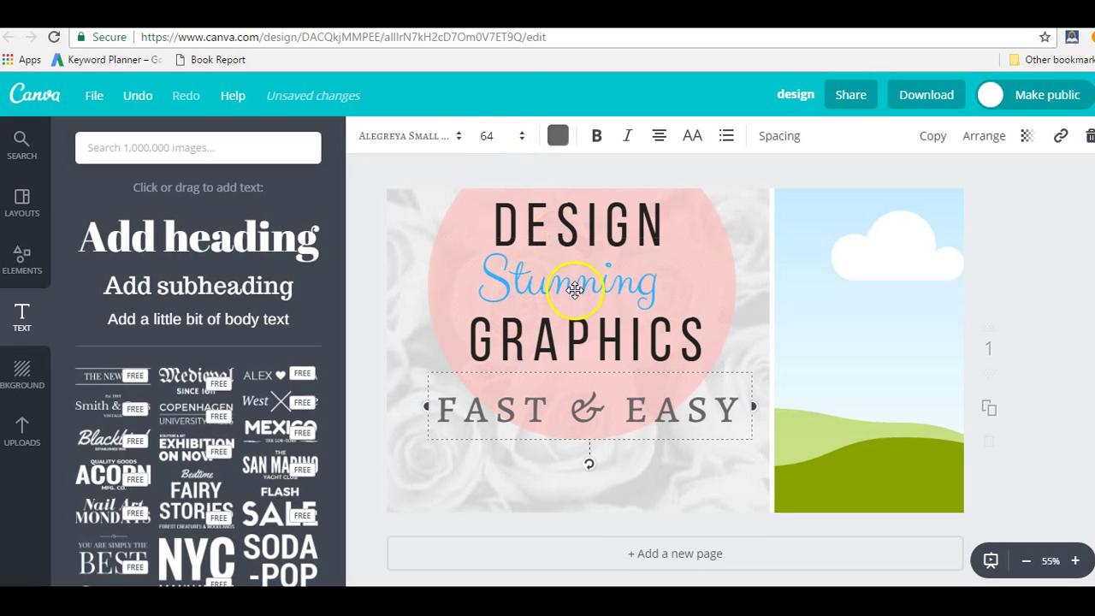
Colour the "Design" heading bright pink from the default palette.
click(559, 229)
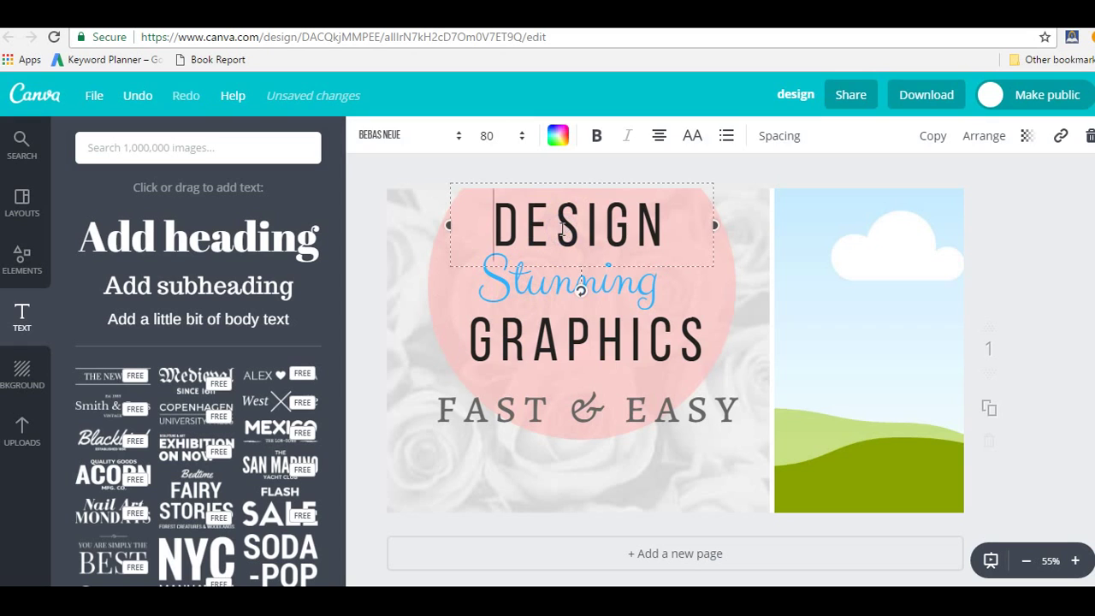
click(557, 135)
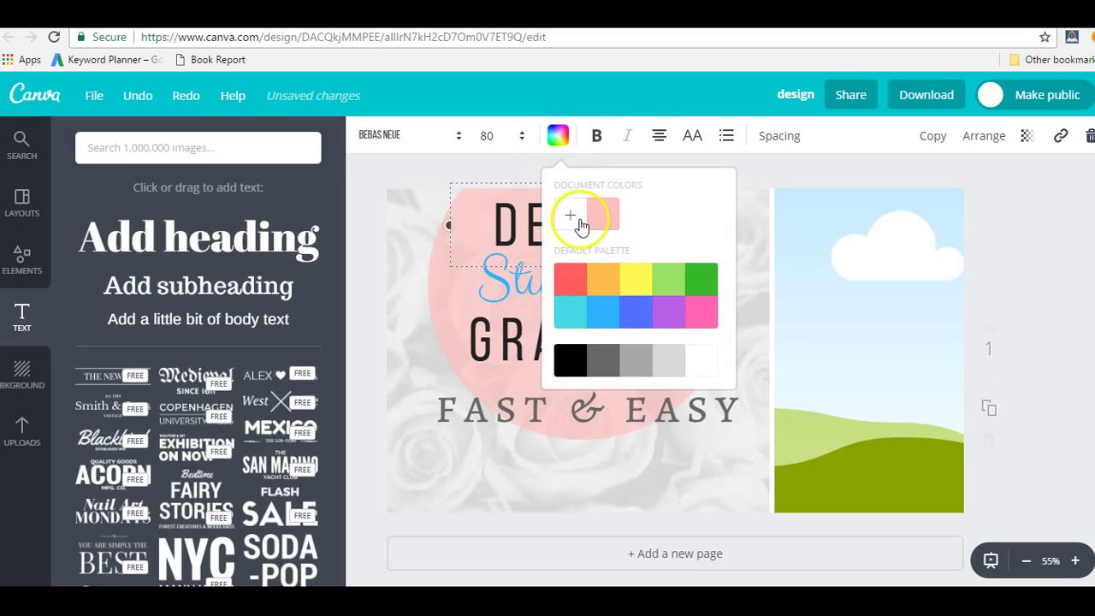
click(708, 318)
Colour the "Graphics" heading bright pink from the default palette and deselect it.
click(522, 327)
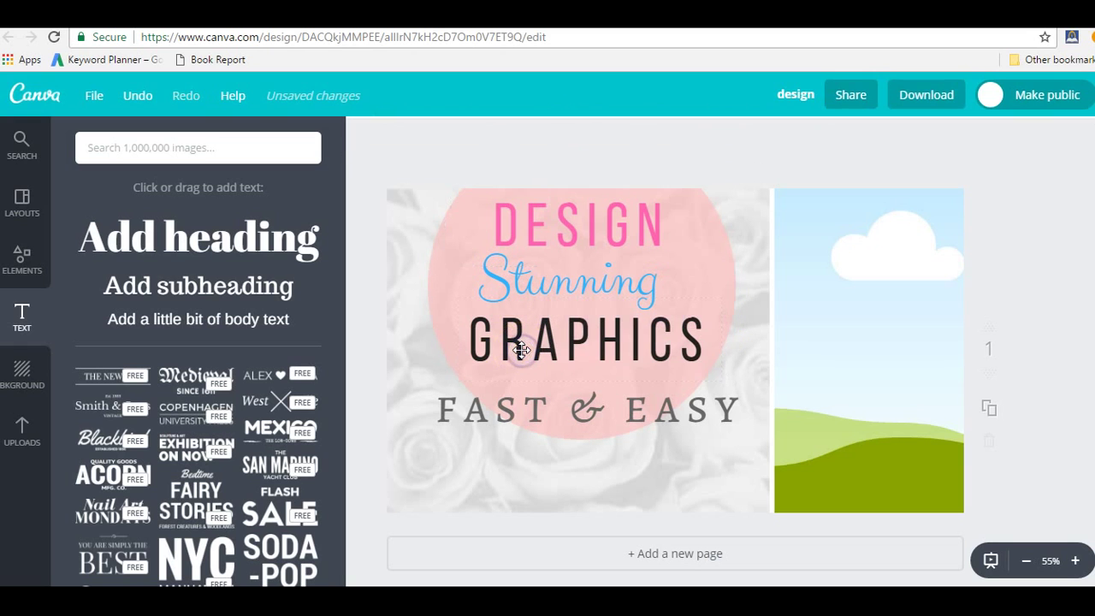
click(569, 137)
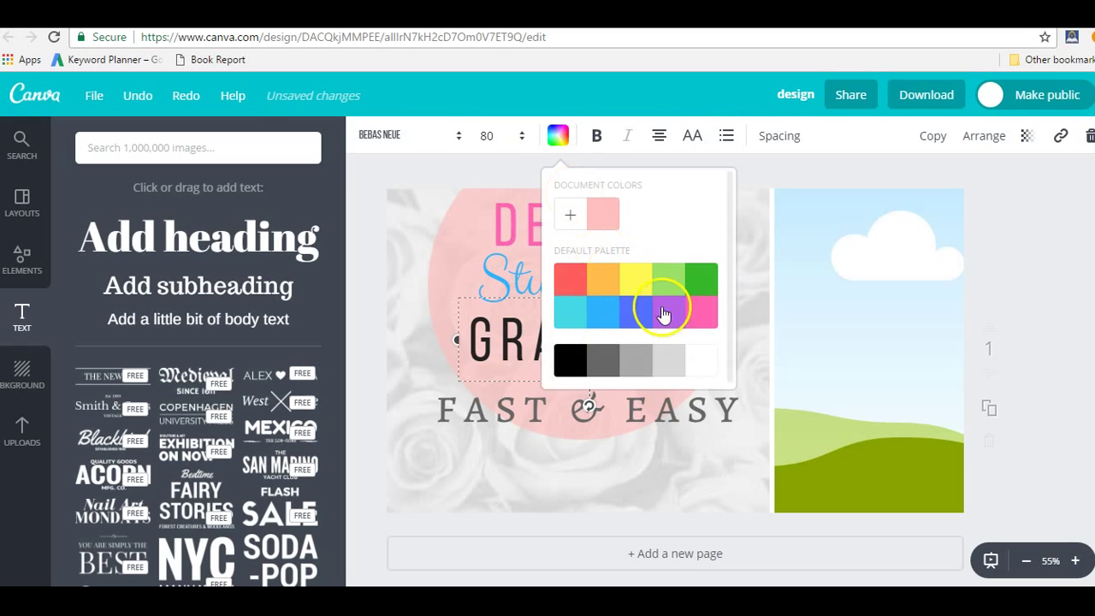
click(699, 319)
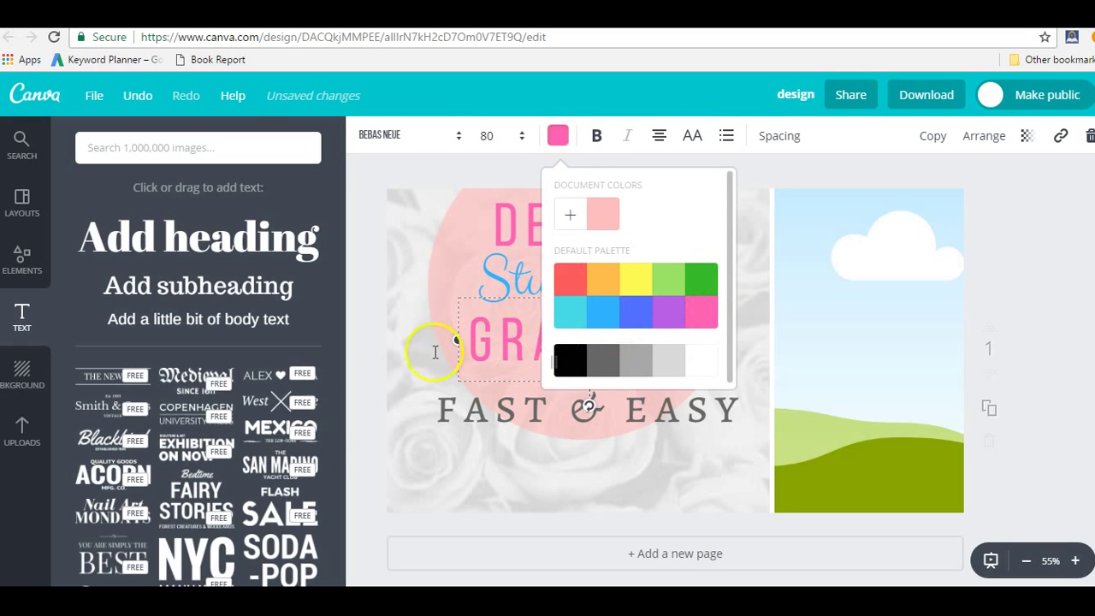
click(361, 432)
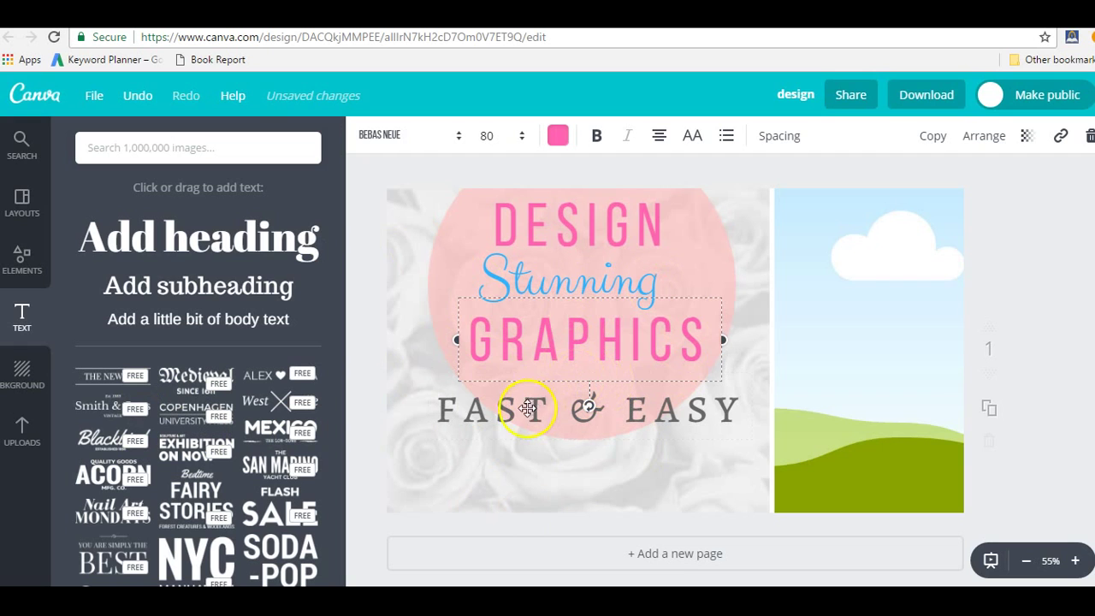
click(369, 349)
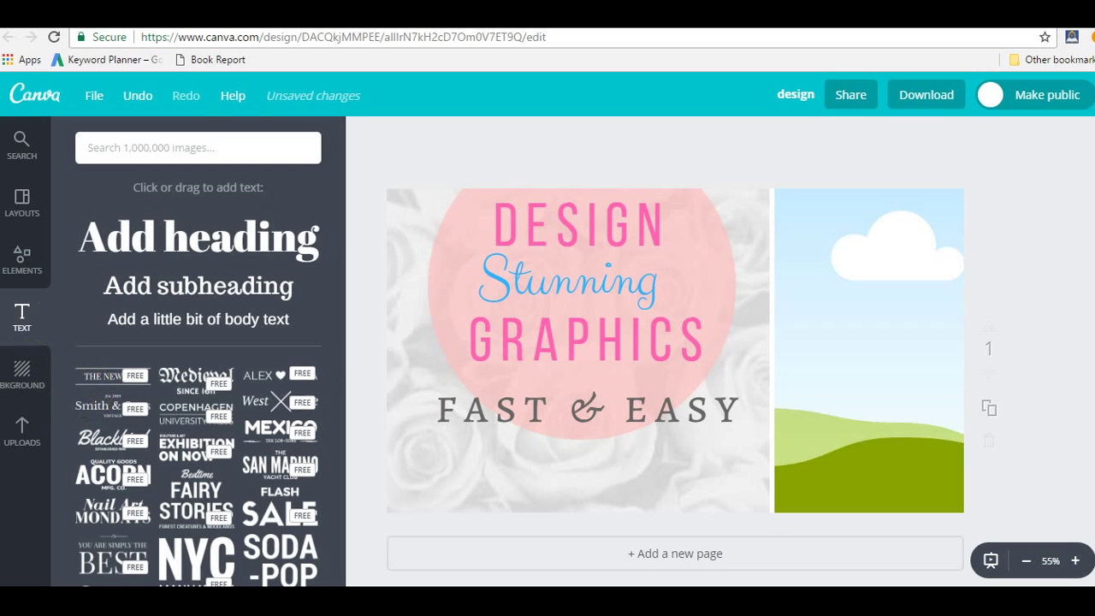
Add the light "Made in Canva" ribbon from the I ♥ Canva elements and shrink it to fit below the "Fast & Easy" text.
click(24, 258)
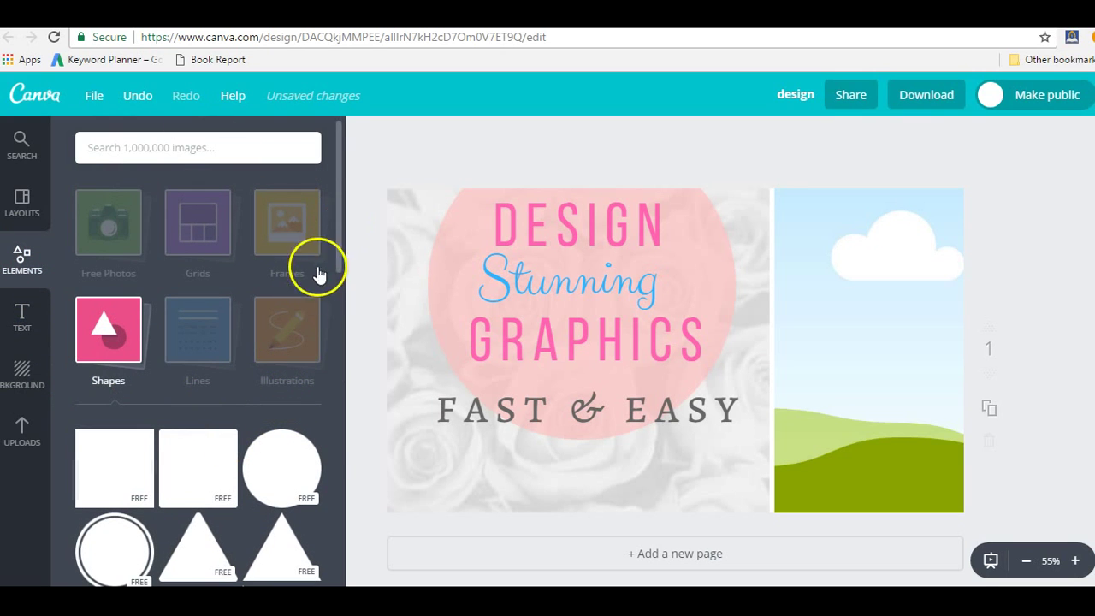
click(282, 451)
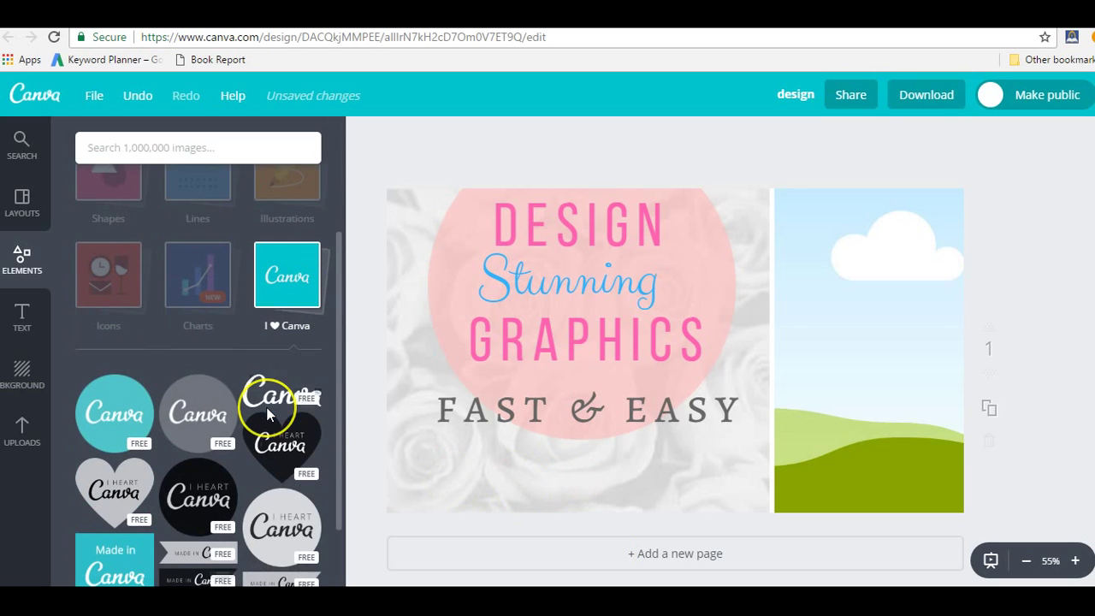
scroll(265, 416, down, 3)
click(220, 317)
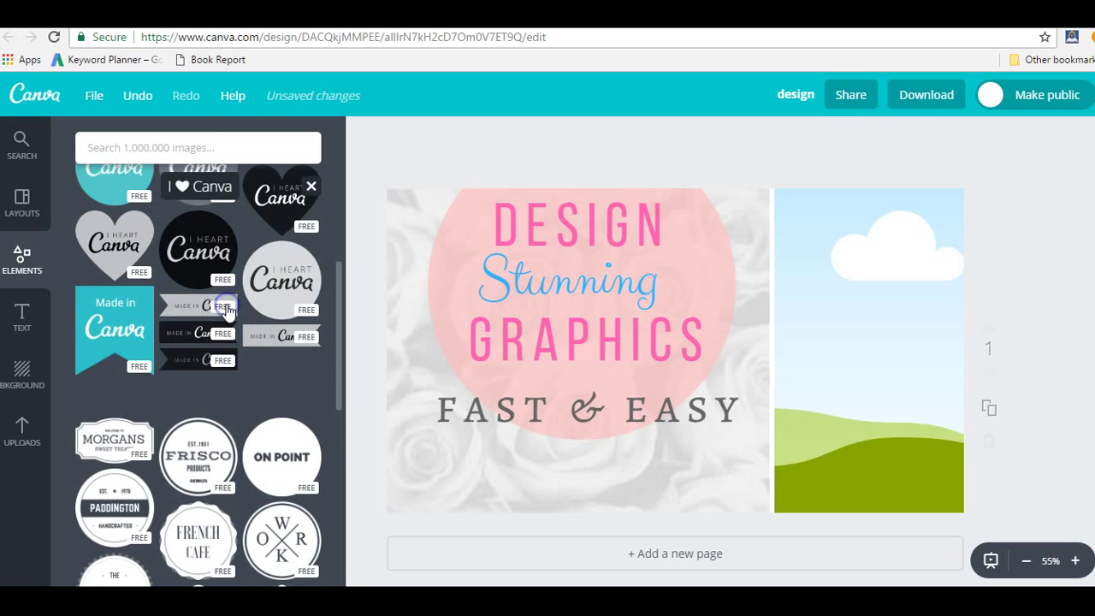
drag(692, 379, 582, 508)
click(486, 447)
drag(448, 447, 516, 522)
drag(620, 507, 579, 506)
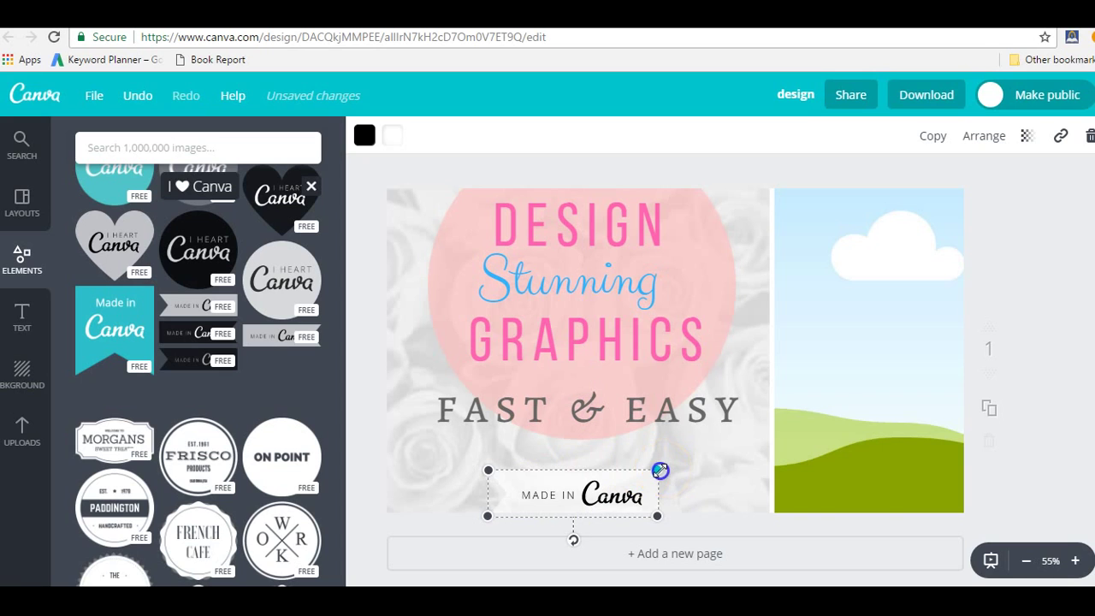
drag(661, 470, 656, 473)
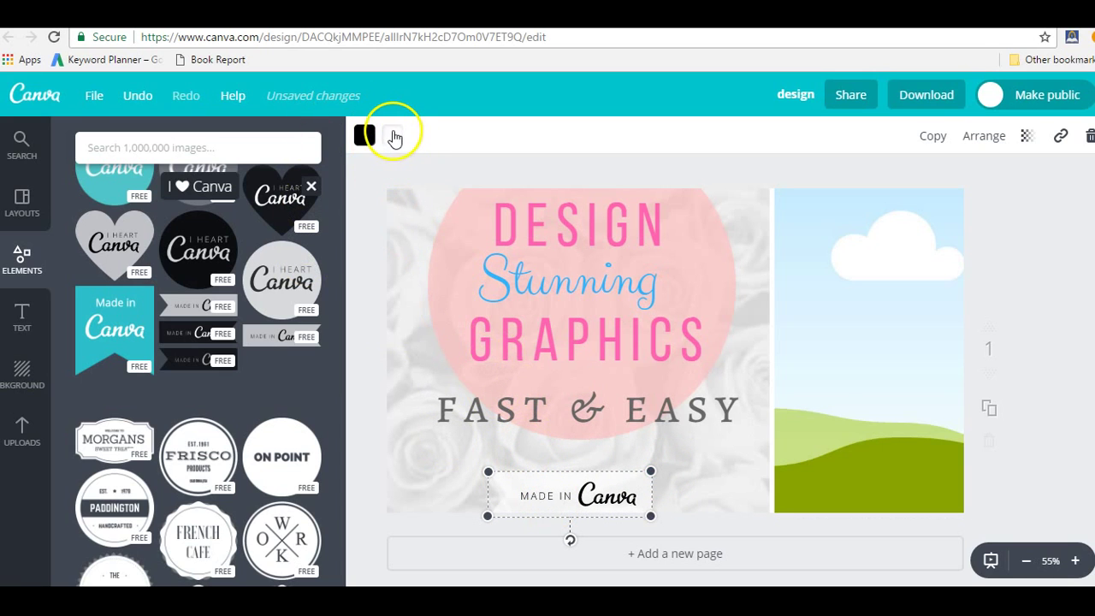
Colour the "Made in Canva" ribbon's background light blue from the default palette, matching the "Stunning" text.
click(392, 136)
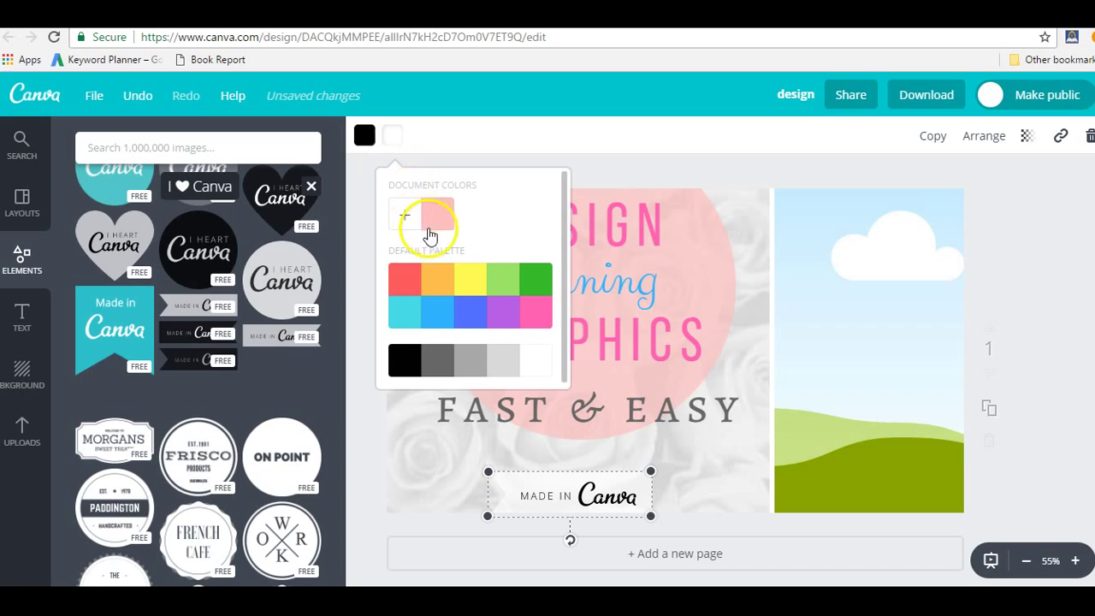
click(442, 319)
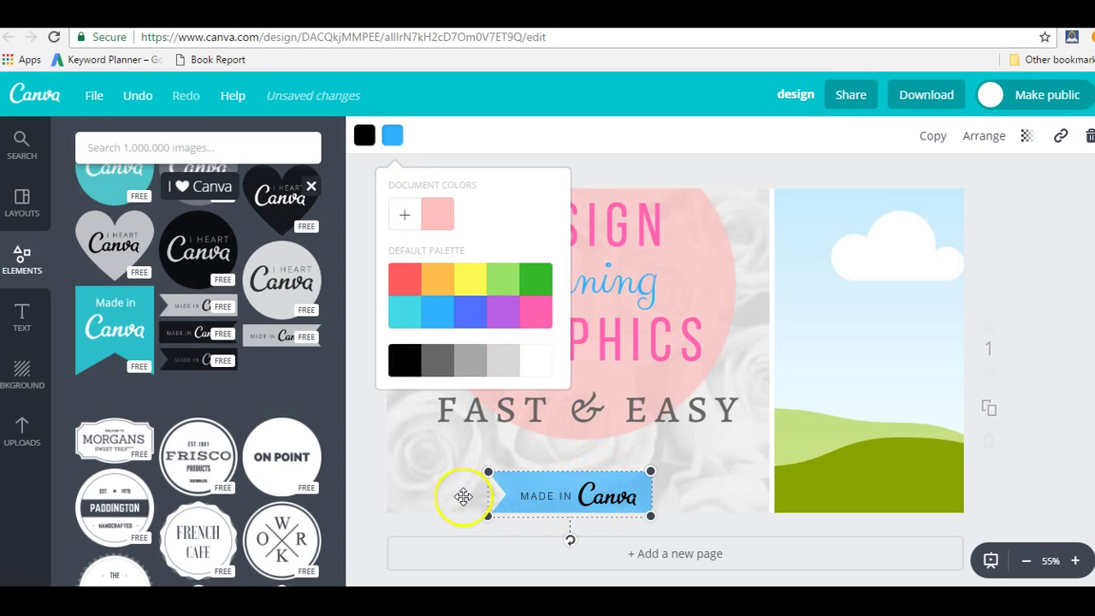
click(477, 318)
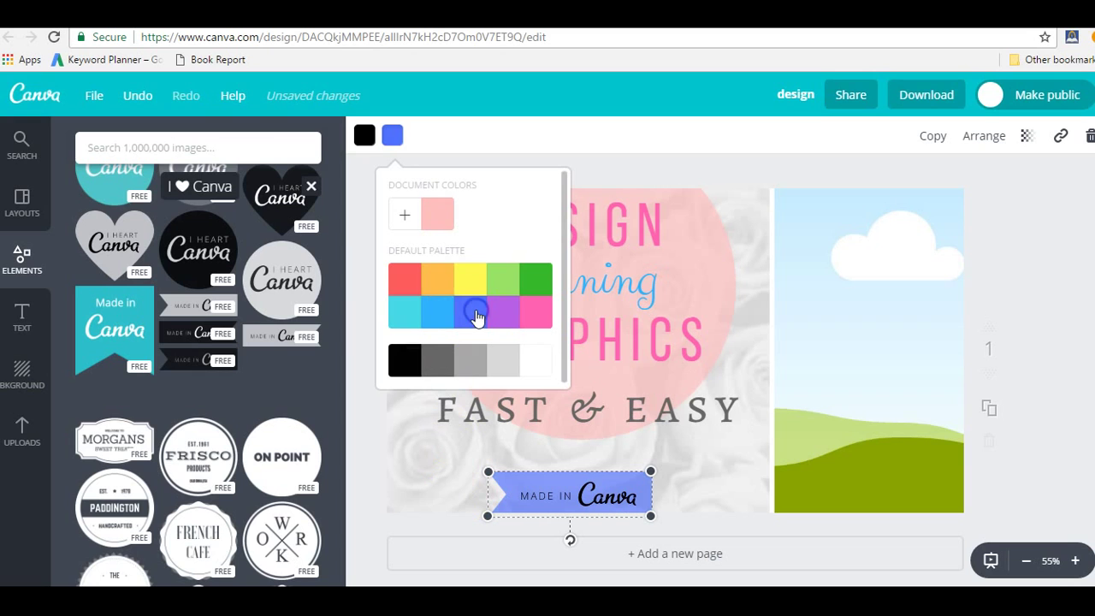
click(432, 317)
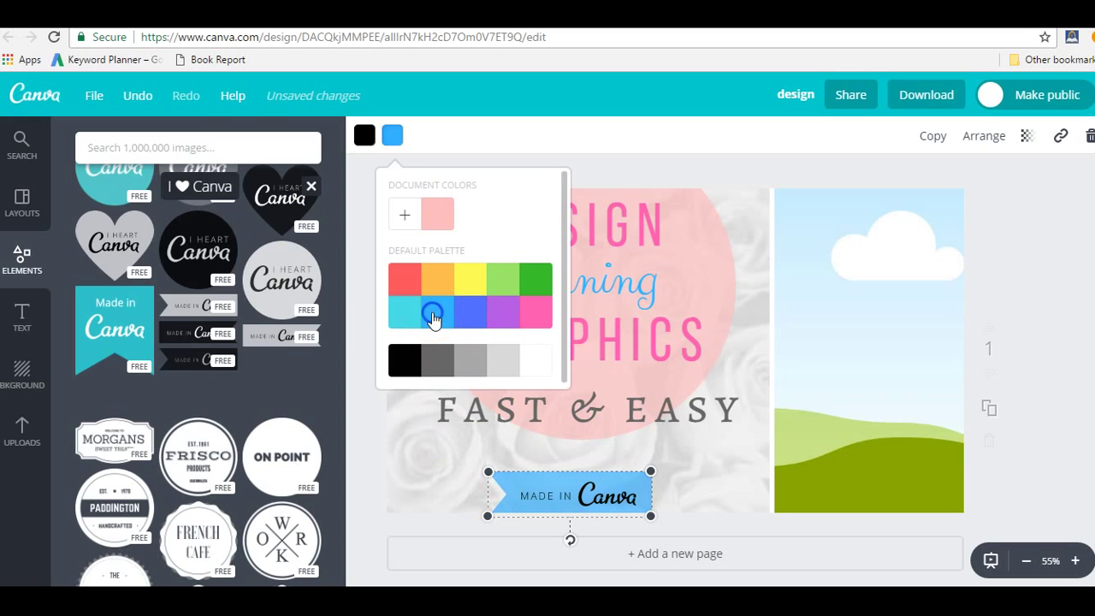
click(362, 436)
click(626, 498)
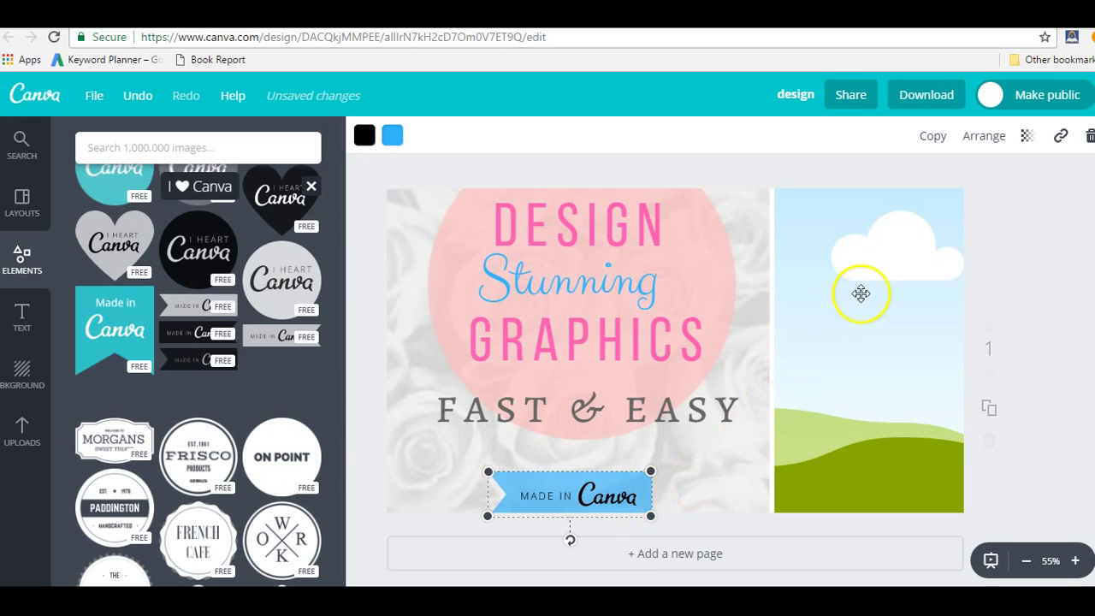
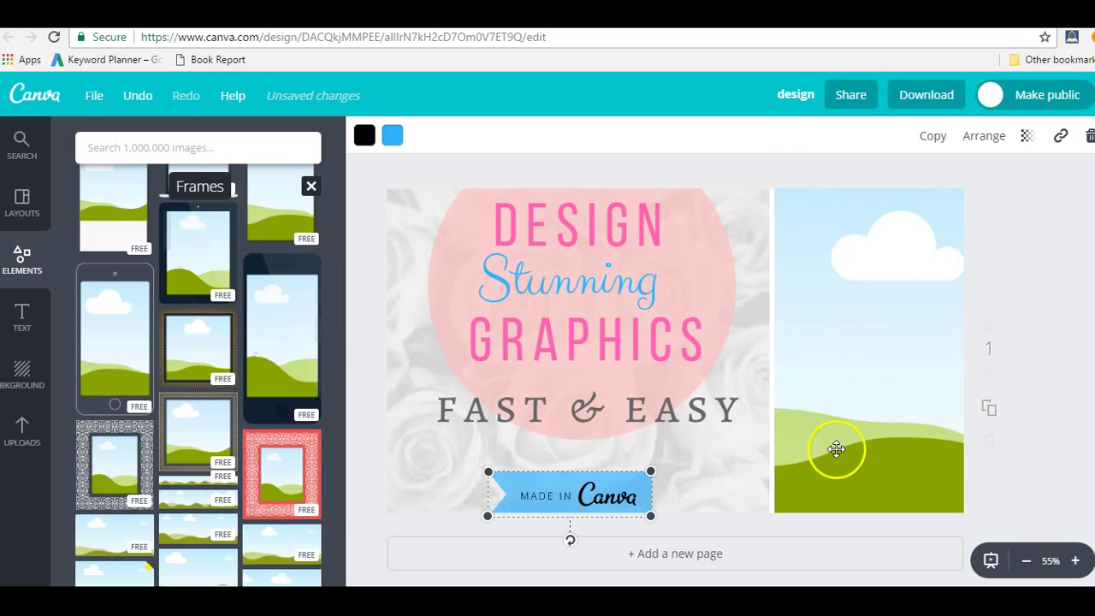
Try the uploaded photo of a hand holding a pencil in the narrow right-hand grid cell.
click(25, 420)
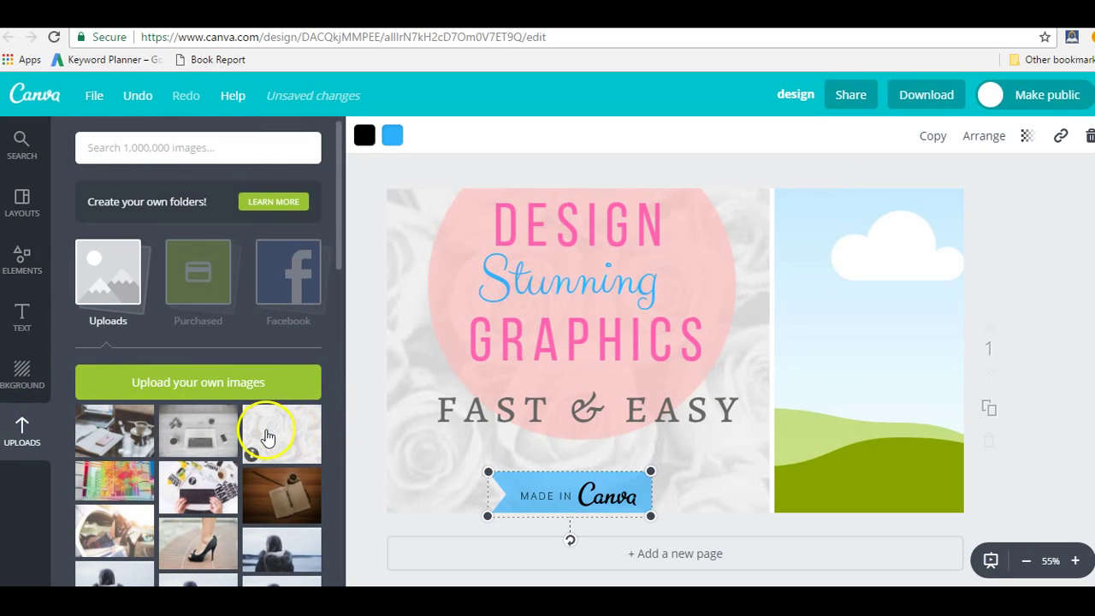
scroll(266, 432, down, 3)
scroll(267, 438, down, 2)
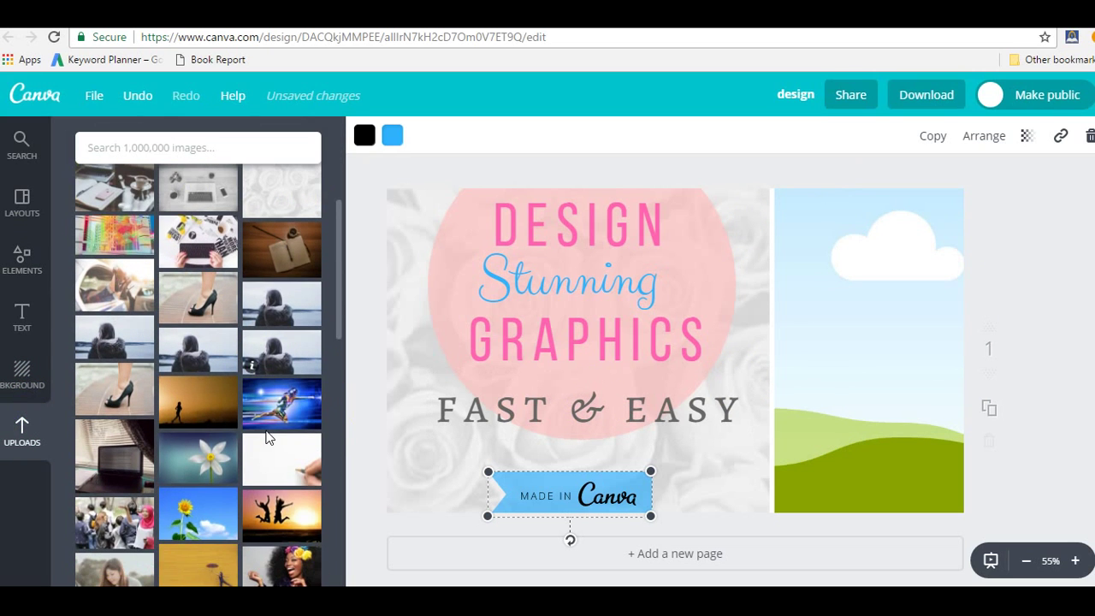
click(277, 467)
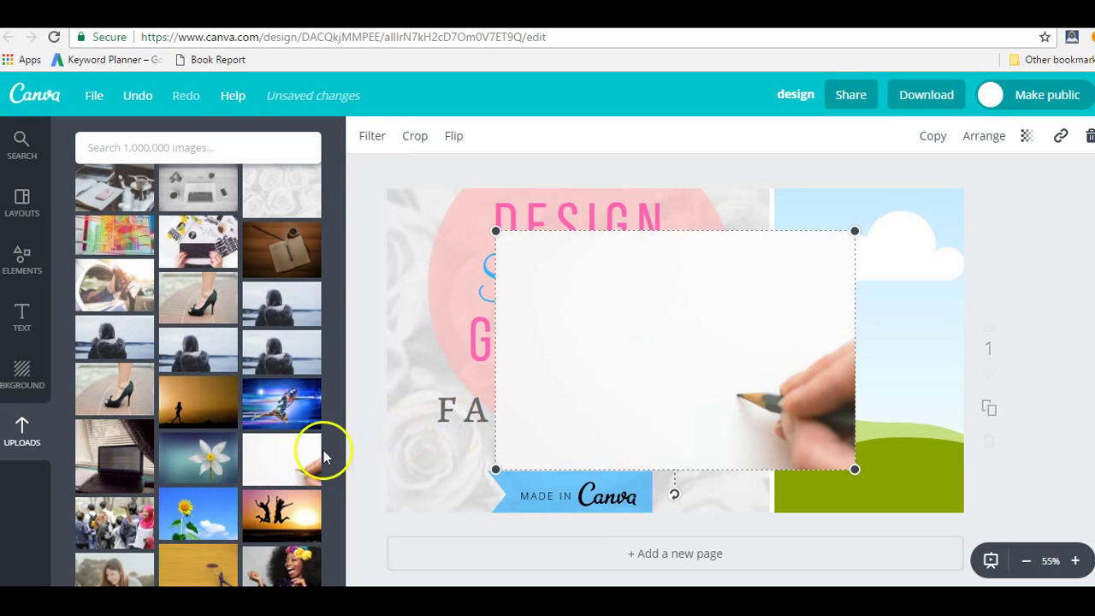
mouse_move(621, 406)
mouse_down()
mouse_move(855, 393)
mouse_move(855, 426)
mouse_up()
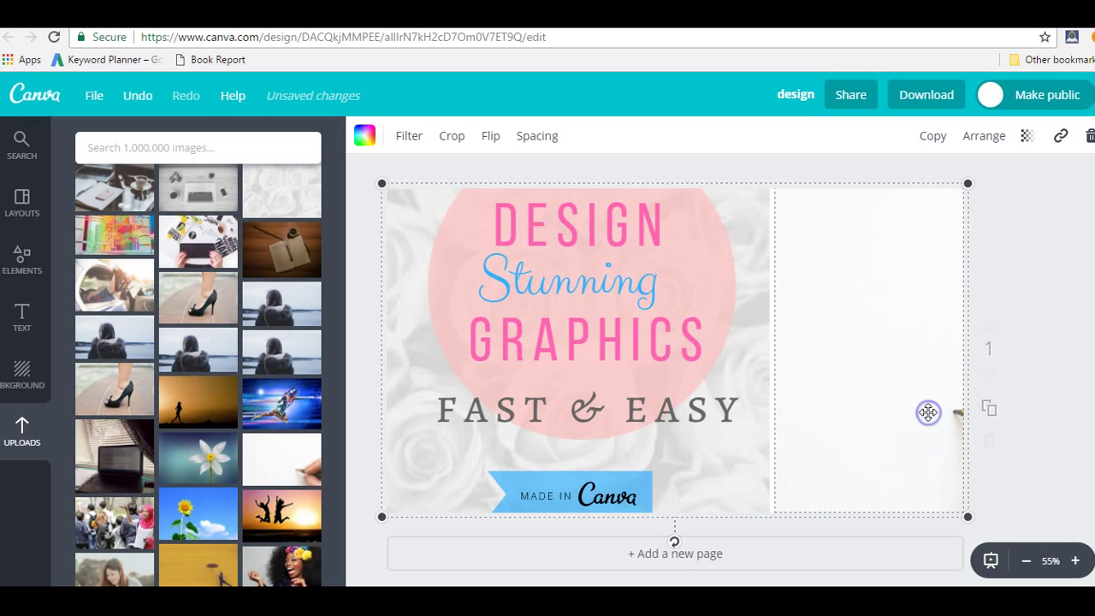
Try enlarging and repositioning the pencil photo inside its grid cell so that only blank white paper fills it.
double_click(928, 413)
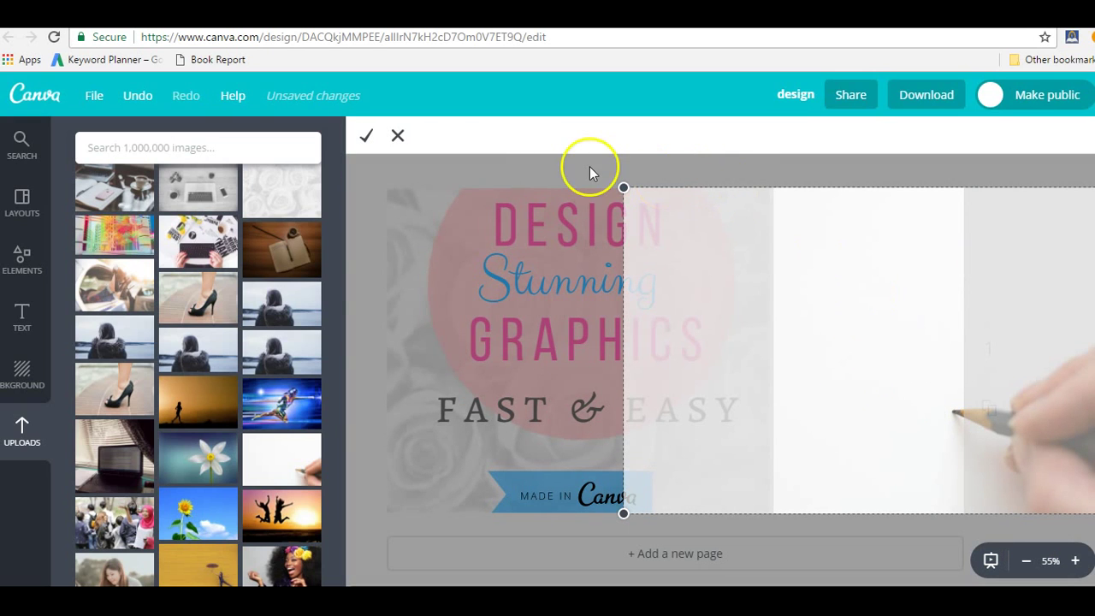
drag(623, 185, 415, 130)
drag(909, 375, 955, 396)
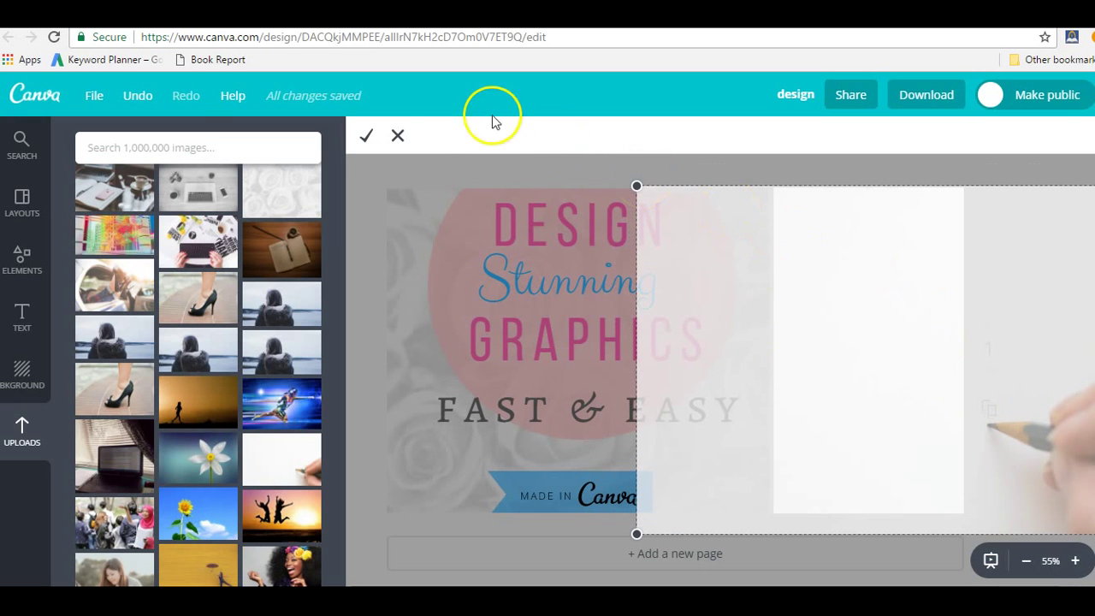
click(365, 139)
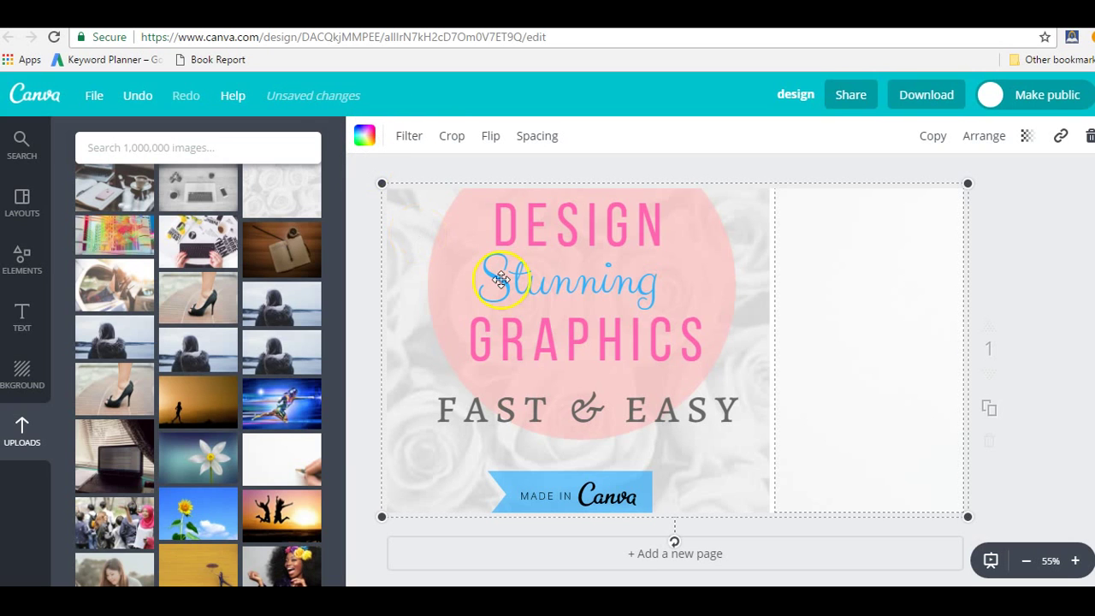
Add the dark smartphone frame from the Frames elements and position it near the upper edge of the right-hand grid cell.
click(24, 252)
click(281, 345)
click(700, 377)
drag(672, 360, 863, 351)
click(845, 302)
drag(841, 297, 765, 204)
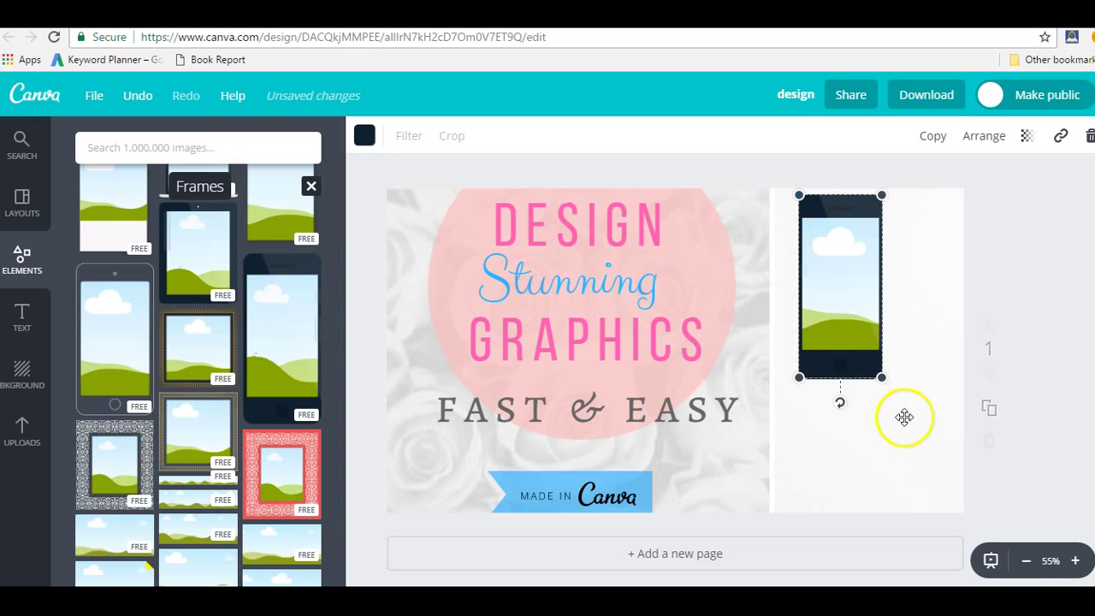
Enlarge the smartphone frame to the full height of the thumbnail and centre it in the right-hand grid cell.
drag(888, 379, 1009, 495)
click(910, 218)
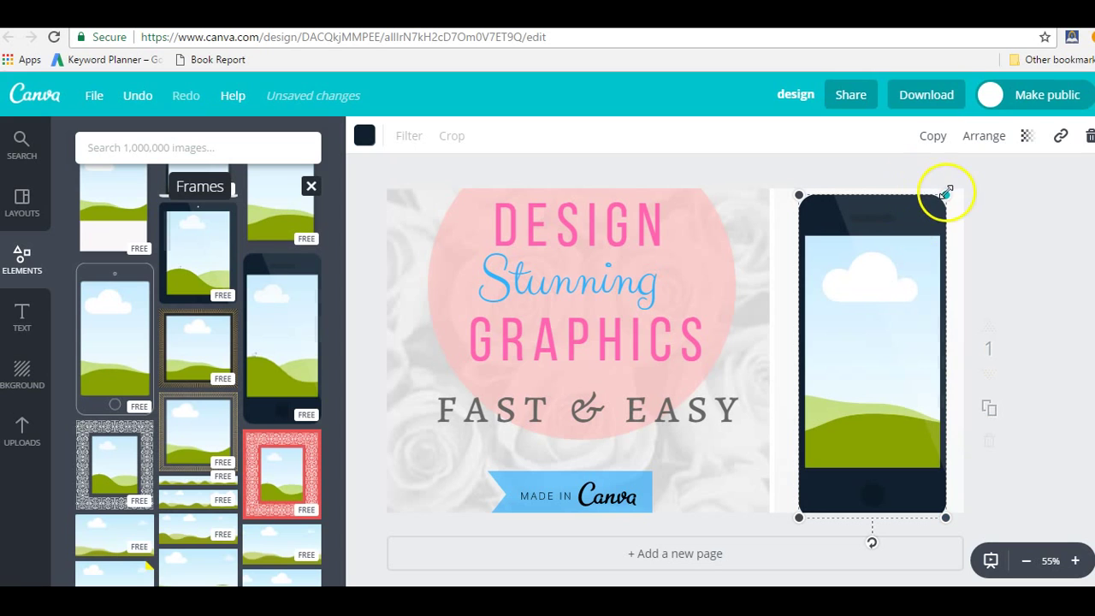
drag(960, 192, 961, 188)
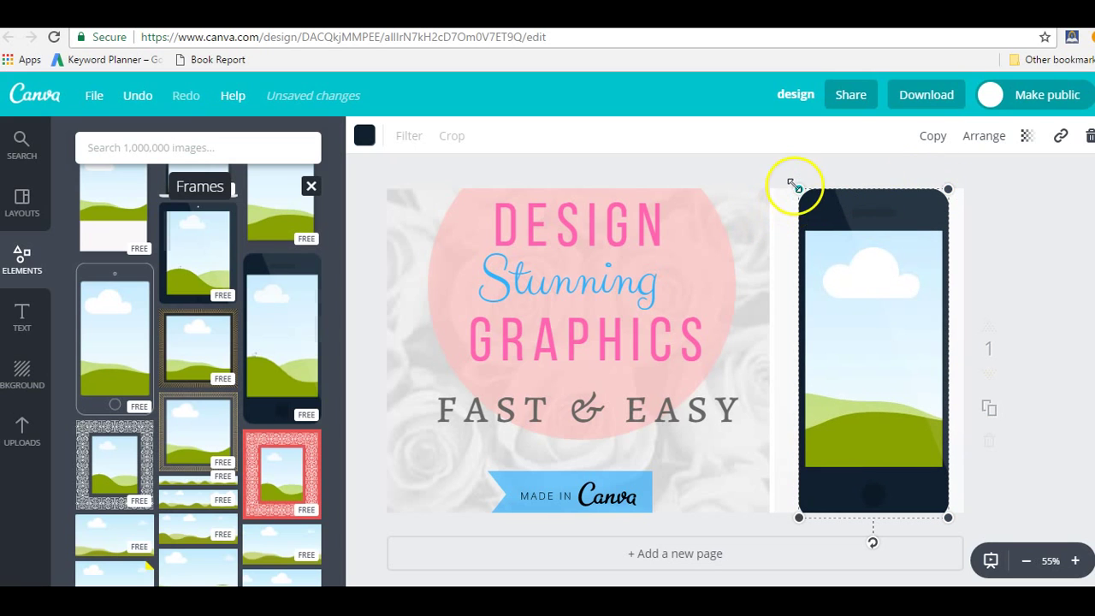
drag(795, 180, 789, 186)
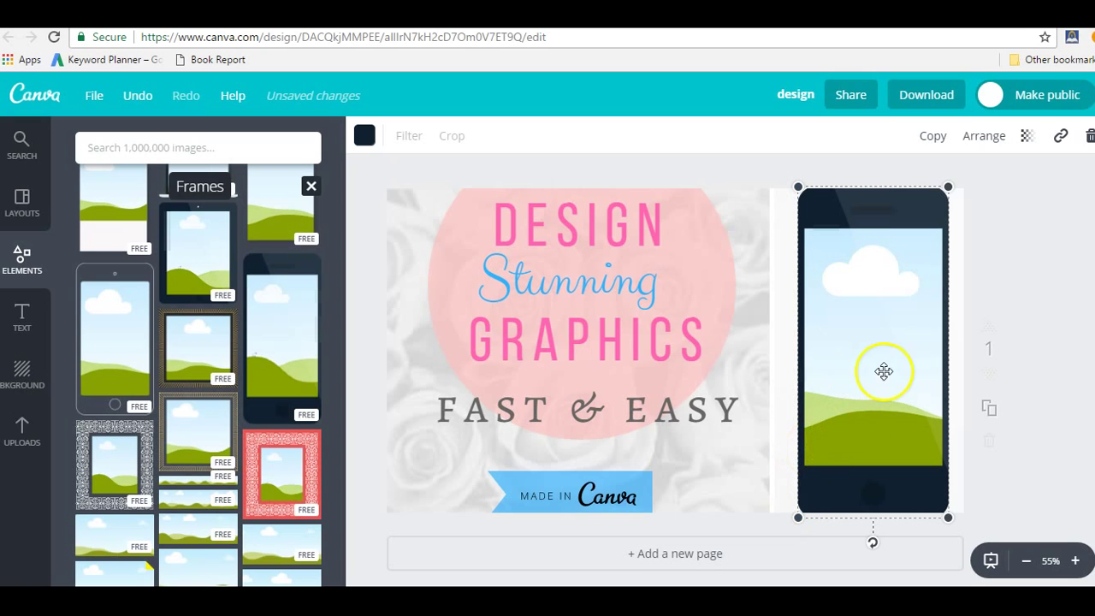
drag(876, 370, 871, 370)
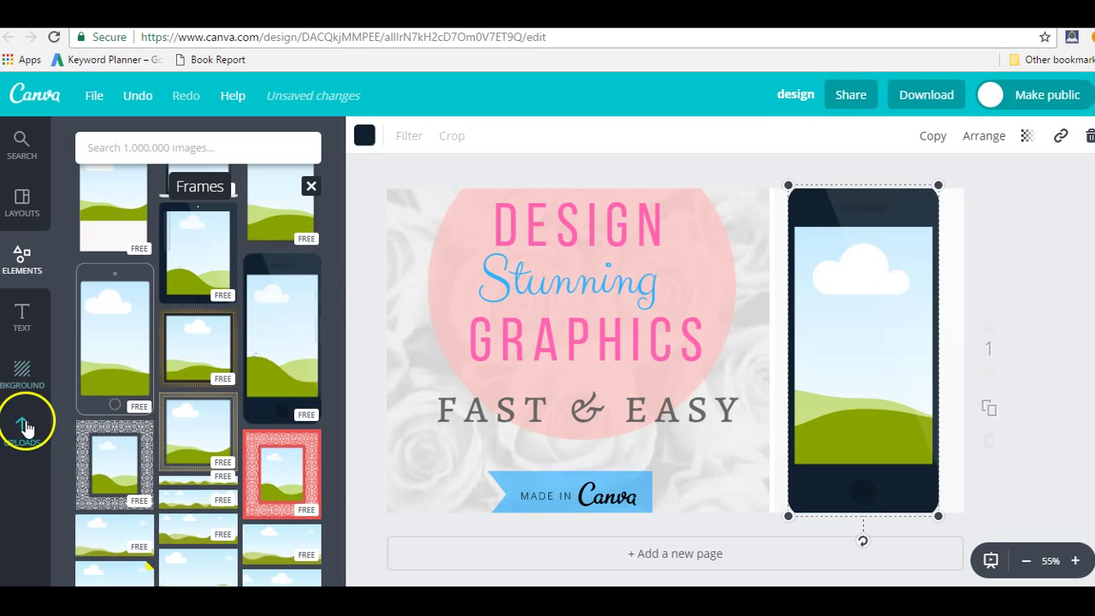
Fill the smartphone frame and the grid cell behind it with the uploaded white roses photo.
click(23, 427)
click(257, 436)
drag(707, 359, 849, 346)
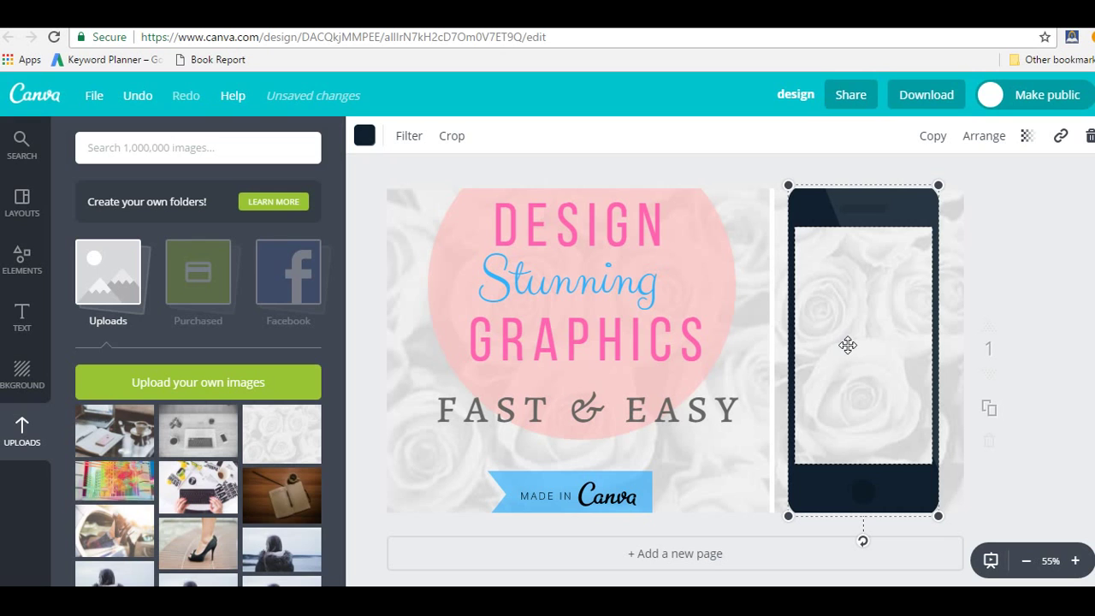
Move the smartphone frame over the title area and delete the roses image from the right-hand grid cell.
drag(881, 337, 634, 357)
click(847, 349)
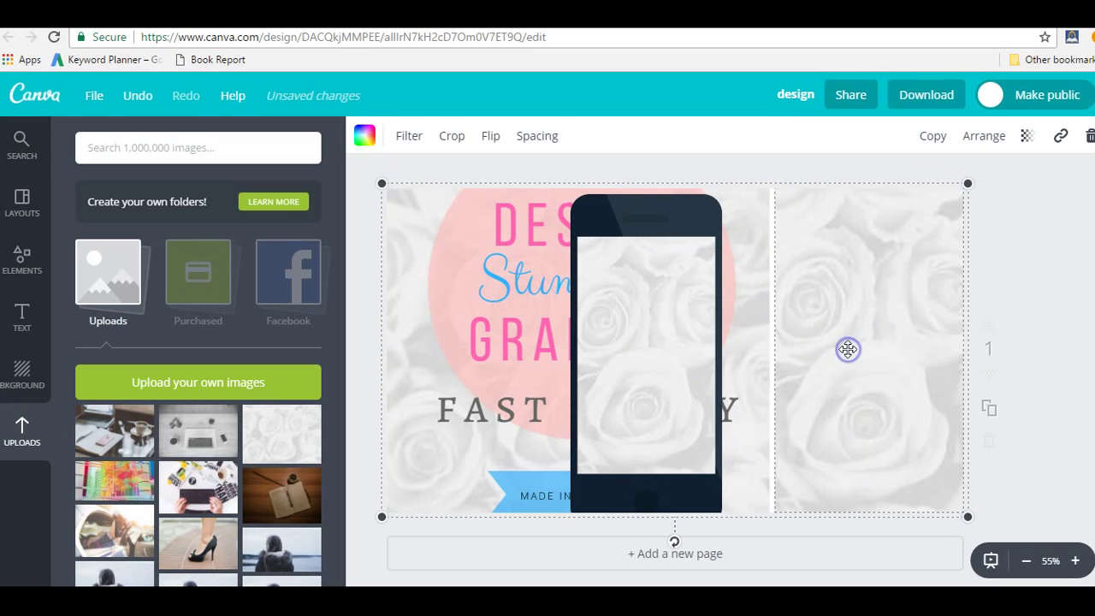
double_click(848, 349)
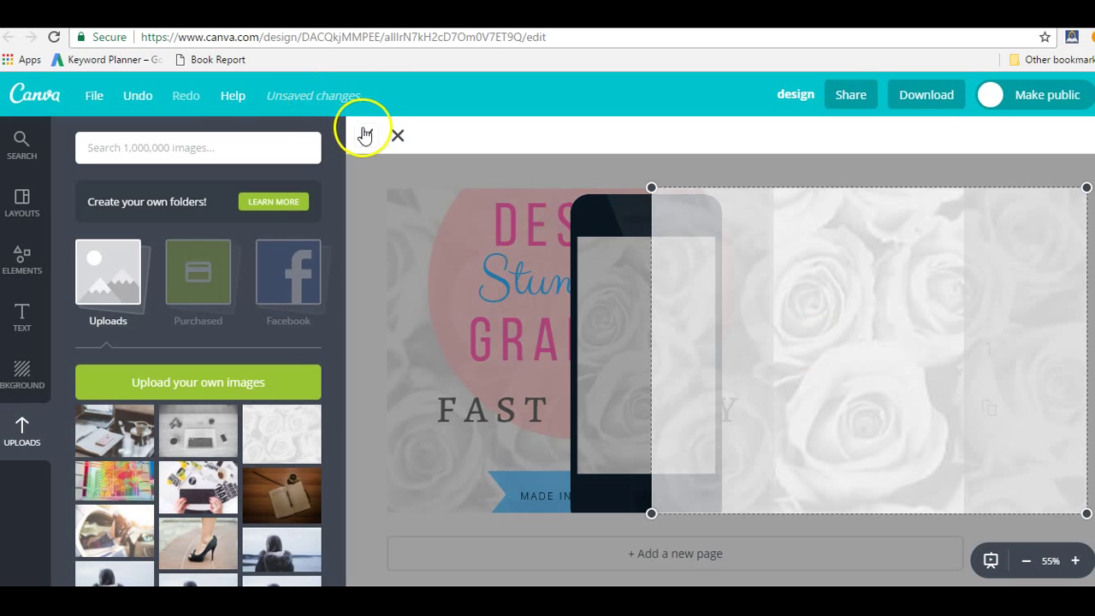
click(364, 134)
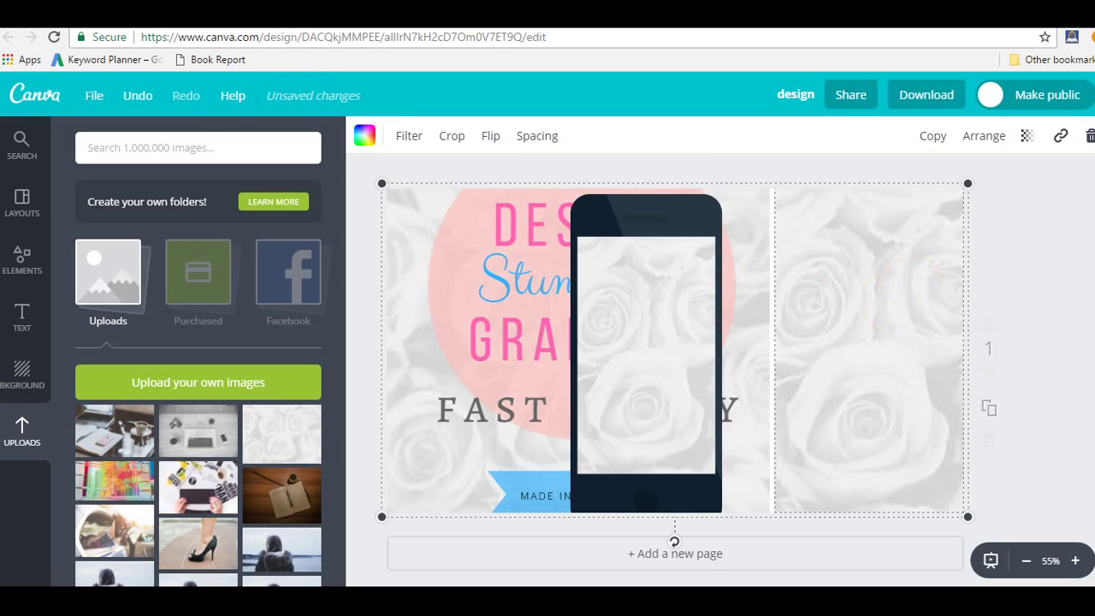
click(1089, 138)
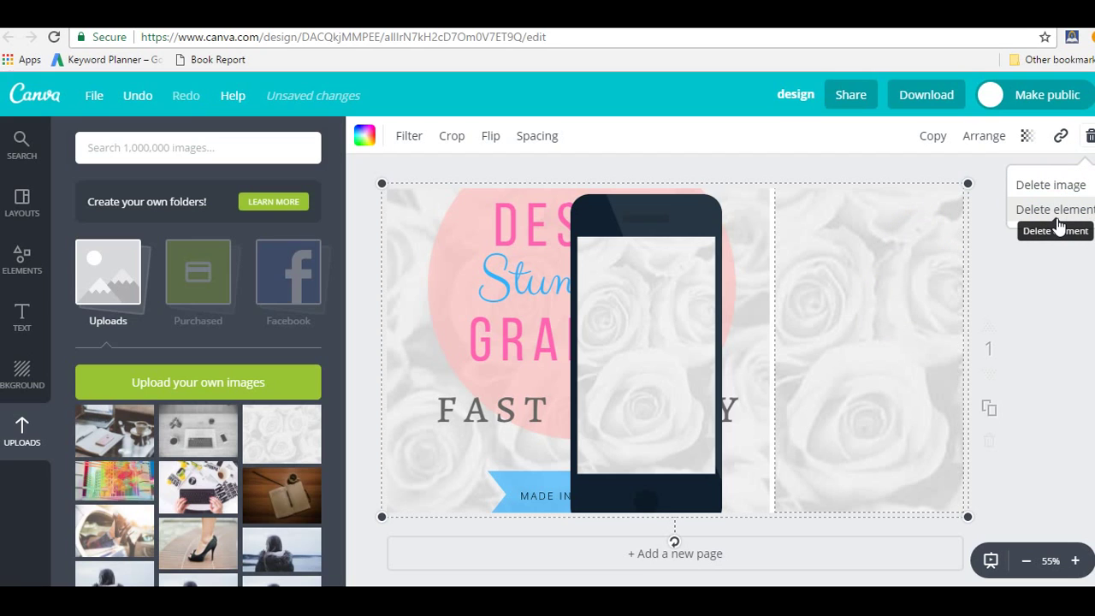
click(1059, 188)
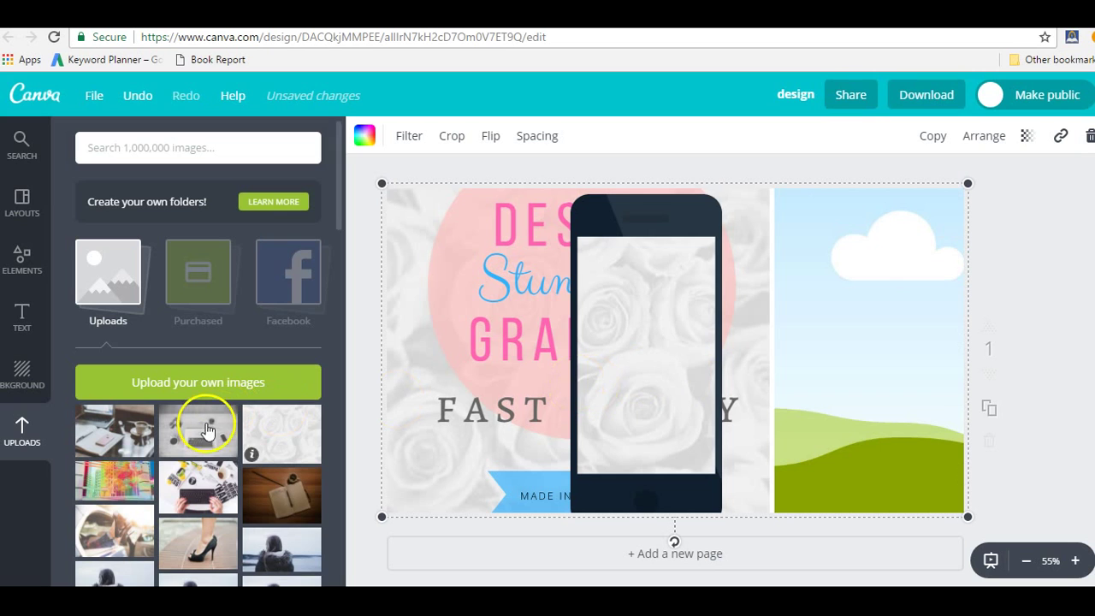
Fill the right-hand grid cell with the uploaded photo of a hand holding a pencil on white paper.
scroll(212, 534, down, 1)
scroll(218, 534, down, 2)
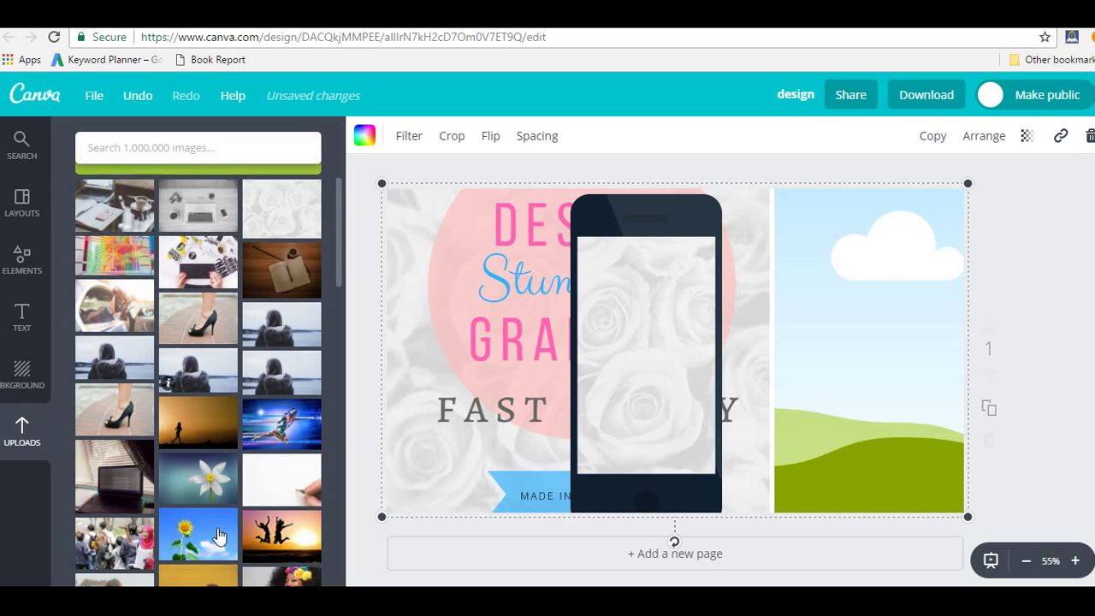
click(277, 457)
drag(738, 372, 1019, 348)
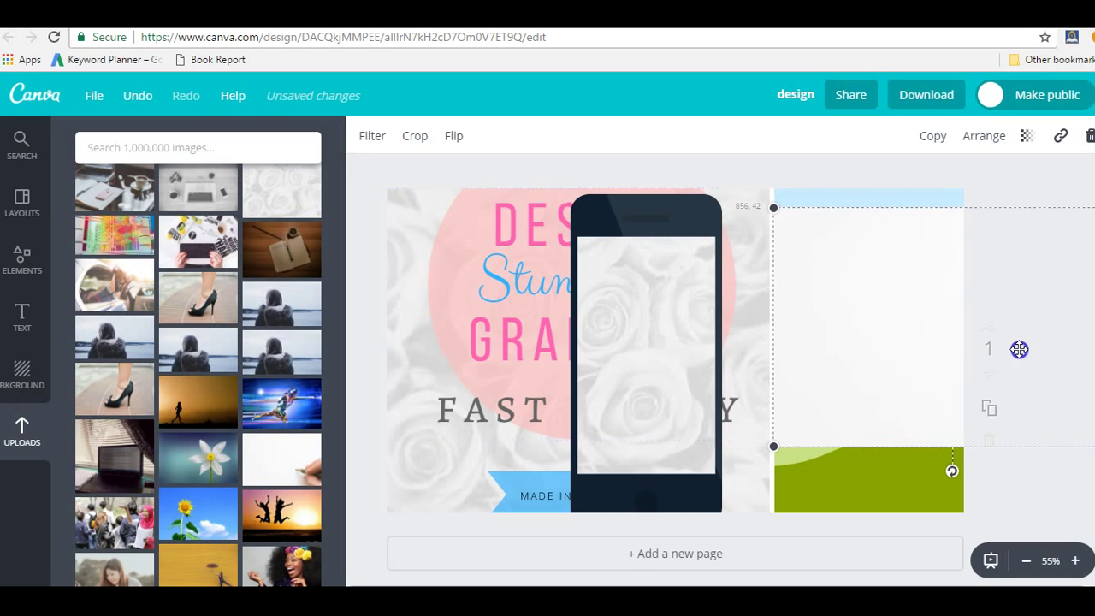
mouse_move(871, 383)
mouse_down()
mouse_move(803, 335)
mouse_move(865, 332)
mouse_up()
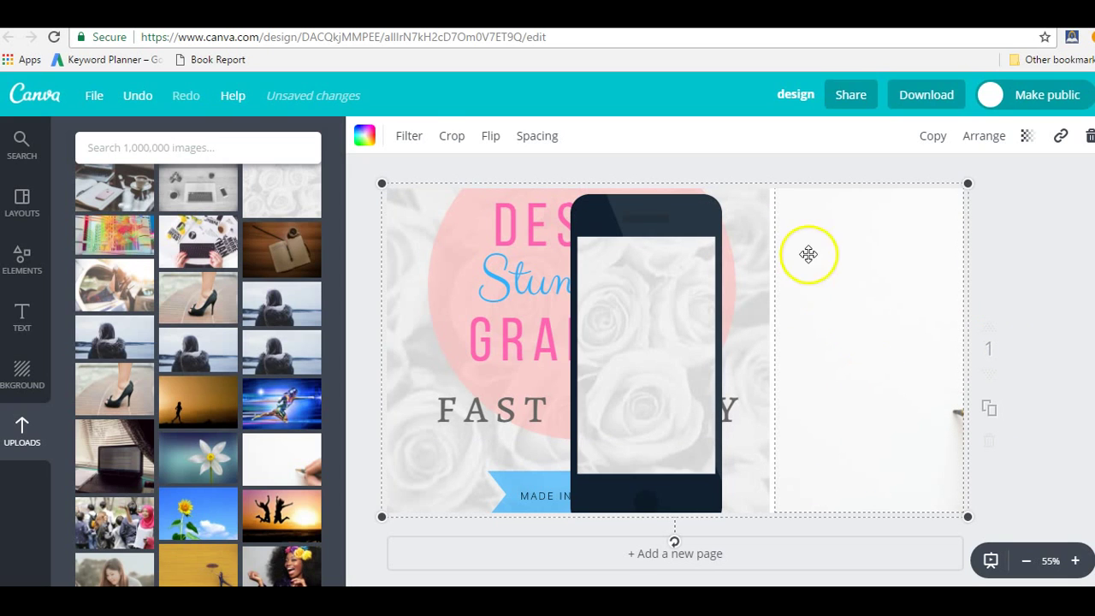
Enlarge and shift the pencil photo within its grid cell so that only the blank white paper shows.
double_click(908, 263)
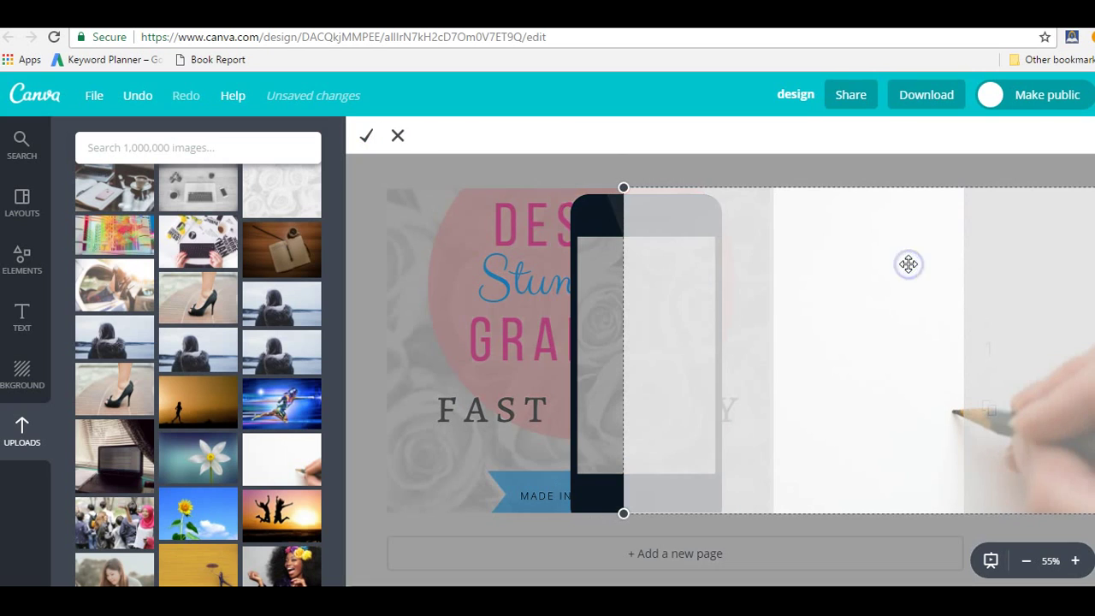
drag(605, 180, 487, 147)
drag(900, 418, 930, 420)
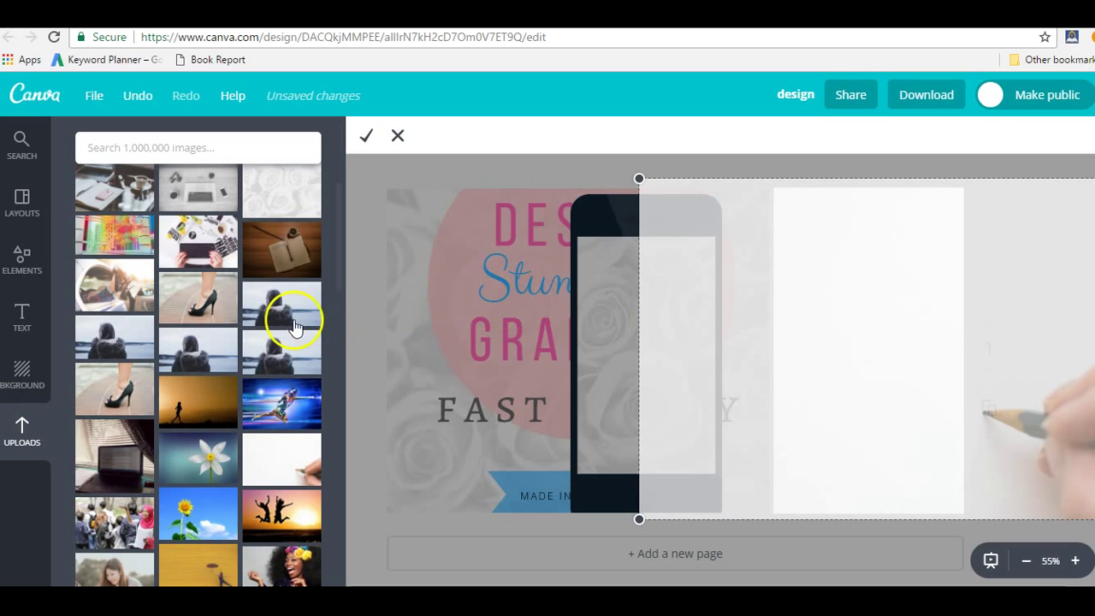
click(366, 135)
Move the smartphone frame back over the white right-hand cell and shrink it slightly to fit inside the thumbnail's height.
drag(650, 351, 871, 344)
click(826, 237)
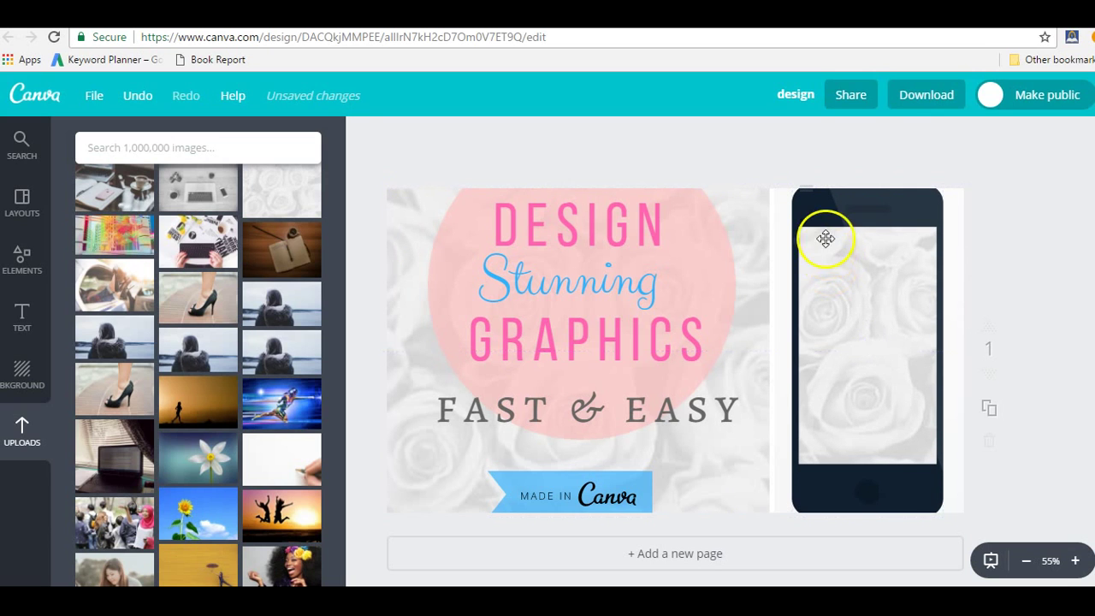
double_click(804, 203)
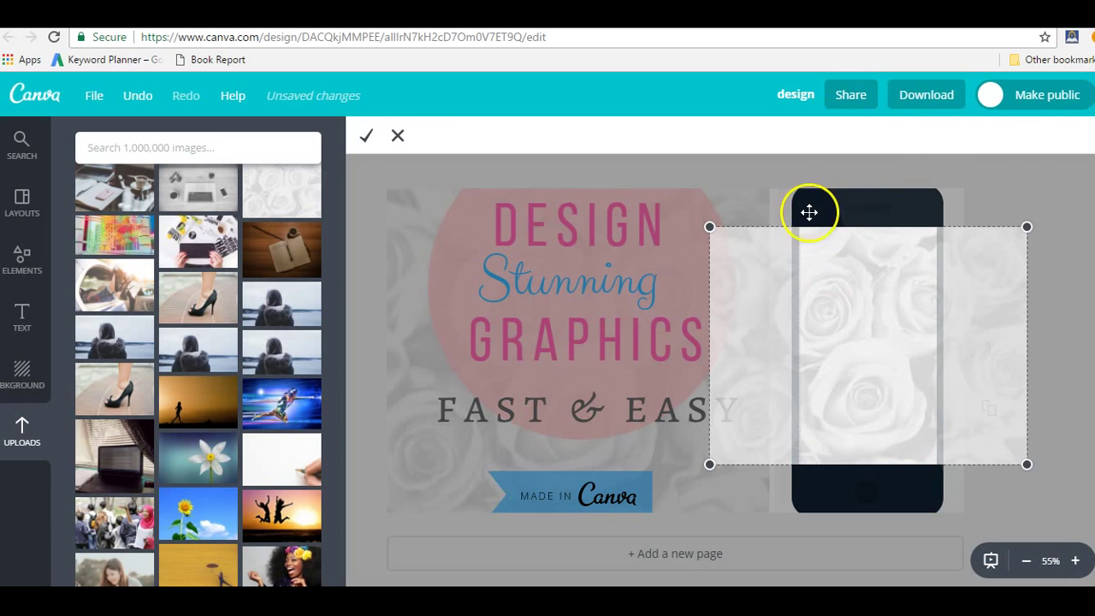
click(365, 135)
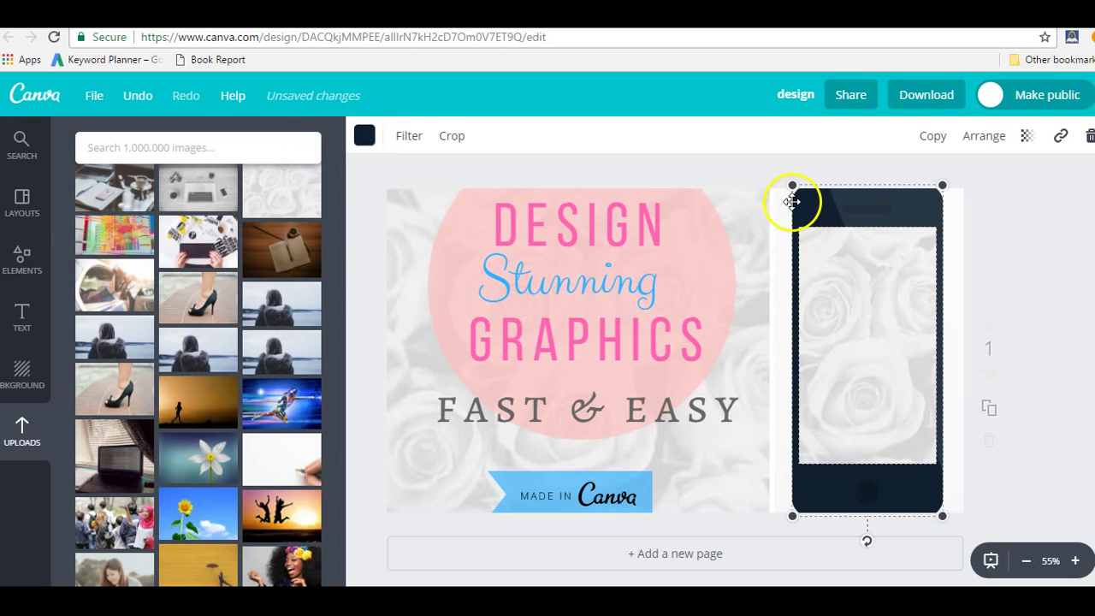
drag(792, 186, 800, 205)
drag(865, 388, 864, 386)
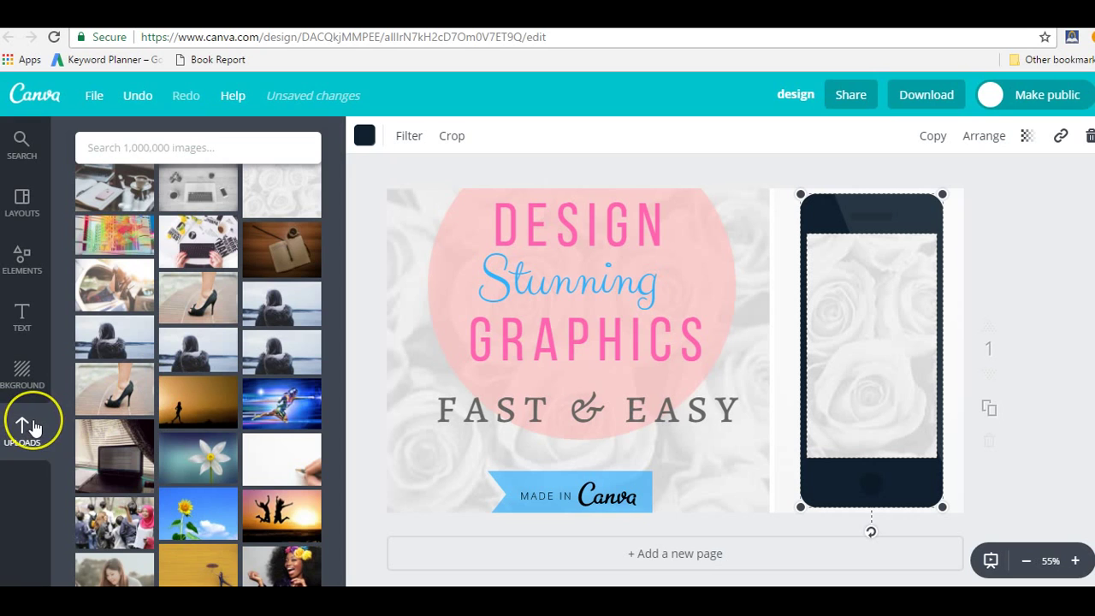
Search for "youtube", add the free red YouTube play logo, and shrink it to fit near the upper edge of the phone screen.
click(174, 146)
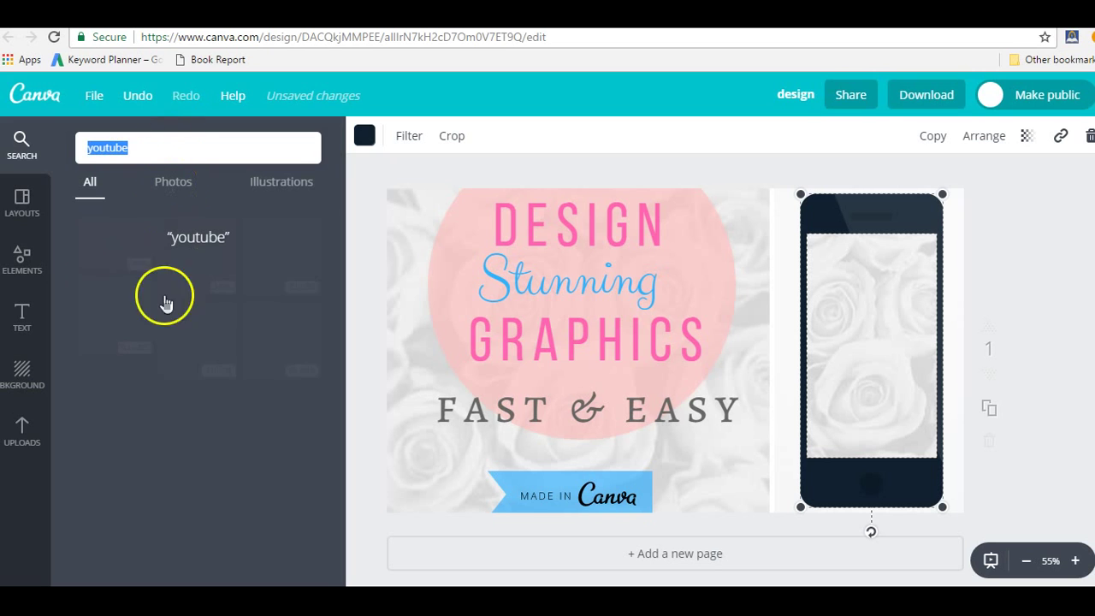
click(122, 291)
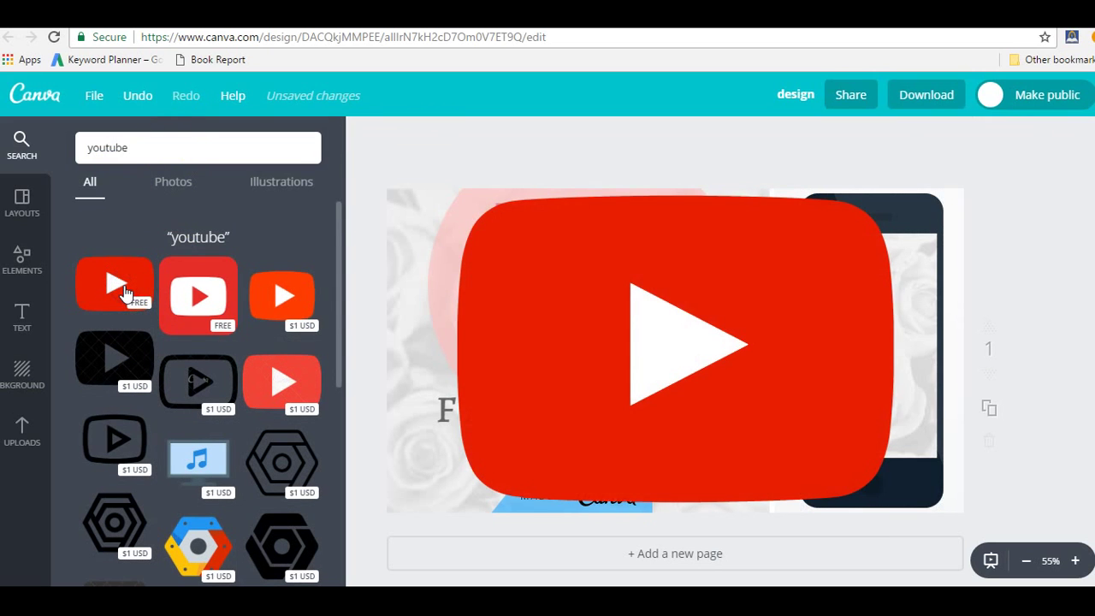
drag(461, 199, 866, 267)
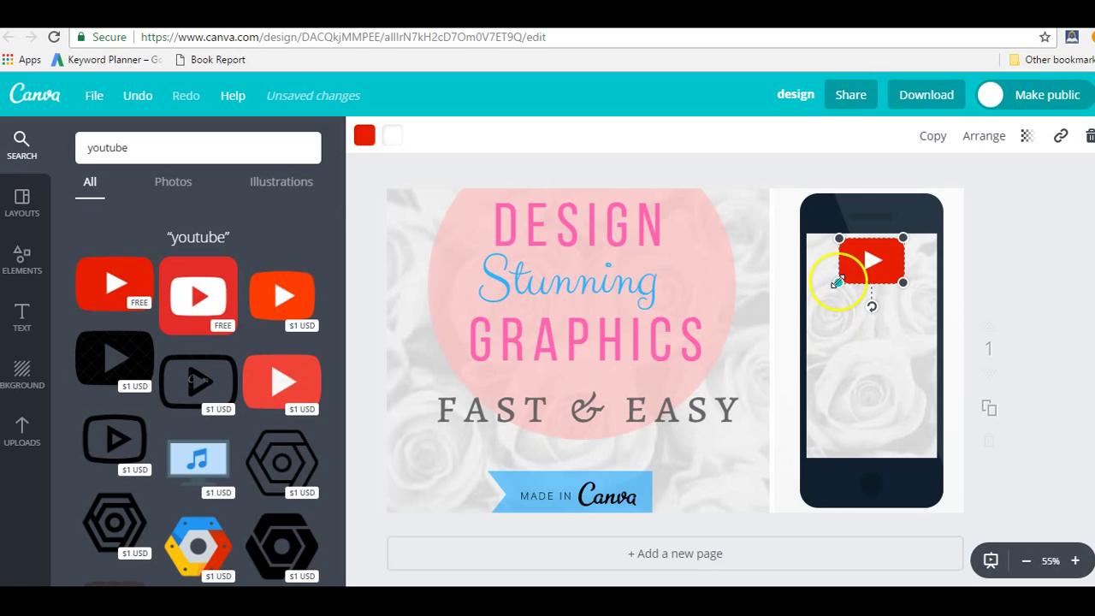
drag(846, 274, 856, 269)
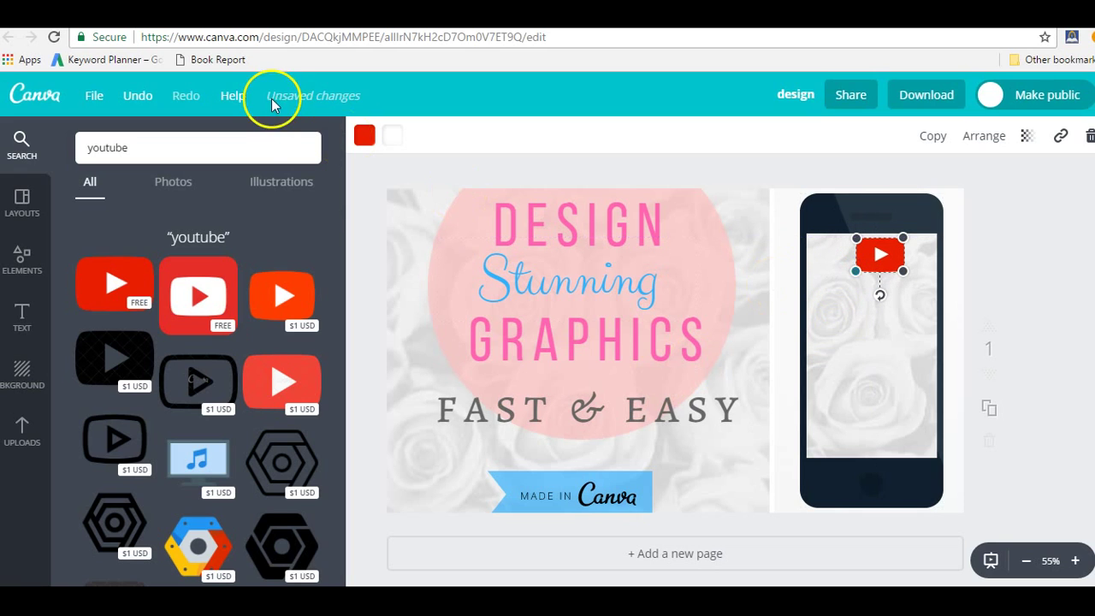
Search for "instagram", add the free multicoloured Instagram logo, and shrink it to about 120 × 120 below the YouTube logo.
click(258, 149)
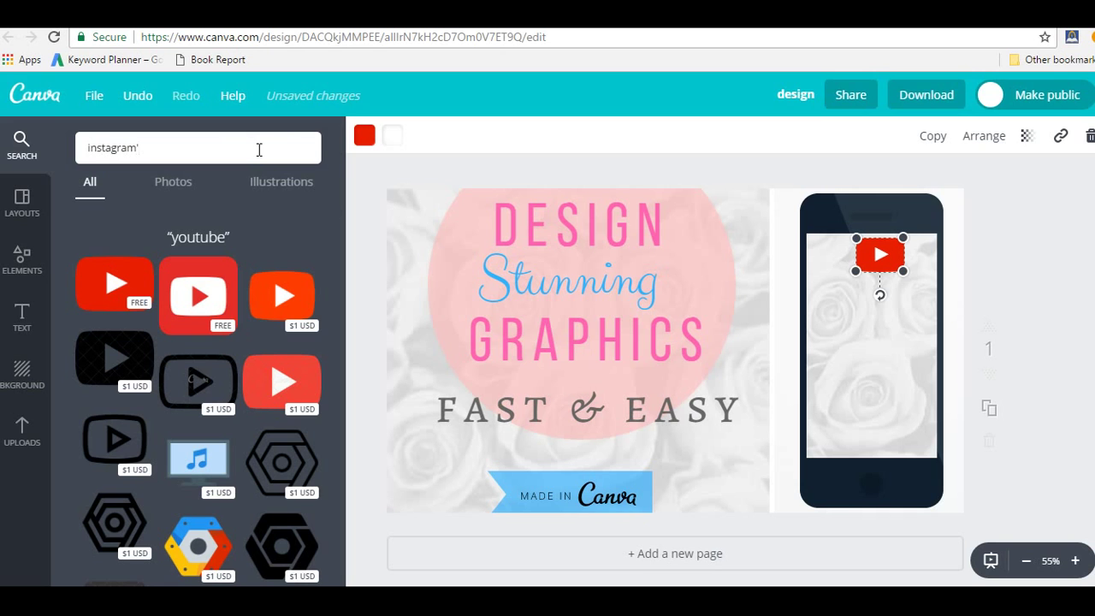
key(Return)
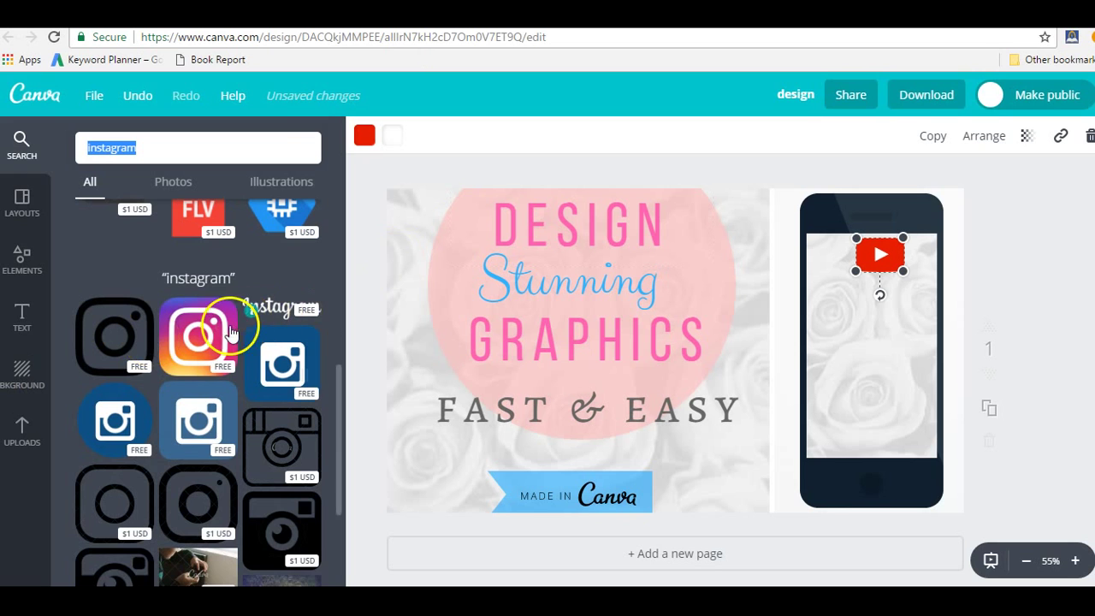
click(385, 341)
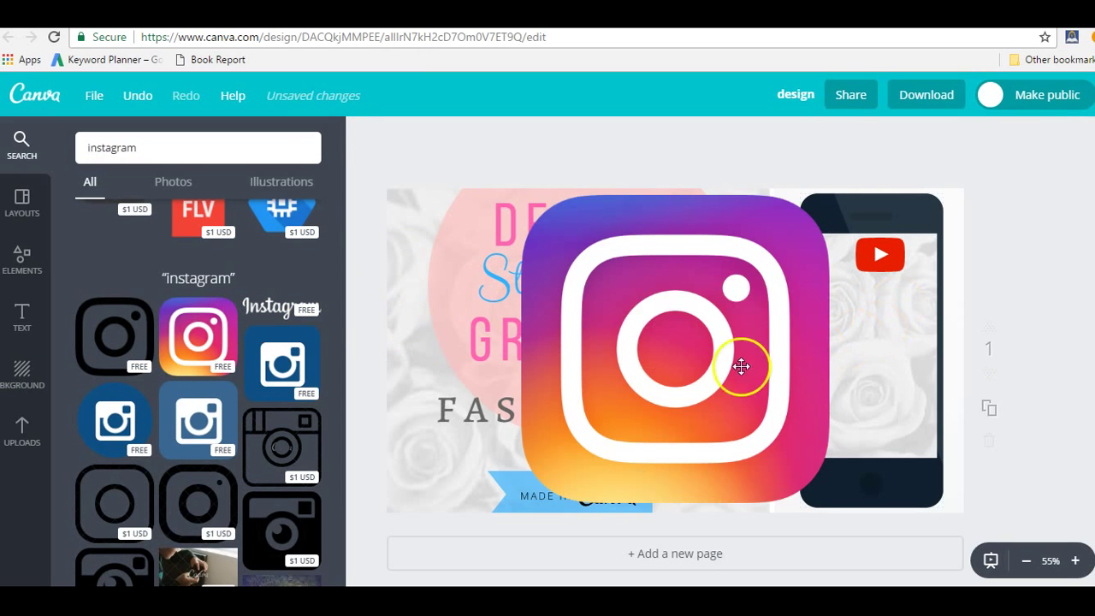
drag(524, 197, 892, 315)
drag(843, 365, 863, 344)
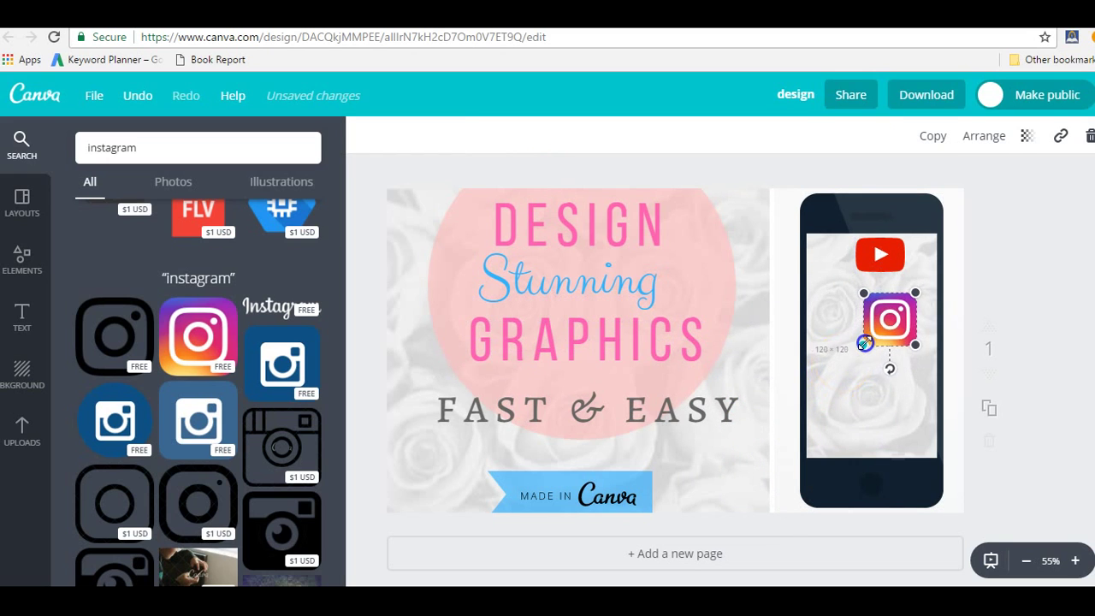
Search for "facebook" and add the free round blue Facebook logo to the thumbnail.
click(240, 155)
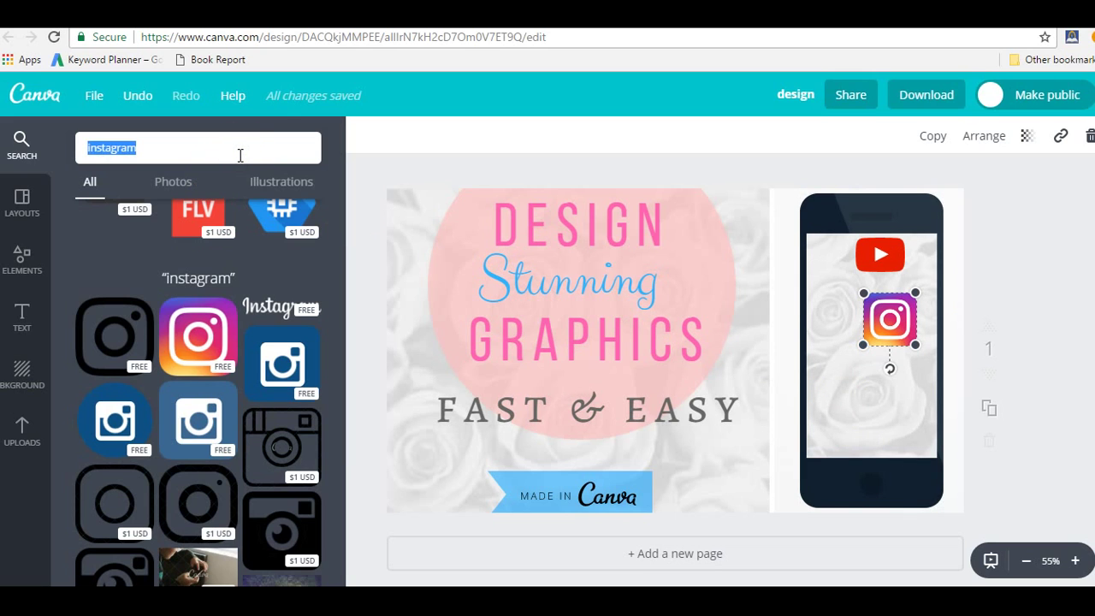
text(facebook)
key(Return)
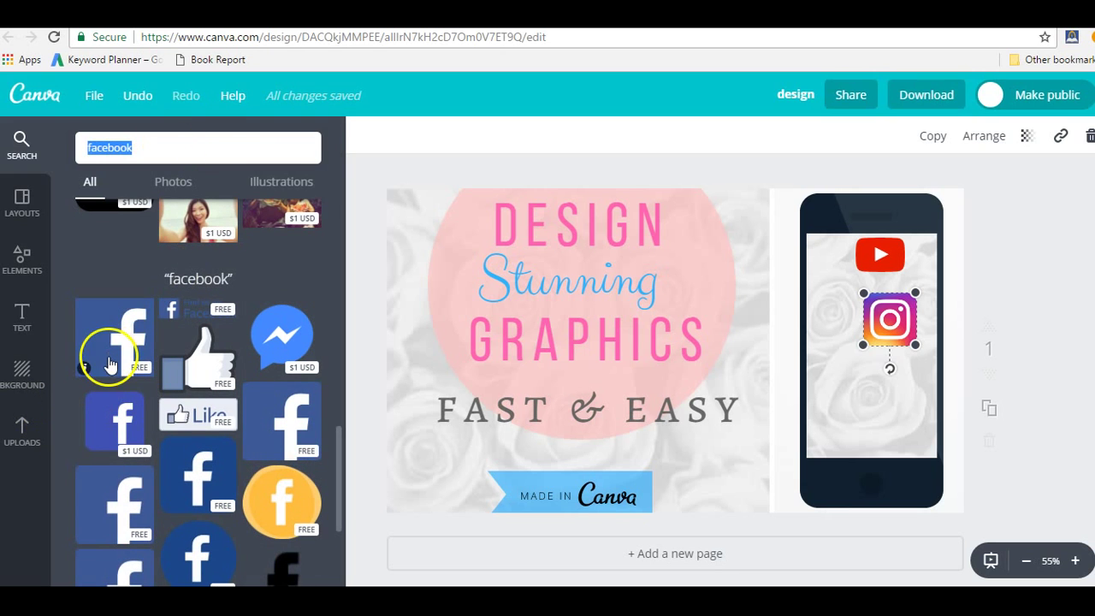
scroll(212, 445, down, 1)
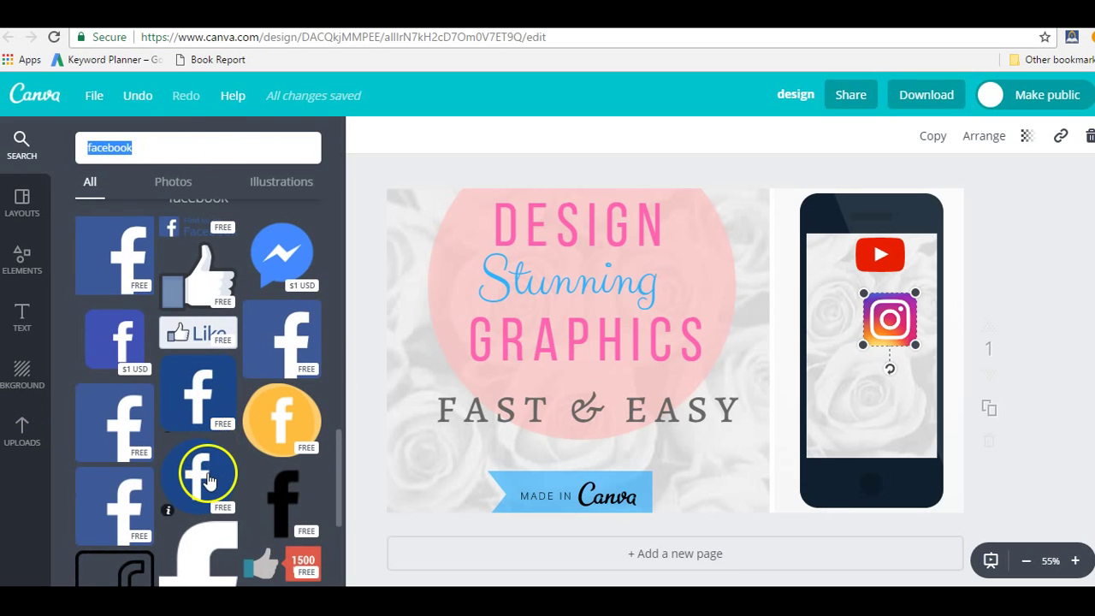
click(206, 477)
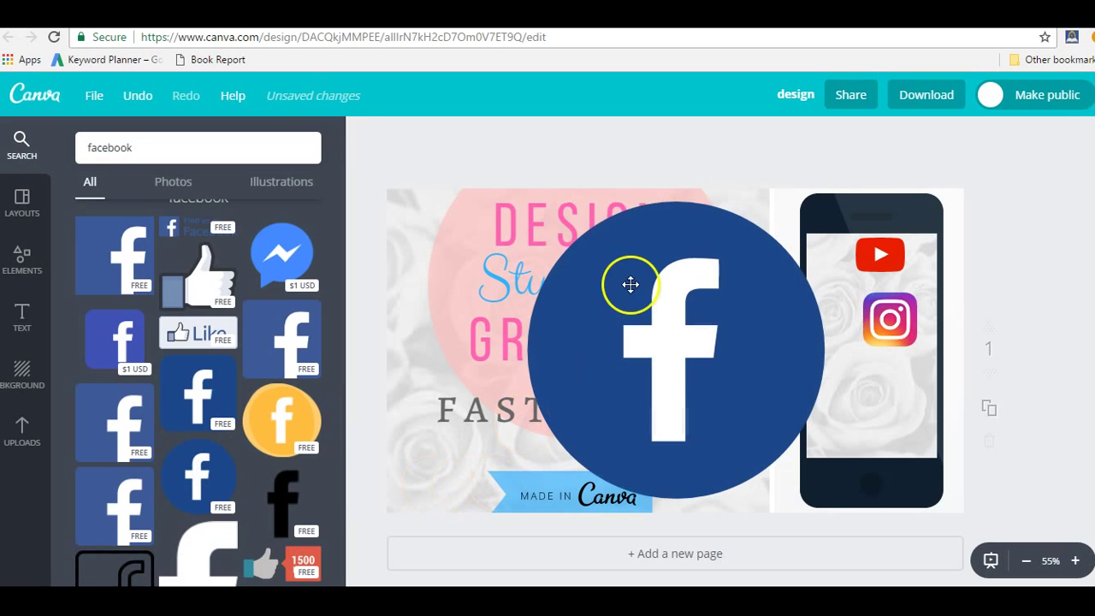
Shrink the Facebook logo to a small icon and centre it horizontally on the lower part of the phone screen.
drag(521, 194, 653, 420)
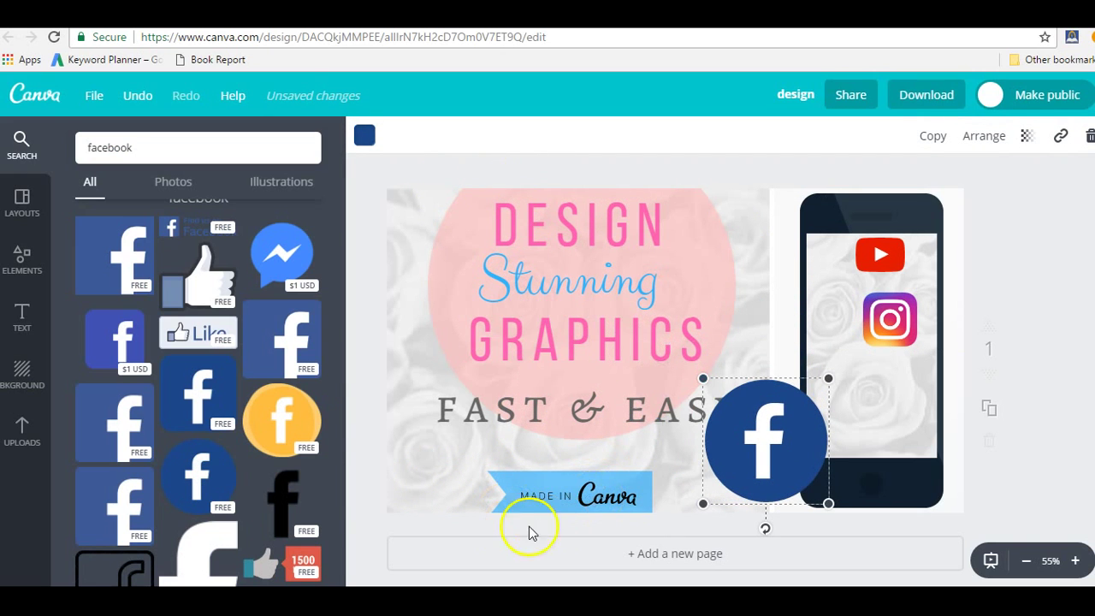
drag(827, 390, 784, 461)
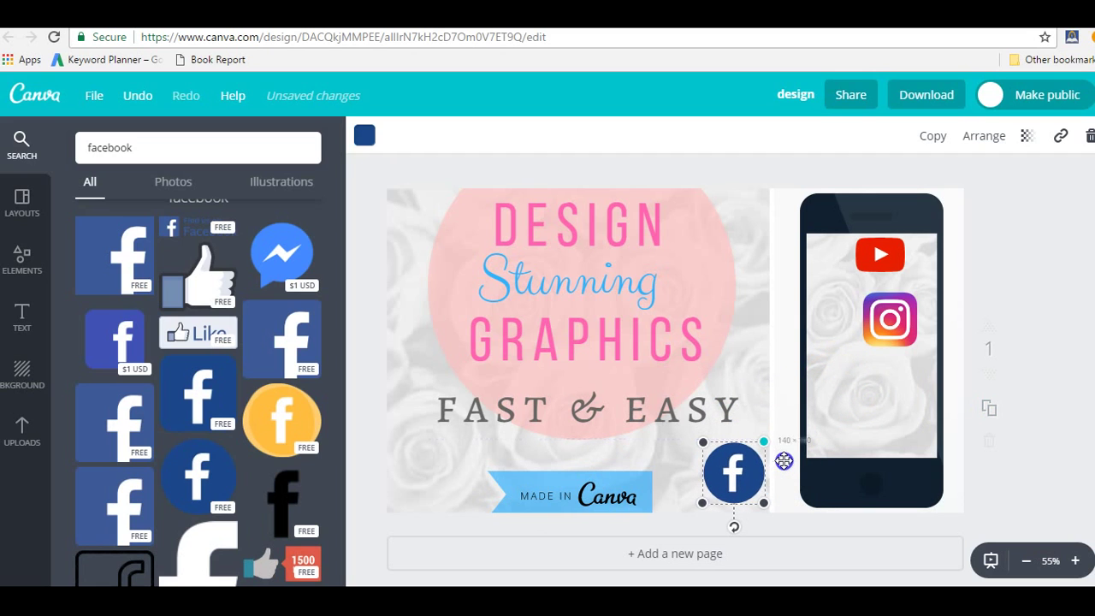
drag(728, 486, 866, 425)
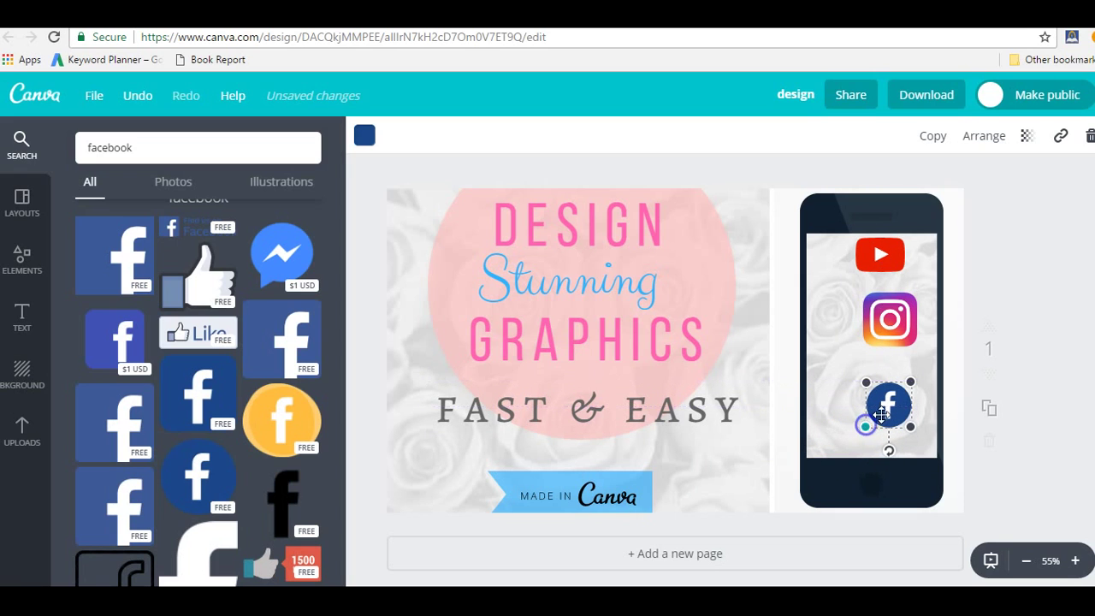
drag(882, 415, 869, 409)
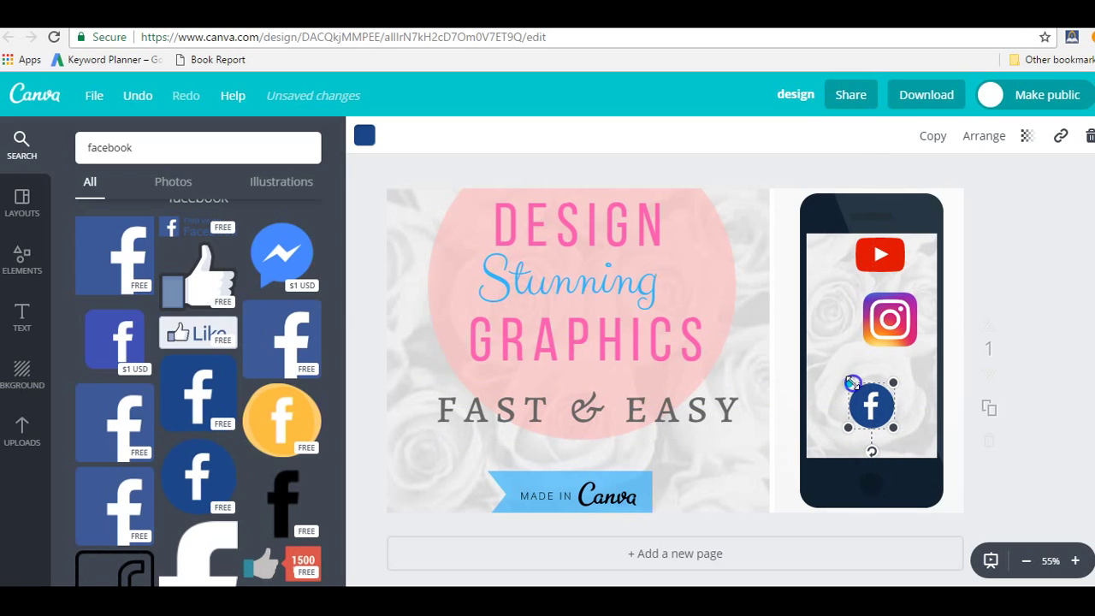
drag(853, 386, 874, 406)
Shrink the Instagram and YouTube logos to match the Facebook icon and line them up in an evenly spaced, centred column.
click(889, 319)
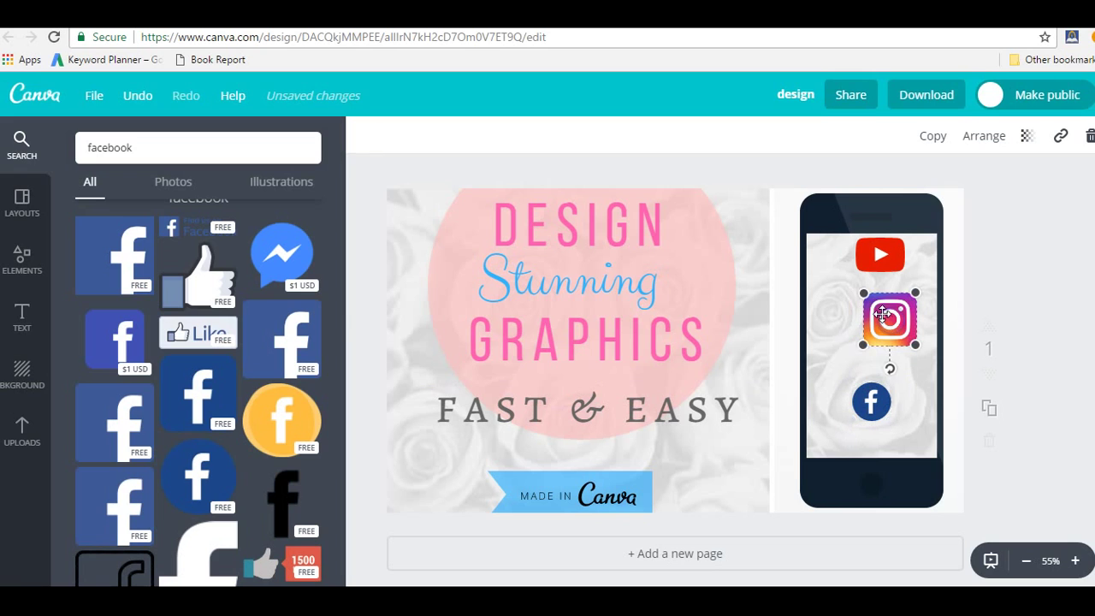
drag(869, 295, 869, 330)
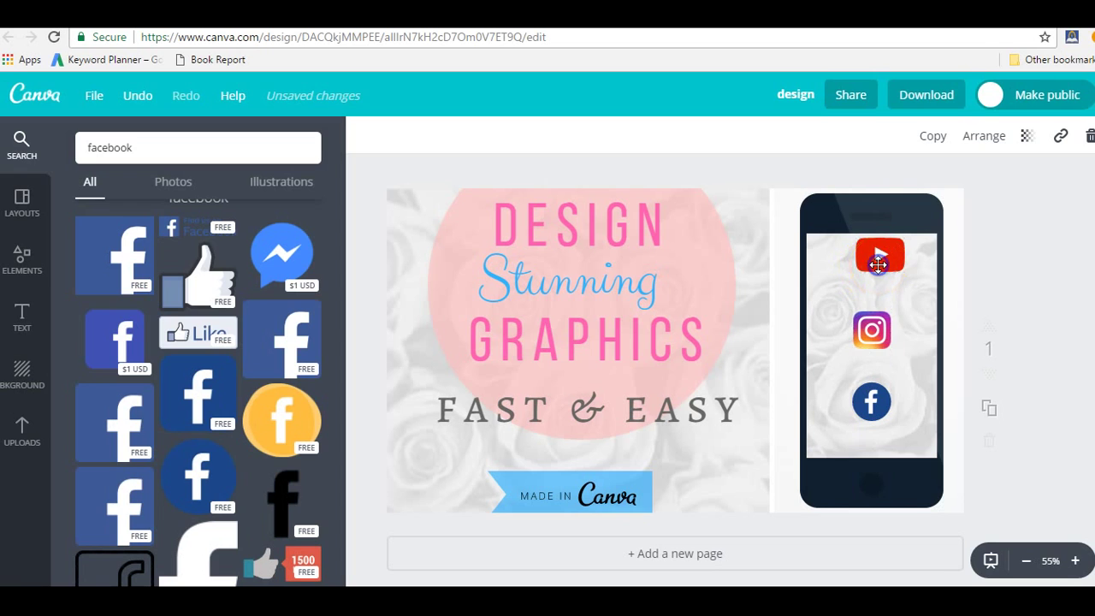
click(874, 248)
mouse_move(858, 239)
mouse_down()
mouse_move(890, 265)
mouse_move(876, 250)
mouse_up()
click(874, 334)
drag(873, 334, 874, 328)
click(872, 398)
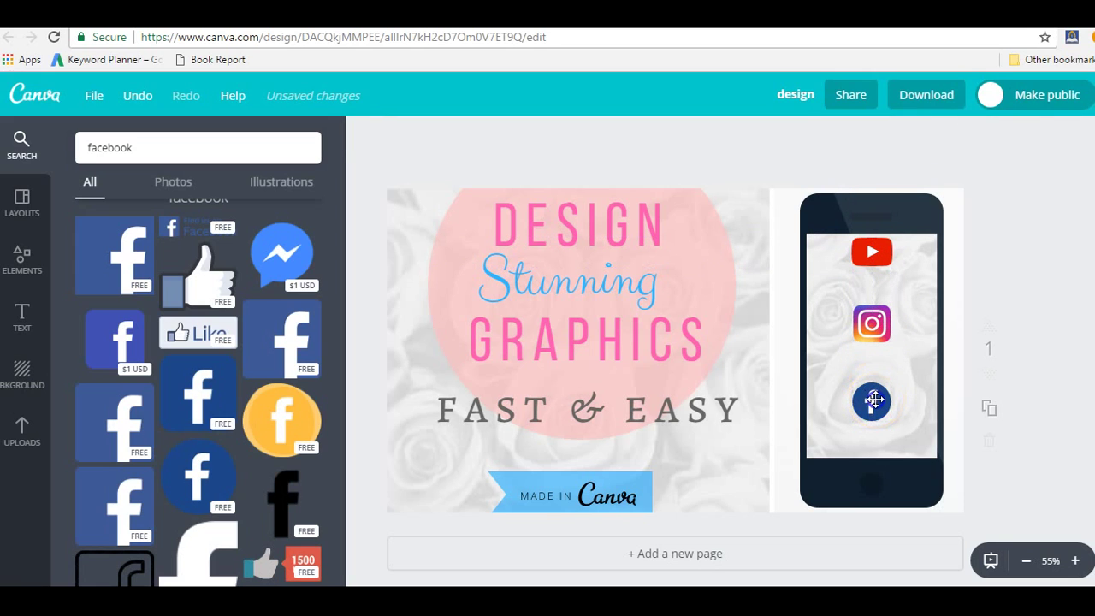
click(877, 399)
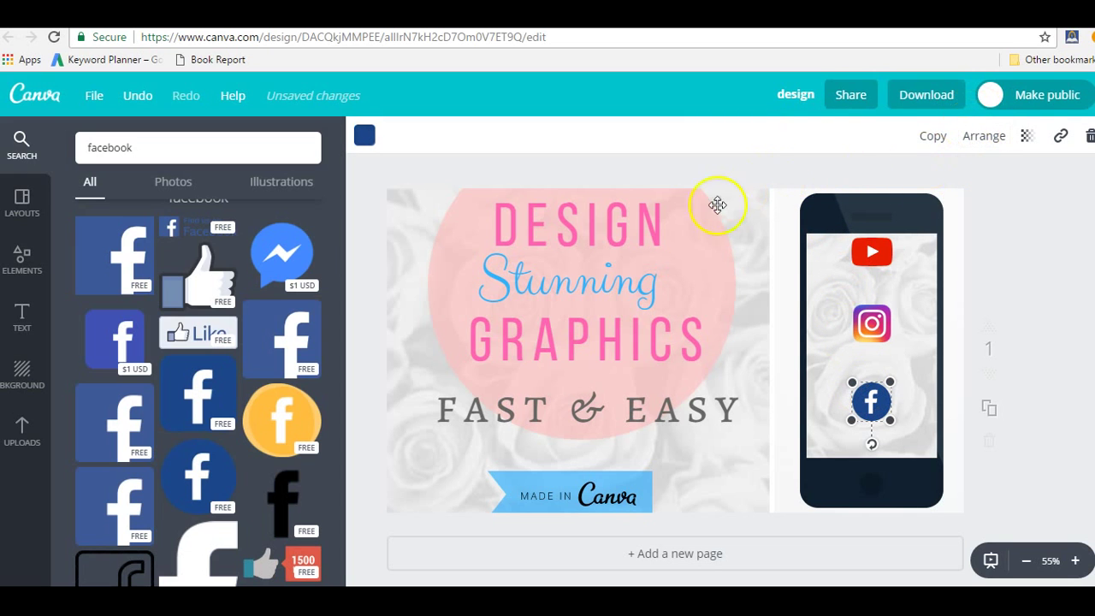
Add a heading text box reading "thumbnails".
click(19, 316)
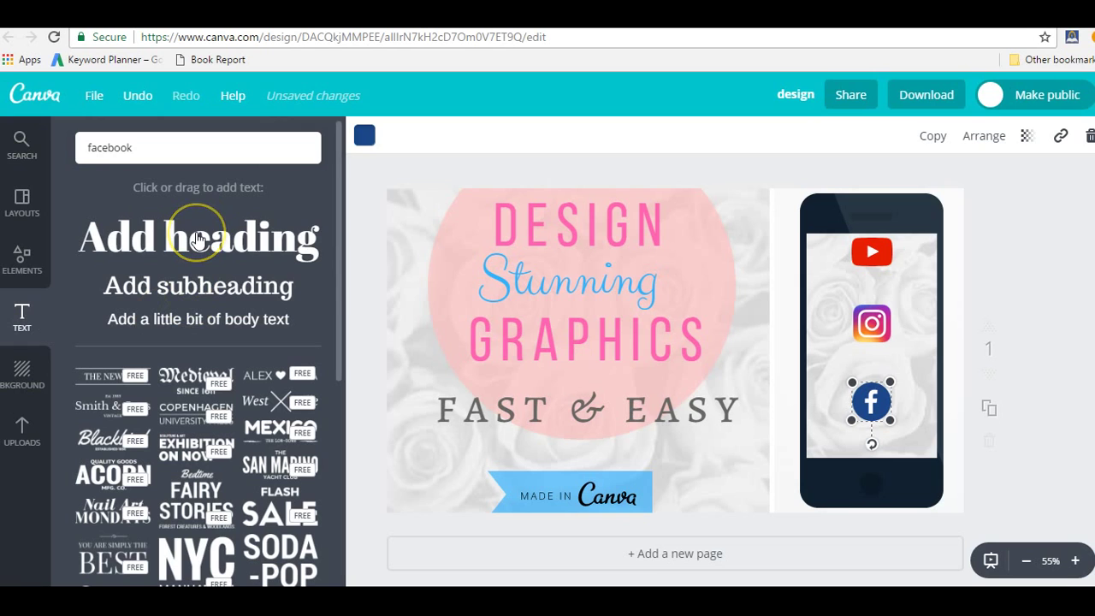
click(197, 240)
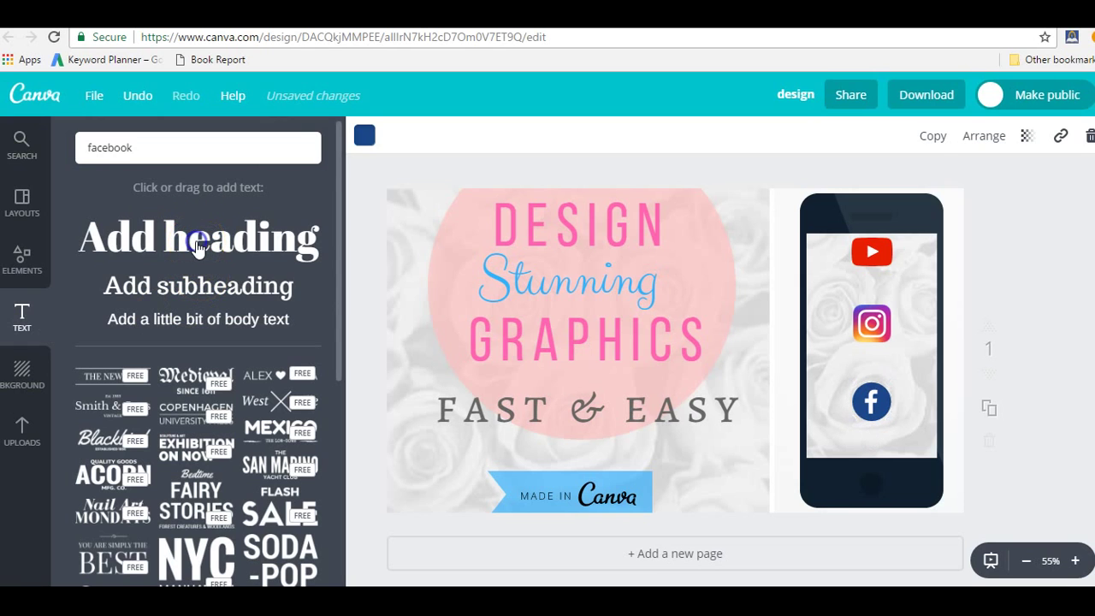
double_click(723, 381)
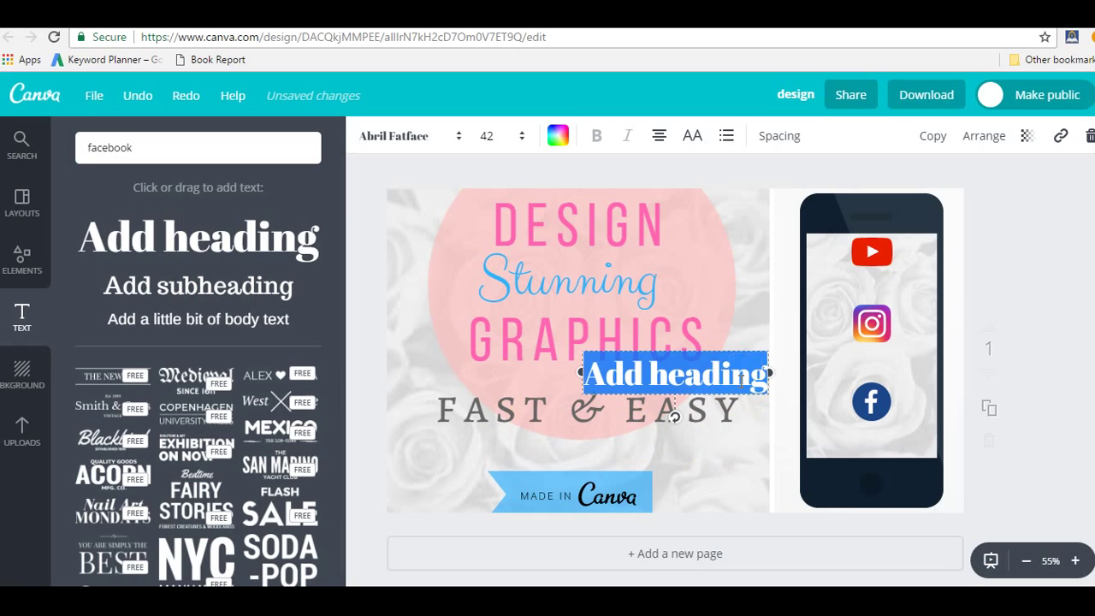
text(thumbnails)
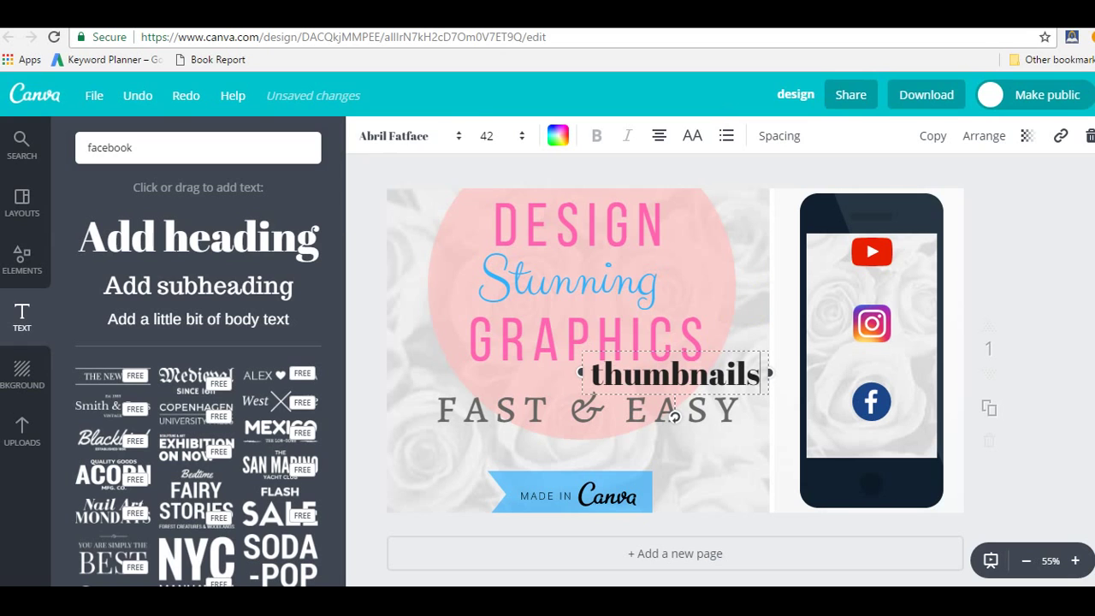
Set the "thumbnails" text in Alegreya Small Caps and move it below the YouTube logo on the phone screen.
click(458, 139)
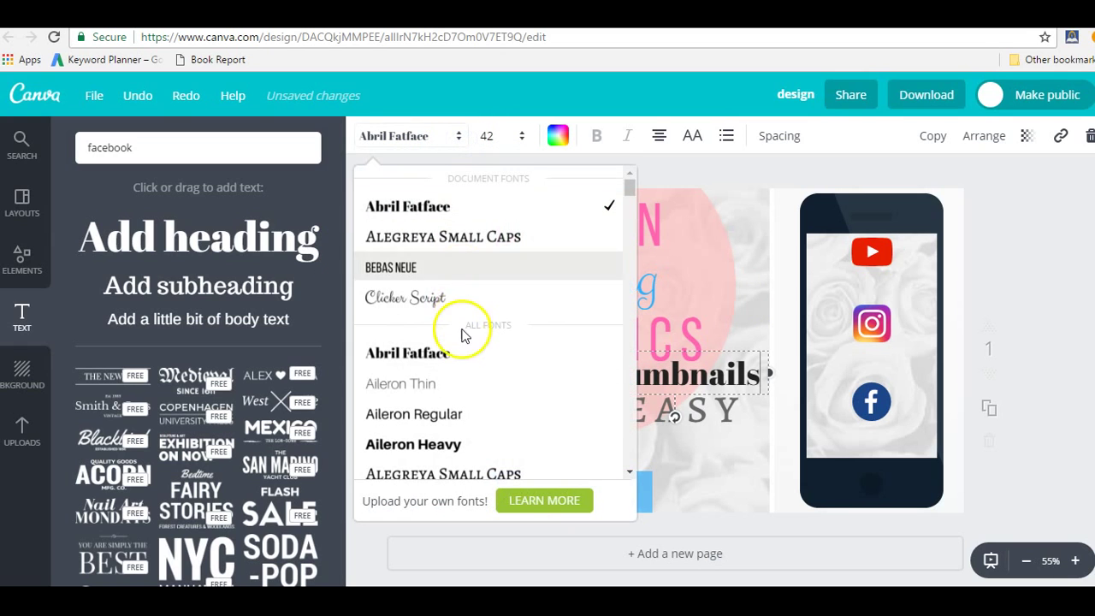
scroll(464, 372, down, 1)
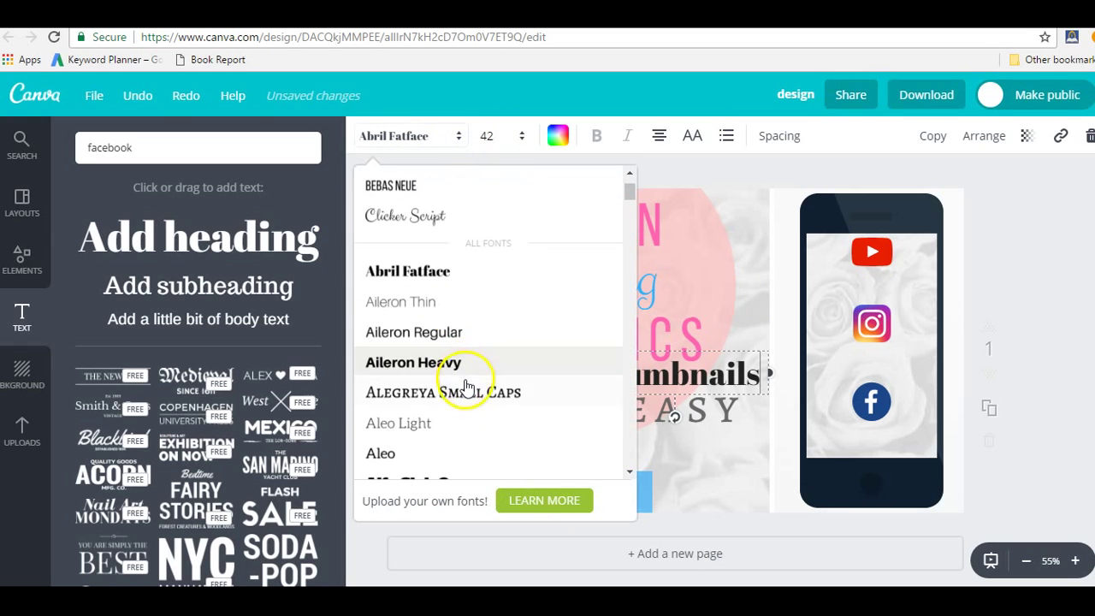
click(465, 395)
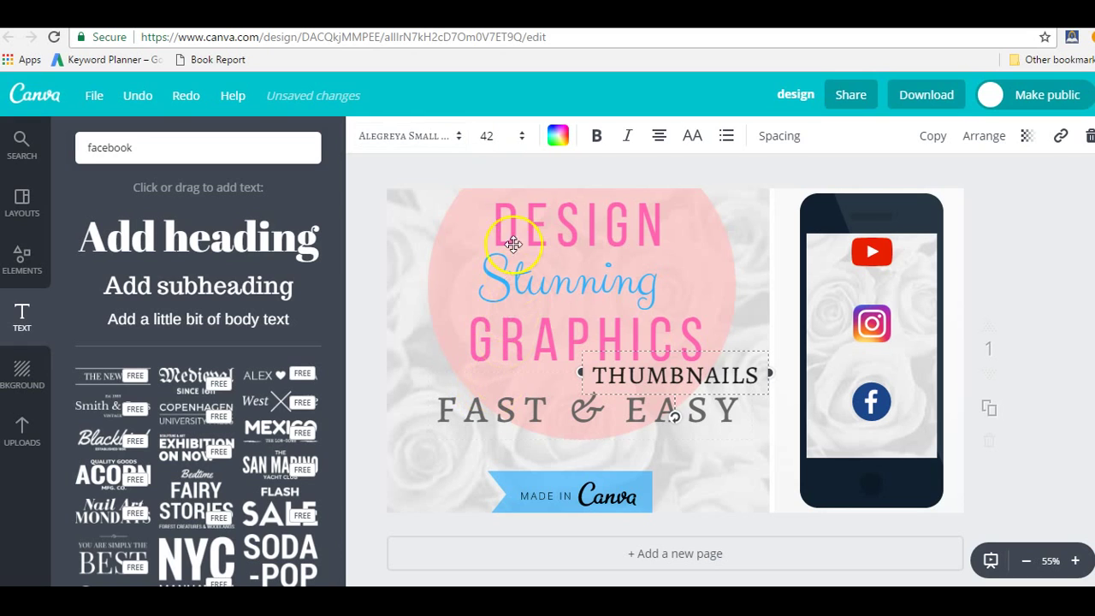
drag(683, 403, 871, 313)
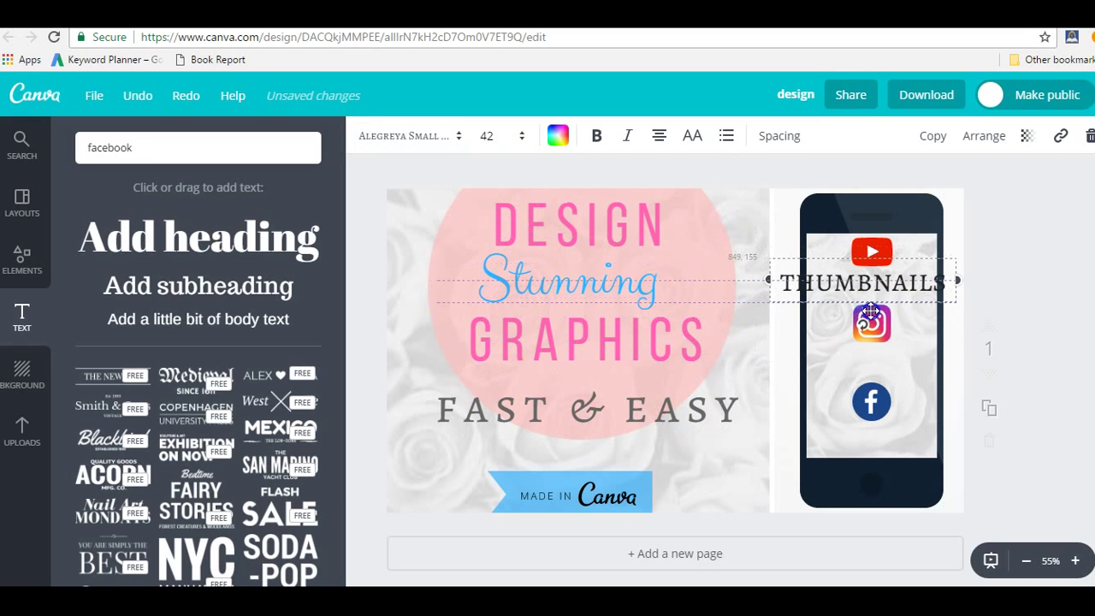
Fit the THUMBNAILS label within the phone screen using font size 36 and letter spacing -70, centred below the YouTube logo.
click(521, 135)
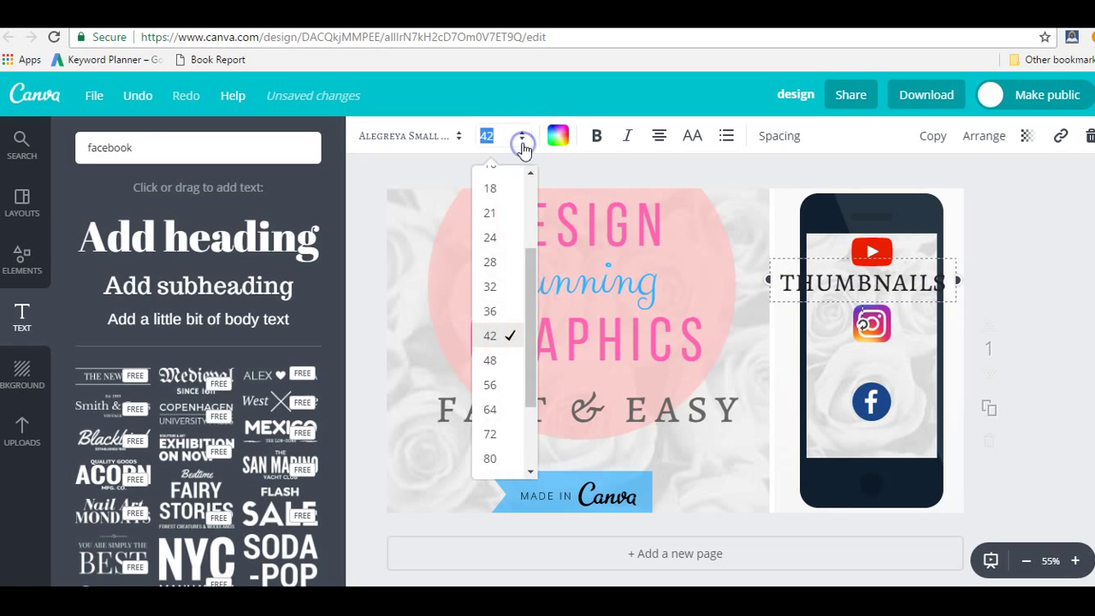
click(490, 287)
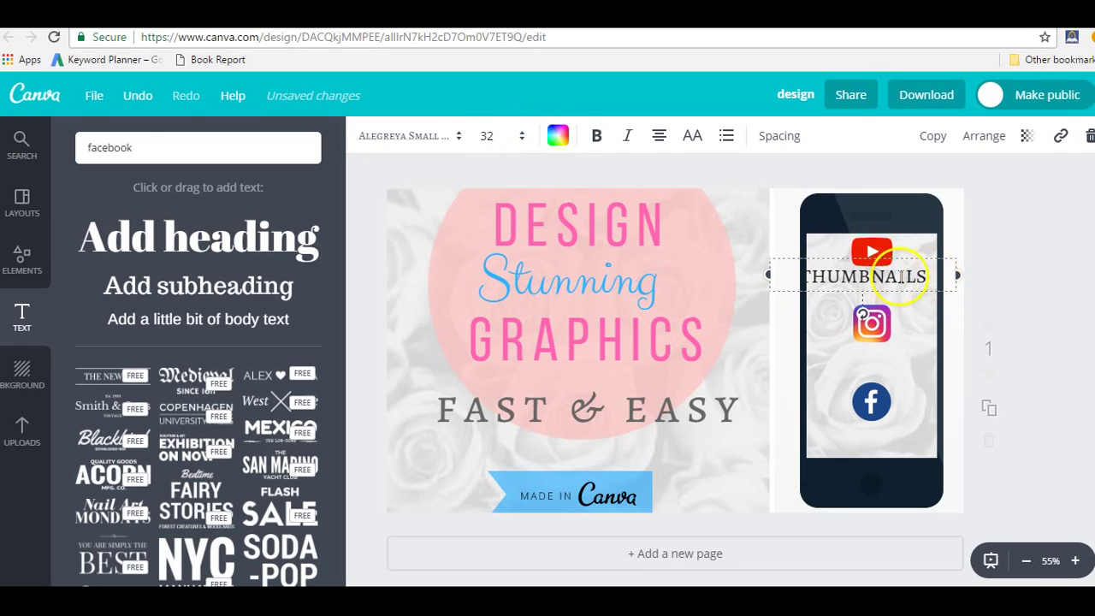
drag(876, 302, 876, 305)
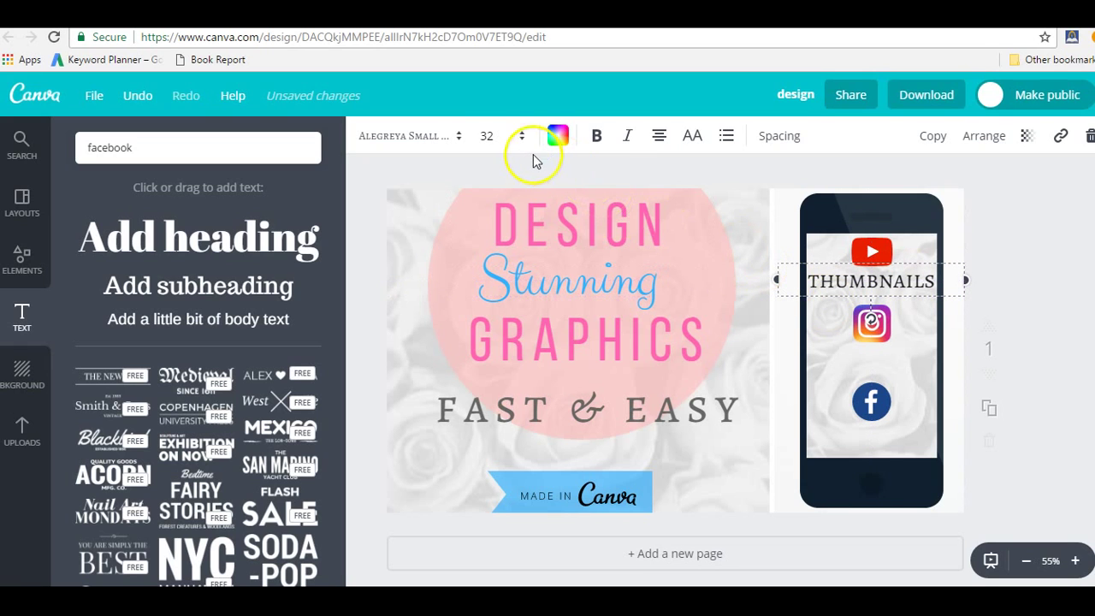
click(520, 136)
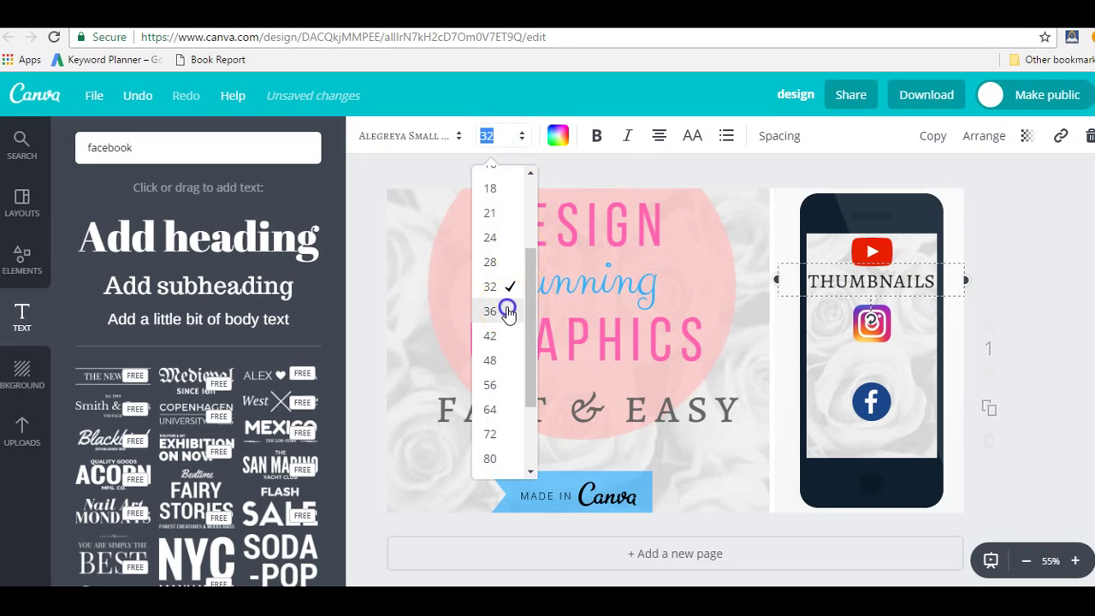
click(856, 145)
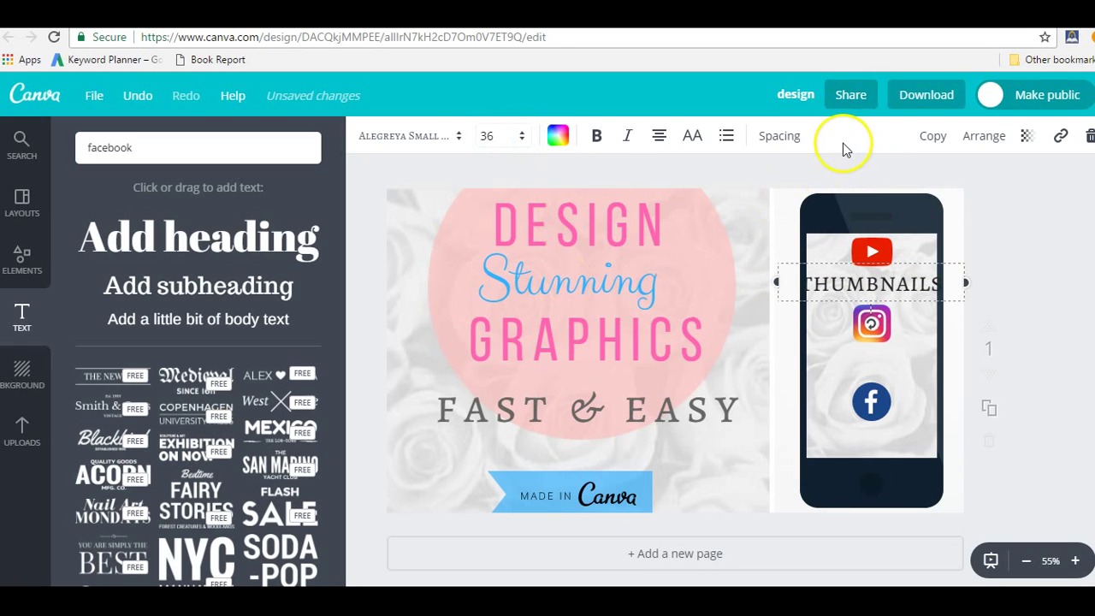
click(792, 135)
click(873, 184)
drag(871, 184, 863, 185)
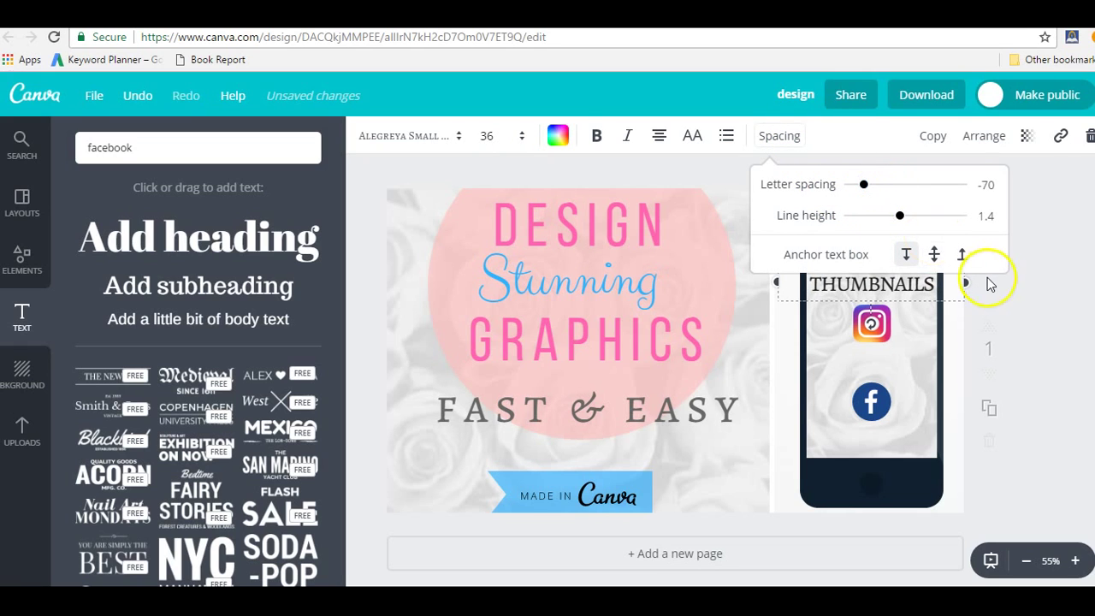
click(1018, 284)
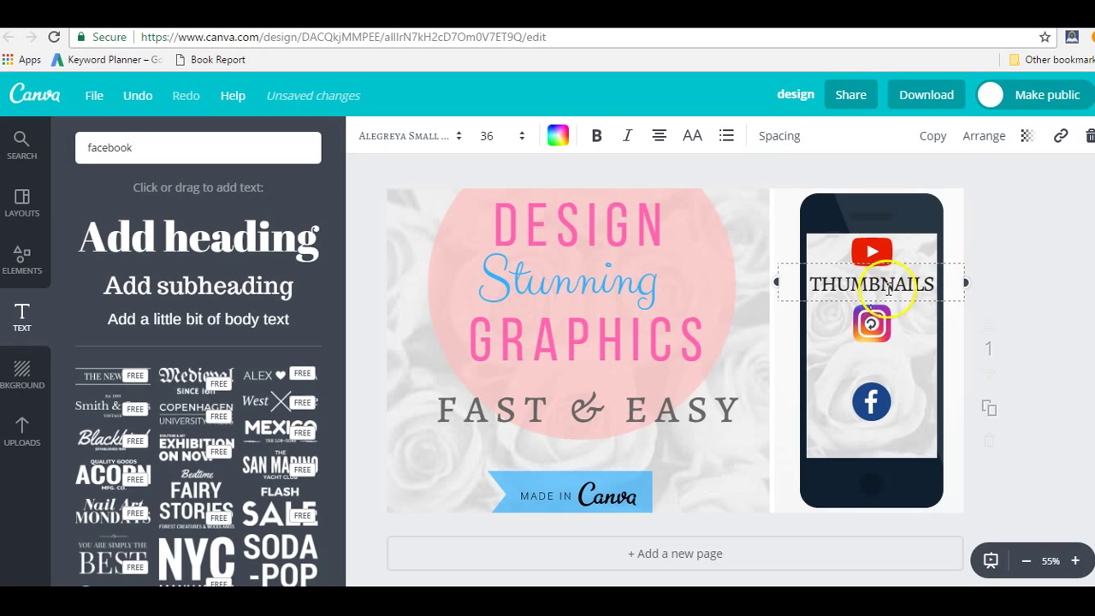
Place a copy of the THUMBNAILS label below the Instagram logo and change its text to "PHOTOS".
click(890, 331)
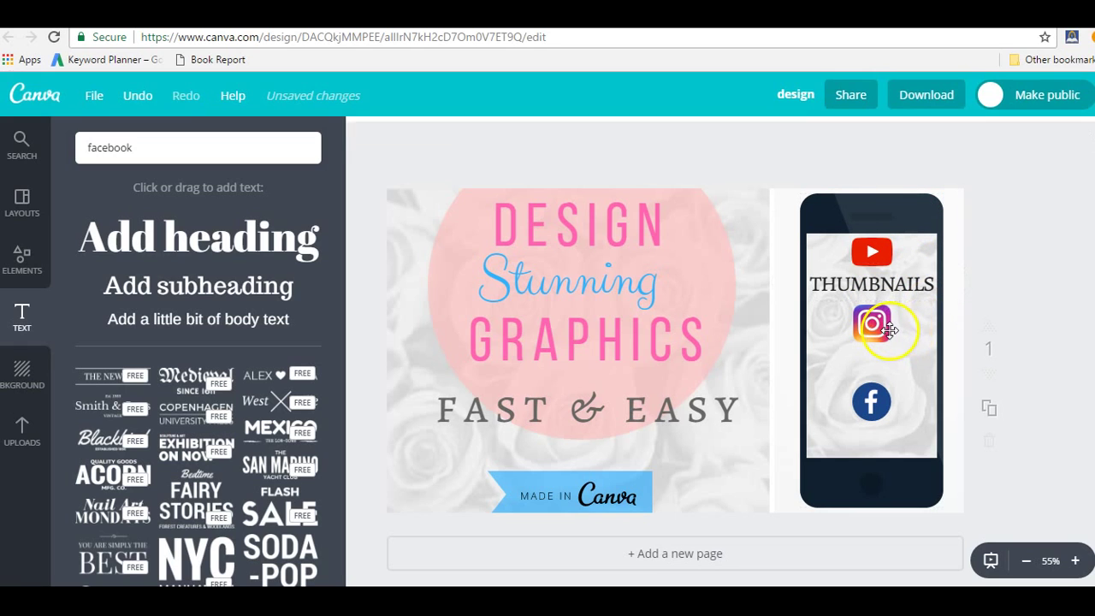
drag(884, 329, 810, 366)
click(945, 363)
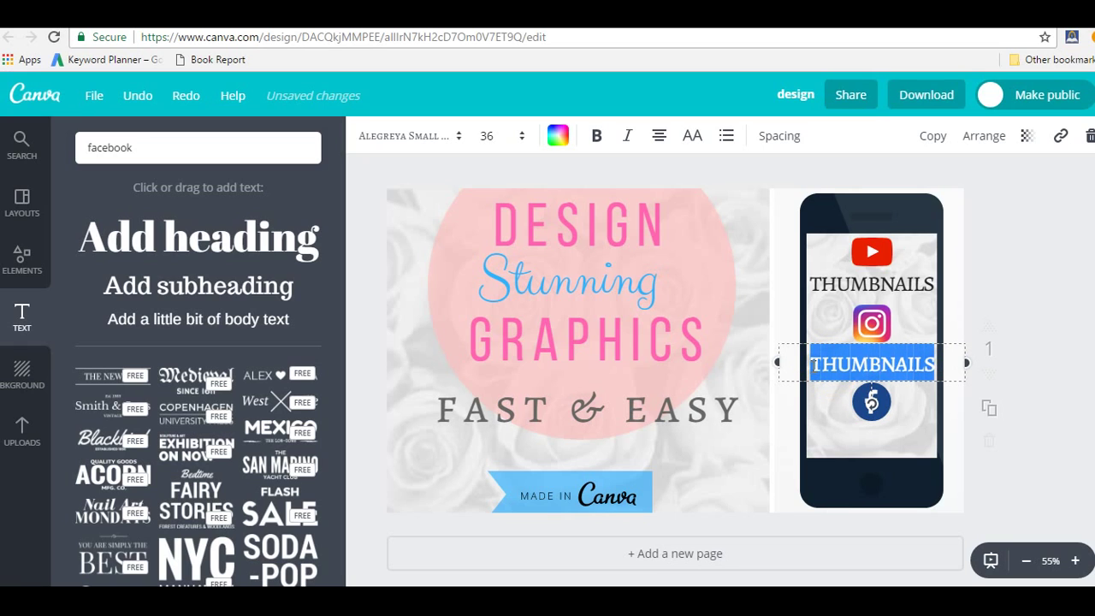
text(PHOTOS)
Copy the PHOTOS label, centre the copy below the Facebook logo, and change its text to "POSTS".
click(933, 137)
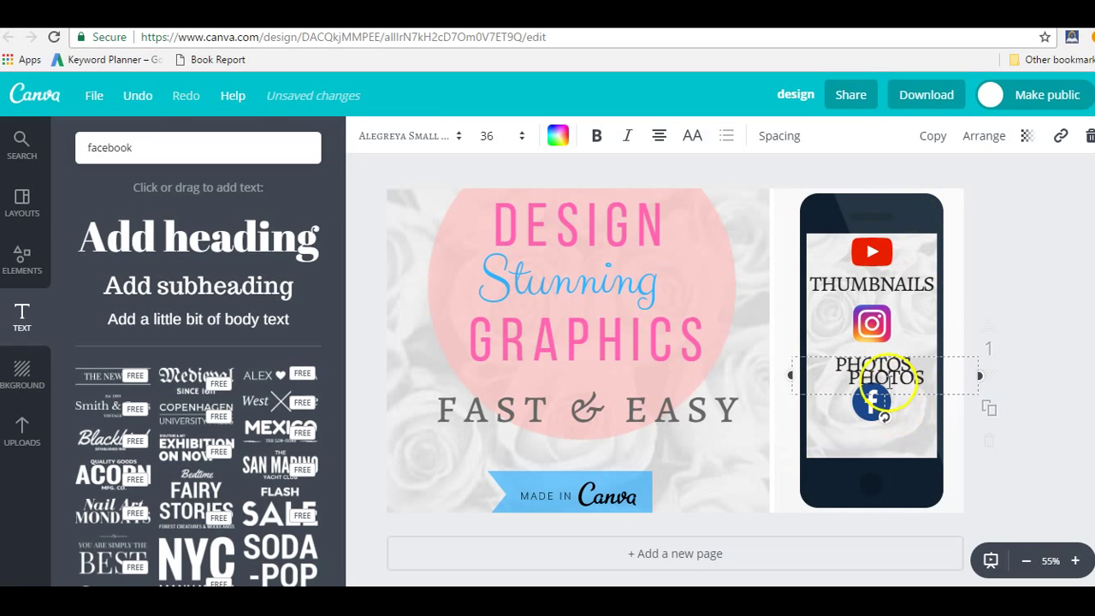
drag(897, 406, 880, 468)
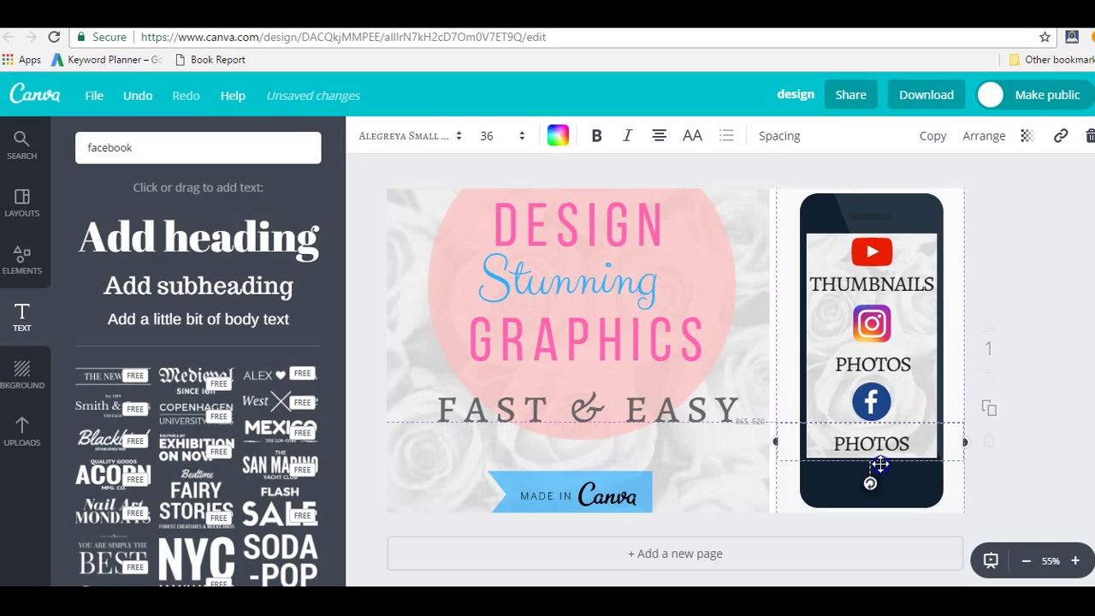
click(916, 442)
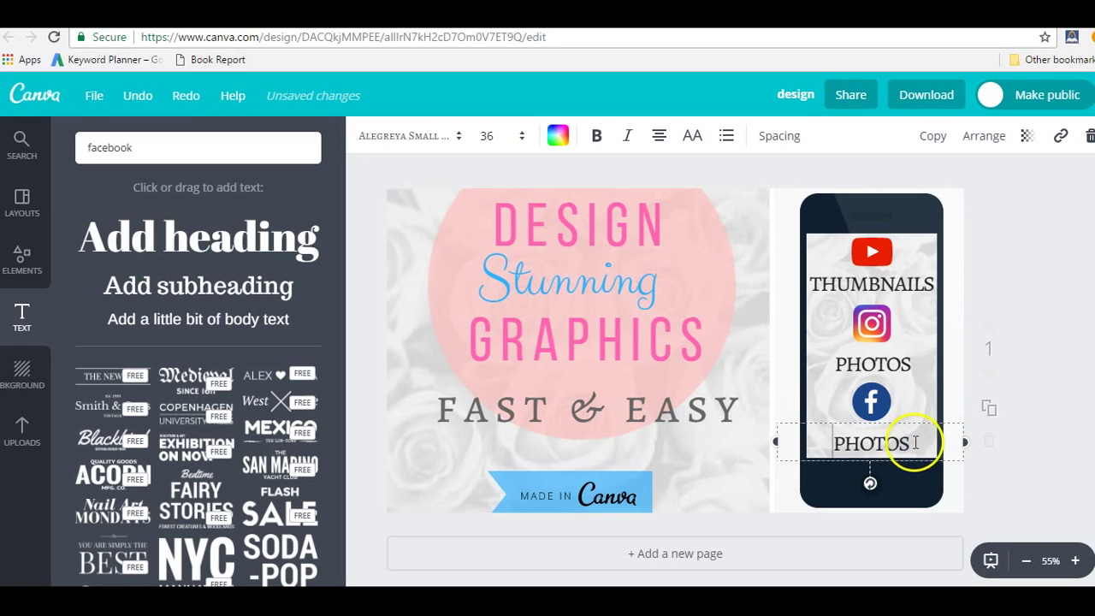
drag(906, 443, 876, 445)
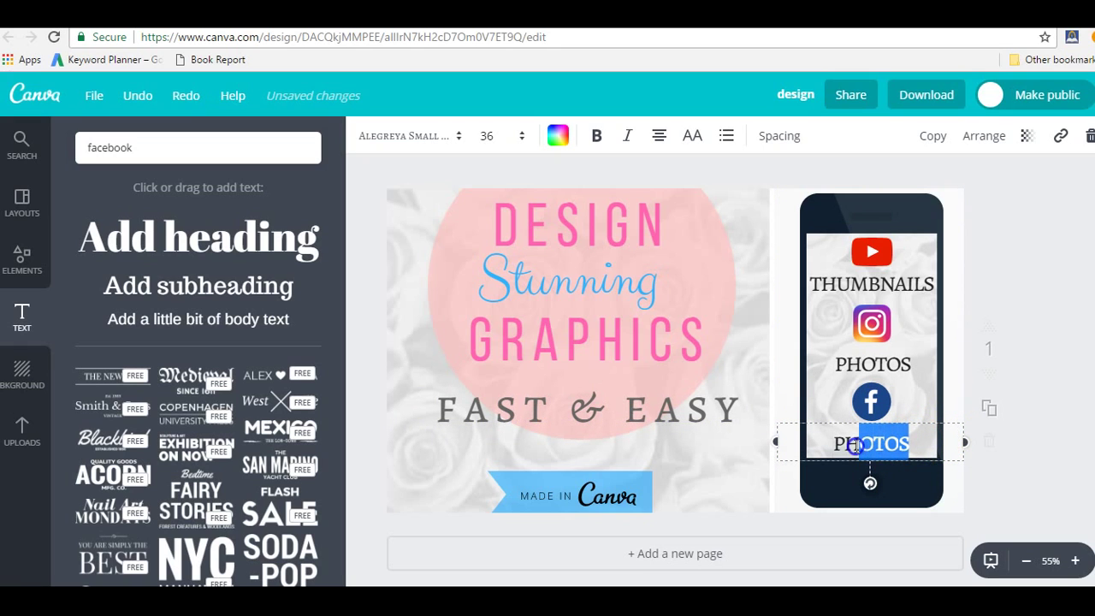
drag(849, 444, 850, 444)
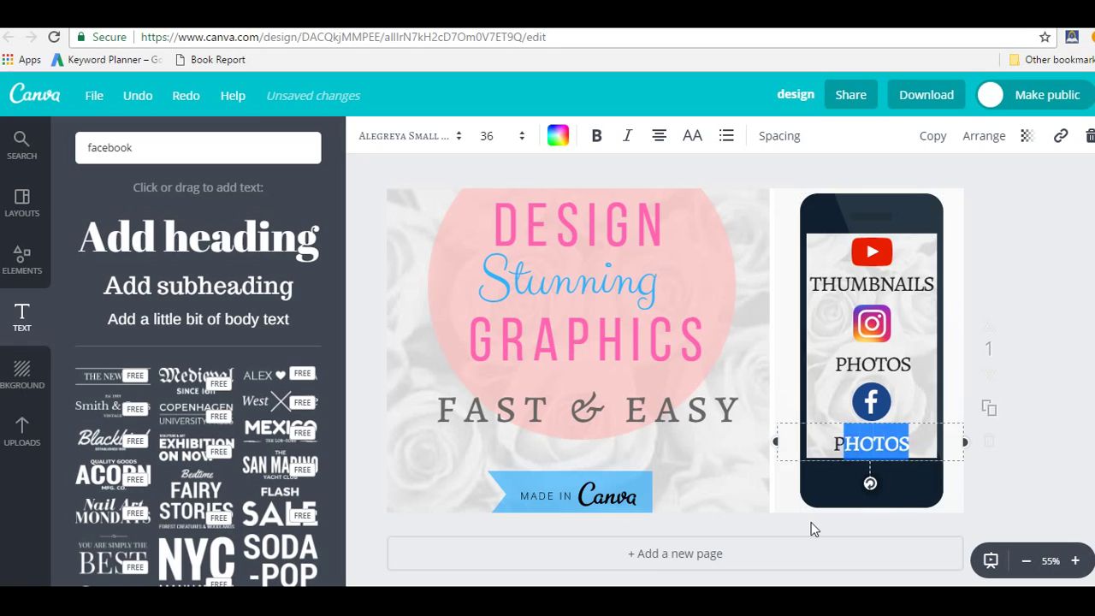
text(OSTS)
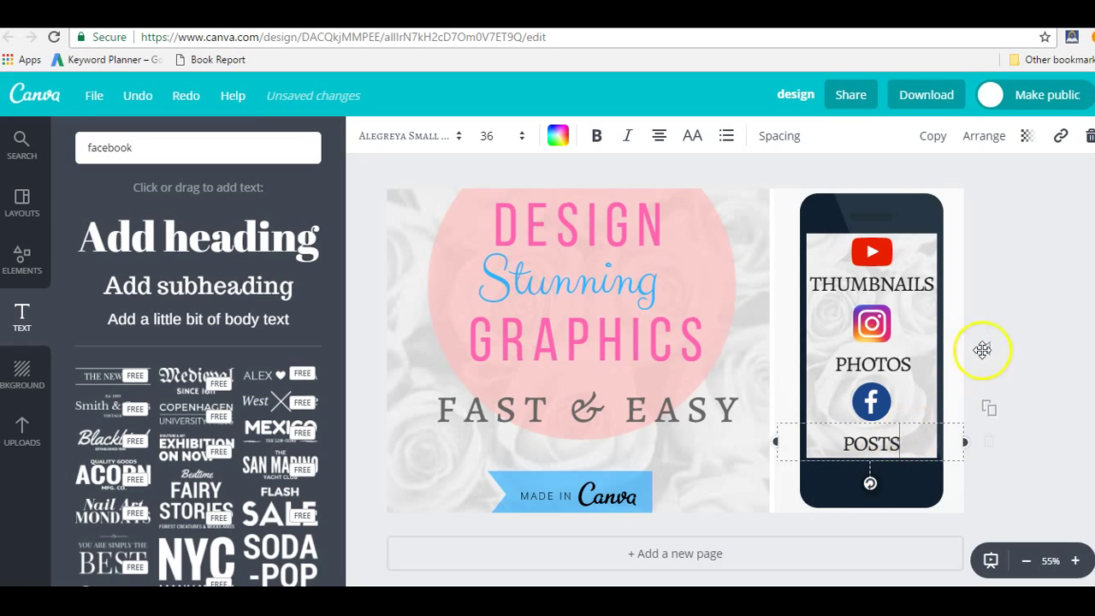
click(1060, 345)
Add a blank new page after the thumbnail page.
scroll(973, 441, down, 1)
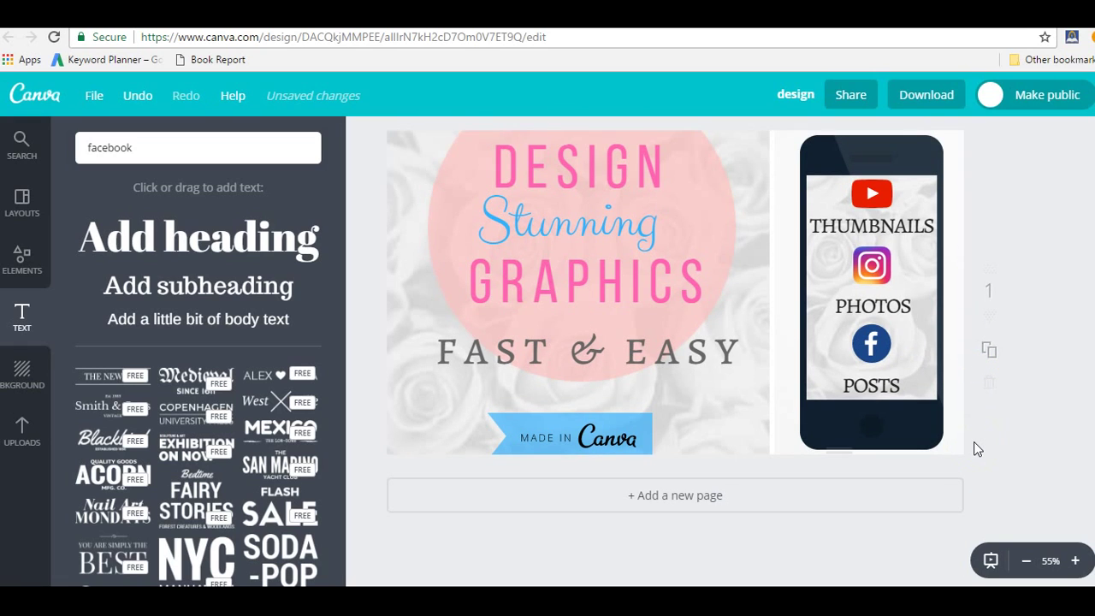
scroll(973, 441, up, 1)
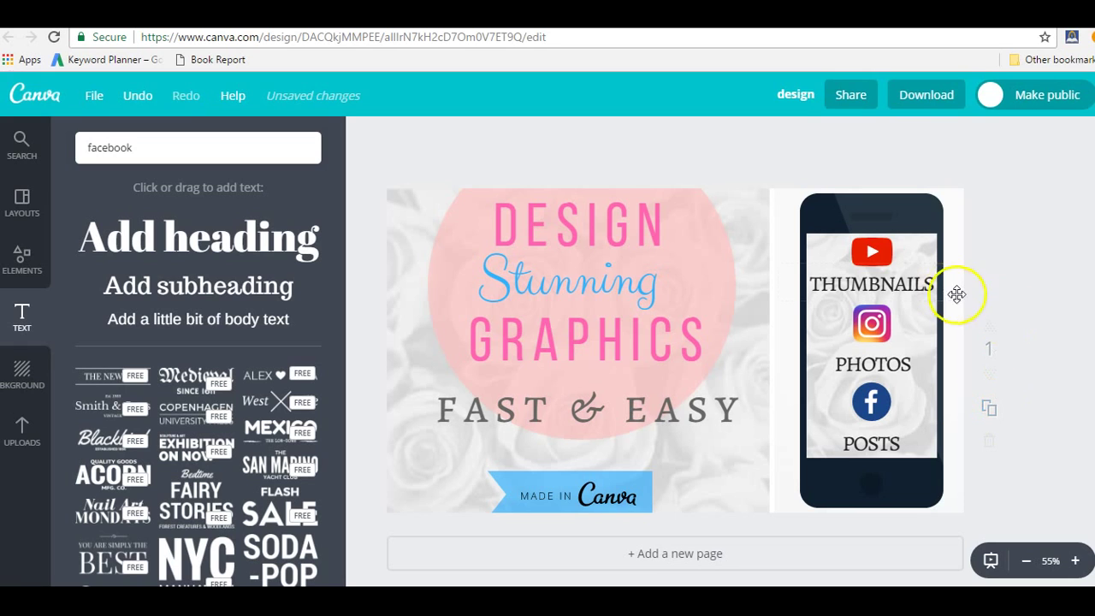
scroll(1019, 301, down, 1)
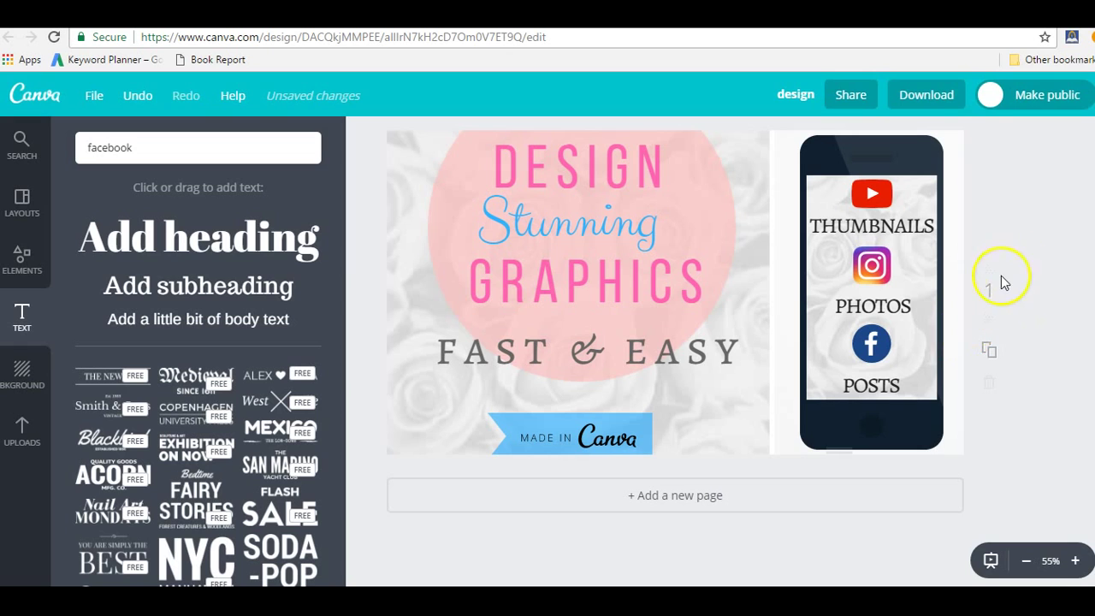
click(714, 498)
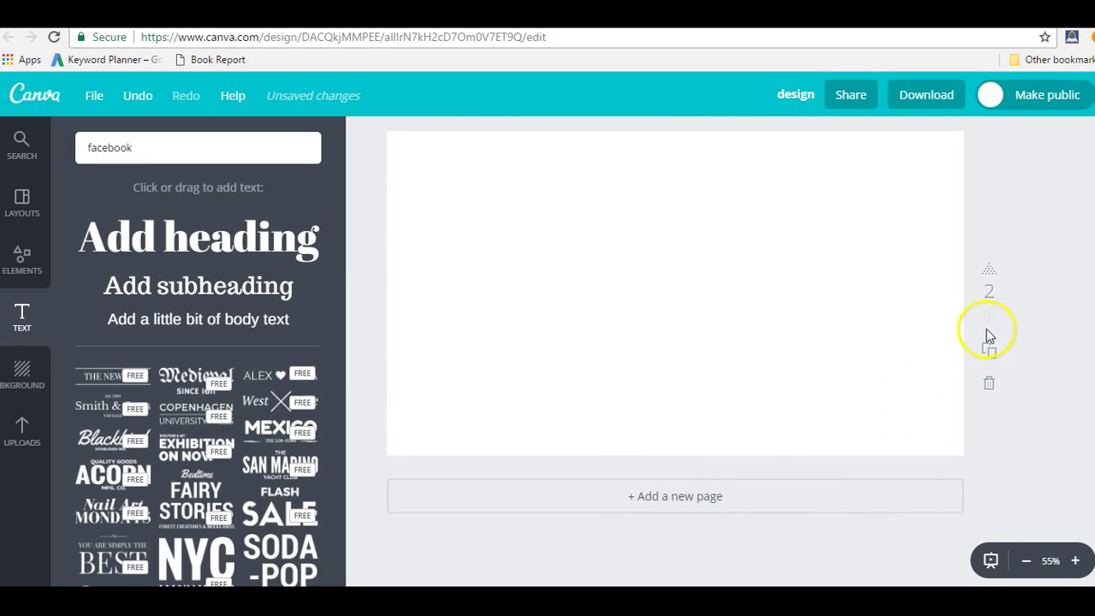
Duplicate the thumbnail page and delete the duplicate.
scroll(993, 353, up, 4)
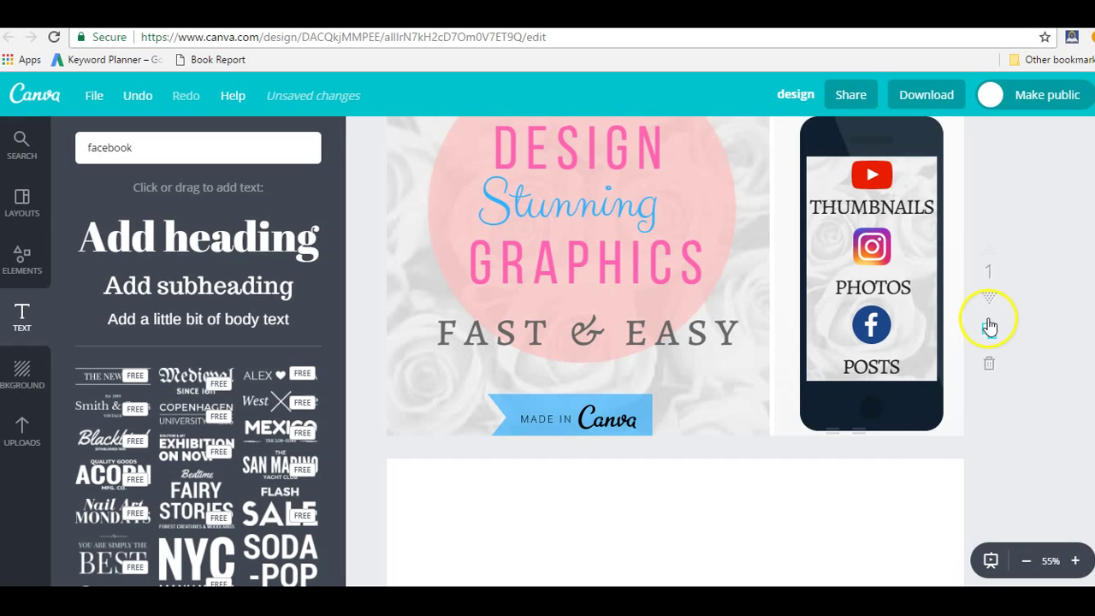
click(989, 342)
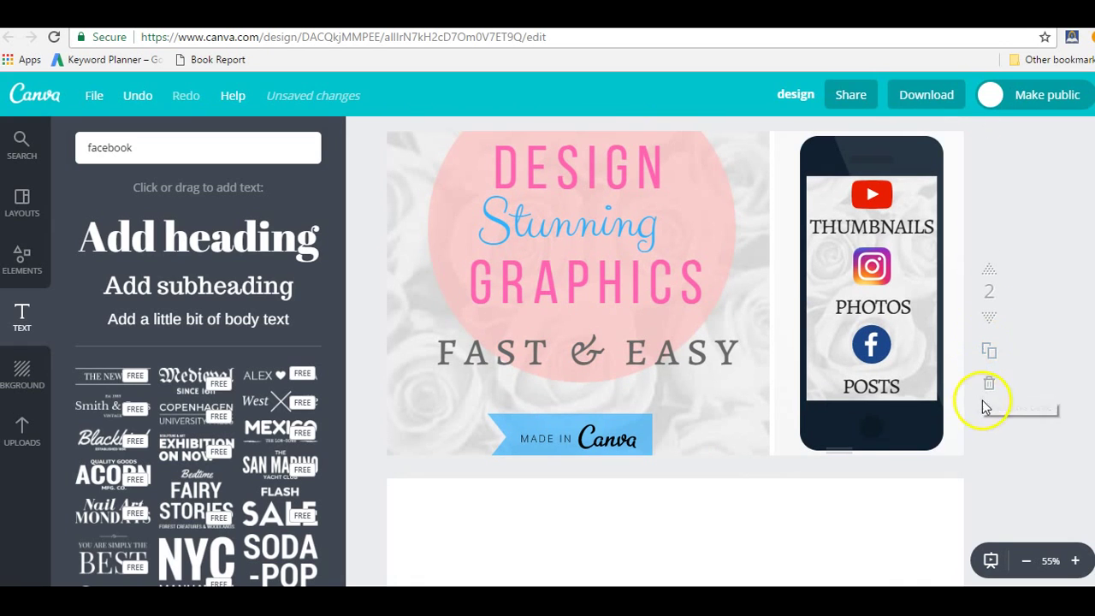
click(988, 385)
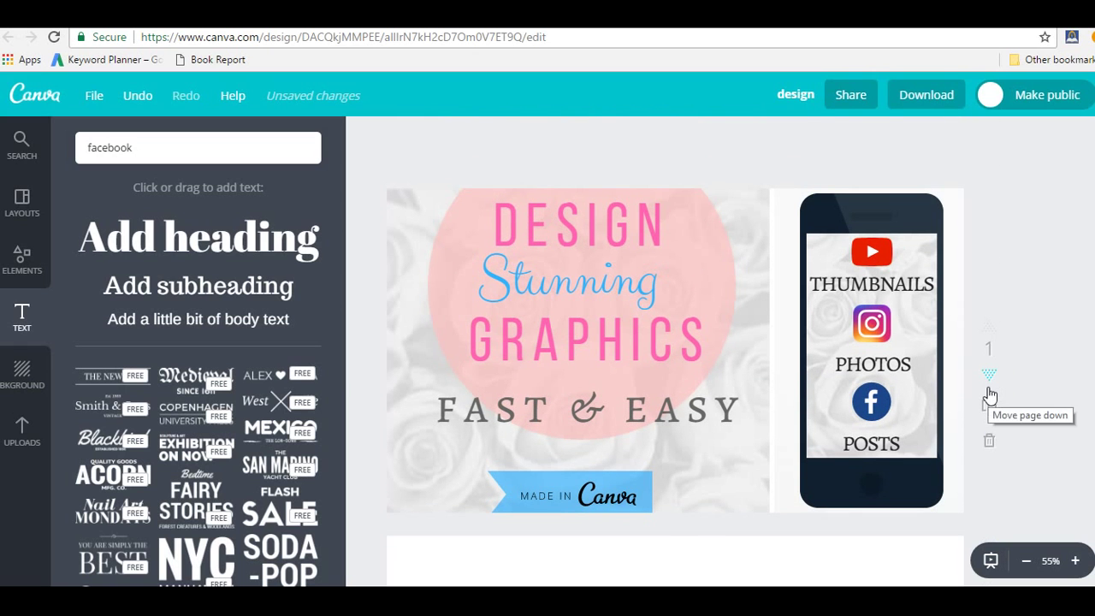
Duplicate the thumbnail page again and look over the original, its copy and the blank page.
scroll(745, 411, down, 5)
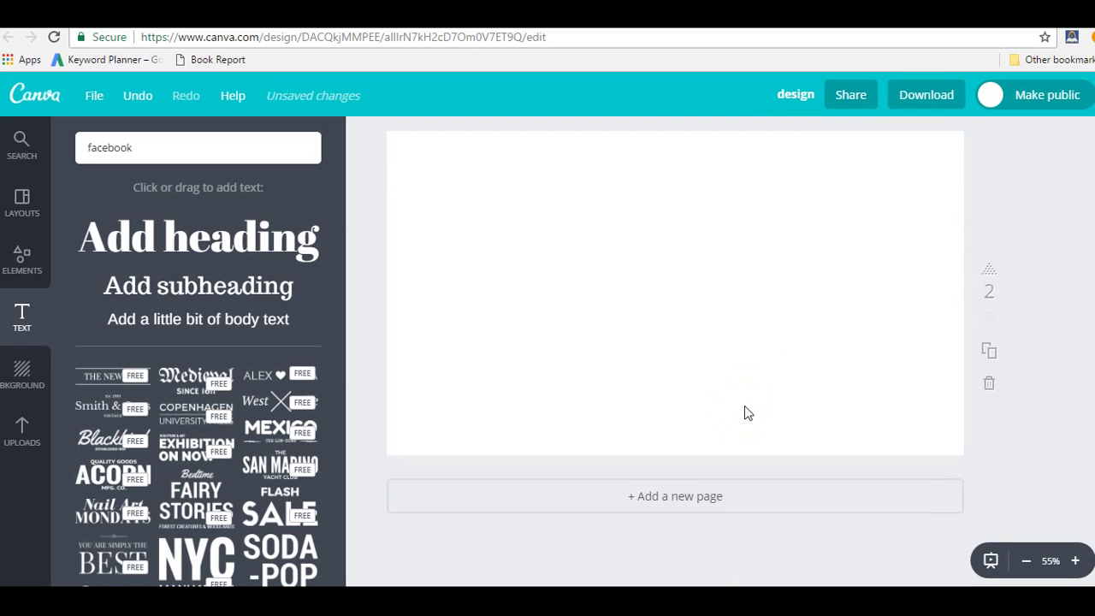
scroll(744, 414, up, 5)
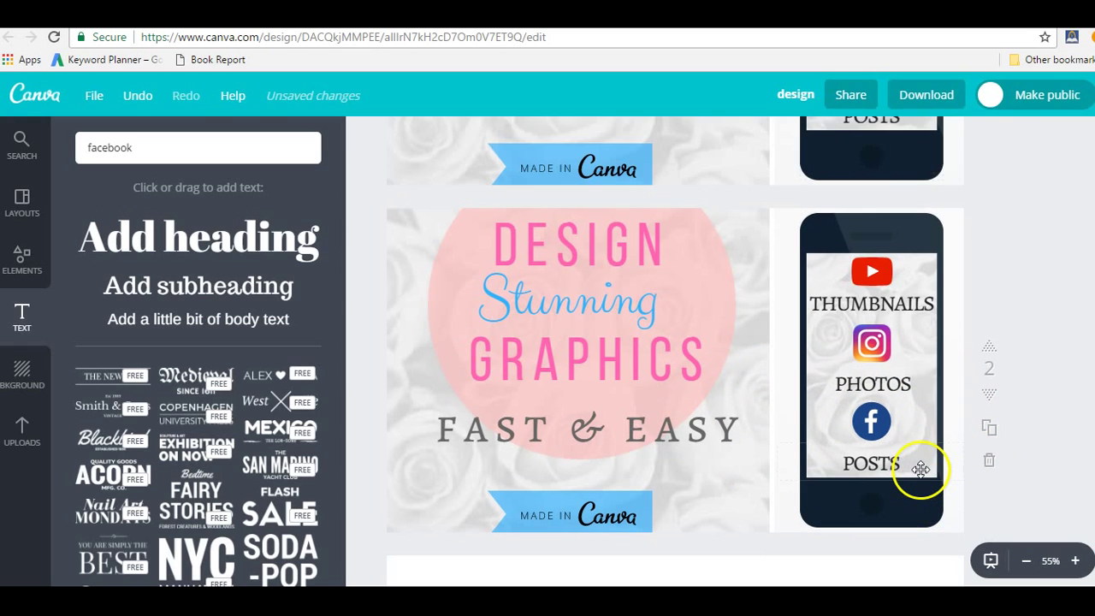
scroll(921, 468, down, 2)
scroll(675, 210, up, 2)
click(684, 310)
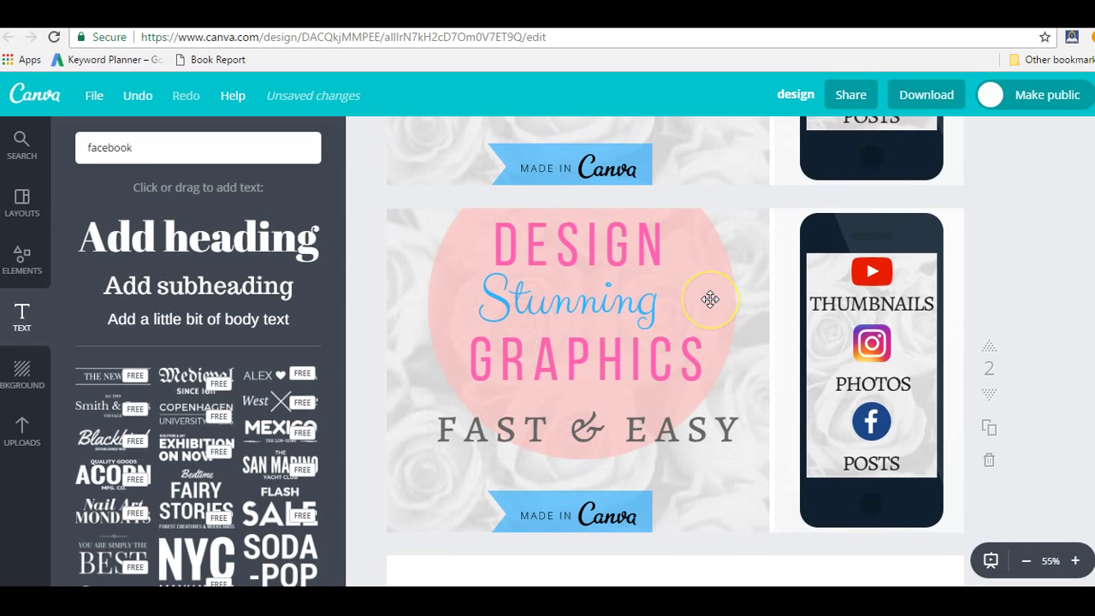
click(663, 292)
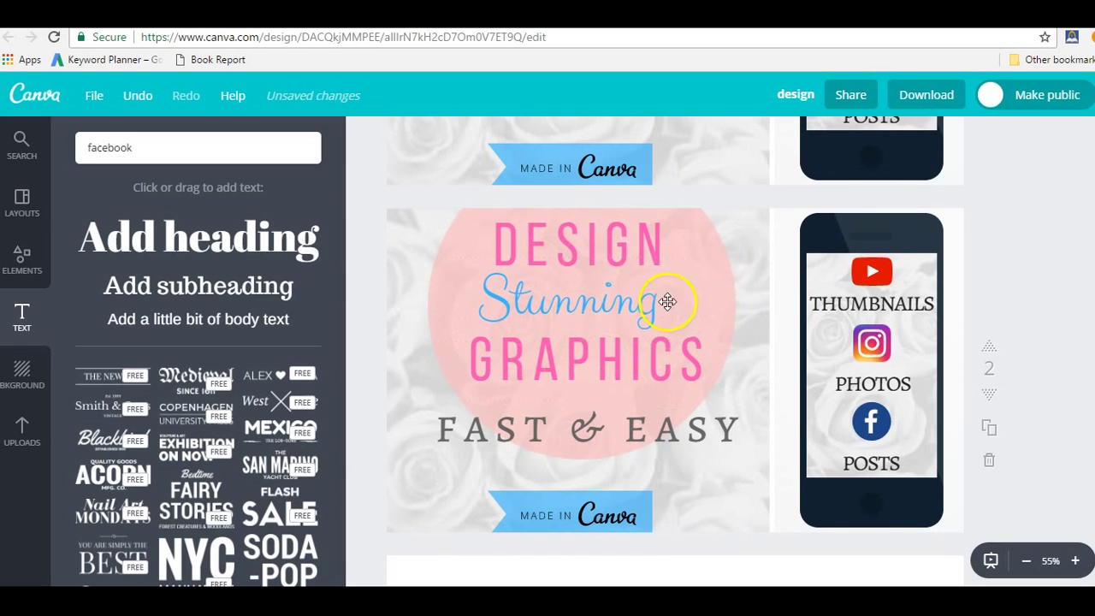
scroll(663, 292, up, 2)
scroll(664, 292, up, 1)
scroll(664, 292, down, 1)
scroll(664, 291, up, 2)
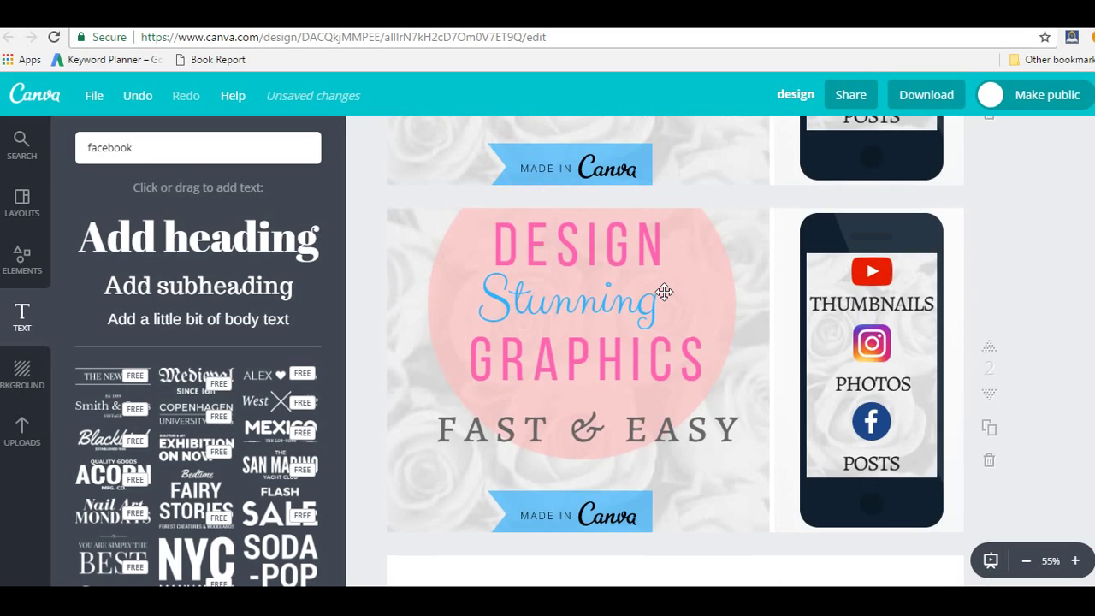
scroll(664, 292, down, 2)
scroll(664, 292, up, 2)
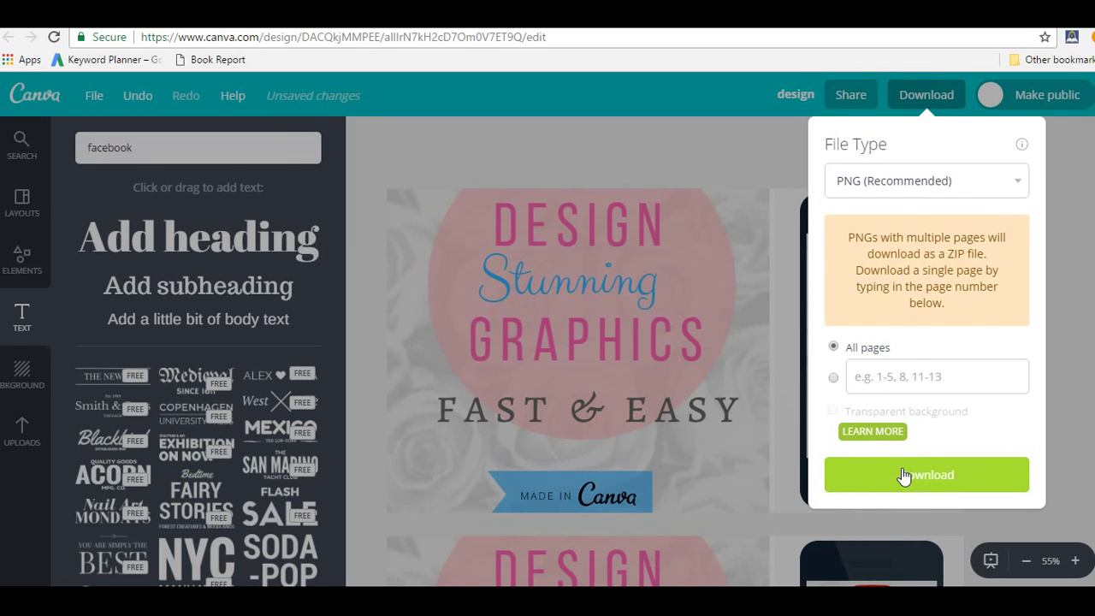
Limit the PNG download to page 1, view the available file types, and close the download options without downloading.
click(864, 380)
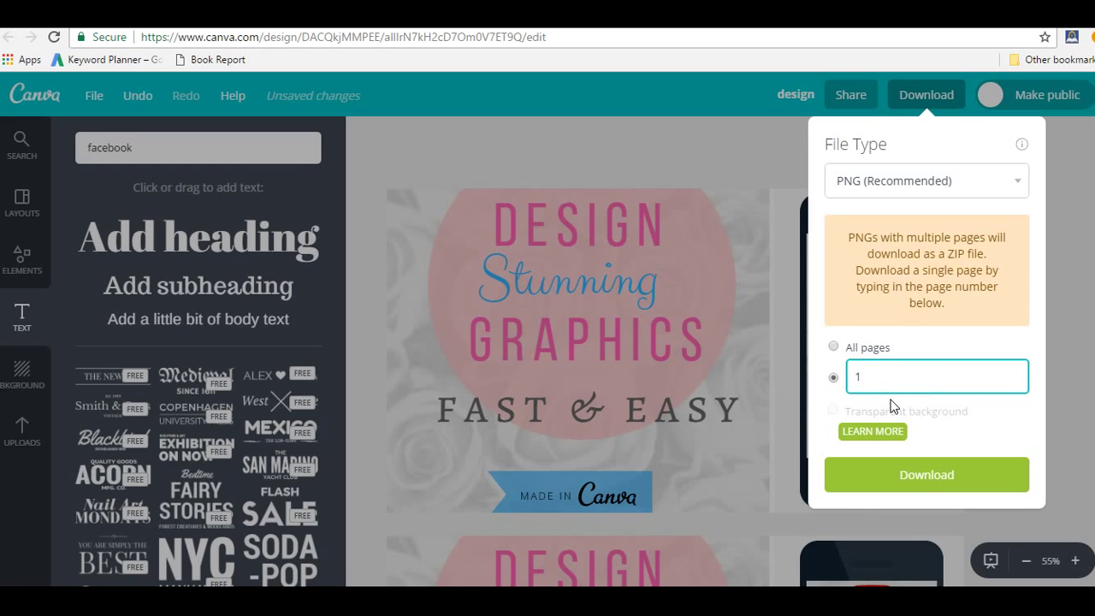
click(988, 182)
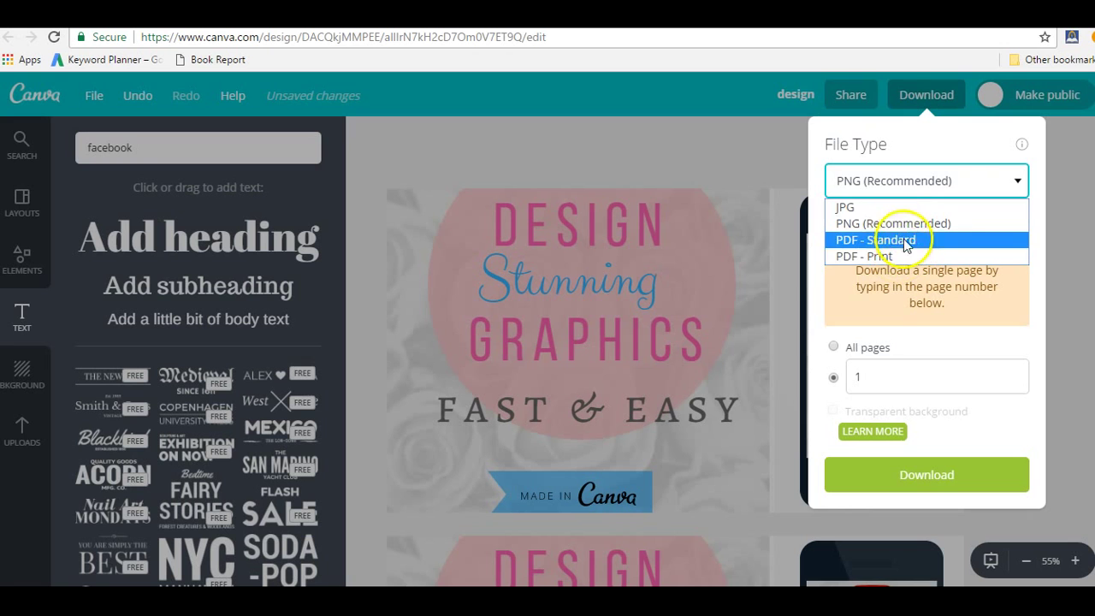
click(928, 111)
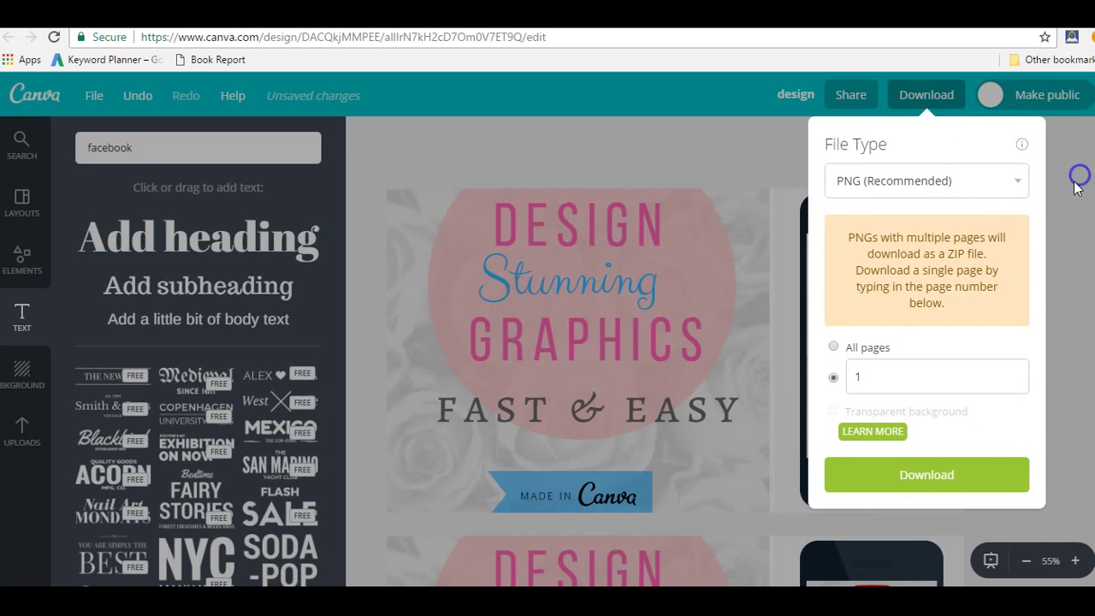
click(1027, 372)
click(1002, 349)
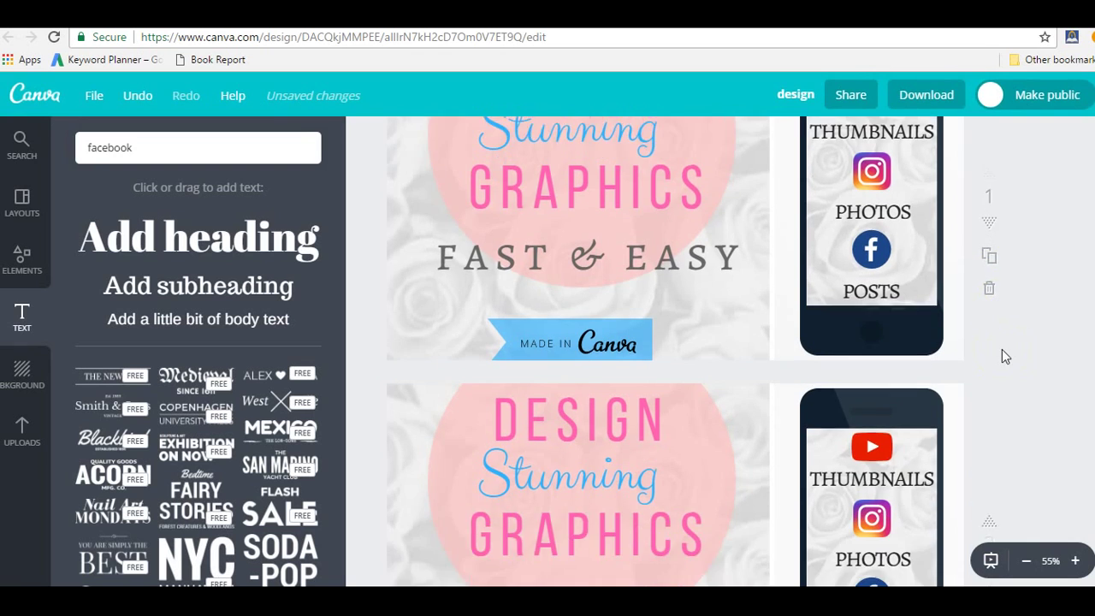
Delete the extra pages, keeping a single thumbnail page.
click(991, 303)
click(991, 295)
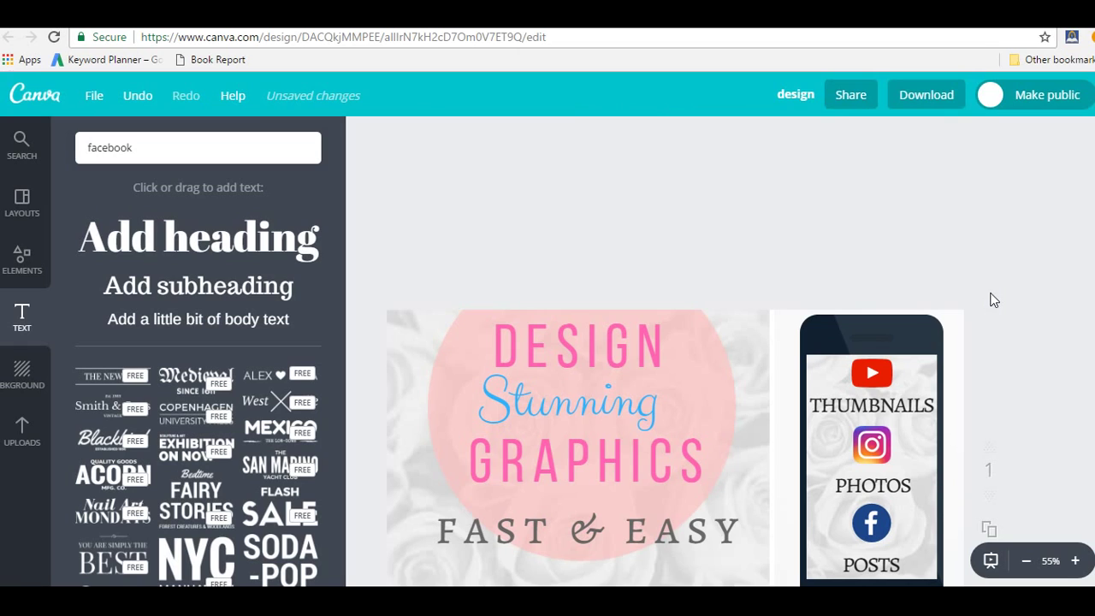